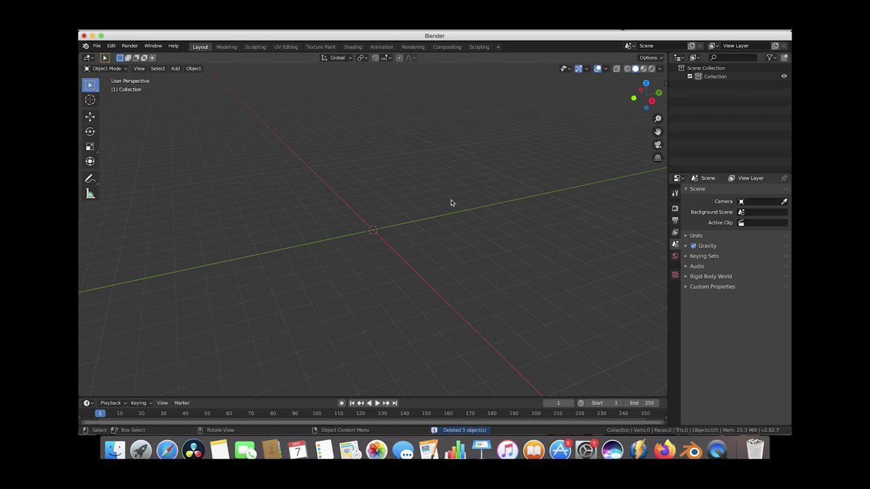
# Add a collision cube from the KHAOS extras and display its physics settings.
pyautogui.click(668, 85)
pyautogui.click(662, 277)
pyautogui.moveTo(575, 209); pyautogui.dragTo(549, 209)
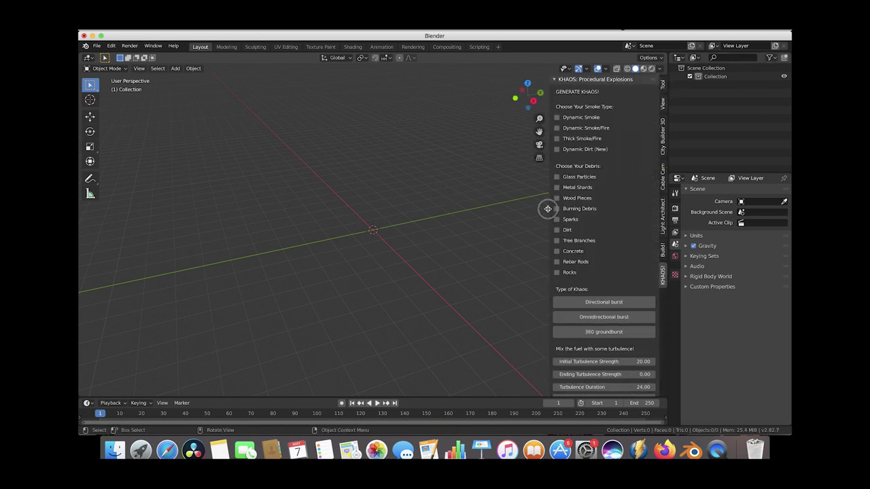
pyautogui.scroll(-4, 583, 239)
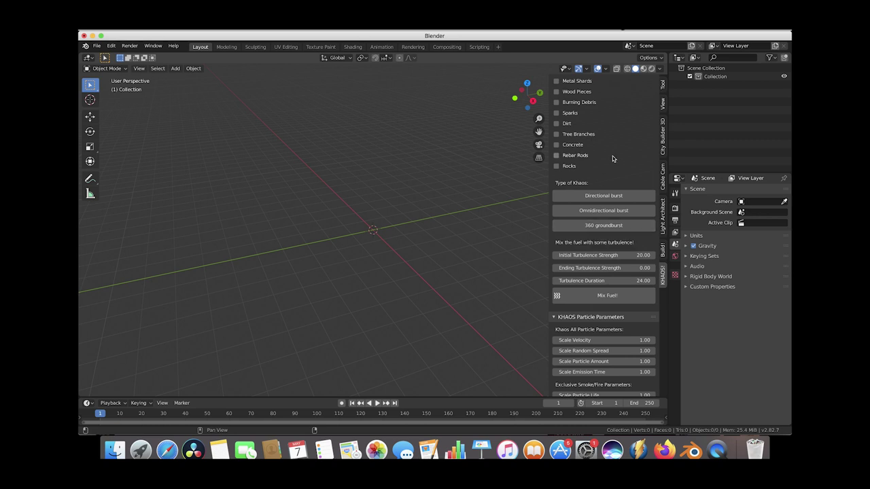
pyautogui.scroll(-8, 612, 155)
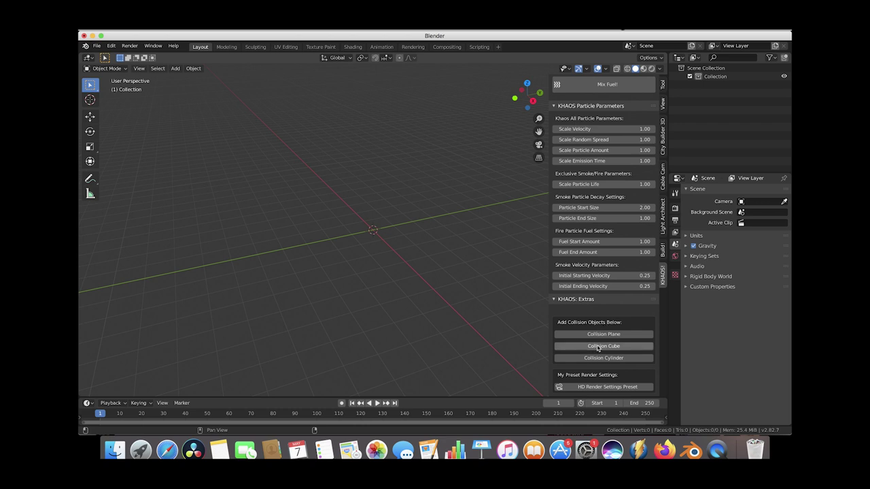
pyautogui.click(596, 347)
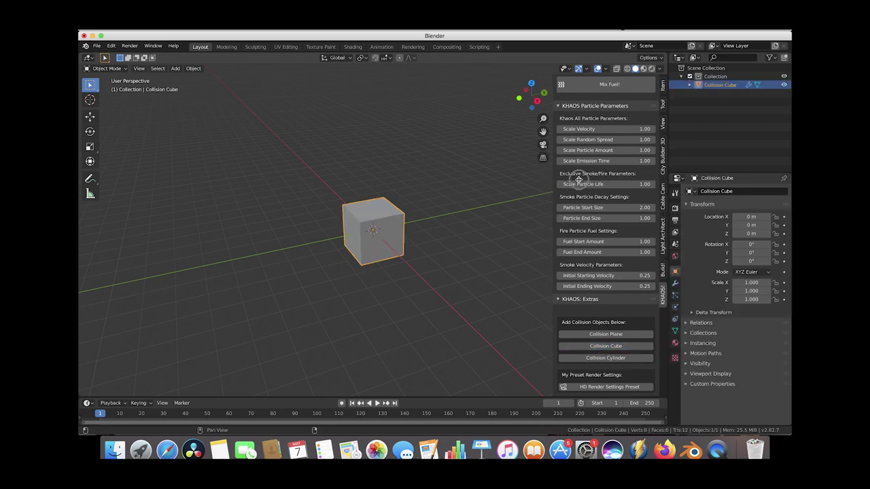
pyautogui.press('n')
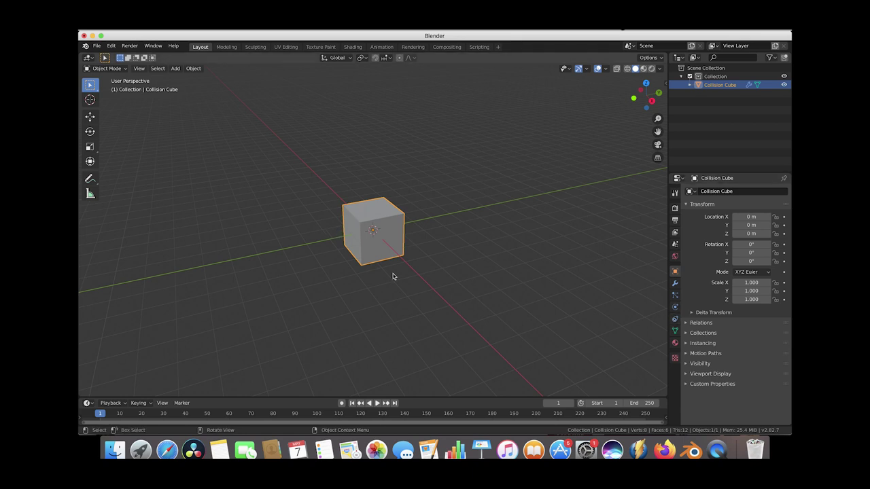
pyautogui.click(675, 307)
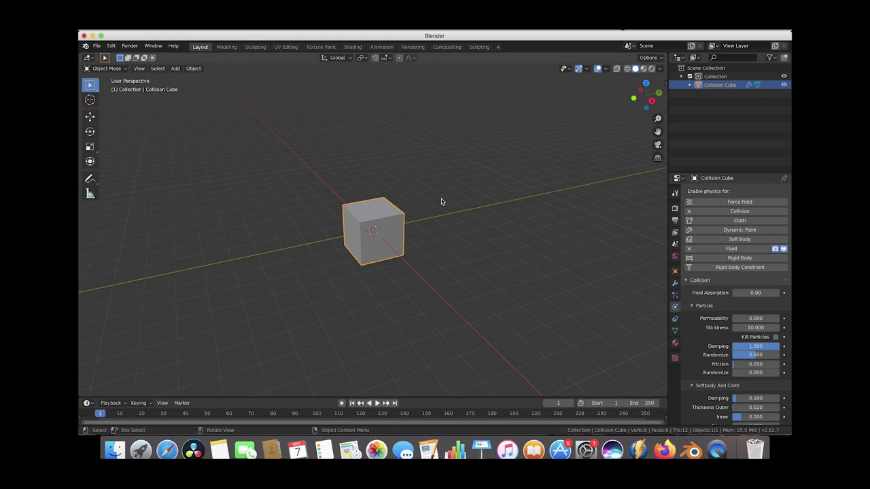
# Raise the collision cube along the Z axis, well above the ground grid.
pyautogui.hscroll(10, 314, 209)
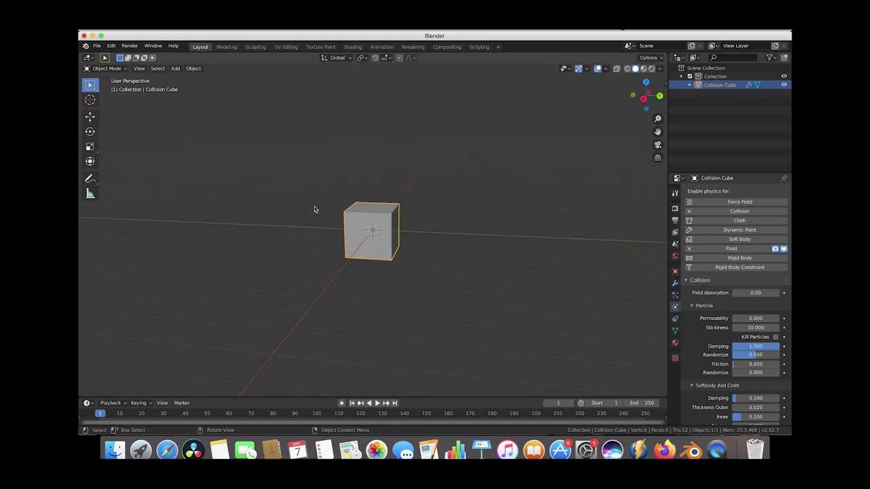
pyautogui.hscroll(-8, 327, 238)
pyautogui.scroll(-3, 327, 237)
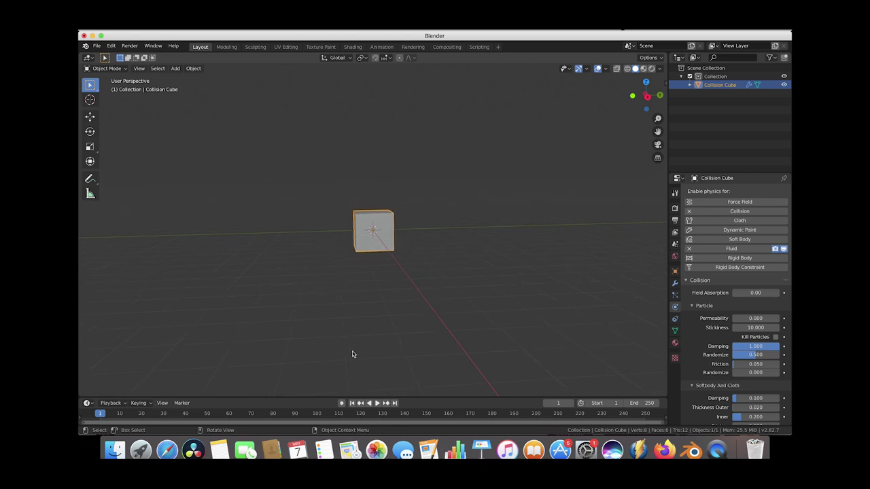
pyautogui.press('g')
pyautogui.press('z')
pyautogui.click(375, 185)
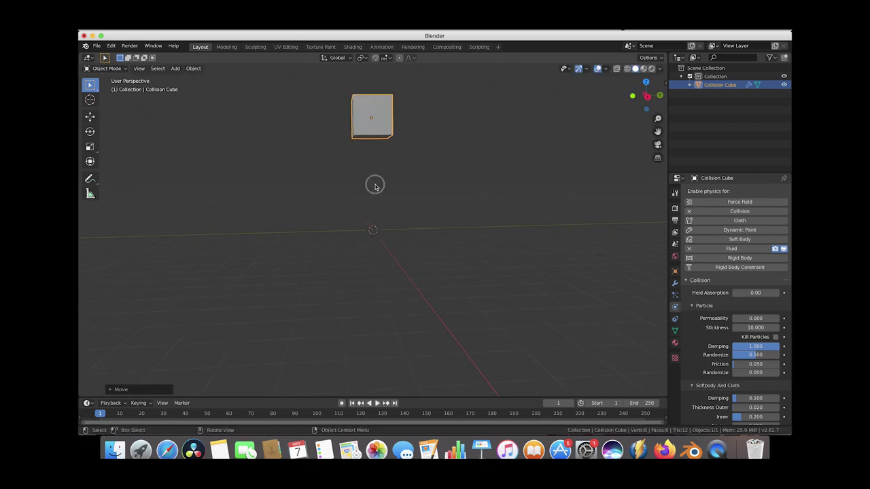
# Stretch the cube along Z and thin it along X to form a tall, flat slab.
pyautogui.press('s')
pyautogui.press('z')
pyautogui.click(420, 151)
pyautogui.hscroll(8, 420, 151)
pyautogui.scroll(-4, 420, 150)
pyautogui.keyDown('shift'); pyautogui.scroll(5, 420, 151); pyautogui.keyUp('shift')
pyautogui.scroll(6, 420, 151)
pyautogui.press('s')
pyautogui.press('x')
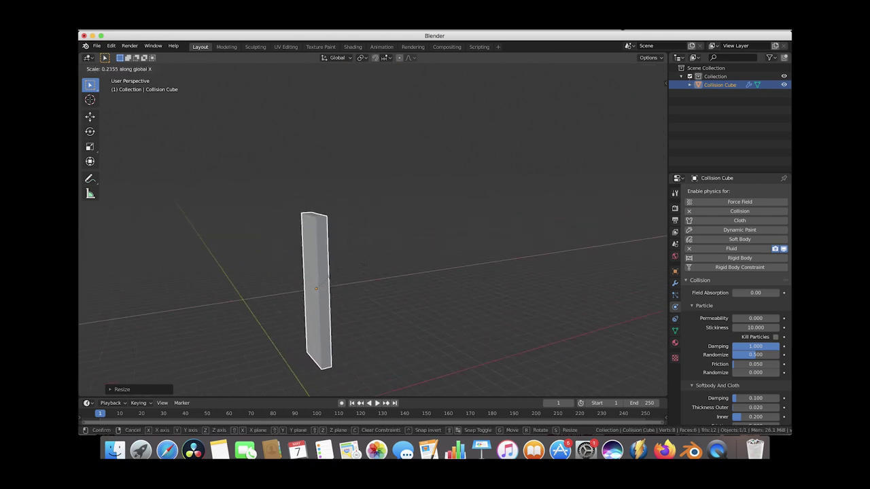
pyautogui.click(333, 276)
# Duplicate the slab and place the copy beside the original along the Y direction, leaving a gap between them.
pyautogui.hscroll(-5, 333, 276)
pyautogui.moveTo(333, 276); pyautogui.dragTo(333, 275, button='middle')
pyautogui.hotkey('shift', 'd')
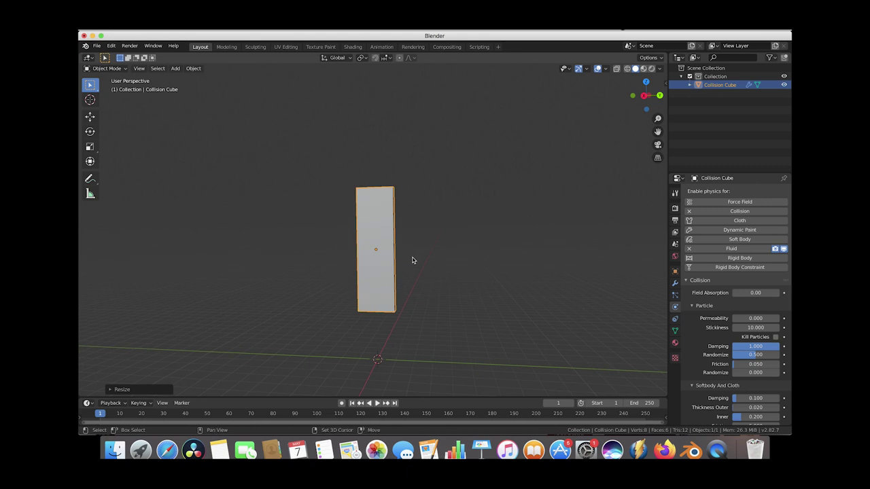
pyautogui.click(589, 254)
# Duplicate both upright slabs in place and rotate the copies 90° about the X axis as the frame's top and bottom bars.
pyautogui.moveTo(590, 255); pyautogui.dragTo(589, 255, button='middle')
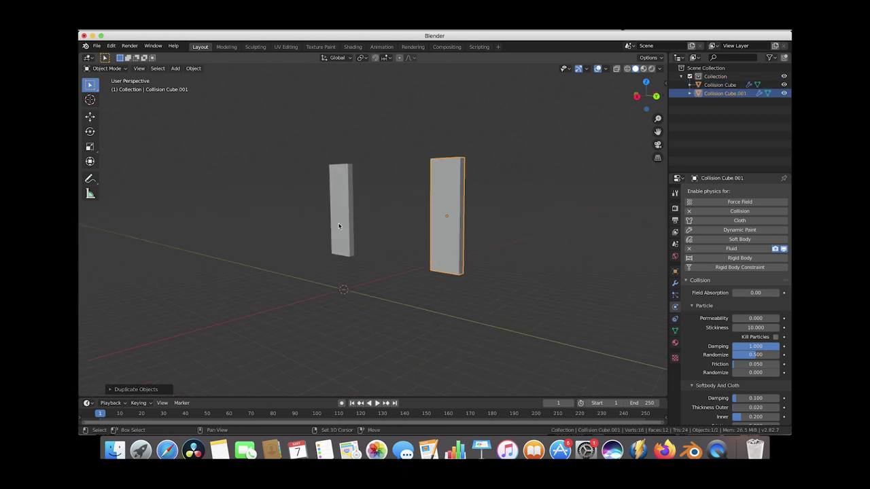
pyautogui.keyDown('shift'); pyautogui.click(345, 221); pyautogui.keyUp('shift')
pyautogui.hotkey('shift', 'd')
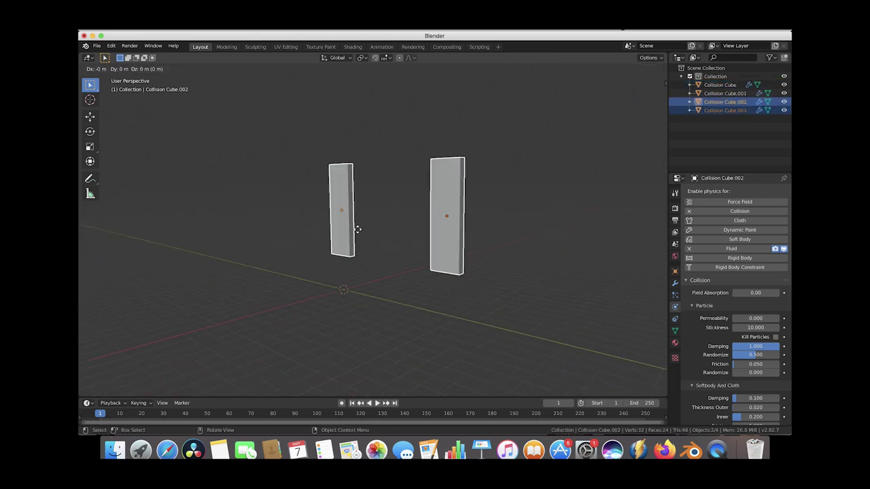
pyautogui.rightClick(359, 232)
pyautogui.press('r')
pyautogui.press('z')
pyautogui.write('x')
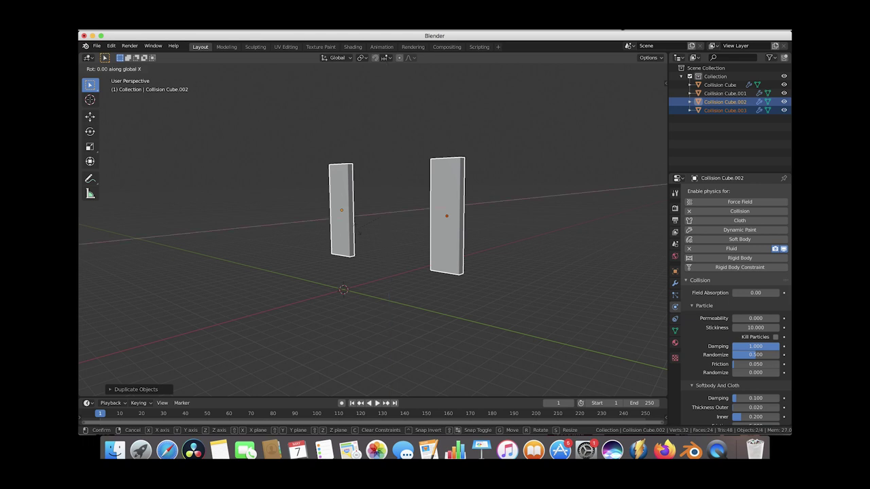
pyautogui.write('90')
pyautogui.press('Return')
# Scale the two upright slabs taller along Z so they span the full height of the window frame.
pyautogui.hscroll(10, 324, 234)
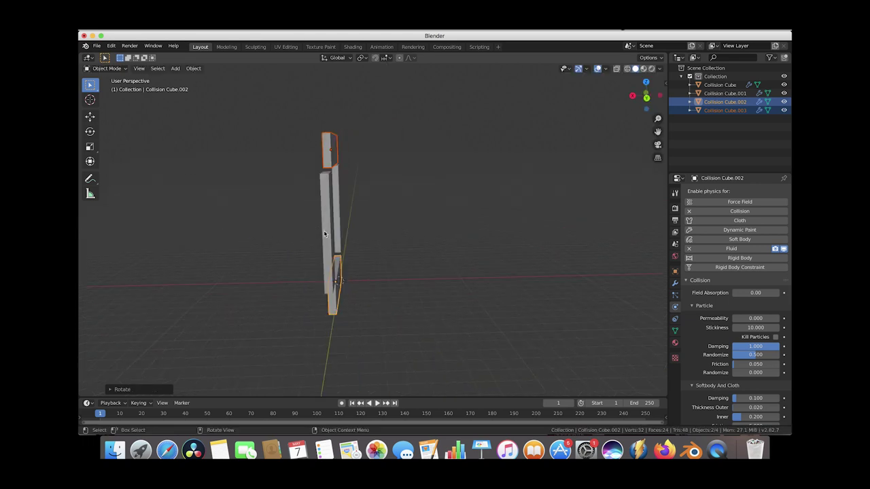
pyautogui.hscroll(-10, 325, 233)
pyautogui.click(291, 232)
pyautogui.hscroll(8, 291, 232)
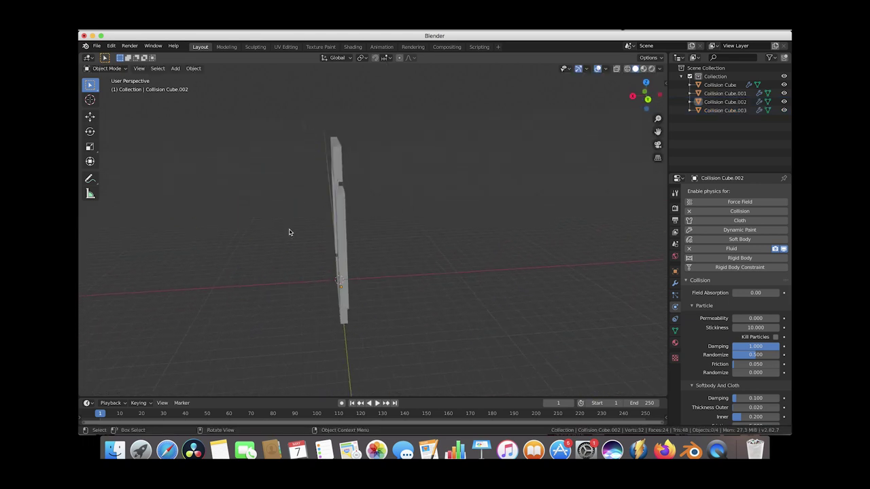
pyautogui.hscroll(-10, 390, 217)
pyautogui.click(453, 203)
pyautogui.keyDown('shift'); pyautogui.click(348, 192); pyautogui.keyUp('shift')
pyautogui.press('s')
pyautogui.press('z')
pyautogui.click(566, 136)
pyautogui.moveTo(528, 139); pyautogui.dragTo(419, 182, button='middle')
pyautogui.click(429, 176)
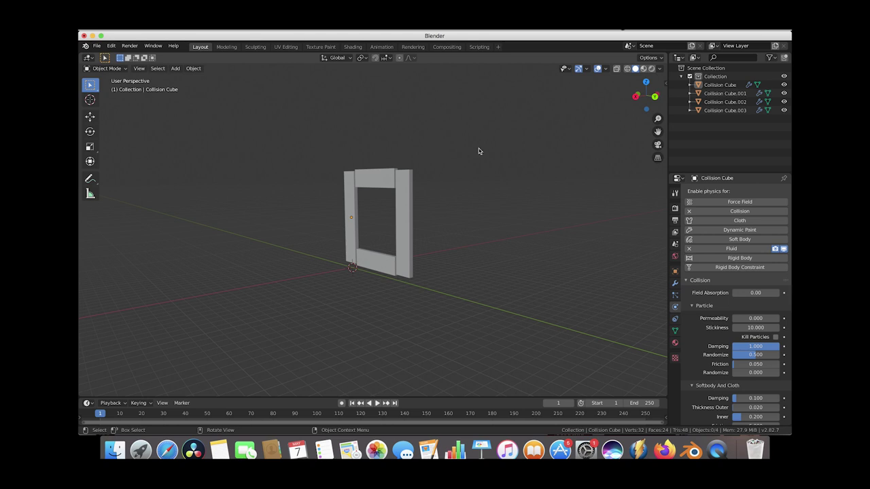
# Join the four slabs into a single window frame object.
pyautogui.moveTo(472, 113); pyautogui.dragTo(274, 295)
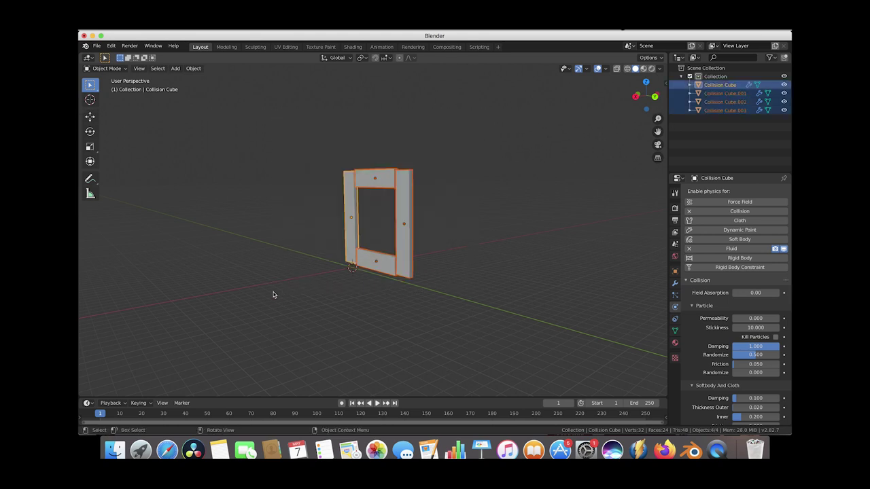
pyautogui.click(193, 69)
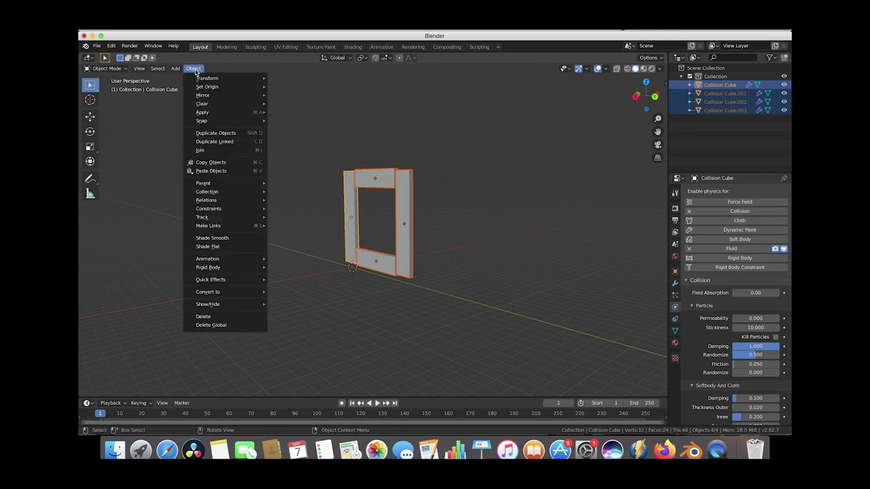
pyautogui.click(203, 149)
pyautogui.click(449, 197)
pyautogui.click(429, 201)
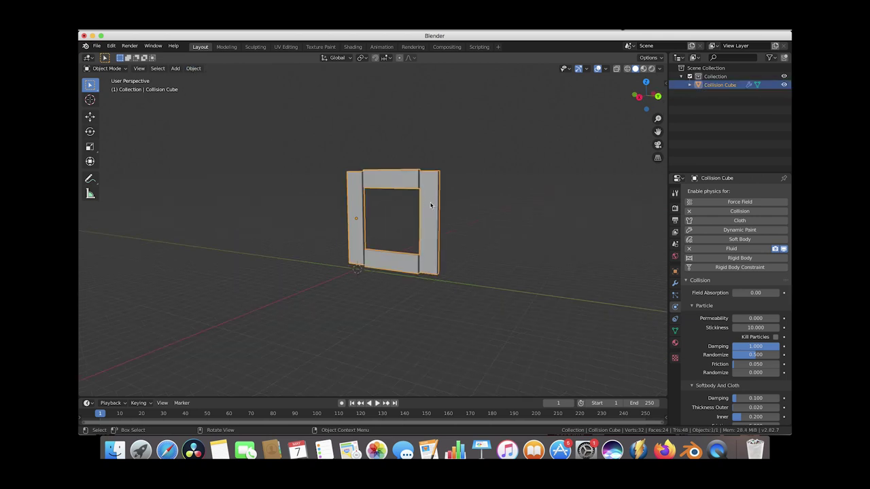
# Move the joined window frame upward so it floats above the ground grid.
pyautogui.moveTo(429, 201); pyautogui.dragTo(295, 191, button='middle')
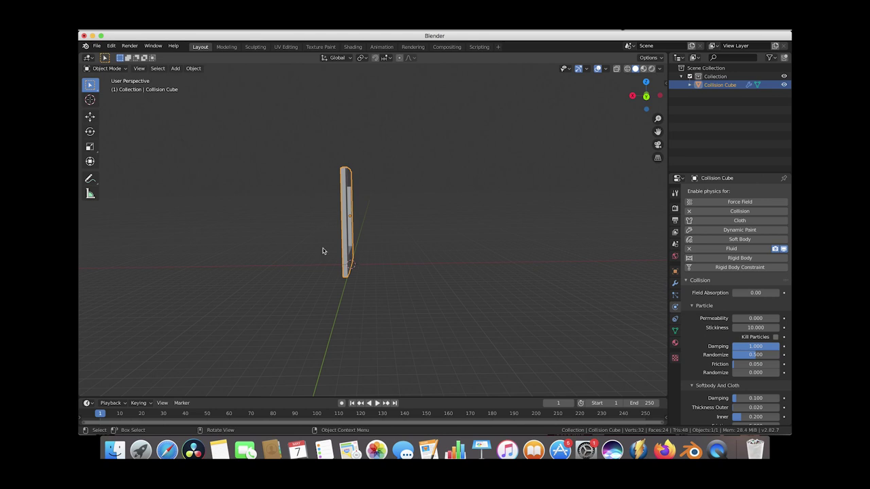
pyautogui.hscroll(-10, 470, 182)
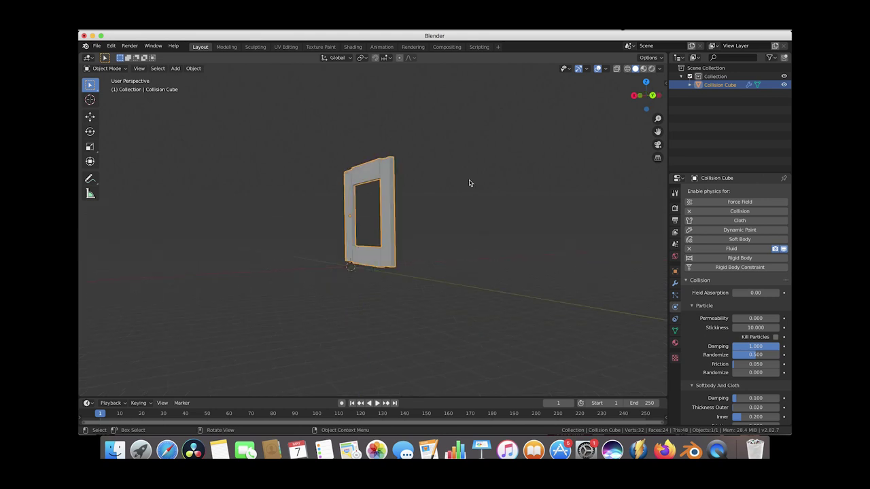
pyautogui.hscroll(5, 469, 183)
pyautogui.press('g')
pyautogui.click(396, 228)
pyautogui.hscroll(-8, 396, 229)
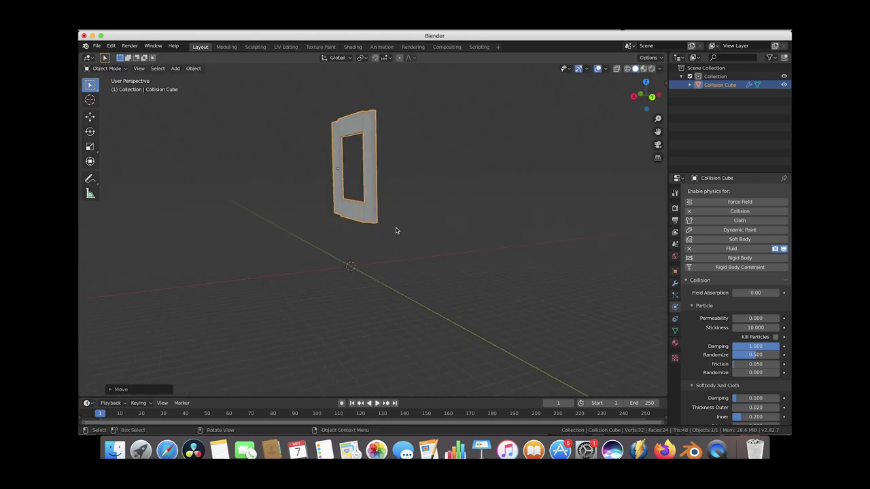
pyautogui.scroll(-3, 397, 231)
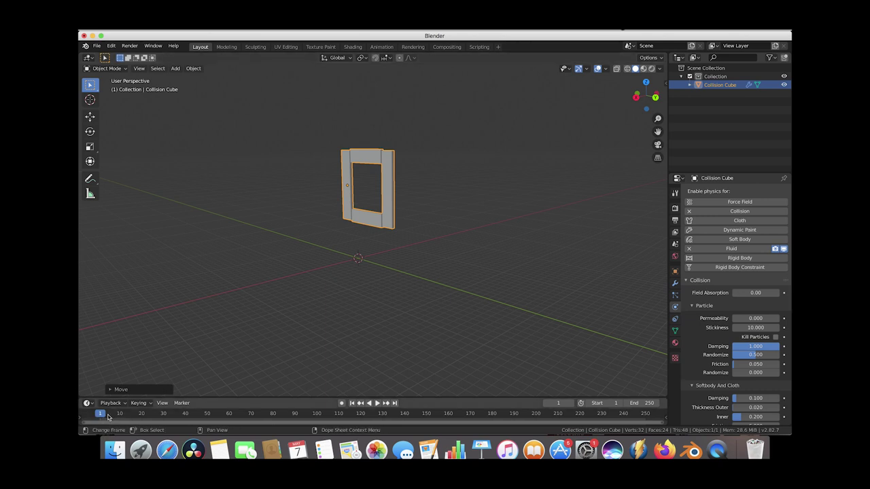
# Go to frame 24 and set the KHAOS smoke decay Particle Start Size to 1.
pyautogui.click(151, 414)
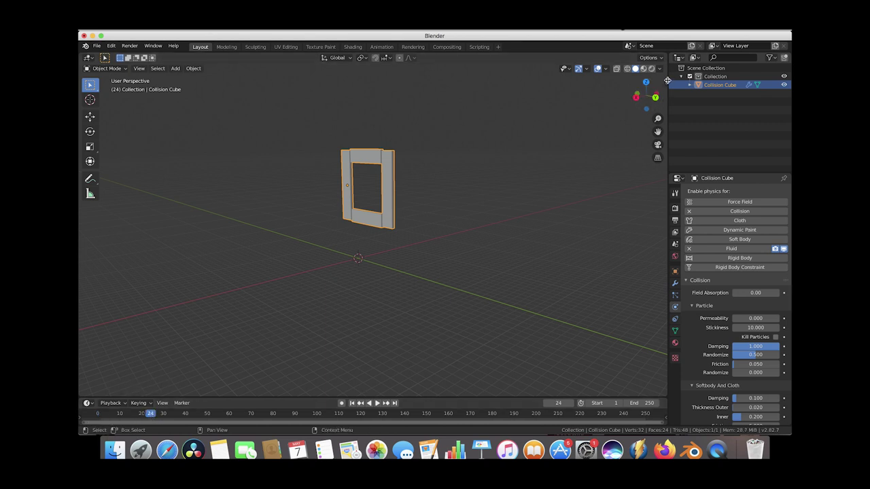
pyautogui.press('n')
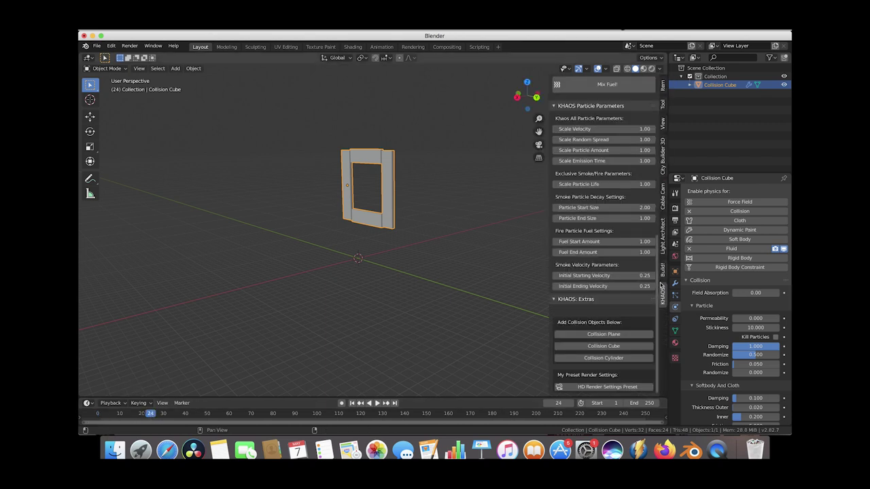
pyautogui.scroll(10, 605, 161)
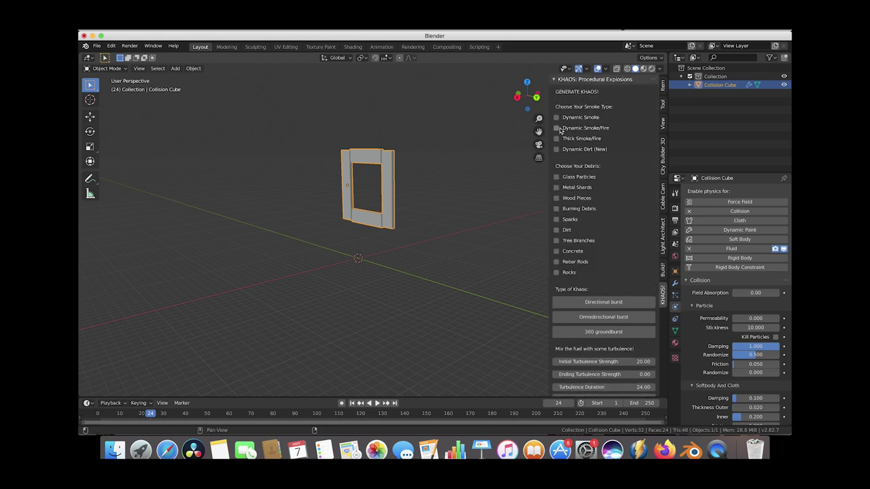
pyautogui.scroll(-6, 557, 130)
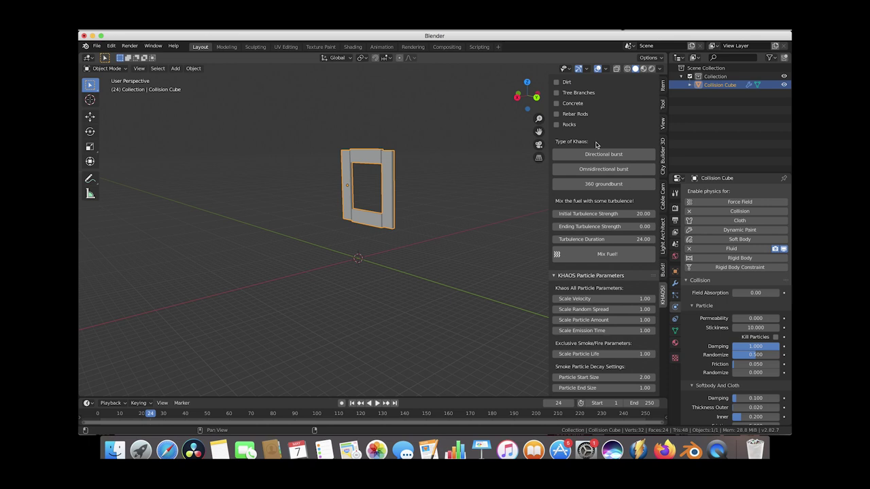
pyautogui.scroll(-6, 611, 207)
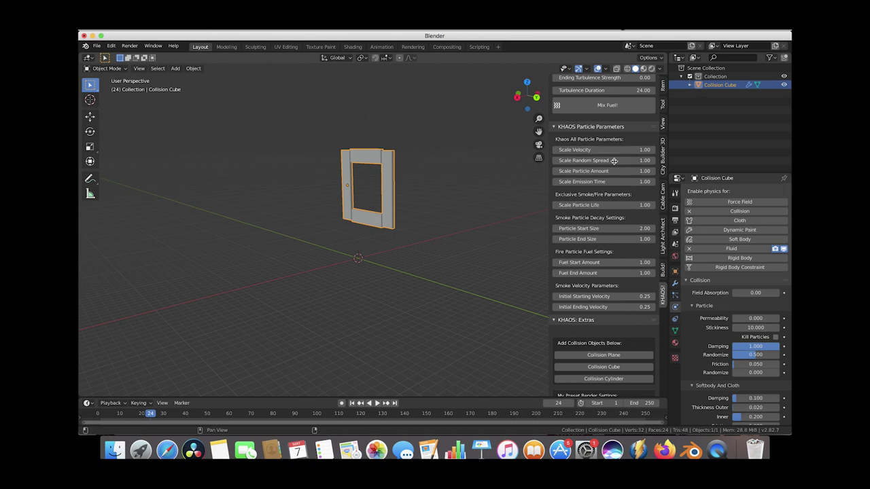
pyautogui.scroll(-1, 639, 185)
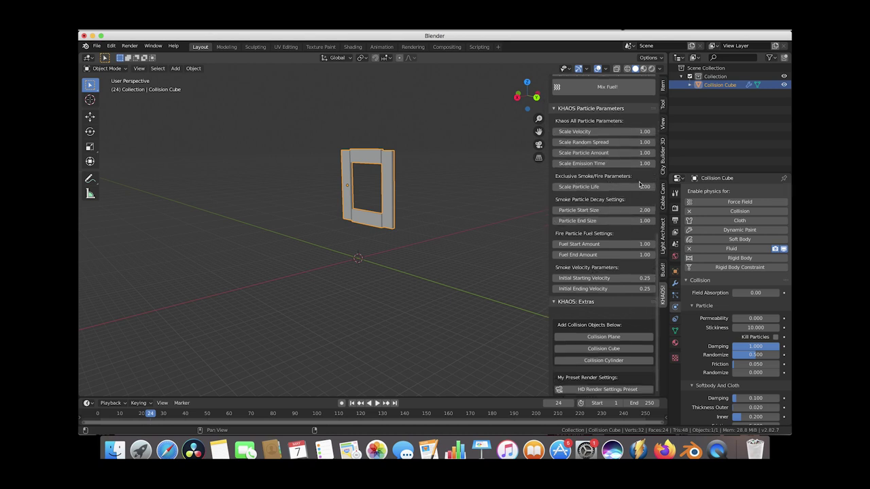
pyautogui.click(607, 210)
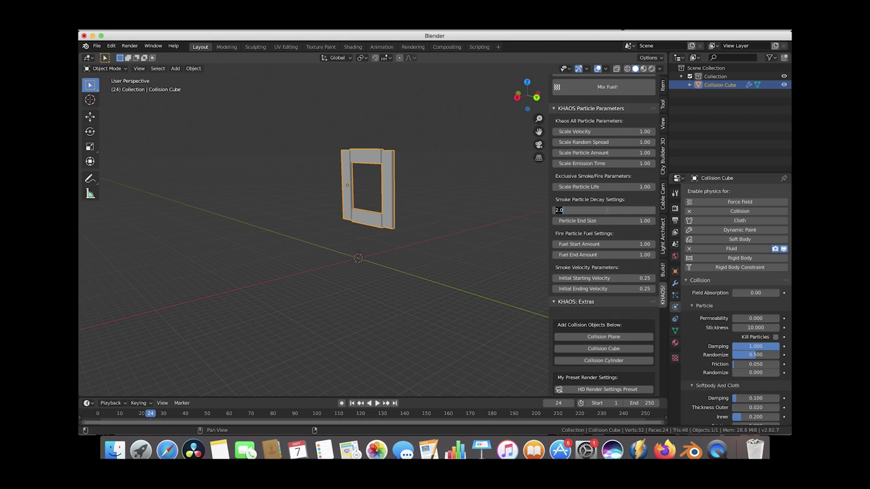
pyautogui.press('Escape')
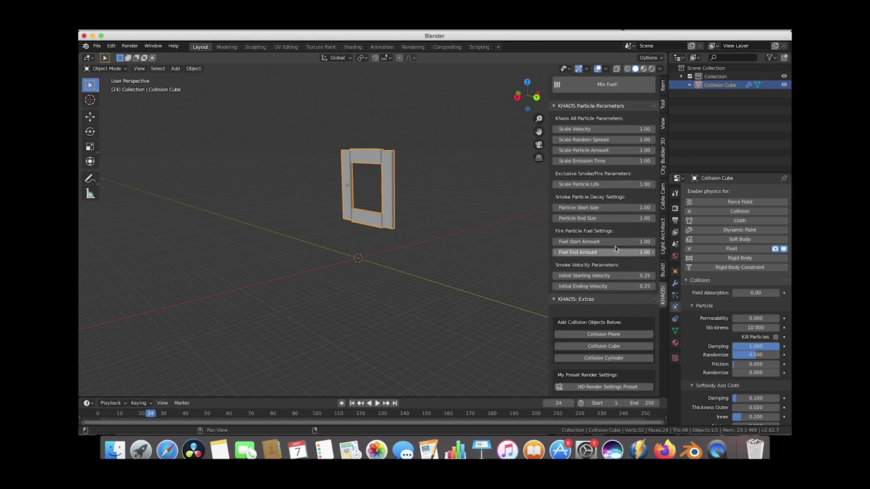
# Set the KHAOS Fuel Start Amount to 2 and the Fuel End Amount to 1.5.
pyautogui.click(606, 241)
pyautogui.write('2')
pyautogui.press('Return')
pyautogui.click(606, 252)
pyautogui.write('1.5')
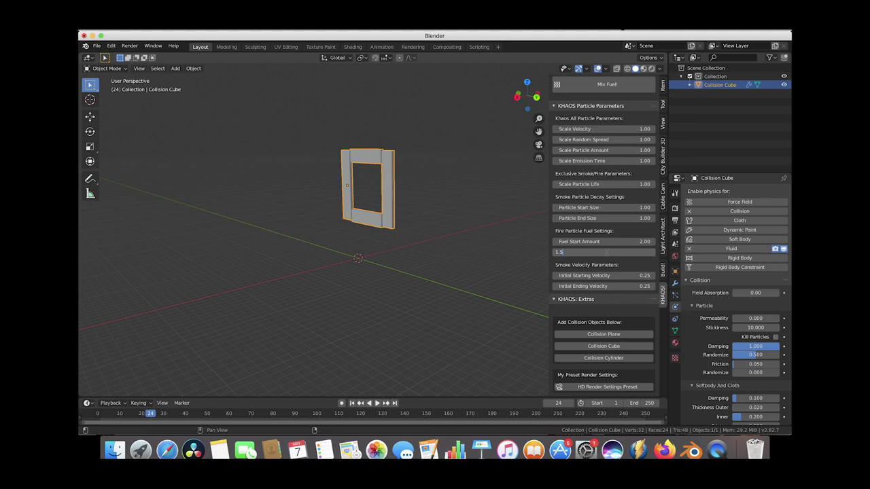
pyautogui.press('Return')
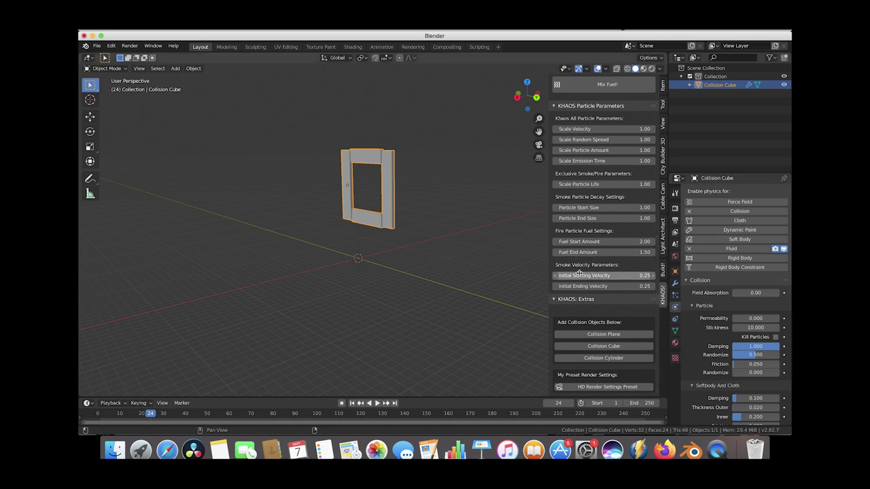
# Set the KHAOS smoke Initial Starting Velocity to 0.1 and widen the sidebar slightly.
pyautogui.click(615, 276)
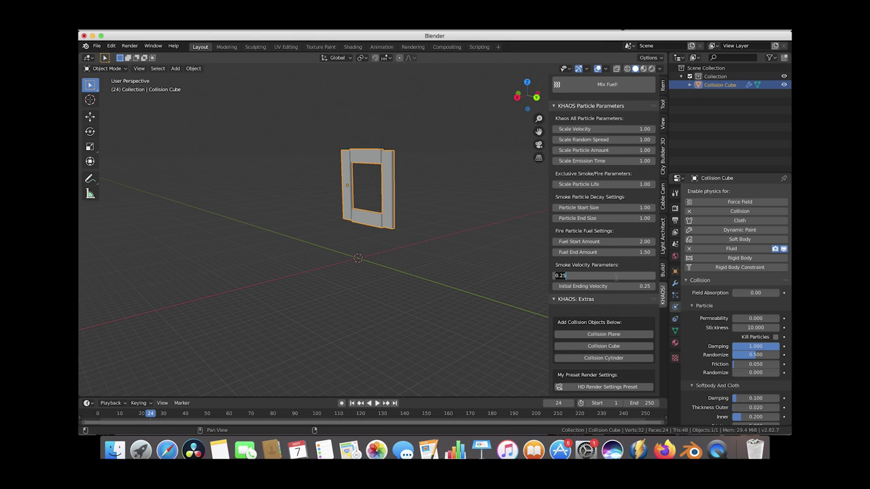
pyautogui.write('0.1')
pyautogui.press('Return')
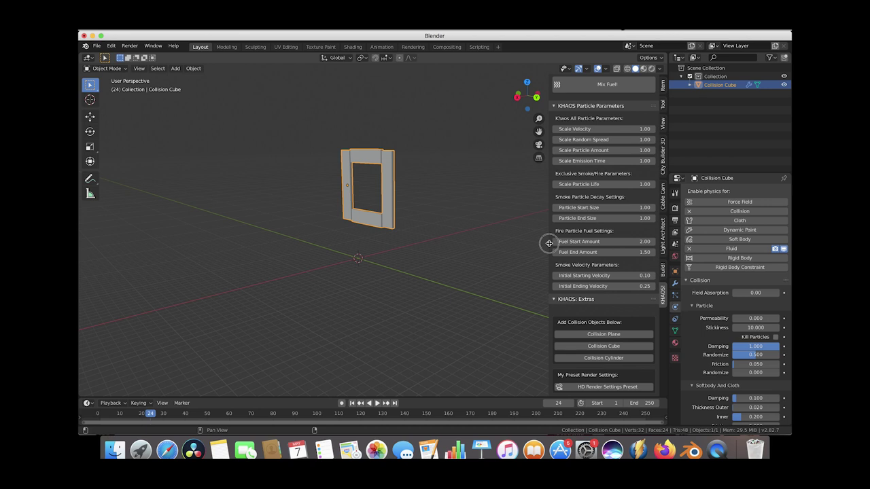
pyautogui.moveTo(549, 242); pyautogui.dragTo(537, 242)
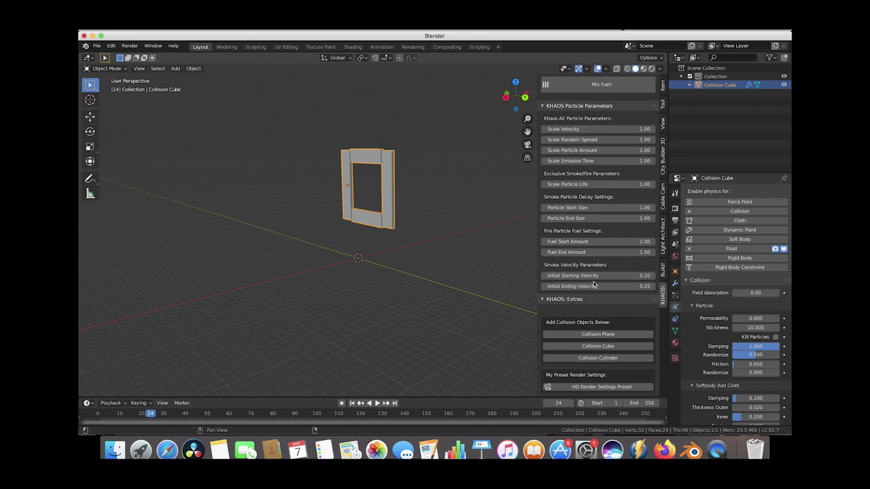
# Place the 3D cursor inside the window frame's opening and add a KHAOS directional burst there.
pyautogui.scroll(5, 593, 285)
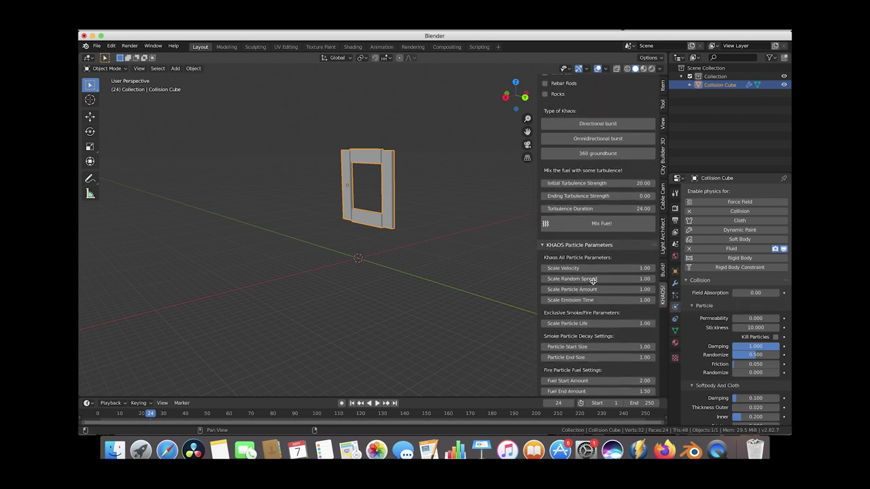
pyautogui.click(92, 100)
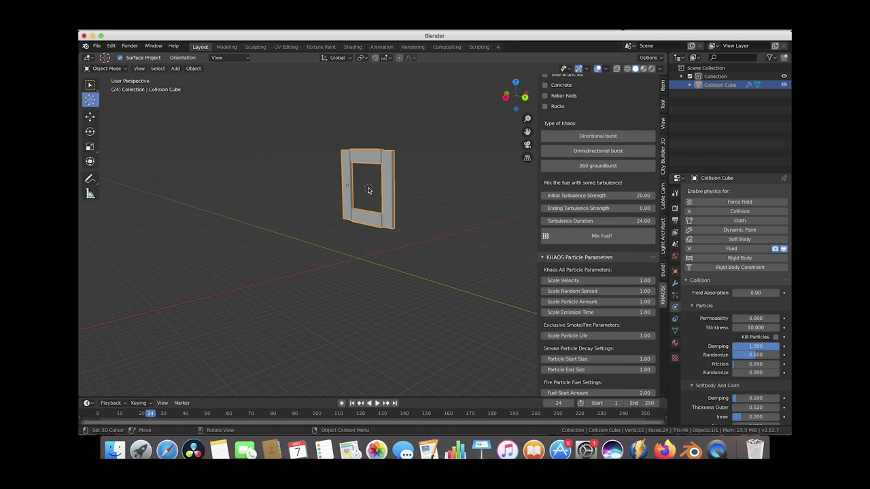
pyautogui.moveTo(368, 191); pyautogui.dragTo(370, 189, button='middle')
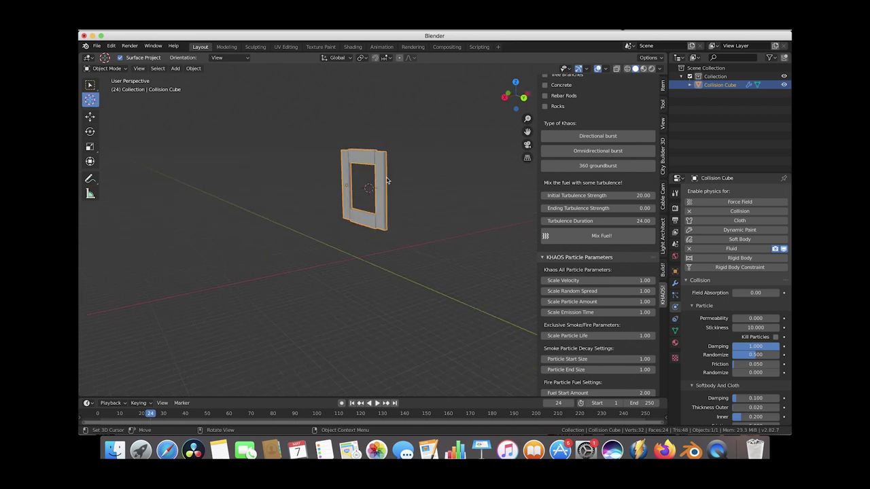
pyautogui.scroll(2, 584, 301)
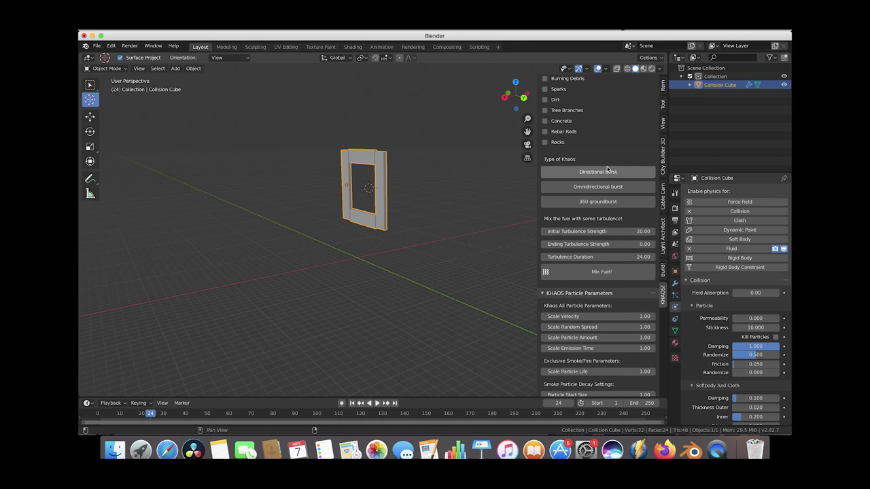
pyautogui.click(606, 172)
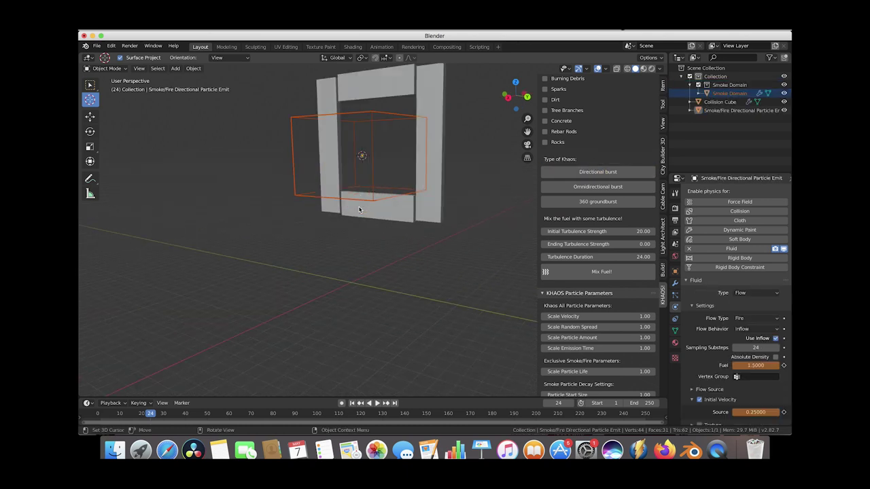
# Play the animation around the burst frames and examine how the particles meet the window frame.
pyautogui.keyDown('shift'); pyautogui.scroll(5, 307, 177); pyautogui.keyUp('shift')
pyautogui.scroll(4, 308, 177)
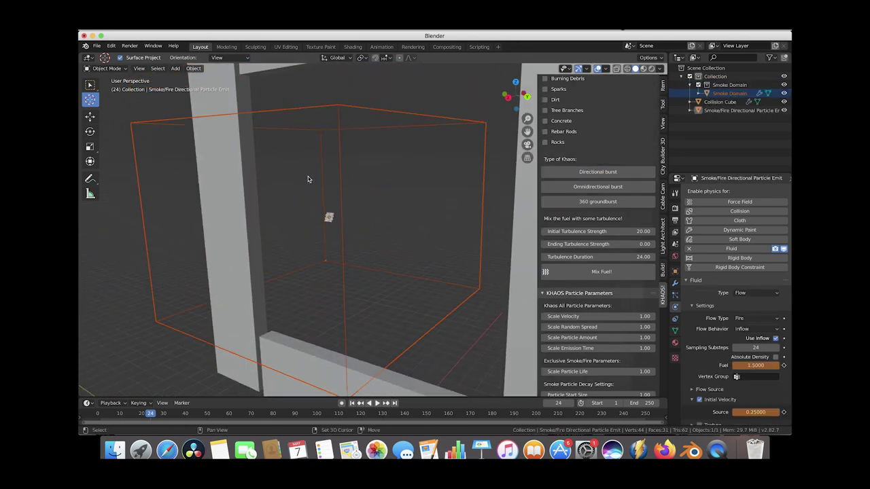
pyautogui.keyDown('shift'); pyautogui.scroll(1, 307, 177); pyautogui.keyUp('shift')
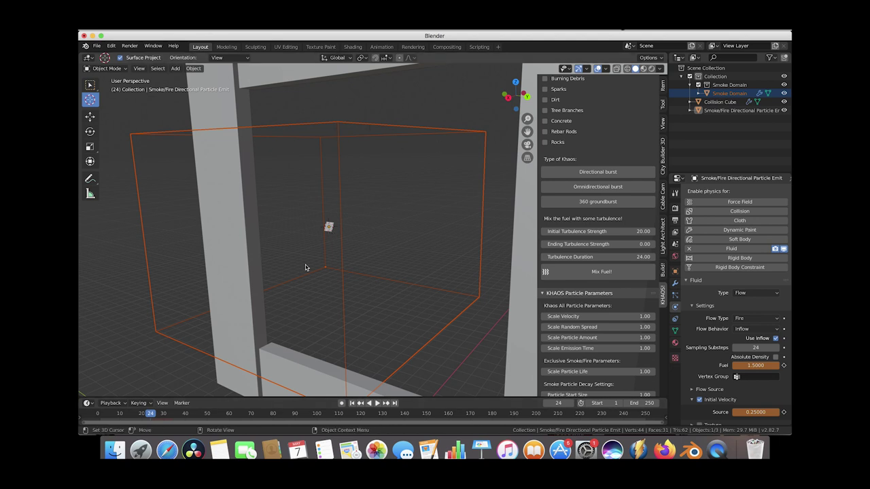
pyautogui.scroll(-5, 305, 266)
pyautogui.moveTo(305, 266); pyautogui.dragTo(304, 274, button='middle')
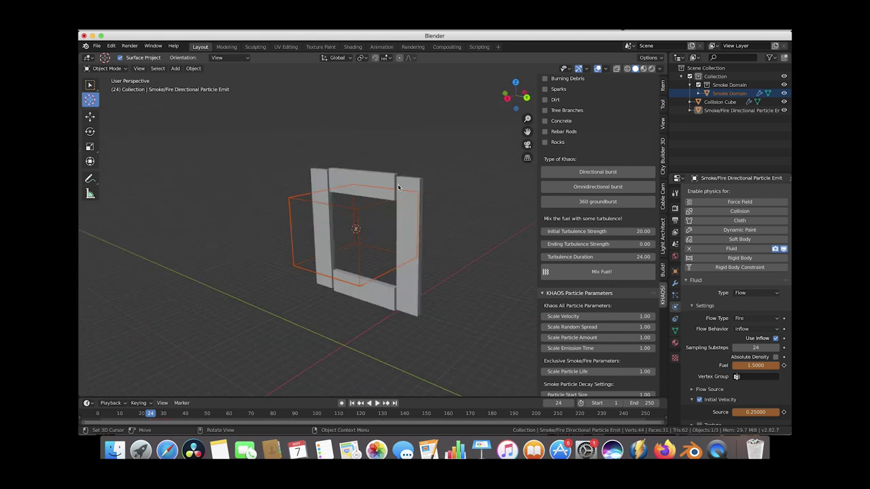
pyautogui.click(108, 414)
pyautogui.press('space')
pyautogui.press('space')
pyautogui.moveTo(294, 148); pyautogui.dragTo(294, 149, button='middle')
pyautogui.hscroll(-5, 293, 148)
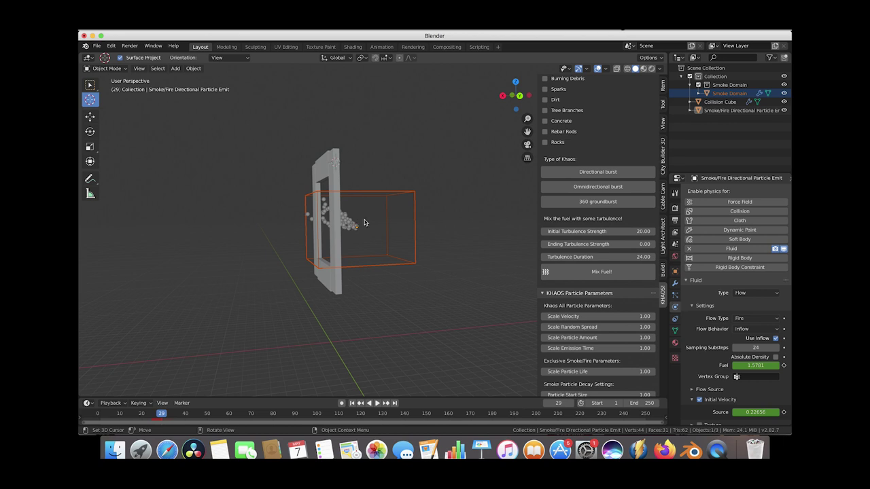
# Scale the window frame down to about 0.28 and move it closer to the burst emitter.
pyautogui.click(89, 84)
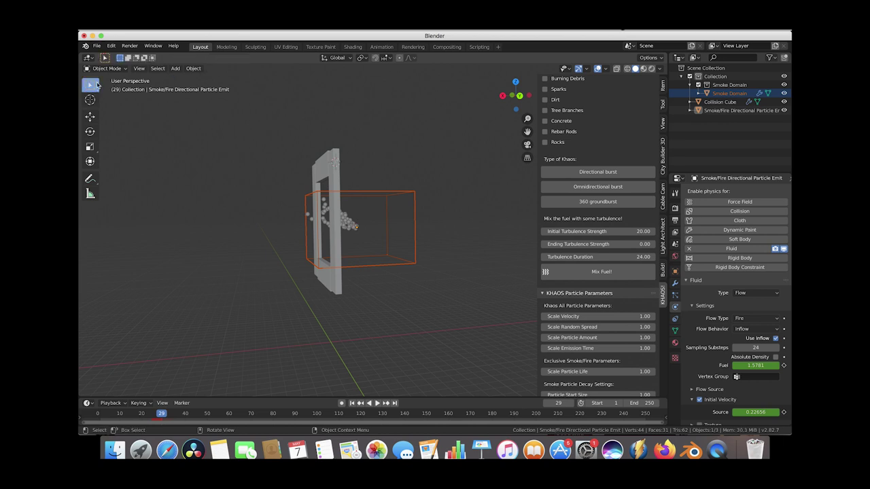
pyautogui.click(332, 166)
pyautogui.press('s')
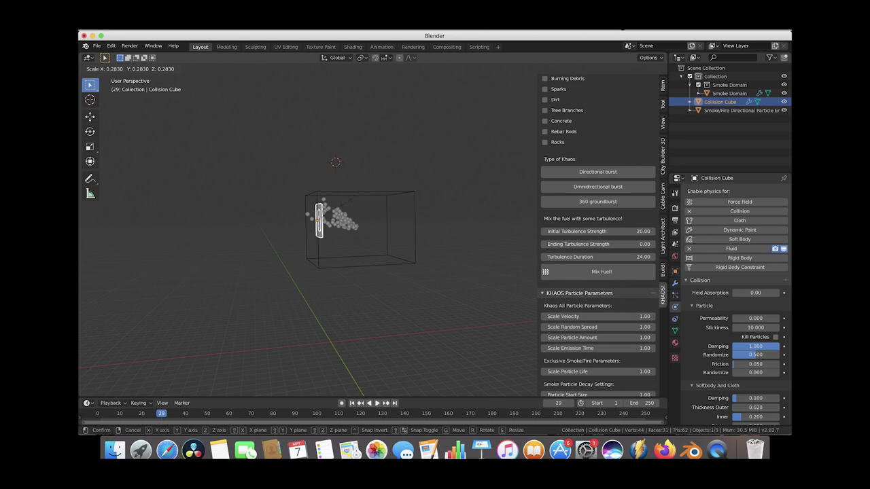
pyautogui.click(346, 206)
pyautogui.hscroll(5, 346, 206)
pyautogui.scroll(6, 347, 206)
pyautogui.hscroll(-5, 347, 206)
pyautogui.press('g')
pyautogui.click(292, 249)
pyautogui.hscroll(10, 291, 249)
pyautogui.press('g')
pyautogui.click(290, 274)
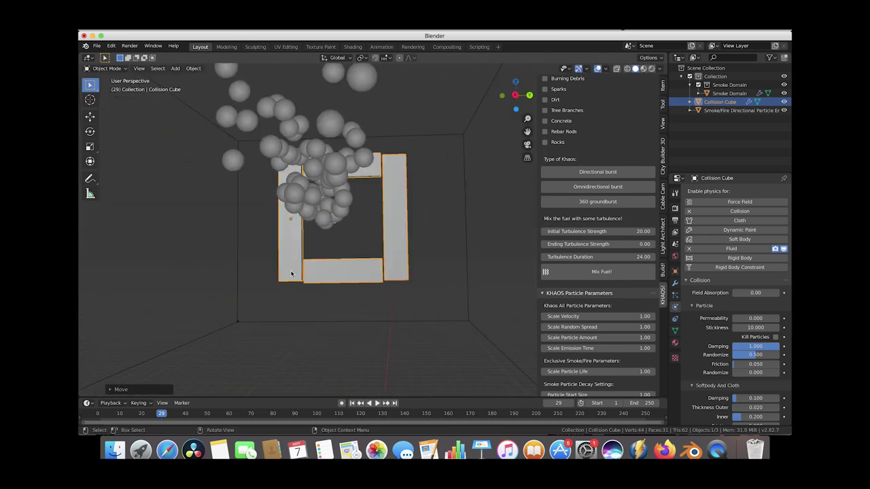
# Scale the window frame by about 0.63 and shift it directly in front of the emitter.
pyautogui.hscroll(10, 290, 273)
pyautogui.press('s')
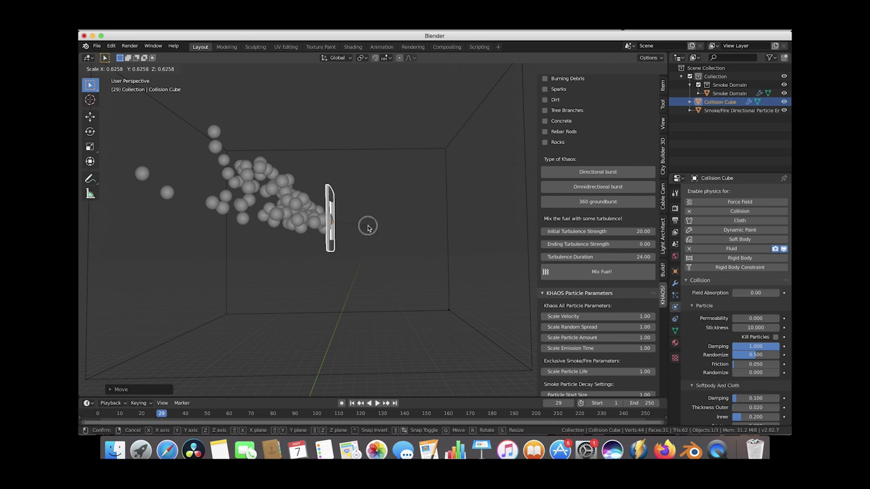
pyautogui.click(369, 226)
pyautogui.scroll(3, 368, 226)
pyautogui.press('g')
pyautogui.click(366, 228)
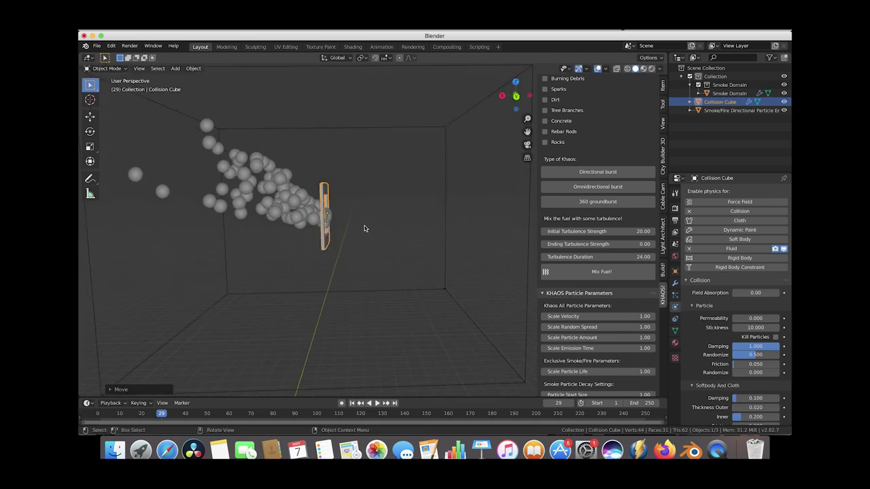
# Set the viewport display of the directional emitter's Smoke explosion particles to Cross.
pyautogui.click(740, 110)
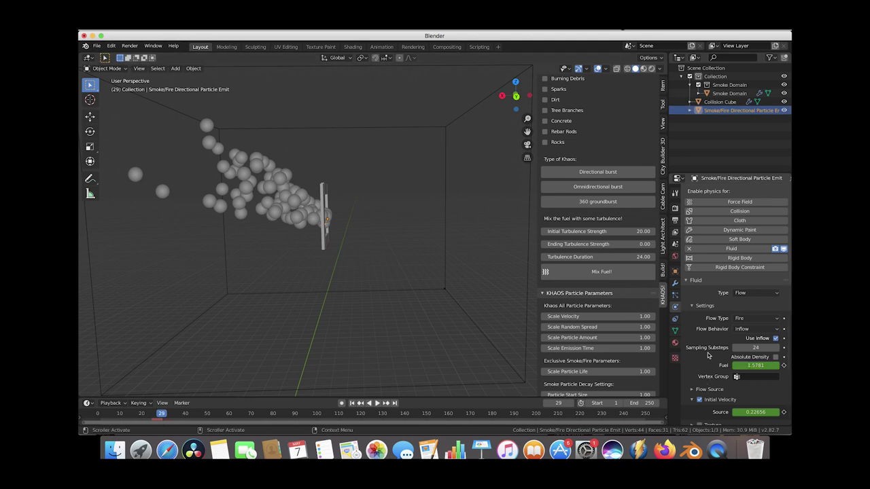
pyautogui.click(675, 296)
pyautogui.scroll(-1, 722, 385)
pyautogui.click(688, 359)
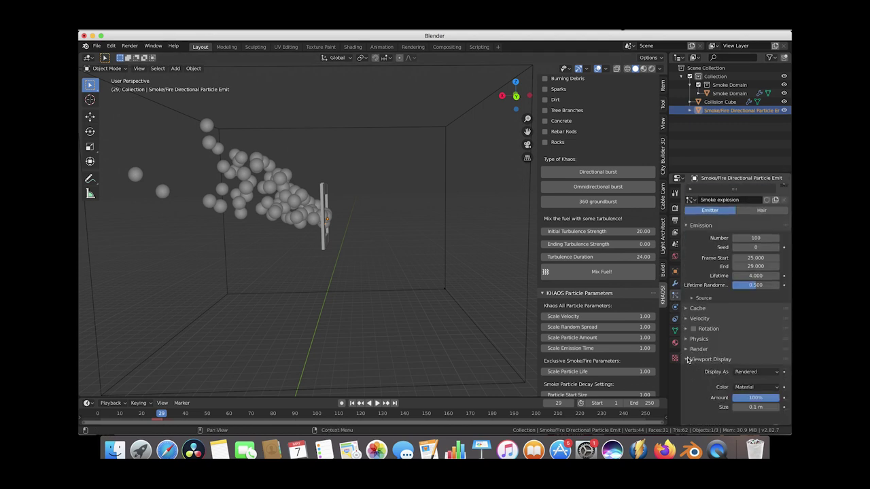
pyautogui.click(754, 371)
pyautogui.click(736, 329)
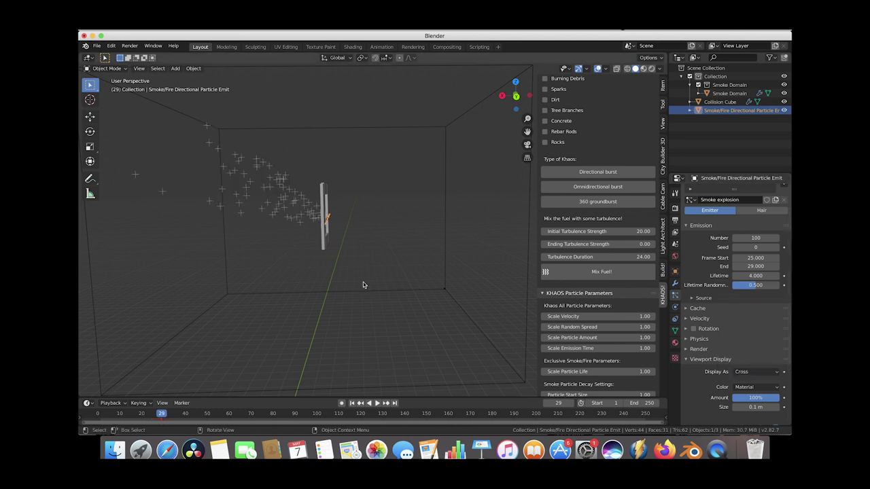
# Run the timeline through the burst and check the cross-shaped particles against the window opening from several angles.
pyautogui.hscroll(-5, 363, 282)
pyautogui.keyDown('shift'); pyautogui.hscroll(-3, 363, 283); pyautogui.keyUp('shift')
pyautogui.hscroll(-6, 363, 282)
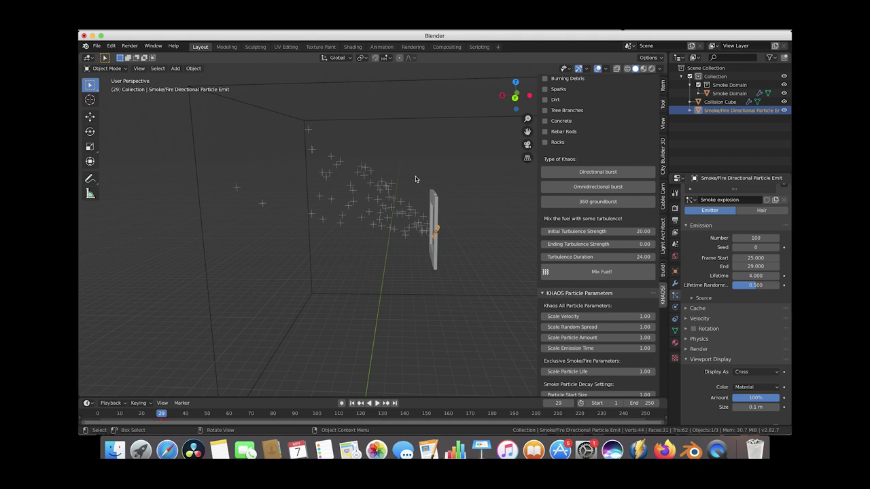
pyautogui.moveTo(119, 416); pyautogui.dragTo(161, 416)
pyautogui.press('space')
pyautogui.hscroll(-6, 400, 203)
pyautogui.scroll(-5, 401, 202)
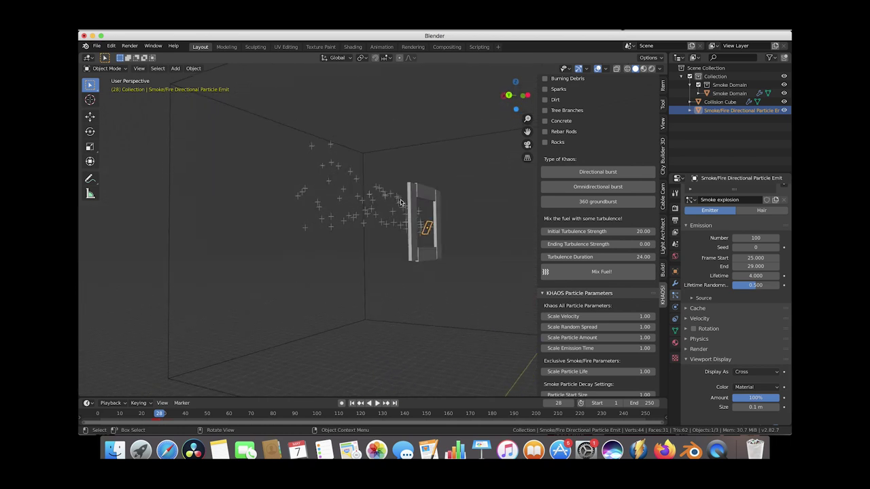
# Shrink the window frame further and move it so its opening lines up with the emitter.
pyautogui.click(424, 196)
pyautogui.press('s')
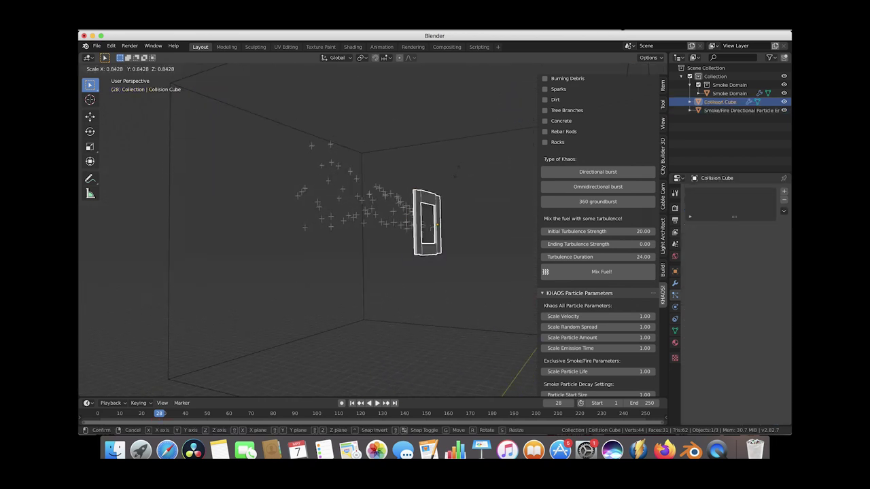
pyautogui.click(449, 184)
pyautogui.hscroll(-2, 448, 183)
pyautogui.hscroll(-2, 448, 183)
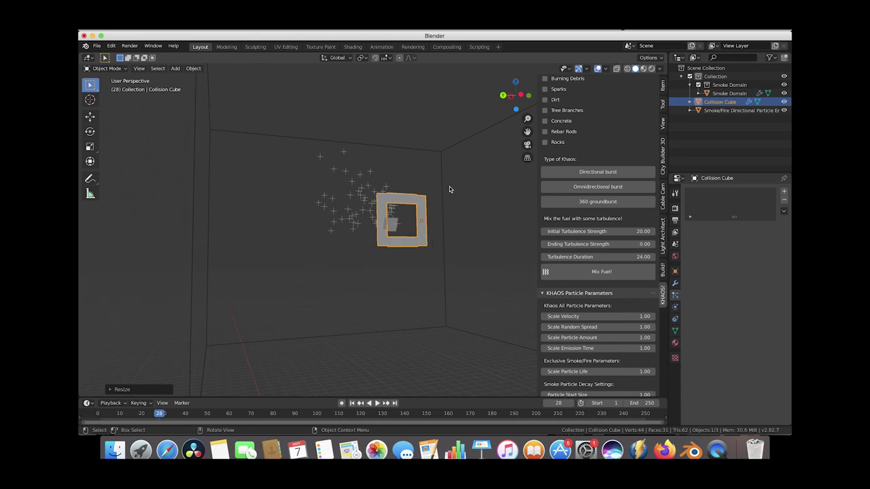
pyautogui.press('g')
pyautogui.click(438, 223)
pyautogui.hscroll(-5, 438, 224)
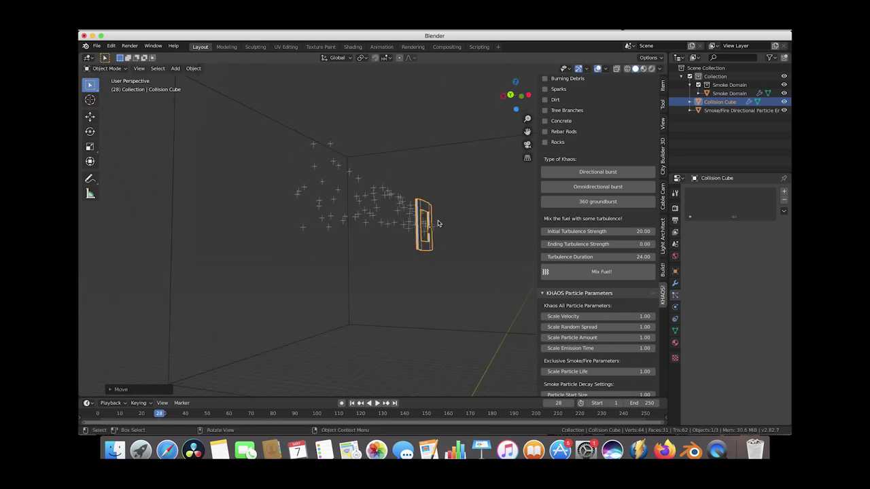
# Scrub to frame 29 and check how the particles spread through the resized window frame.
pyautogui.moveTo(143, 414); pyautogui.dragTo(162, 414)
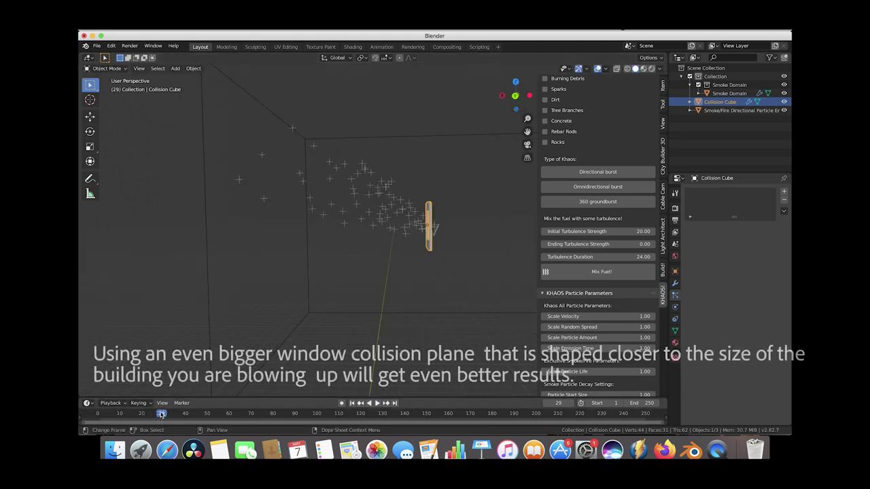
pyautogui.hscroll(-5, 325, 301)
pyautogui.hscroll(5, 325, 302)
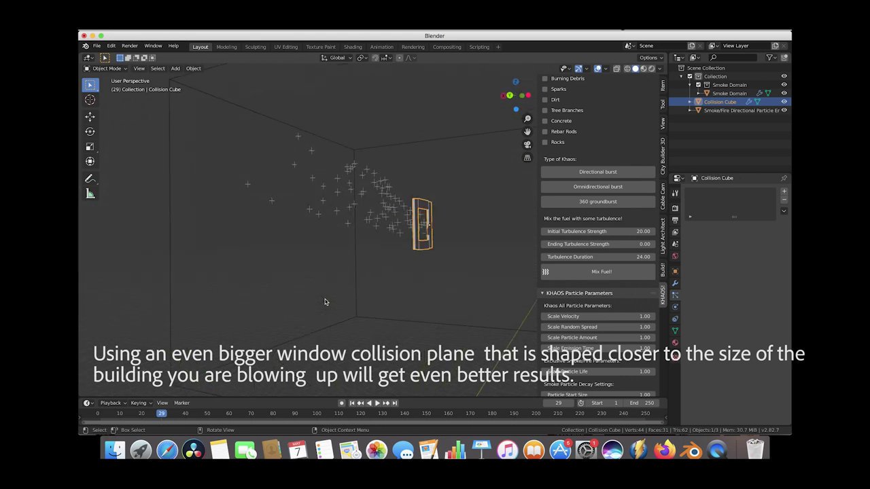
pyautogui.hscroll(3, 324, 301)
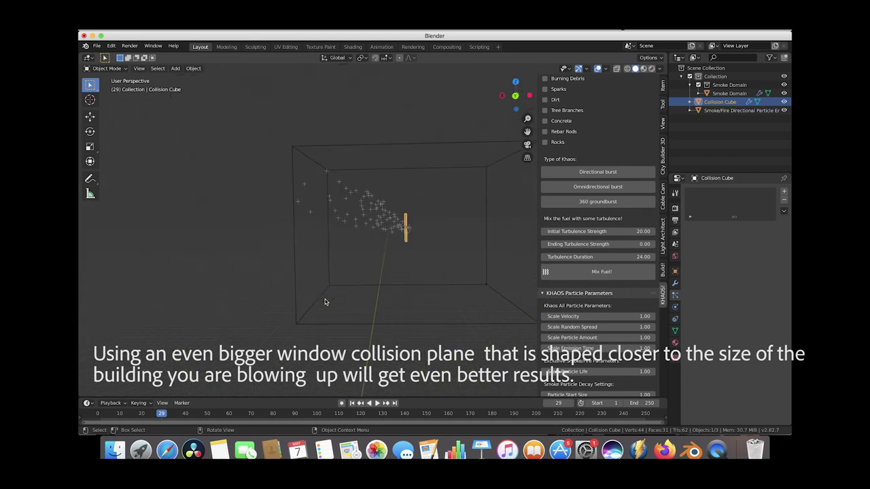
# Move the smoke domain toward the burst so it surrounds the particles leaving the window.
pyautogui.click(504, 162)
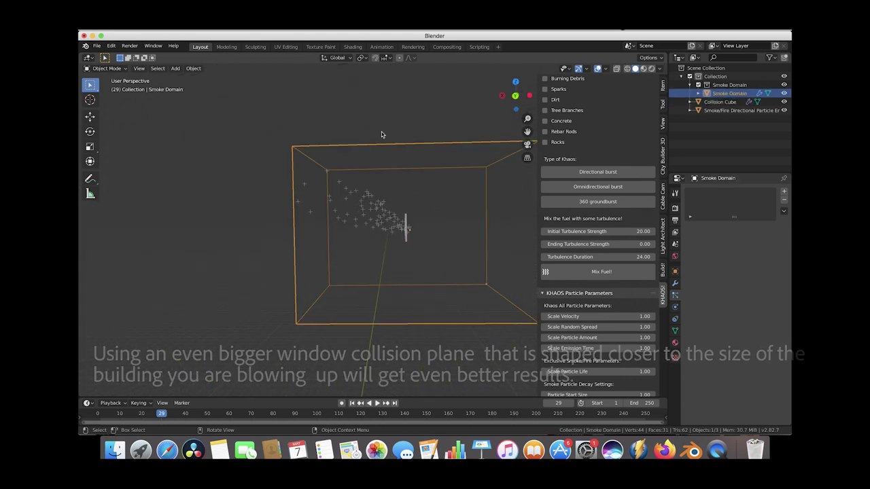
pyautogui.scroll(-2, 426, 263)
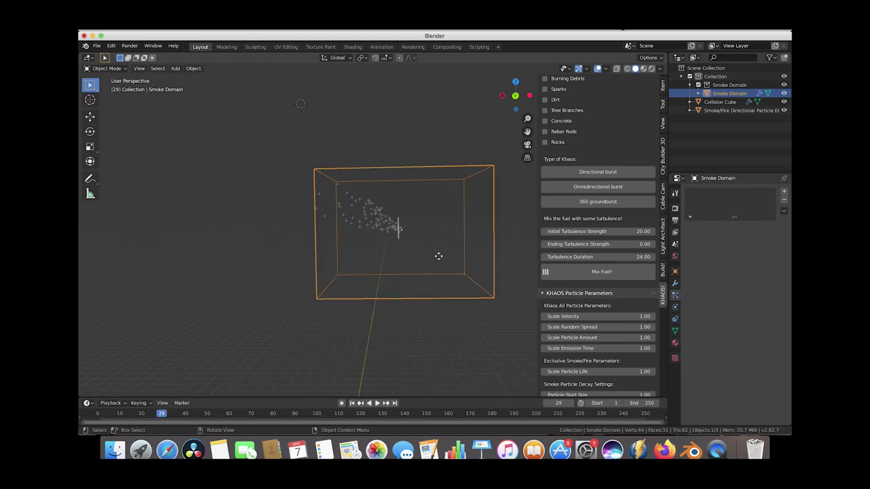
pyautogui.press('g')
pyautogui.click(389, 238)
pyautogui.hscroll(5, 389, 238)
pyautogui.hscroll(-6, 390, 237)
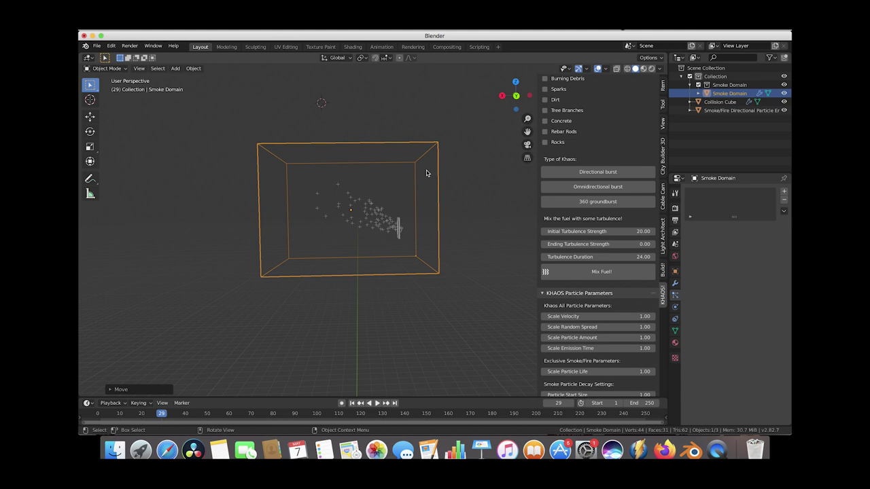
# Enlarge the smoke domain slightly and move it so it encloses the window frame, the emitter and all the particles.
pyautogui.scroll(3, 363, 209)
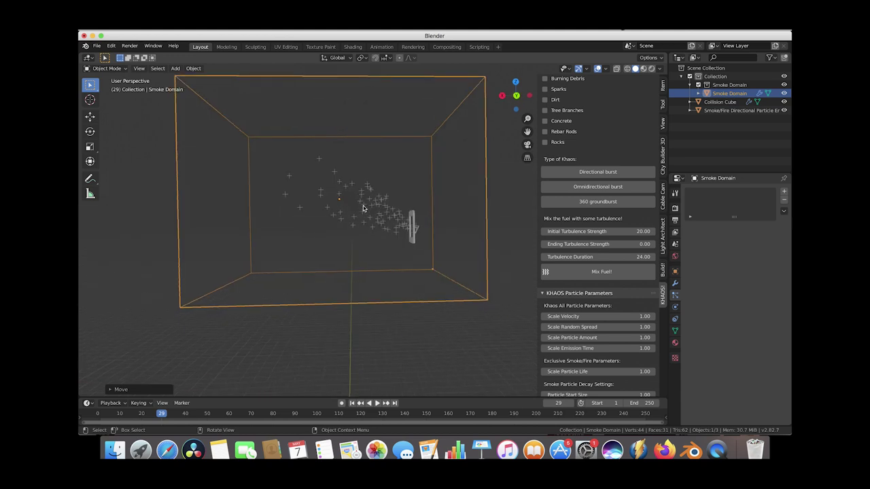
pyautogui.press('s')
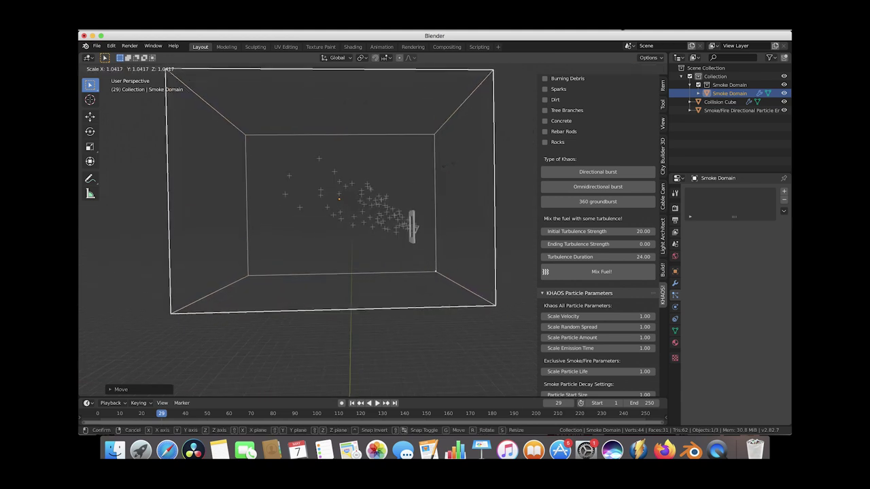
pyautogui.click(448, 167)
pyautogui.press('g')
pyautogui.click(388, 162)
pyautogui.hscroll(10, 388, 162)
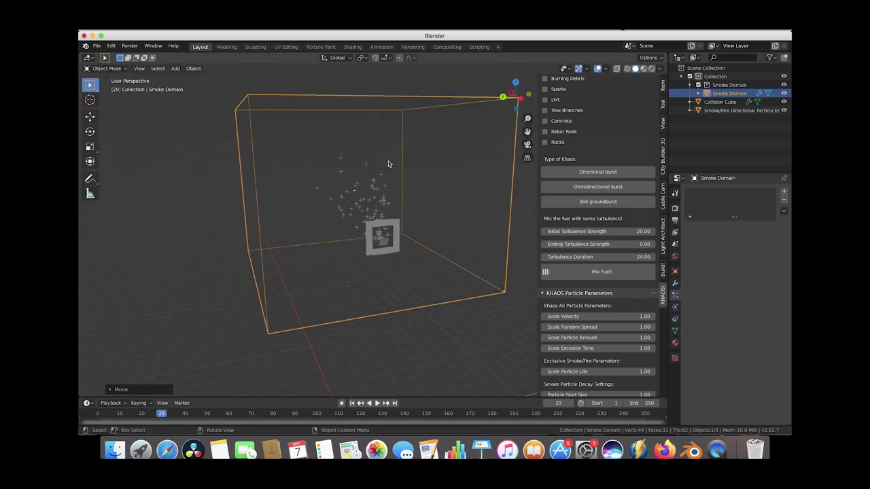
pyautogui.hscroll(10, 389, 164)
pyautogui.press('g')
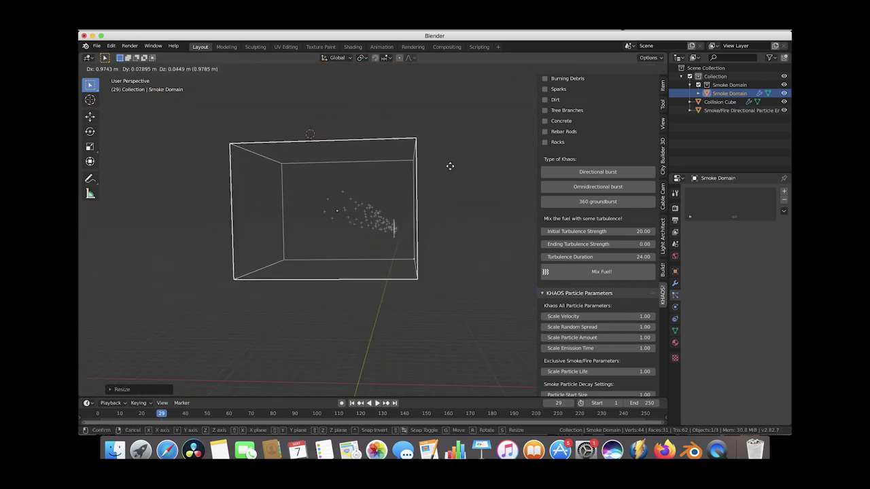
pyautogui.click(451, 168)
pyautogui.scroll(8, 452, 168)
pyautogui.hscroll(-10, 384, 219)
pyautogui.moveTo(382, 220); pyautogui.dragTo(317, 219, button='middle')
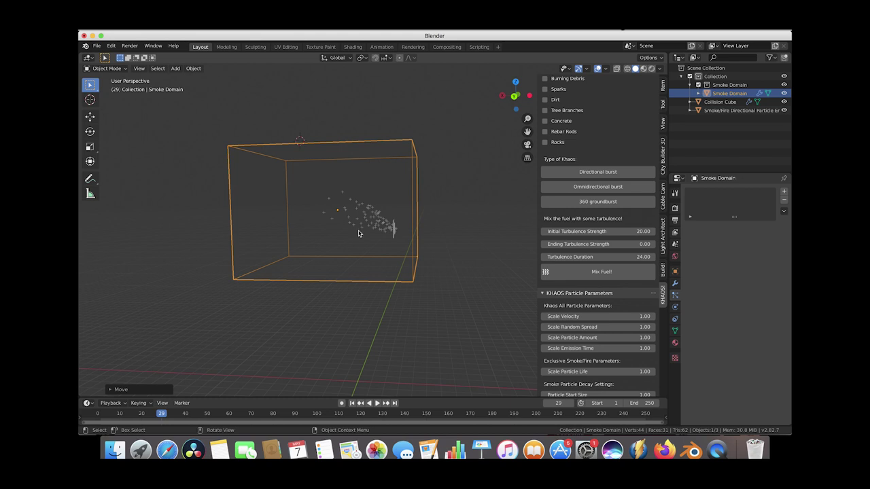
pyautogui.moveTo(417, 229); pyautogui.dragTo(403, 225, button='middle')
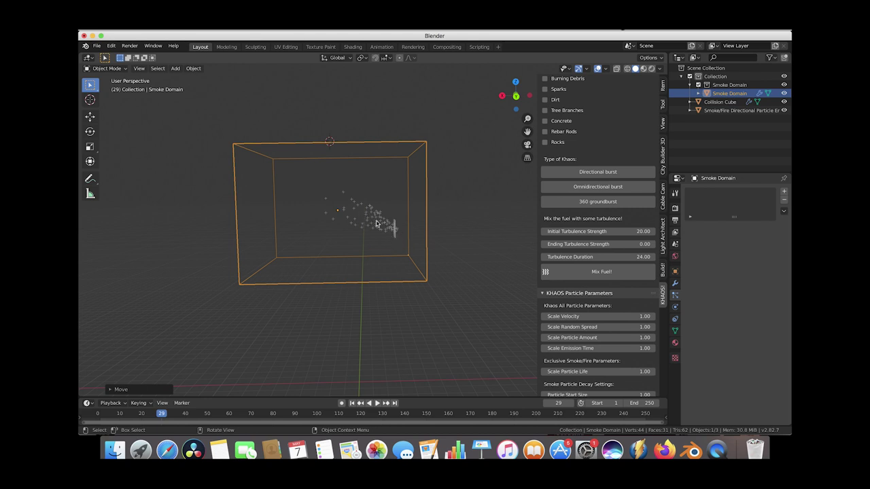
# At frame 24, place the 3D cursor on the emitter behind the window and generate another Dynamic Smoke/Fire directional burst there.
pyautogui.scroll(5, 598, 231)
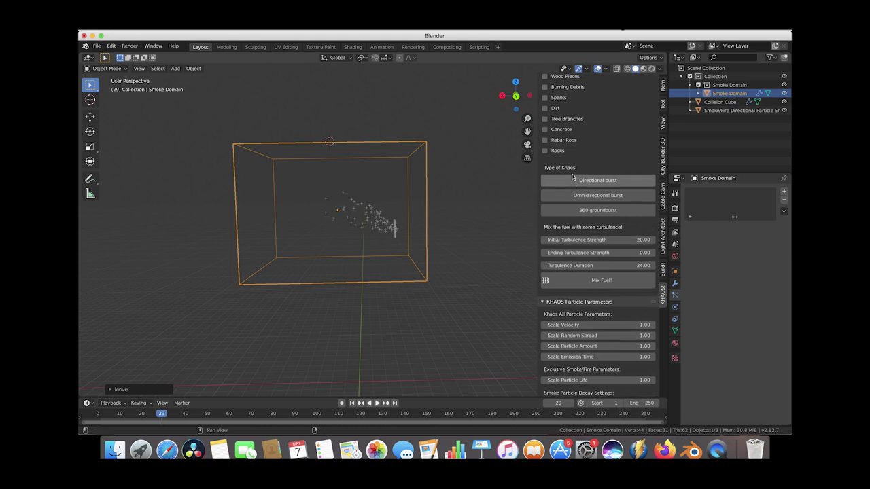
pyautogui.press('space')
pyautogui.click(129, 414)
pyautogui.moveTo(129, 415); pyautogui.dragTo(151, 416)
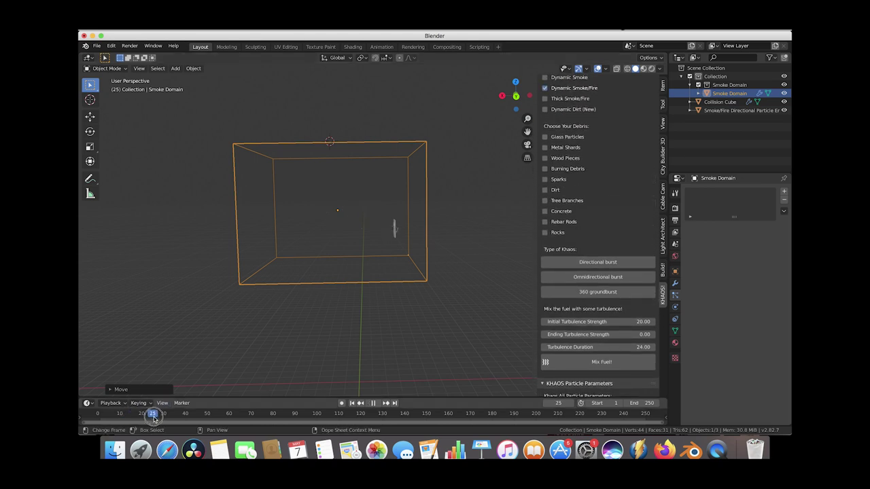
pyautogui.scroll(3, 598, 300)
pyautogui.click(89, 100)
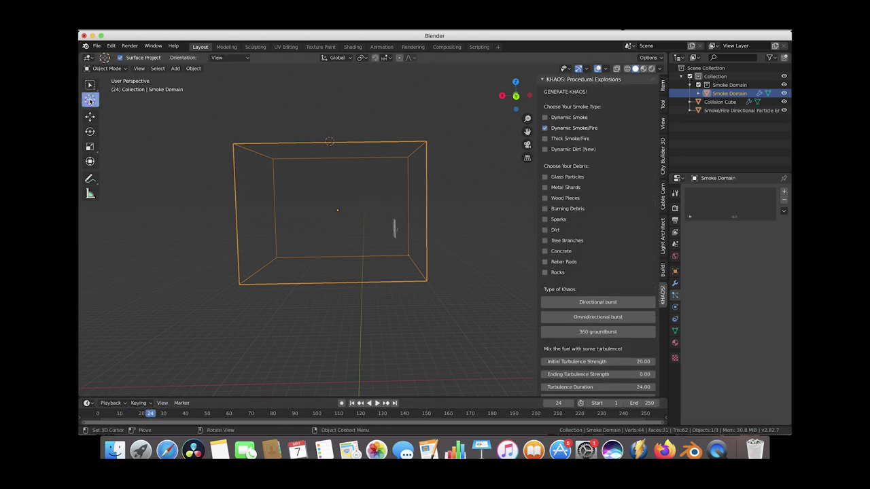
pyautogui.click(397, 233)
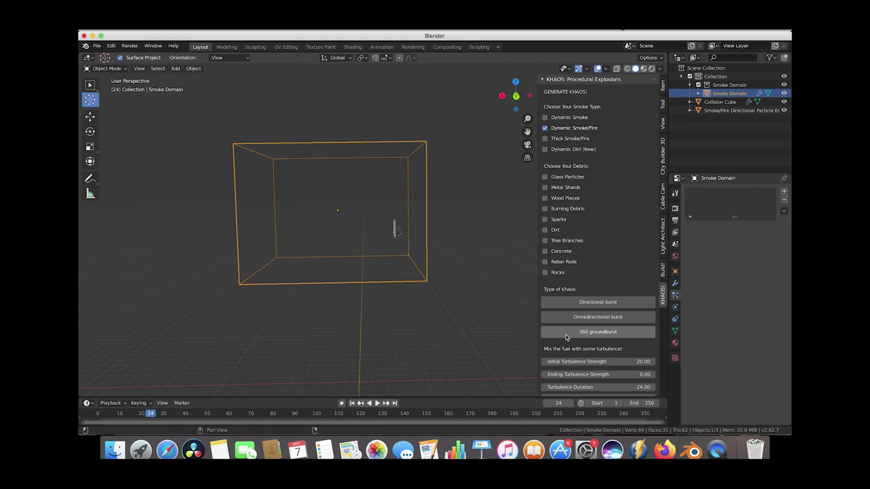
pyautogui.click(588, 301)
# Scale the new emitter down so it is much smaller than the original emitter.
pyautogui.scroll(3, 300, 217)
pyautogui.hscroll(10, 301, 218)
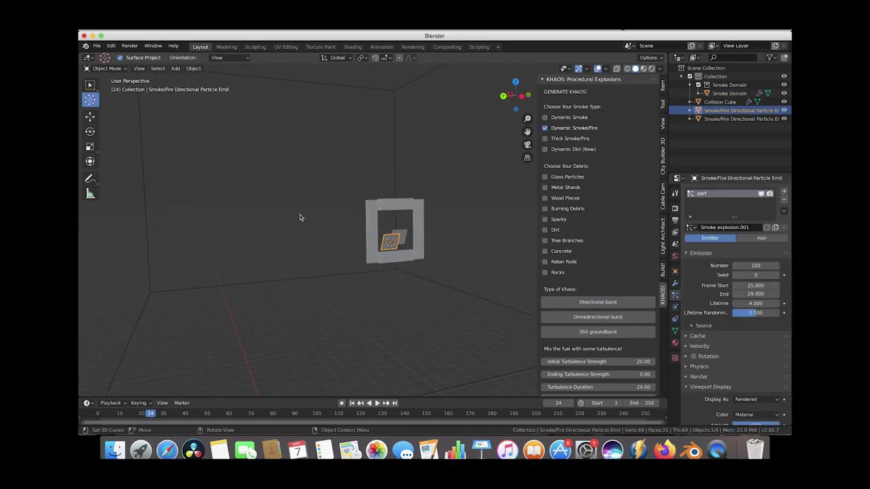
pyautogui.hscroll(1, 361, 246)
pyautogui.hscroll(-3, 360, 246)
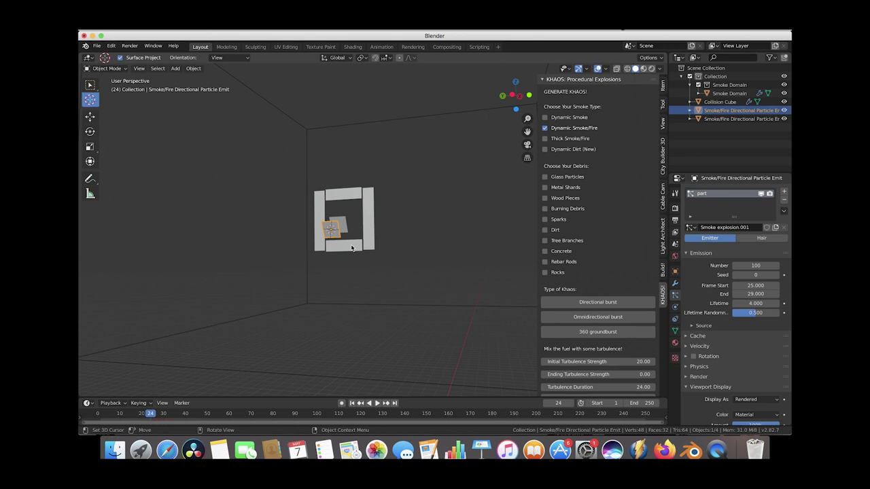
pyautogui.press('s')
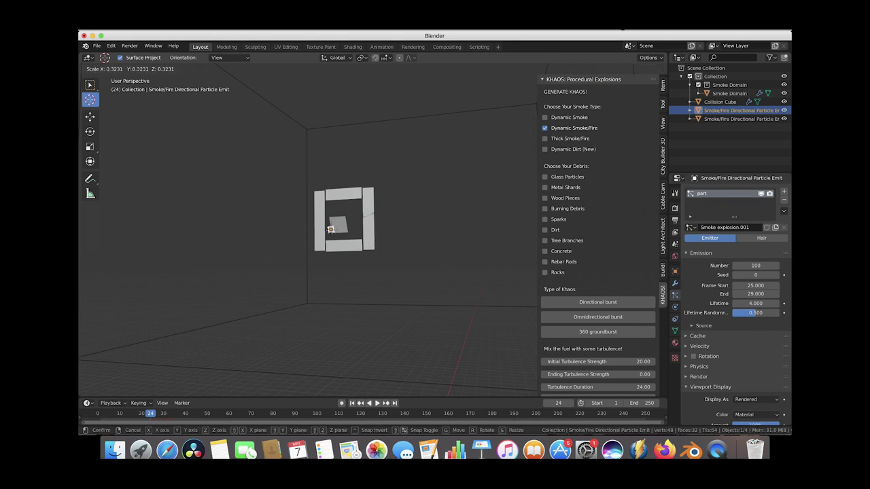
pyautogui.click(349, 224)
# Move the small emitter close to the original emitter's surface, behind the window opening.
pyautogui.hscroll(10, 349, 225)
pyautogui.hscroll(-10, 349, 224)
pyautogui.scroll(4, 349, 224)
pyautogui.keyDown('shift'); pyautogui.hscroll(4, 349, 224); pyautogui.keyUp('shift')
pyautogui.press('g')
pyautogui.click(318, 251)
pyautogui.hscroll(10, 318, 251)
pyautogui.scroll(3, 318, 251)
pyautogui.hscroll(2, 318, 251)
pyautogui.press('g')
pyautogui.click(320, 245)
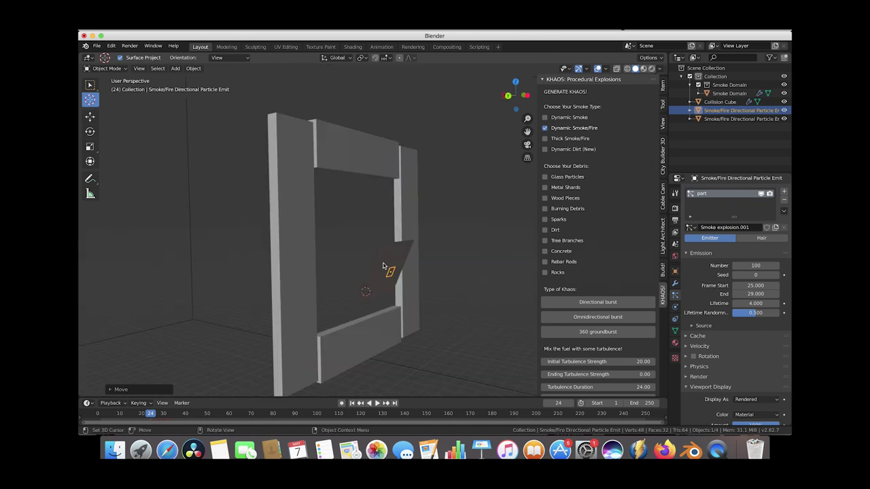
pyautogui.moveTo(388, 251); pyautogui.dragTo(431, 231, button='middle')
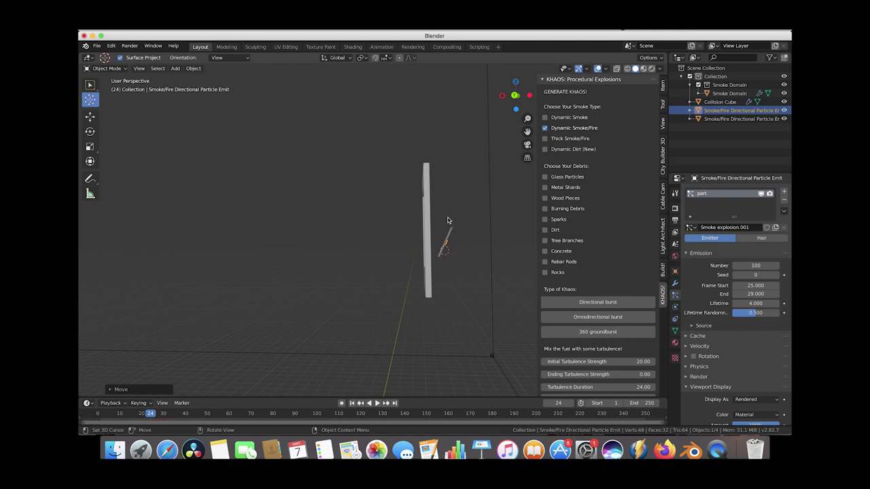
# Scrub to frame 28 and set the small emitter's particles to display as Cross.
pyautogui.scroll(-3, 447, 220)
pyautogui.moveTo(151, 413); pyautogui.dragTo(160, 414)
pyautogui.moveTo(319, 207); pyautogui.dragTo(347, 204, button='middle')
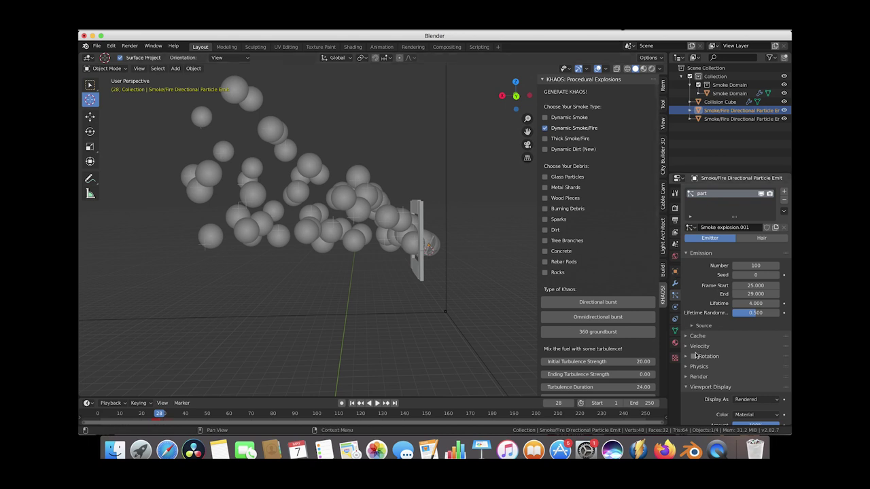
pyautogui.click(751, 399)
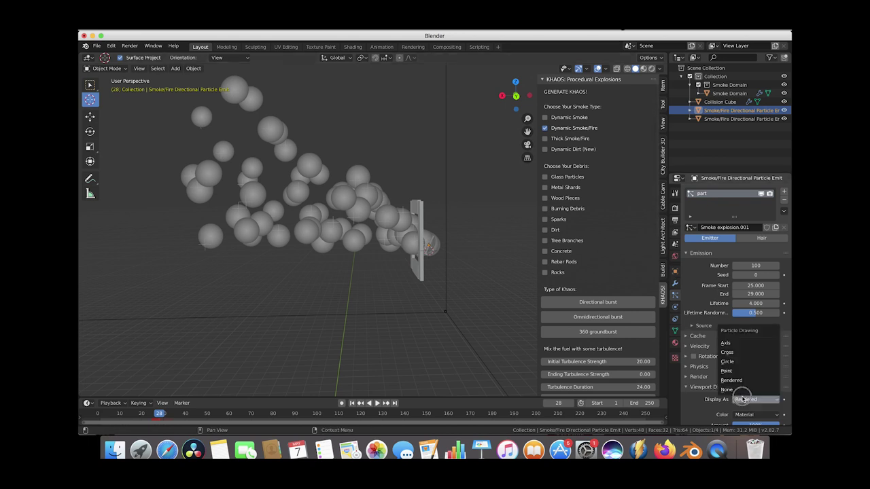
pyautogui.click(731, 353)
pyautogui.moveTo(418, 268); pyautogui.dragTo(417, 264, button='middle')
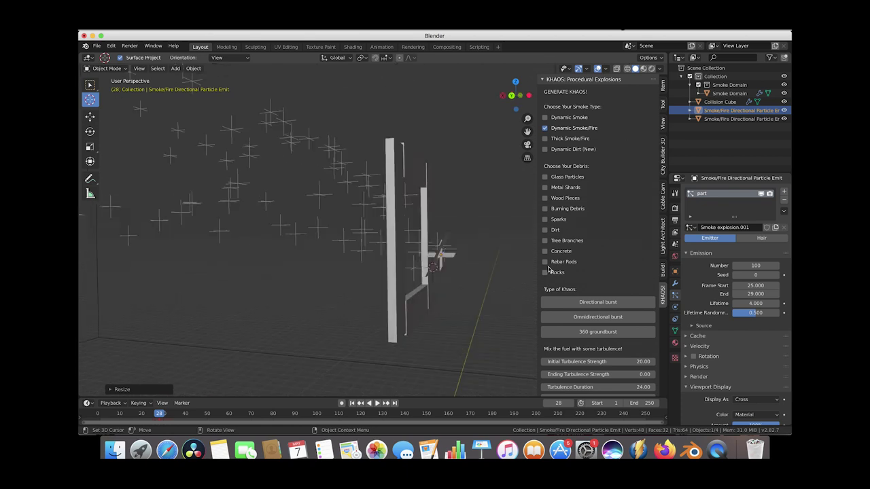
# Set the small emitter's emission to start at frame 26 and end at frame 28.
pyautogui.click(754, 286)
pyautogui.write('25.0')
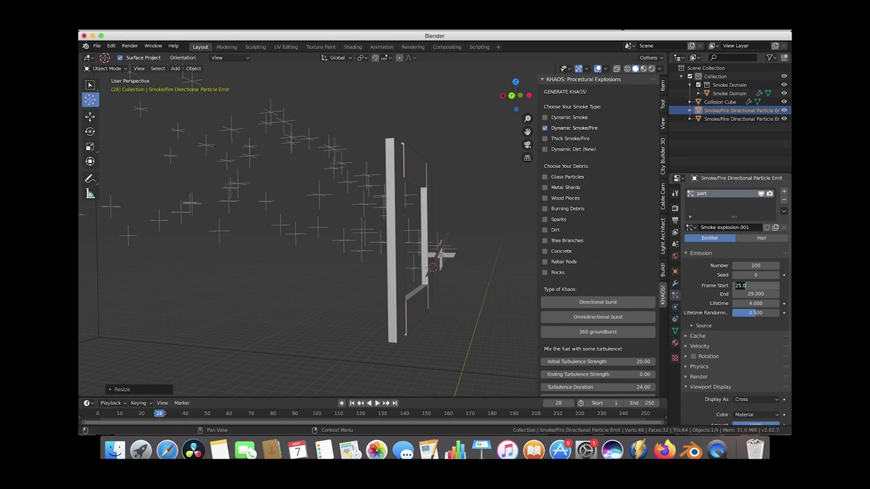
pyautogui.write('2')
pyautogui.press('Tab')
pyautogui.write('28')
pyautogui.press('Return')
# Scrub to frame 29 and check how the combined particles pass through the window frame.
pyautogui.scroll(-4, 396, 240)
pyautogui.moveTo(396, 239); pyautogui.dragTo(367, 243, button='middle')
pyautogui.click(152, 414)
pyautogui.moveTo(152, 414); pyautogui.dragTo(162, 414)
pyautogui.moveTo(363, 239); pyautogui.dragTo(318, 215, button='middle')
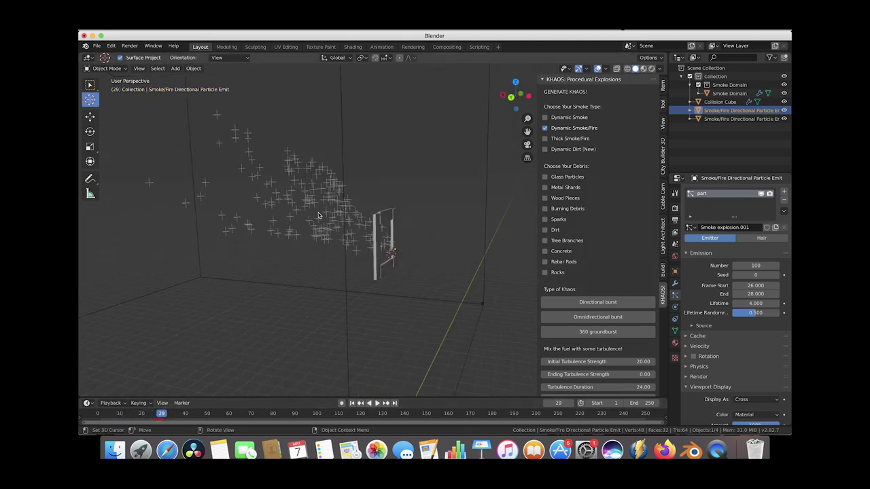
# Move the small emitter again to fine-tune its position behind the window opening.
pyautogui.moveTo(456, 264); pyautogui.dragTo(626, 246, button='middle')
pyautogui.scroll(3, 402, 246)
pyautogui.hscroll(-5, 378, 245)
pyautogui.press('g')
pyautogui.click(458, 254)
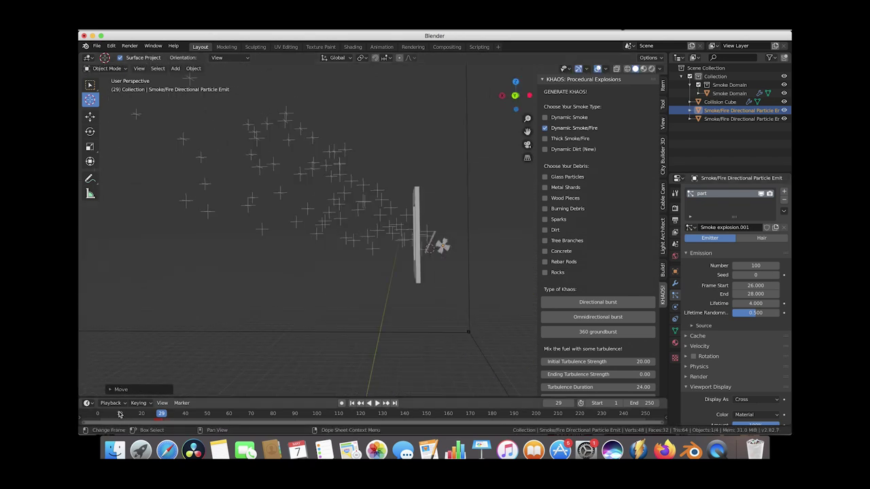
# Scrub to frame 28 and inspect the spread of both bursts inside the smoke domain.
pyautogui.moveTo(120, 415); pyautogui.dragTo(159, 413)
pyautogui.scroll(-4, 328, 277)
pyautogui.hscroll(-5, 327, 277)
pyautogui.hscroll(-1, 327, 278)
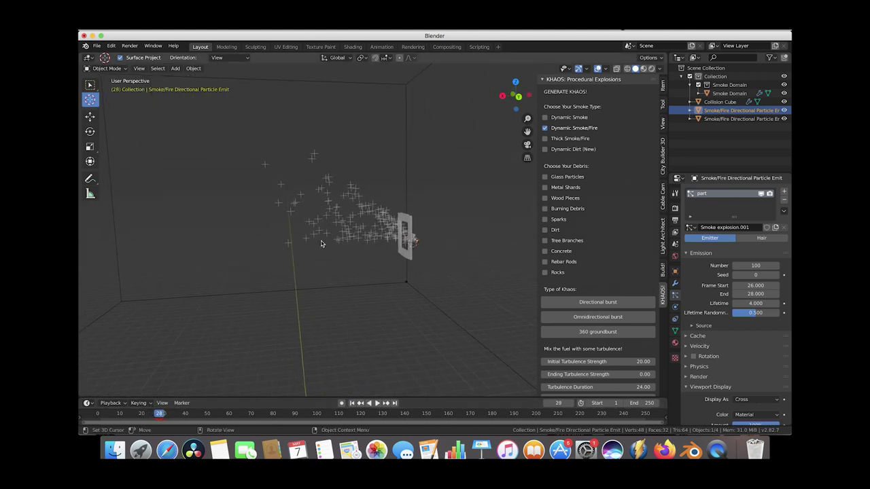
pyautogui.hscroll(3, 405, 256)
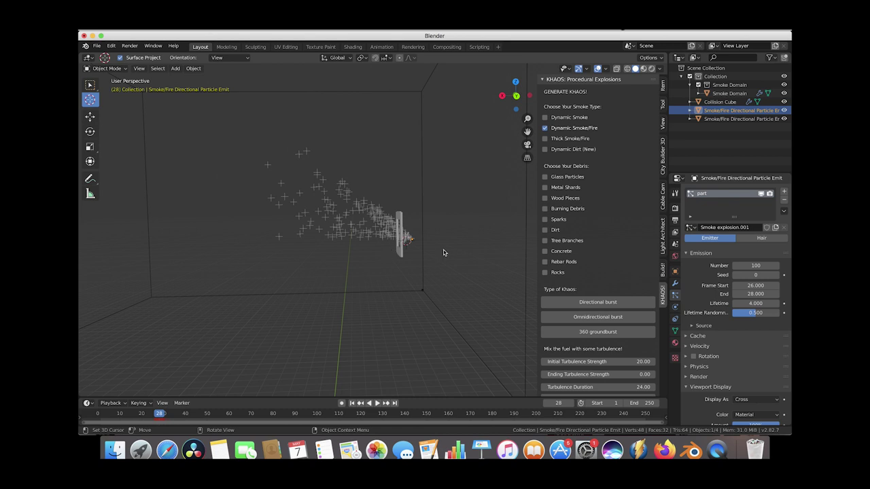
# Advance from frame 24 to frame 27 and generate a third directional burst at the 3D cursor.
pyautogui.click(151, 416)
pyautogui.press('space')
pyautogui.press('space')
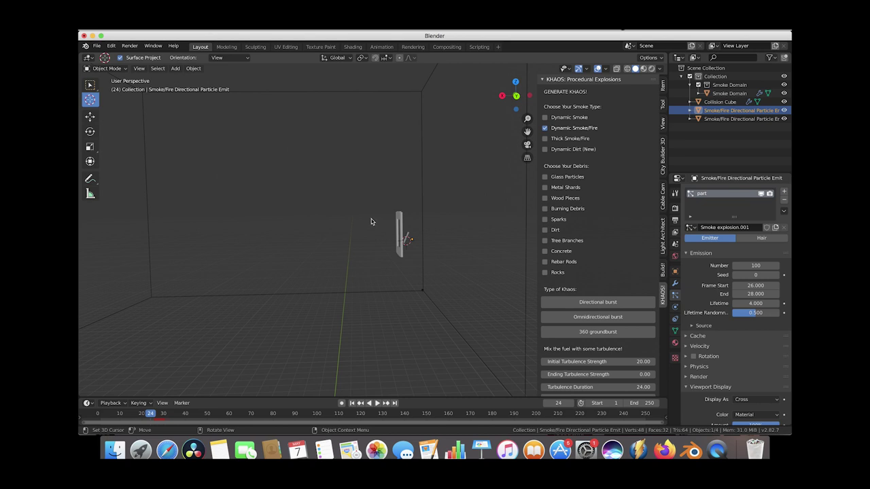
pyautogui.press('Right')
pyautogui.press('Right')
pyautogui.press('Right')
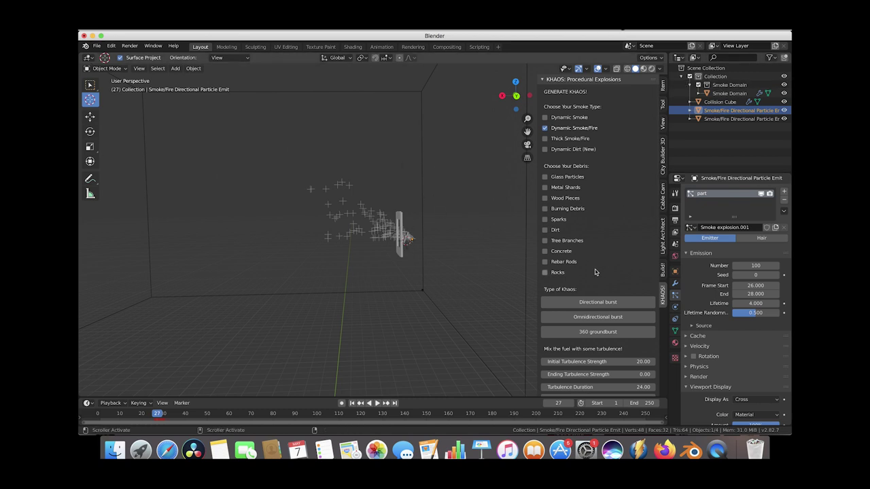
pyautogui.click(594, 305)
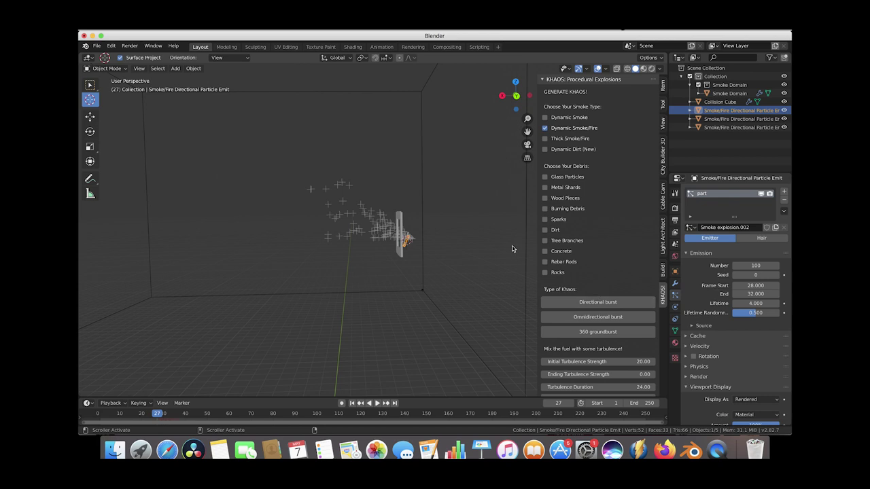
# Move the third burst's emitter into line with the other emitters behind the window opening.
pyautogui.scroll(2, 320, 230)
pyautogui.moveTo(316, 230); pyautogui.dragTo(462, 269, button='middle')
pyautogui.scroll(2, 323, 228)
pyautogui.press('g')
pyautogui.click(453, 286)
pyautogui.press('g')
pyautogui.click(319, 265)
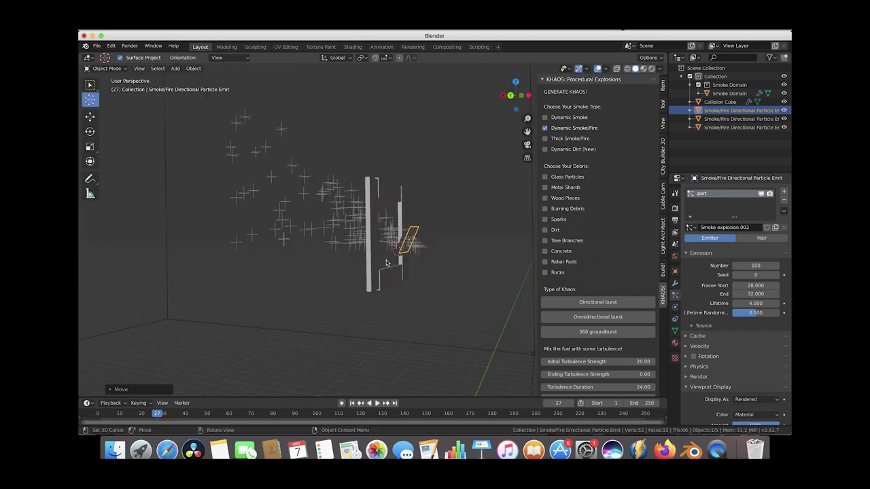
# Set the particle lifetime of the third emitter to 3 frames.
pyautogui.click(755, 304)
pyautogui.click(745, 303)
pyautogui.press('BackSpace')
pyautogui.press('BackSpace')
pyautogui.press('BackSpace')
pyautogui.write('3')
pyautogui.press('Return')
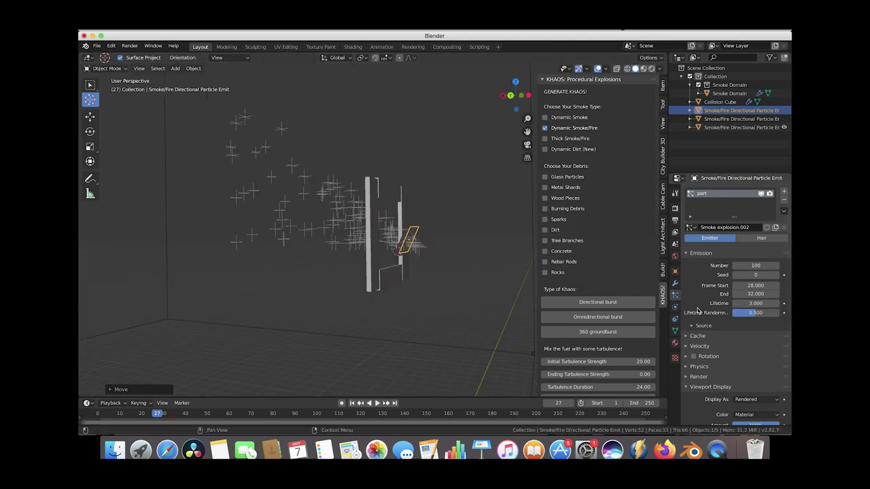
# Set the third emitter's normal velocity to 12 m/s.
pyautogui.scroll(-3, 686, 281)
pyautogui.click(686, 277)
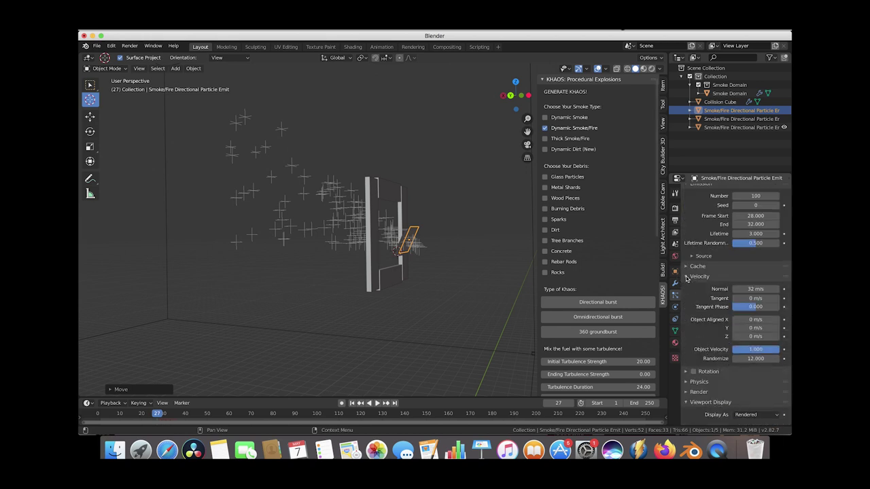
pyautogui.doubleClick(755, 290)
pyautogui.write('12')
pyautogui.press('Return')
# Scrub through to frame 32 and check how the slower third burst spreads around the window frame.
pyautogui.click(157, 417)
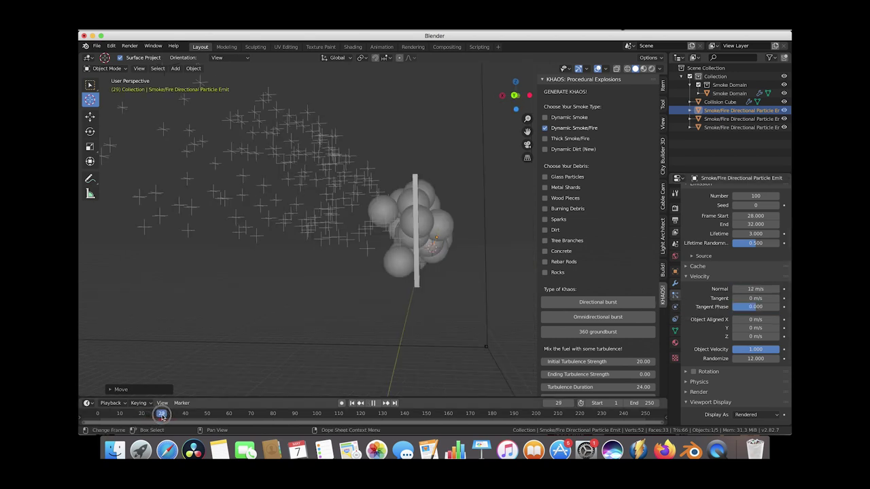
pyautogui.moveTo(165, 418); pyautogui.dragTo(168, 417)
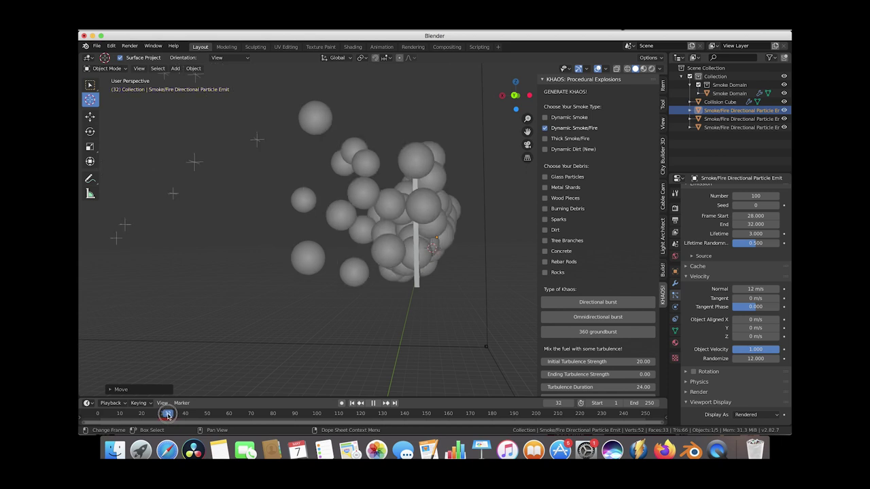
pyautogui.hscroll(-8, 330, 298)
pyautogui.hscroll(4, 330, 299)
pyautogui.scroll(-1, 365, 290)
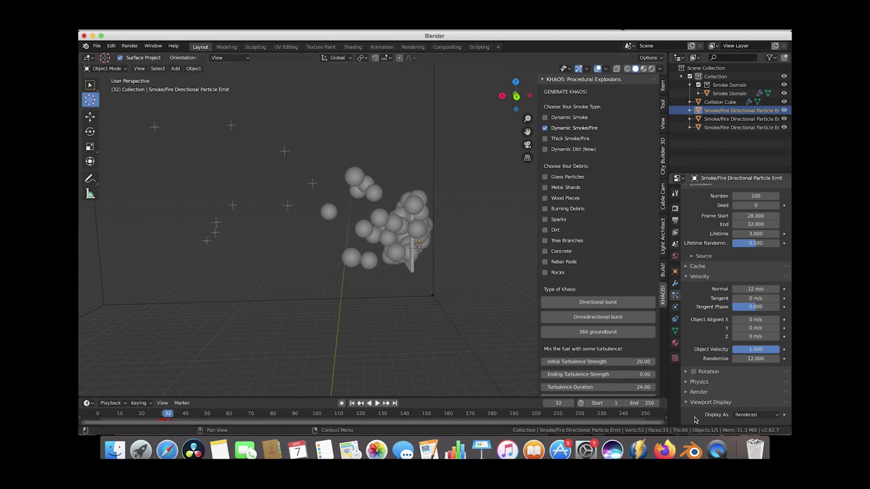
# Display the third emitter's particles as Cross and scrub to frame 30 to compare them with the window opening.
pyautogui.scroll(-3, 713, 357)
pyautogui.click(758, 365)
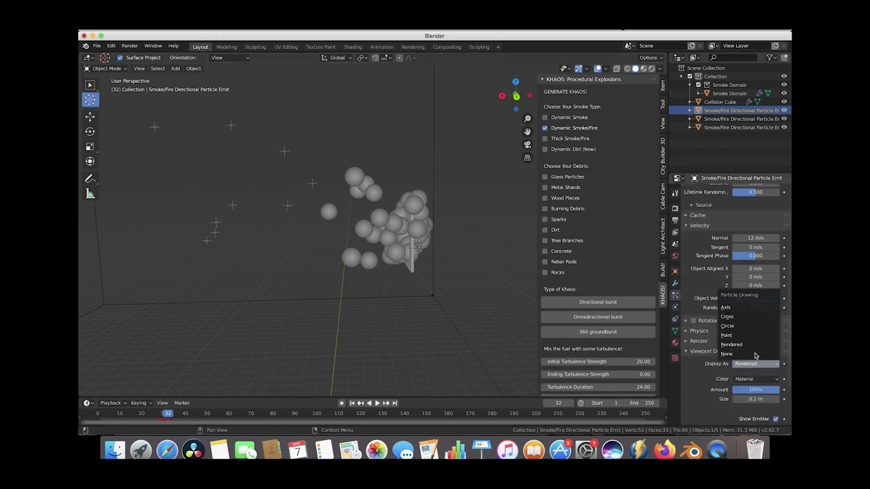
pyautogui.click(747, 318)
pyautogui.moveTo(134, 414); pyautogui.dragTo(164, 414)
pyautogui.moveTo(413, 235); pyautogui.dragTo(411, 181, button='middle')
pyautogui.moveTo(443, 218); pyautogui.dragTo(360, 199, button='middle')
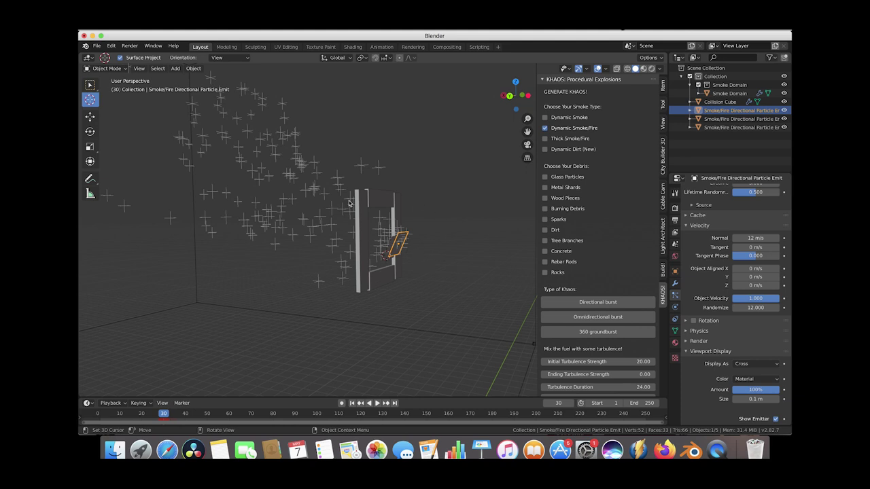
# Move the third emitter about 0.1 m toward the window frame and scrub the timeline to check its position.
pyautogui.moveTo(413, 299); pyautogui.dragTo(455, 262, button='middle')
pyautogui.press('r')
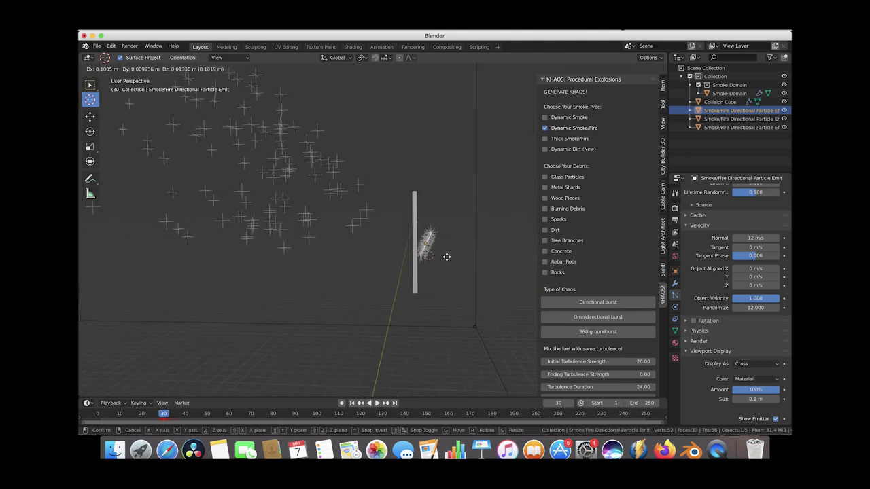
pyautogui.click(442, 254)
pyautogui.moveTo(450, 223); pyautogui.dragTo(428, 260, button='middle')
pyautogui.moveTo(178, 414); pyautogui.dragTo(130, 413)
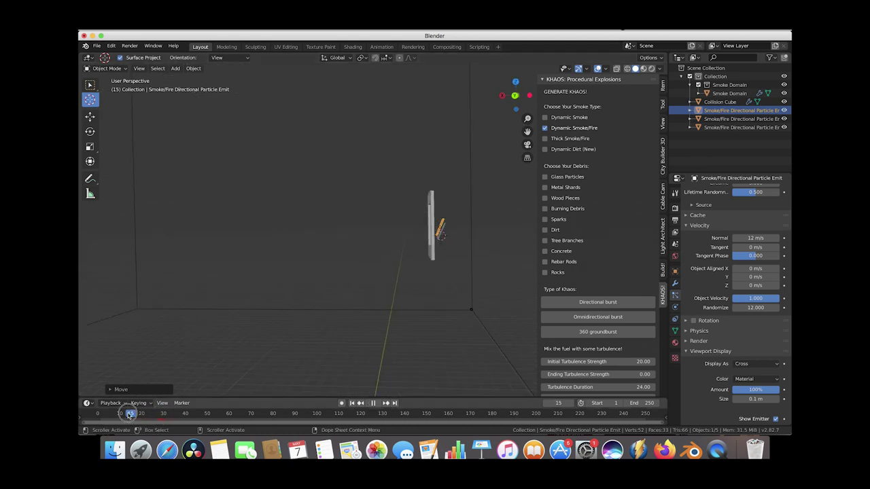
# Move the third emitter about 0.25 m back from the window frame, shrink it, and scrub to frame 31.
pyautogui.press('g')
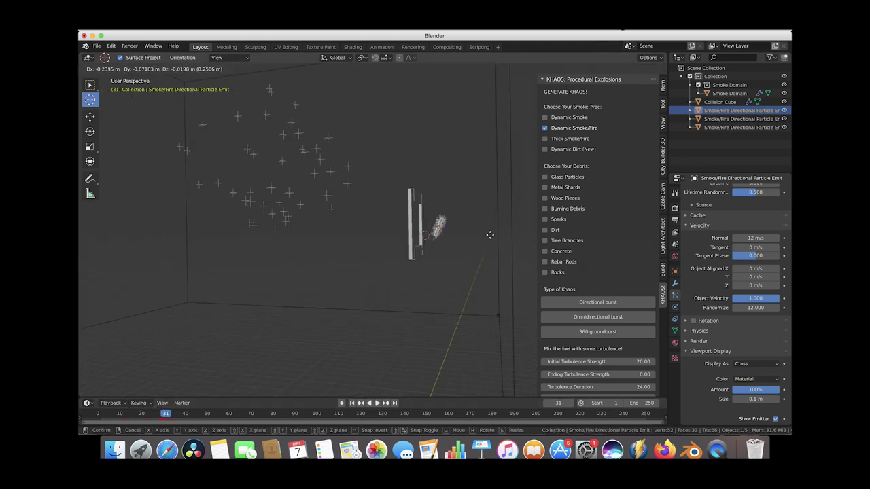
pyautogui.click(490, 235)
pyautogui.moveTo(112, 413); pyautogui.dragTo(164, 408)
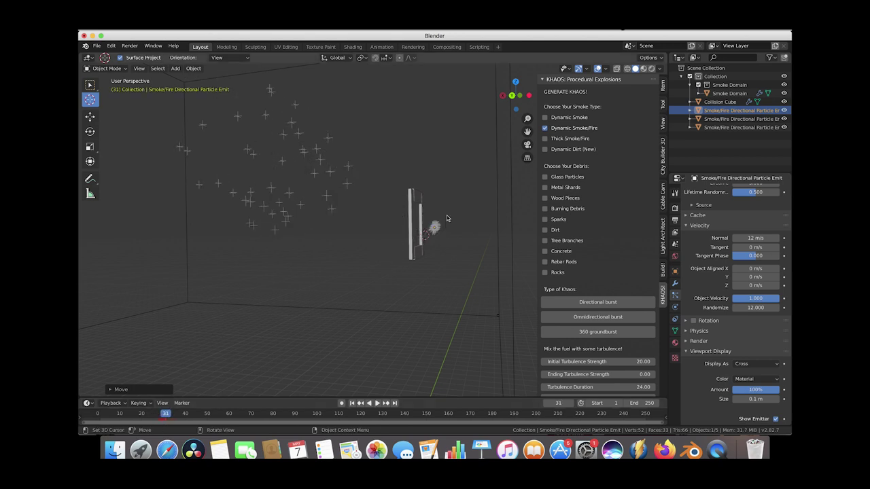
pyautogui.hscroll(5, 447, 219)
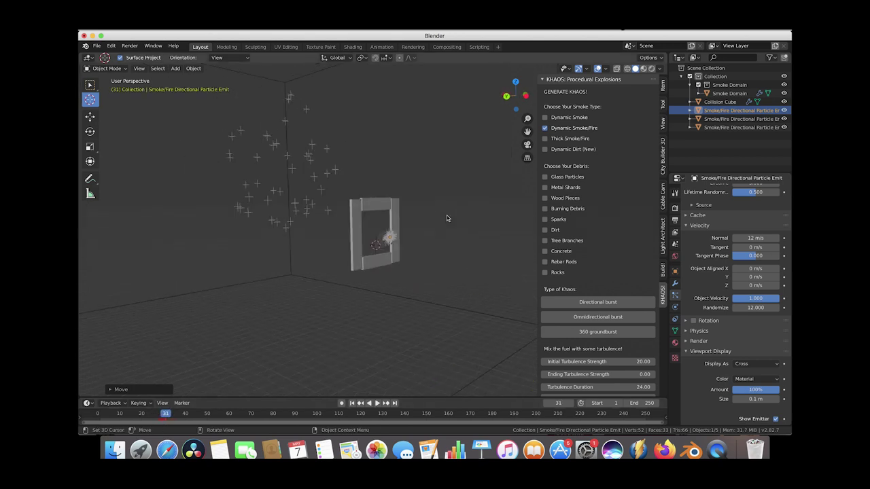
pyautogui.moveTo(387, 221); pyautogui.dragTo(413, 208, button='middle')
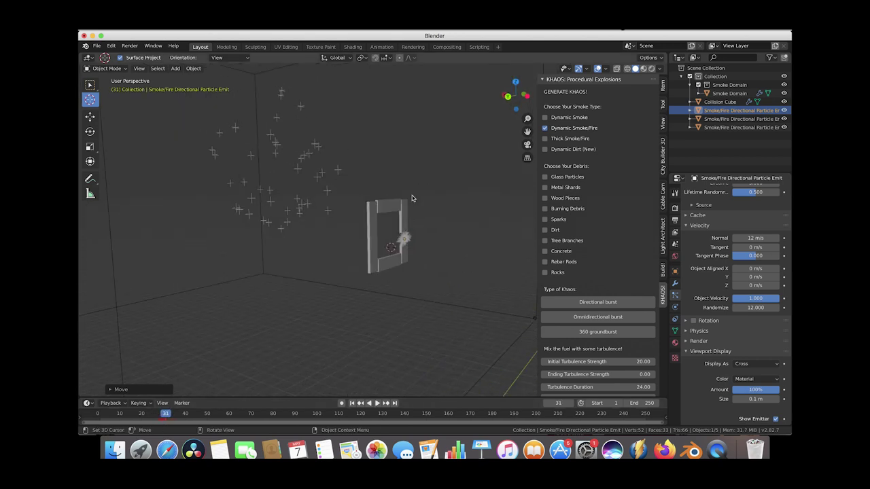
pyautogui.moveTo(426, 252); pyautogui.dragTo(455, 245, button='middle')
pyautogui.moveTo(120, 413); pyautogui.dragTo(165, 414)
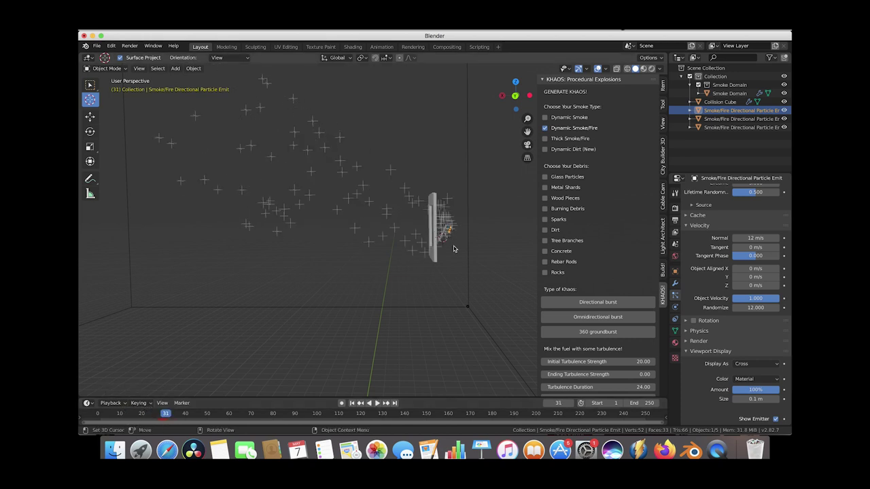
# Shift the third emitter about 0.31 m toward the window opening and fine-tune its position after scrubbing to frame 33.
pyautogui.press('g')
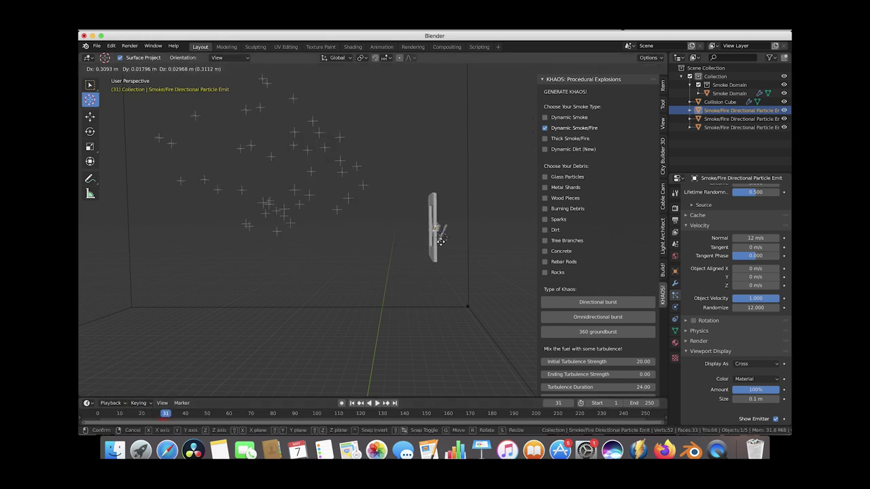
pyautogui.click(440, 243)
pyautogui.click(109, 421)
pyautogui.moveTo(112, 414); pyautogui.dragTo(170, 413)
pyautogui.press('g')
pyautogui.click(294, 294)
pyautogui.hscroll(5, 379, 259)
pyautogui.hscroll(-5, 379, 259)
# Set the third emitter's particle number to 120 and scrub to frame 30 to check the burst.
pyautogui.scroll(1, 711, 258)
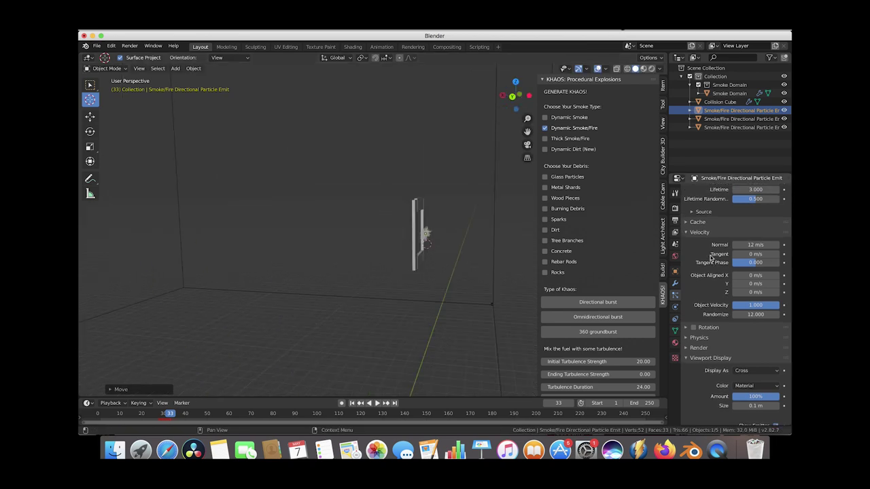
pyautogui.scroll(3, 710, 258)
pyautogui.click(754, 199)
pyautogui.write('100')
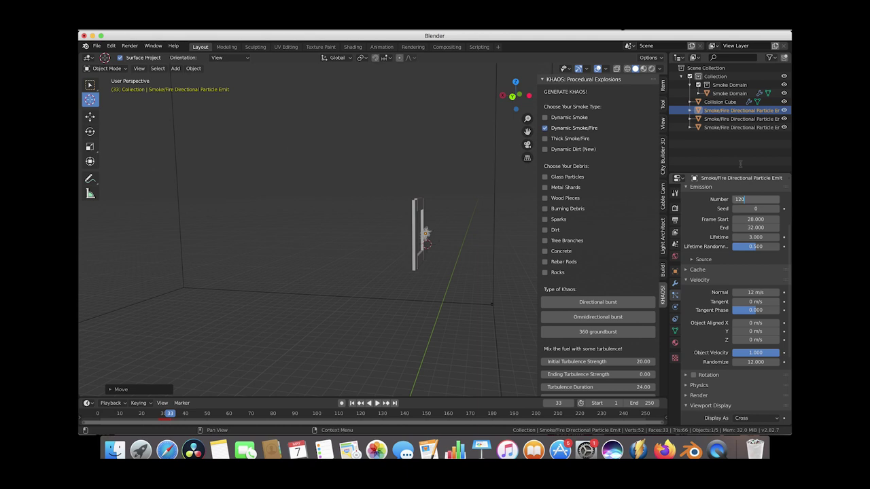
pyautogui.scroll(-3, 704, 309)
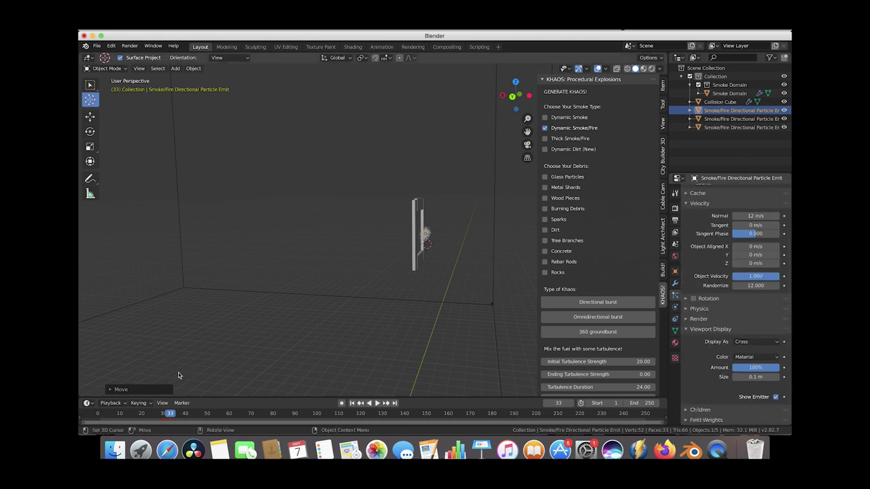
pyautogui.moveTo(156, 410); pyautogui.dragTo(161, 409)
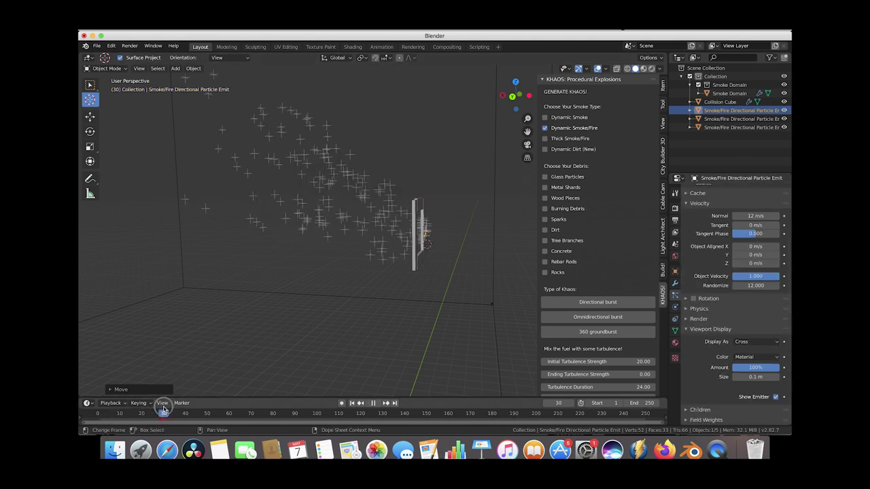
# Toggle the third emitter's visibility off and on, and examine the bursts within the whole smoke domain.
pyautogui.press('space')
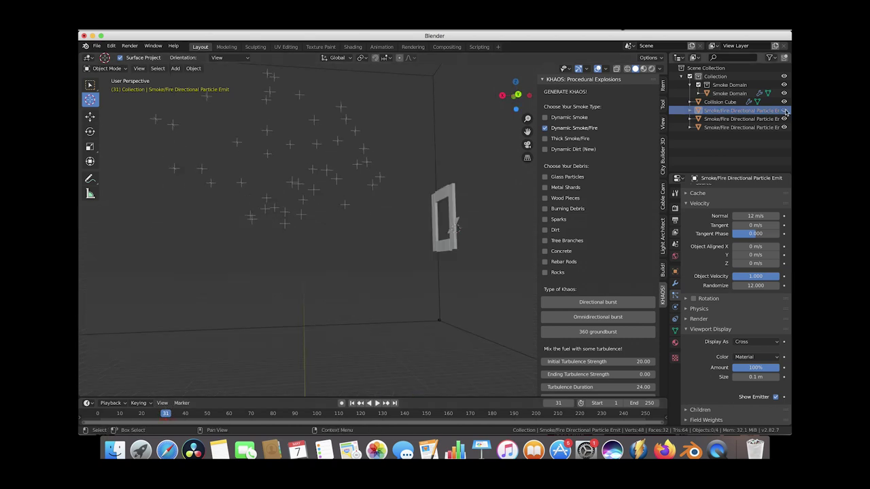
pyautogui.click(783, 110)
pyautogui.scroll(-5, 414, 244)
pyautogui.hscroll(4, 413, 245)
pyautogui.hscroll(-4, 414, 247)
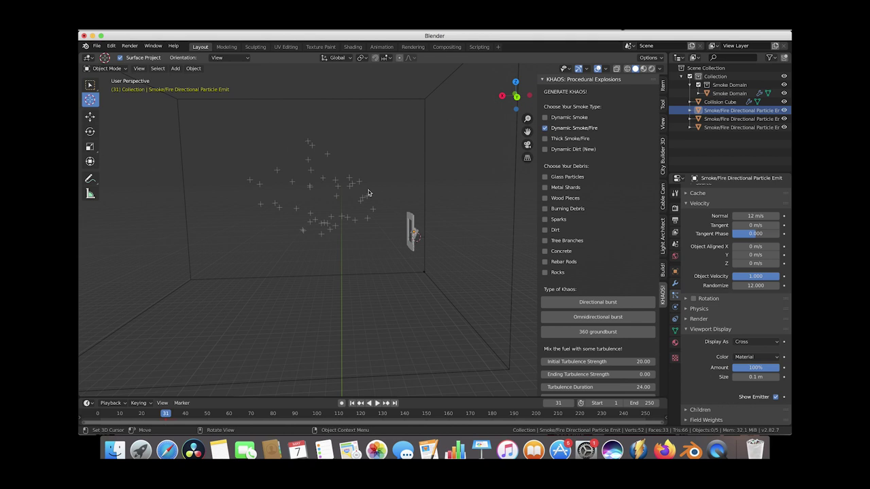
pyautogui.scroll(-2, 422, 191)
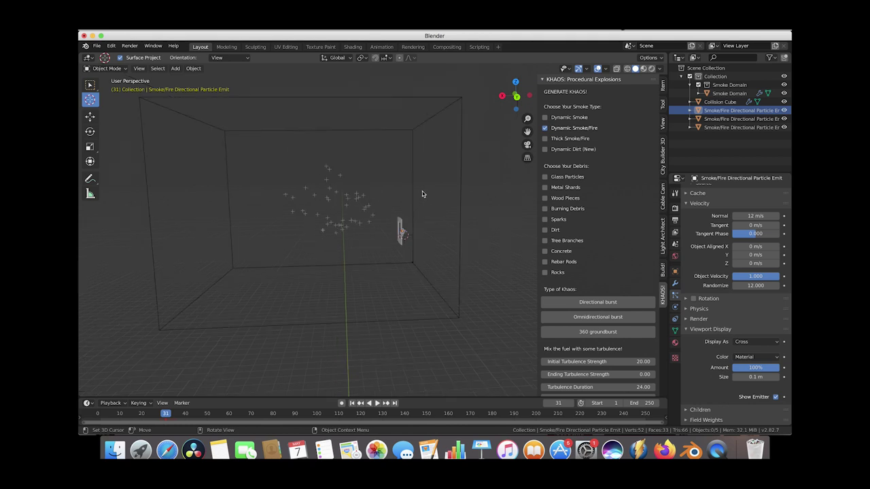
# Start saving the file under a new name and create and open a folder called "Window explosiono tutorial".
pyautogui.click(97, 45)
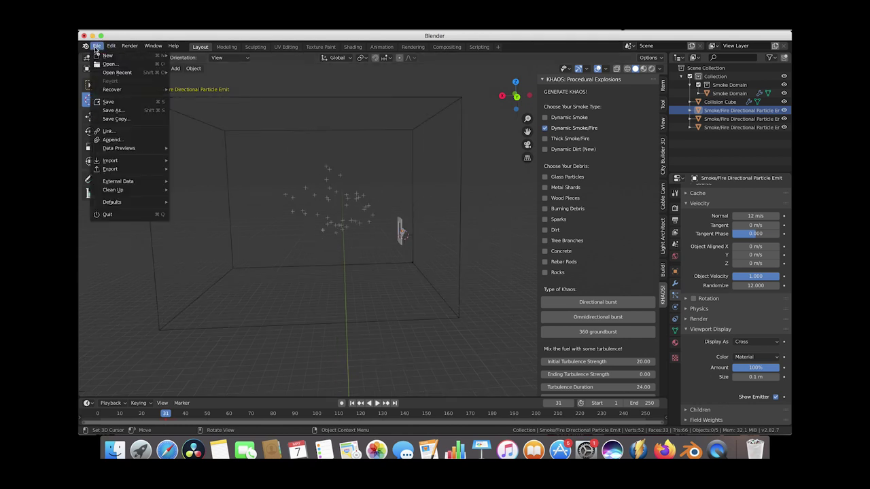
pyautogui.click(112, 110)
pyautogui.write('Window explosiono tutorial')
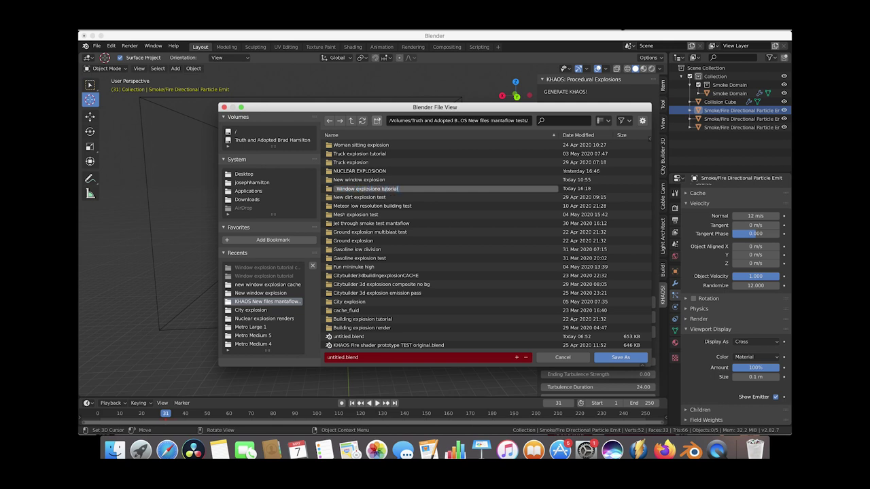
pyautogui.press('Return')
pyautogui.doubleClick(344, 155)
# Name the file "Window explosion tutorial" and save it in the new folder.
pyautogui.click(345, 357)
pyautogui.write('Window explosion tutorial')
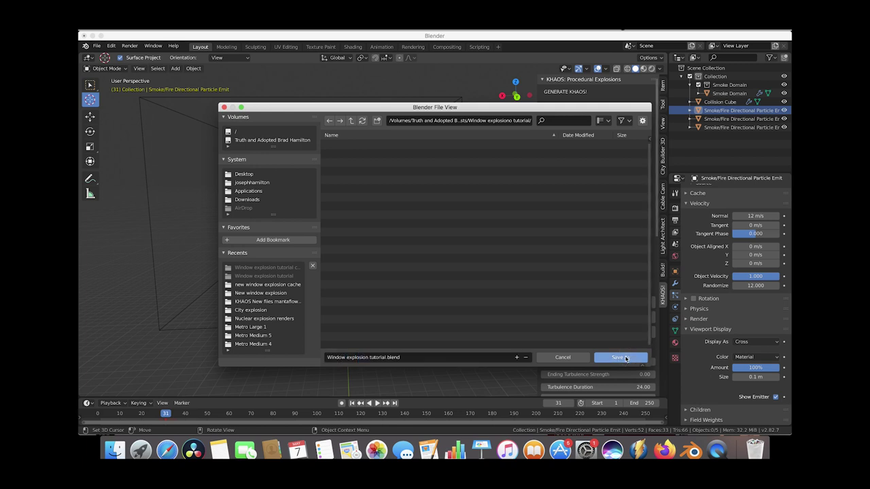
pyautogui.press('Return')
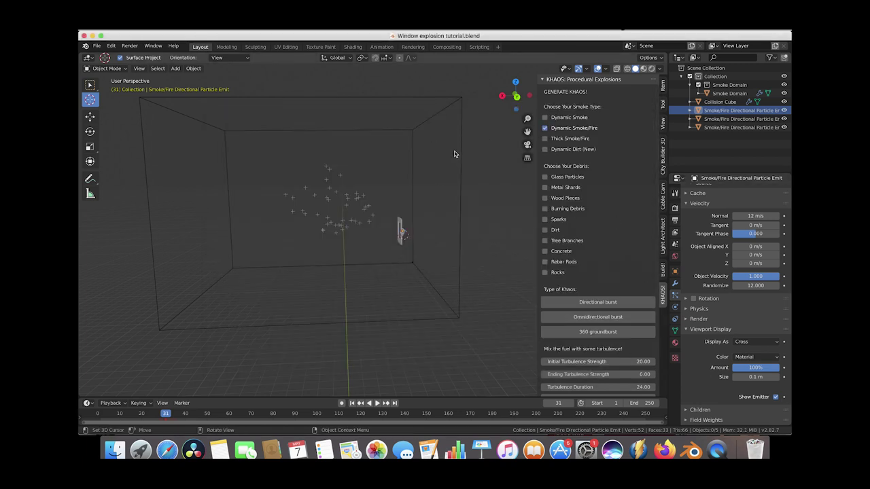
# Select the smoke domain, display its fluid physics settings and widen the properties area.
pyautogui.click(90, 84)
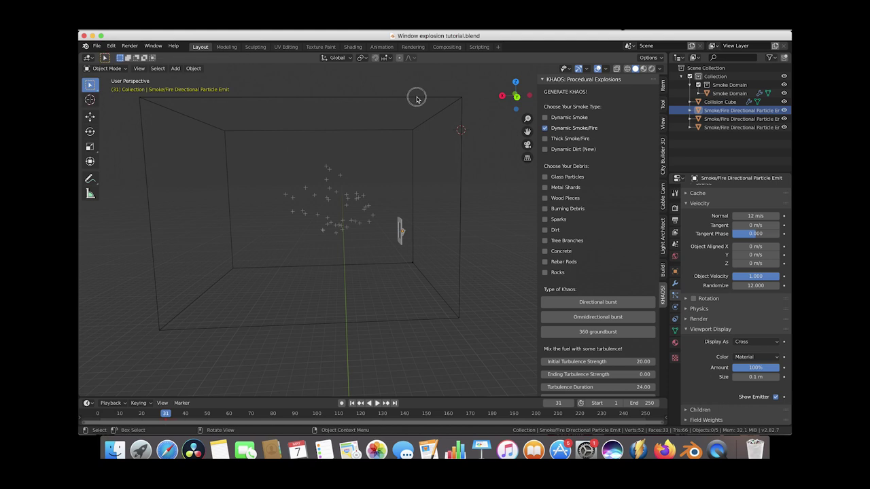
pyautogui.click(415, 97)
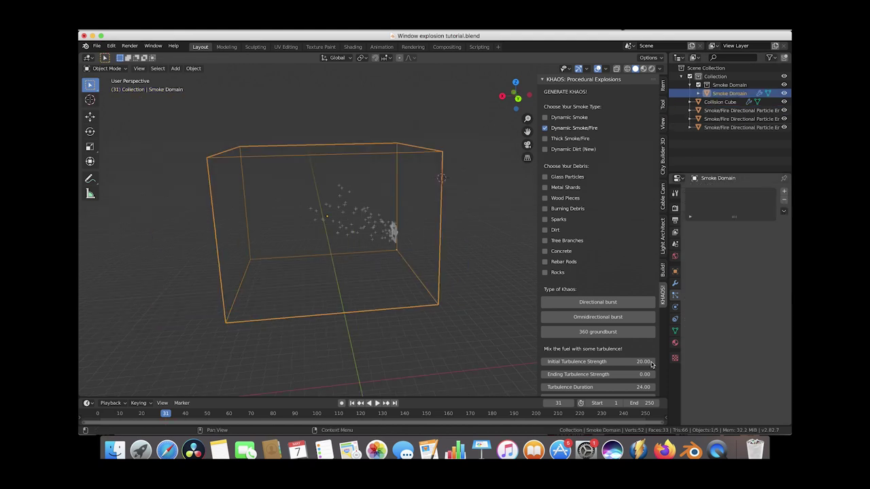
pyautogui.click(675, 309)
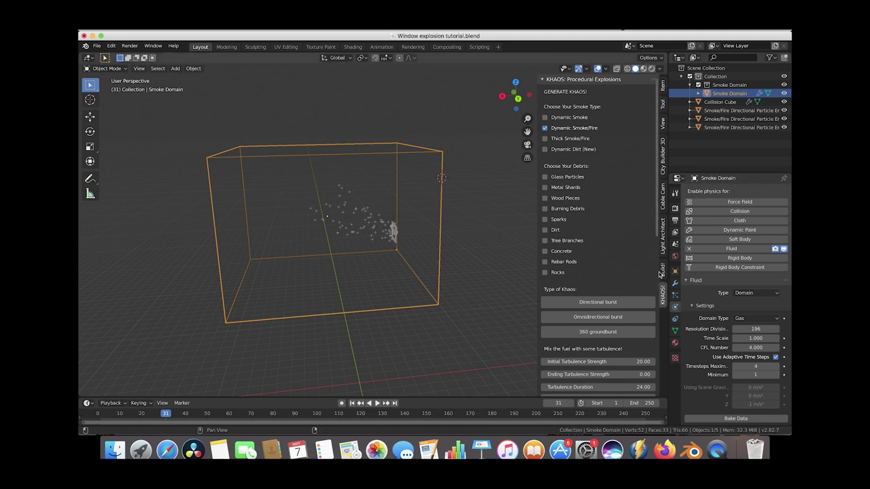
pyautogui.moveTo(668, 265); pyautogui.dragTo(624, 265)
# Set the smoke domain's smoke vorticity to 0.1.
pyautogui.scroll(-5, 688, 285)
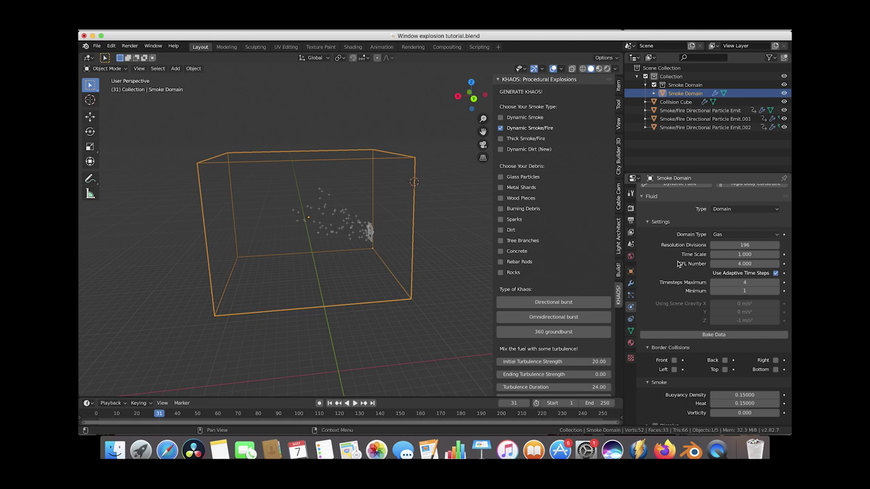
pyautogui.scroll(-4, 685, 255)
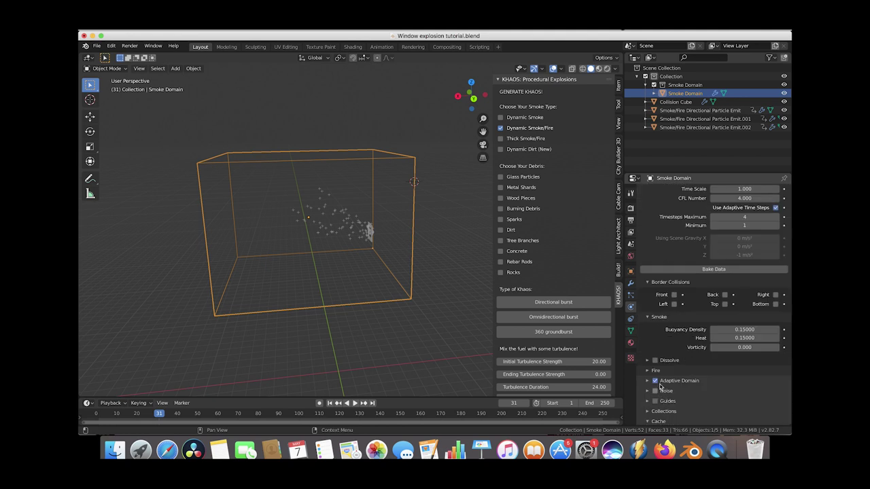
pyautogui.scroll(4, 686, 286)
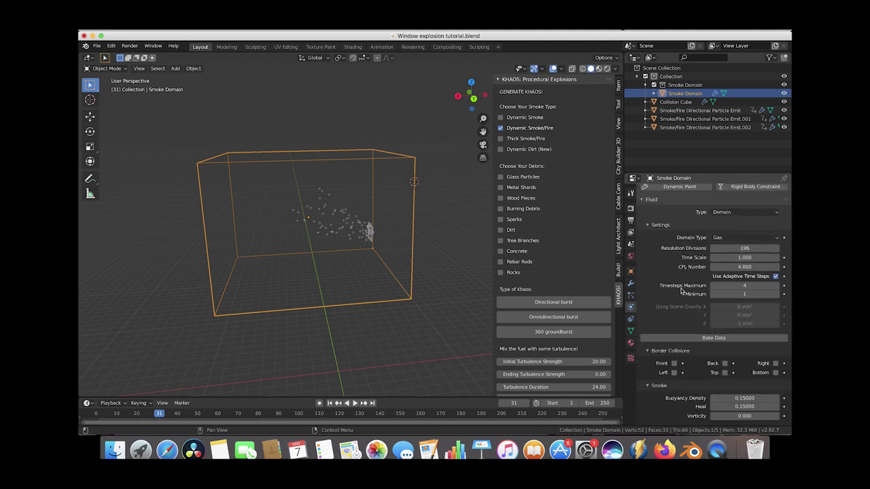
pyautogui.scroll(-6, 679, 299)
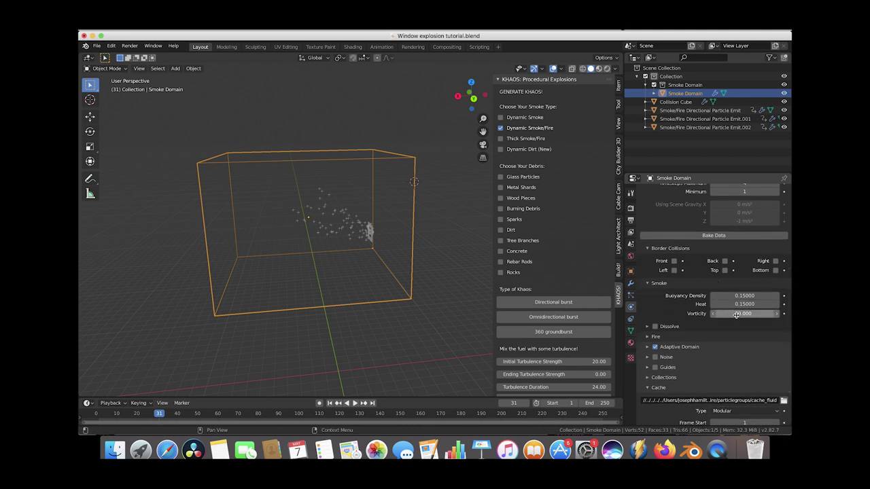
pyautogui.click(738, 313)
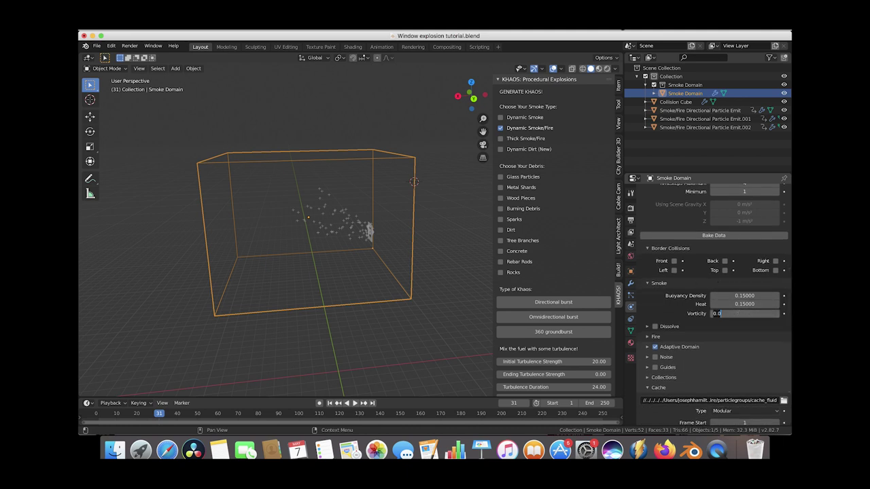
pyautogui.write('0.1')
pyautogui.press('Return')
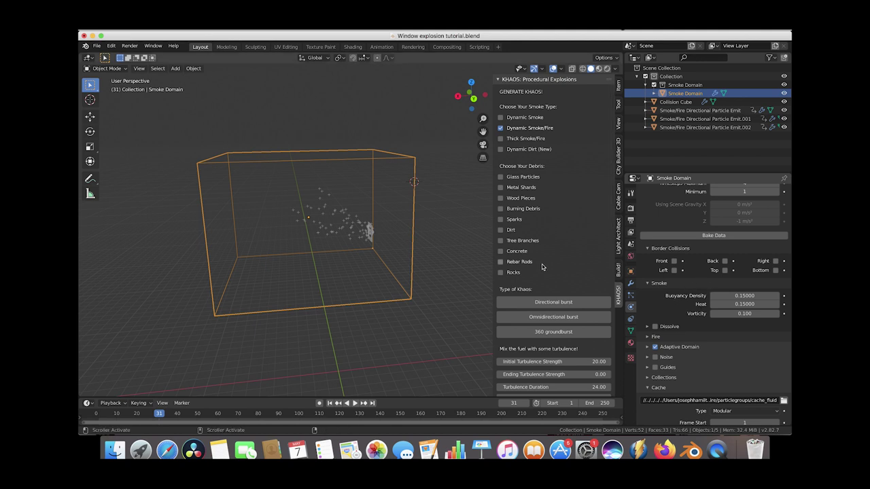
# Expand the smoke domain's fire settings and set the reaction speed to 0.28.
pyautogui.scroll(-4, 541, 266)
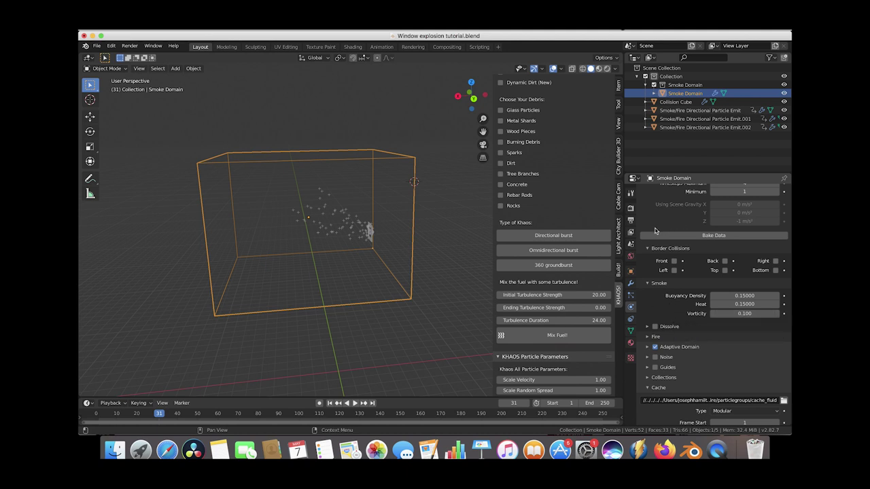
pyautogui.scroll(-1, 667, 299)
pyautogui.scroll(-2, 666, 299)
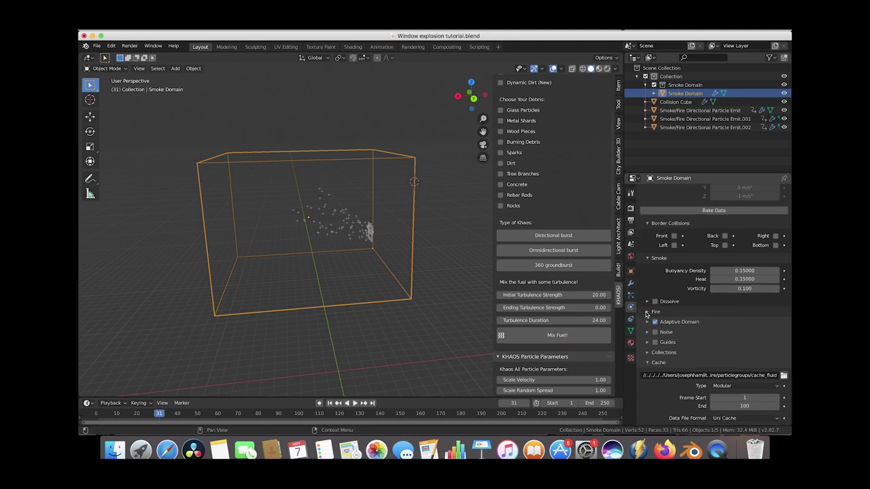
pyautogui.click(647, 312)
pyautogui.scroll(-2, 656, 302)
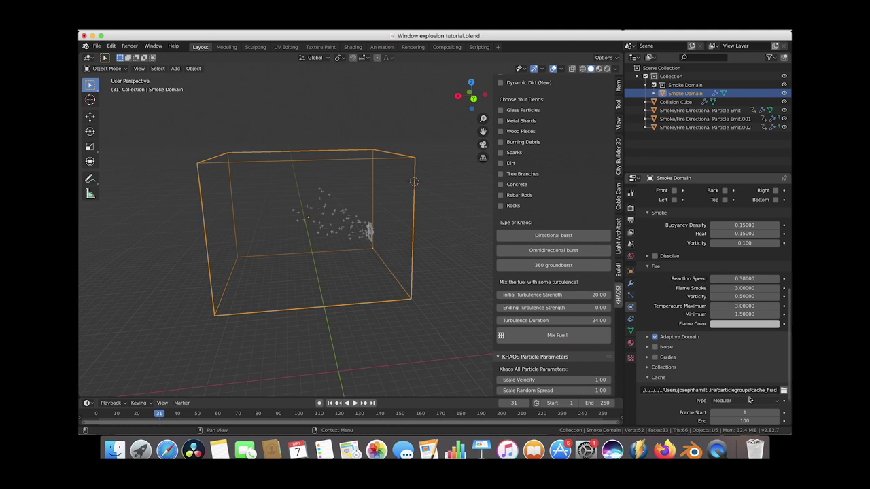
pyautogui.click(722, 278)
pyautogui.write('0.3')
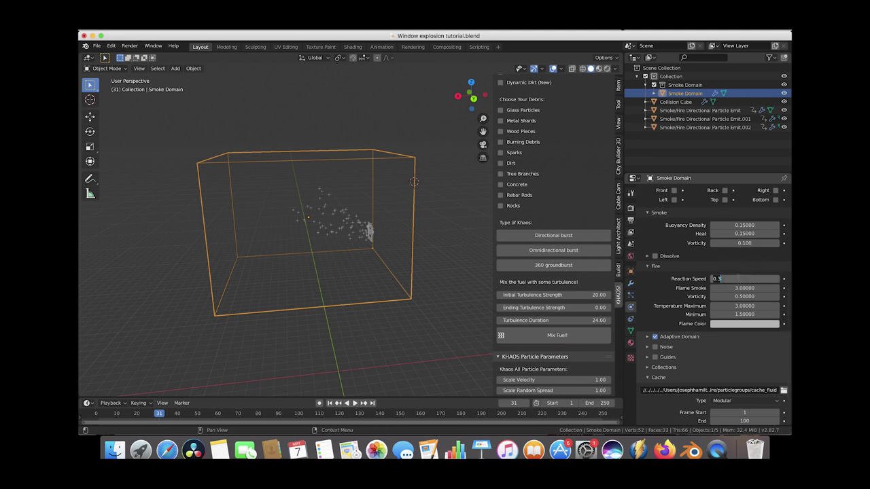
pyautogui.press('BackSpace')
pyautogui.press('BackSpace')
pyautogui.press('BackSpace')
pyautogui.write('.28')
pyautogui.press('Return')
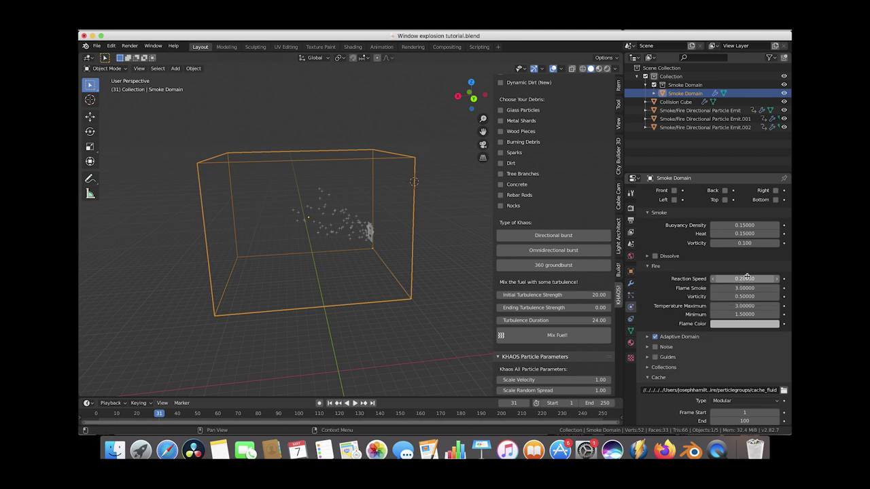
pyautogui.moveTo(740, 280)
pyautogui.mouseDown()
pyautogui.moveTo(734, 276)
pyautogui.moveTo(743, 275)
pyautogui.mouseUp()
pyautogui.press('Escape')
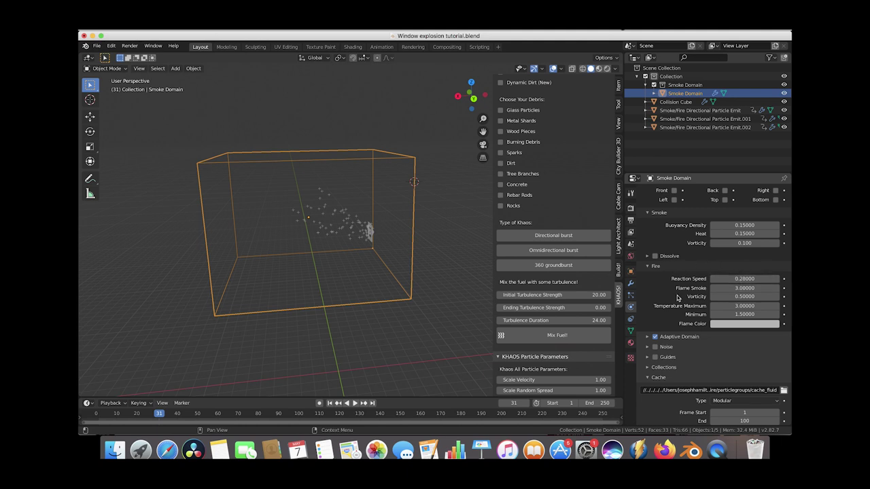
pyautogui.scroll(-3, 667, 301)
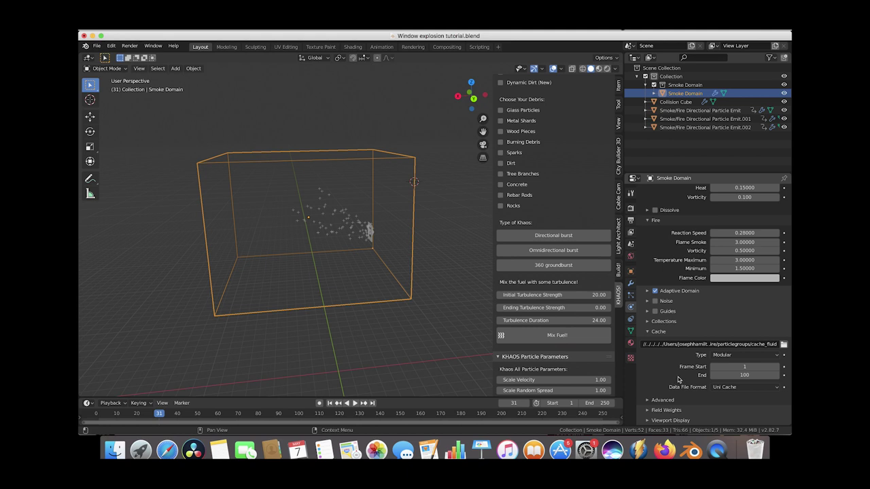
# Set the smoke domain's cache end frame to 130.
pyautogui.click(745, 375)
pyautogui.write('130')
pyautogui.press('Return')
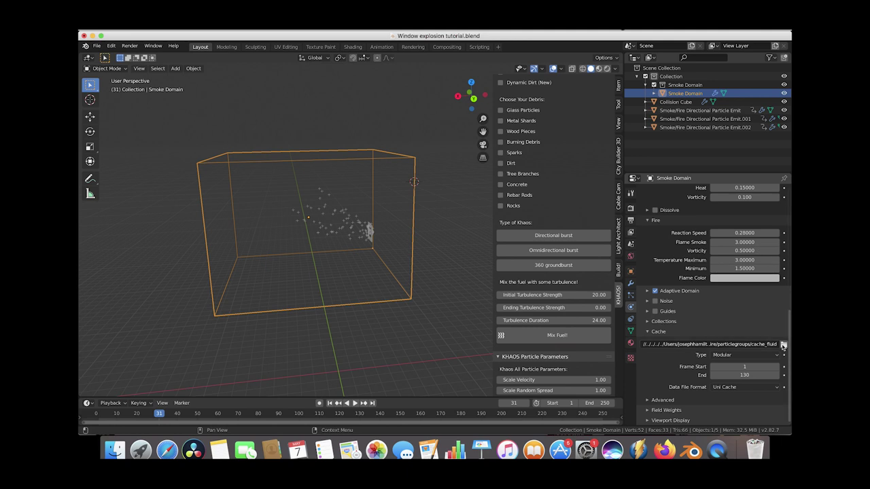
# Create a folder named "Window explosion tutorial cache" inside the "Window explosiono tutorial" folder and assign it as the domain's cache directory.
pyautogui.click(783, 345)
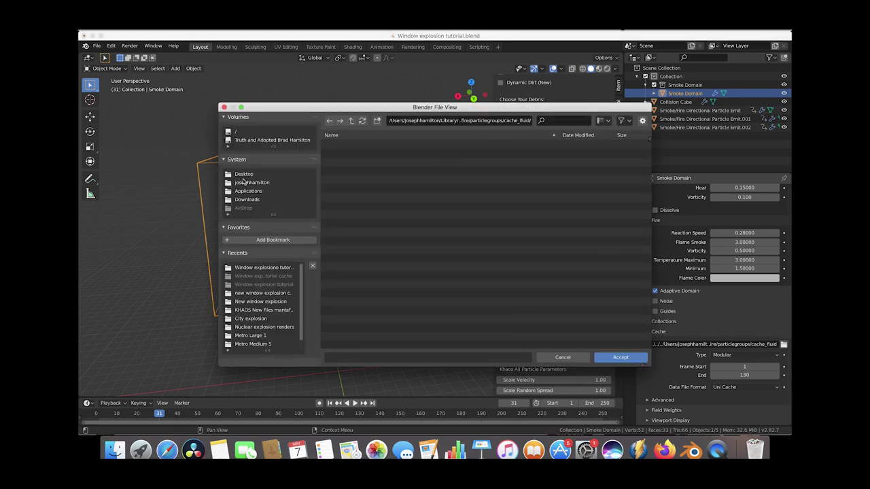
pyautogui.click(264, 140)
pyautogui.doubleClick(371, 171)
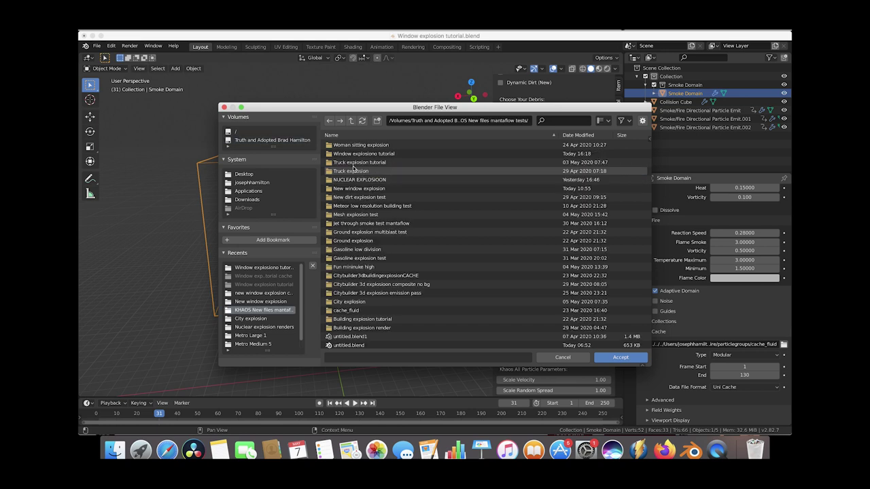
pyautogui.doubleClick(362, 153)
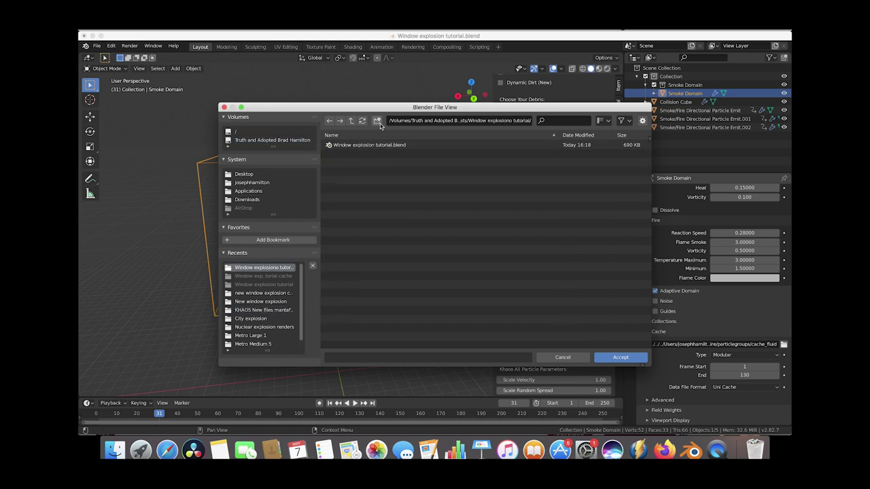
pyautogui.click(377, 121)
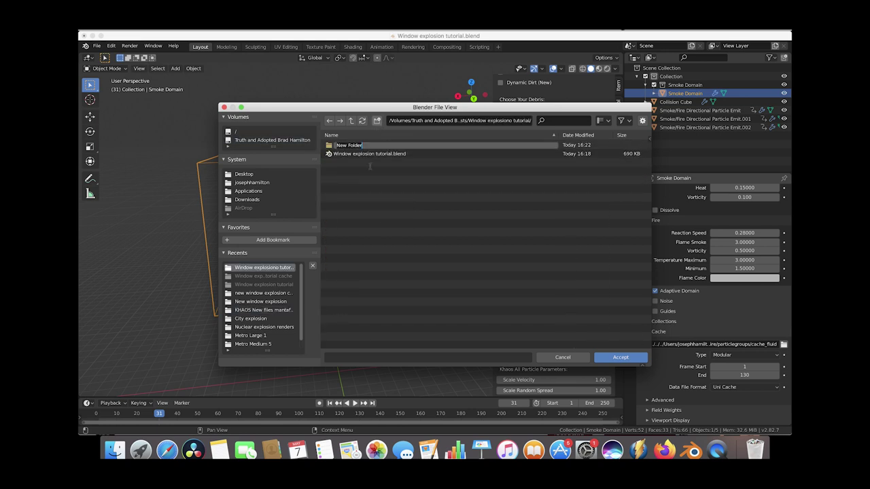
pyautogui.write('Window explosion tutorial cache')
pyautogui.press('Return')
pyautogui.doubleClick(371, 146)
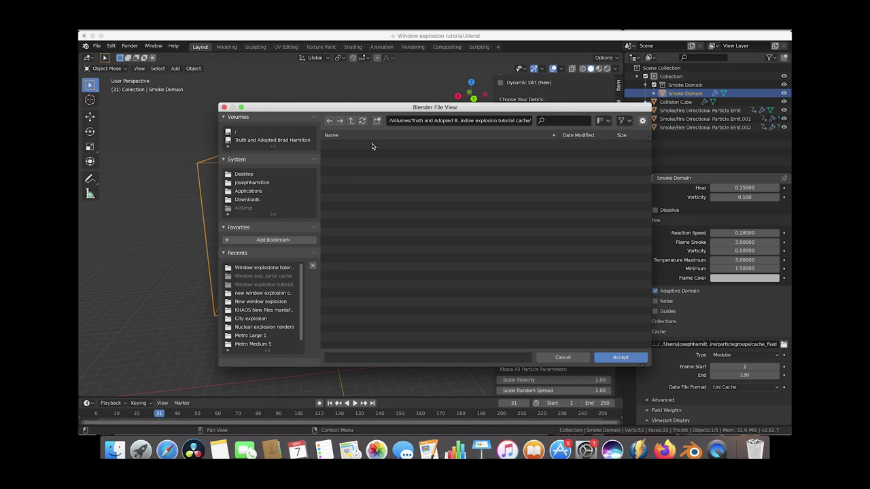
pyautogui.click(619, 358)
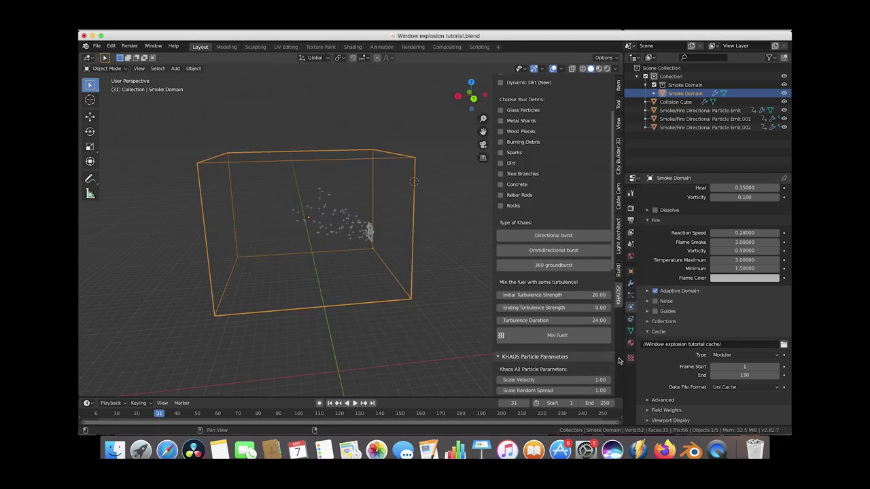
# Turn off Adaptive Domain for the smoke domain and bake its simulation data.
pyautogui.scroll(5, 670, 329)
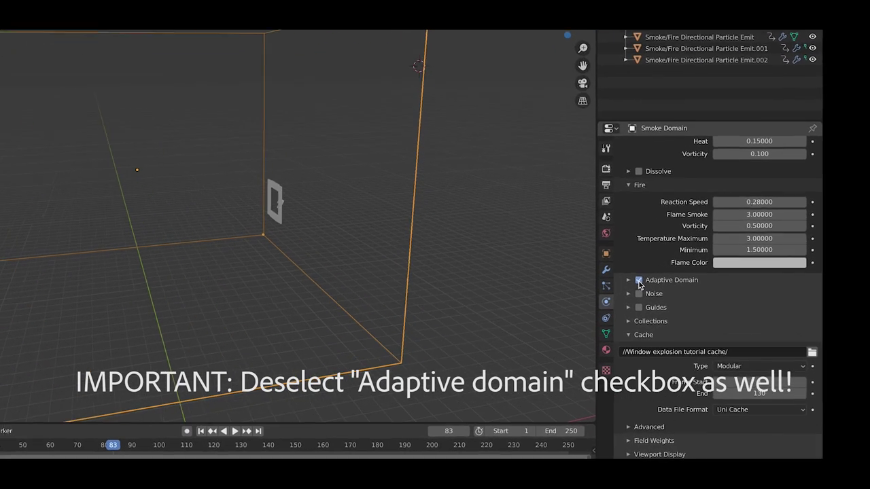
pyautogui.click(633, 277)
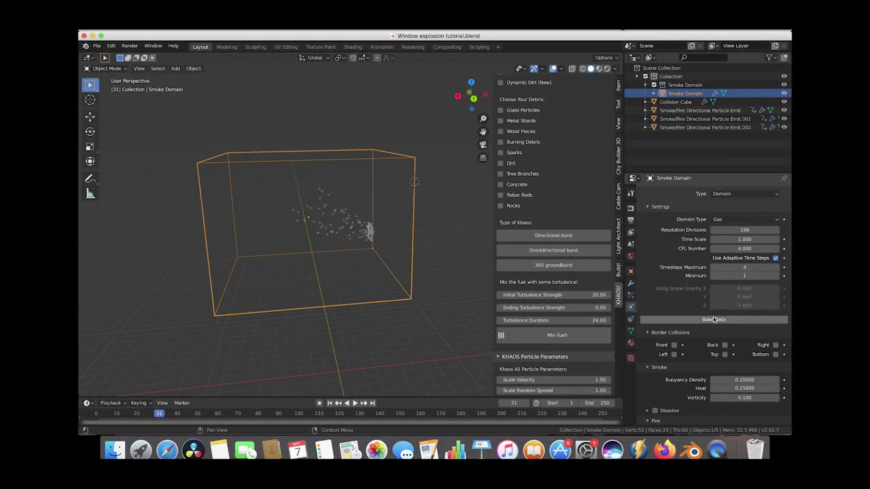
pyautogui.click(713, 319)
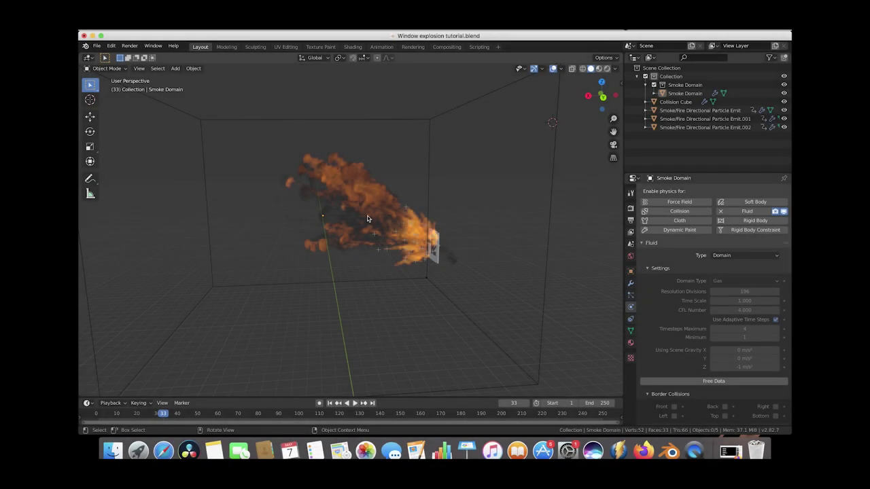
# Set the scene's output resolution percentage to 65%.
pyautogui.moveTo(360, 217); pyautogui.dragTo(322, 283, button='middle')
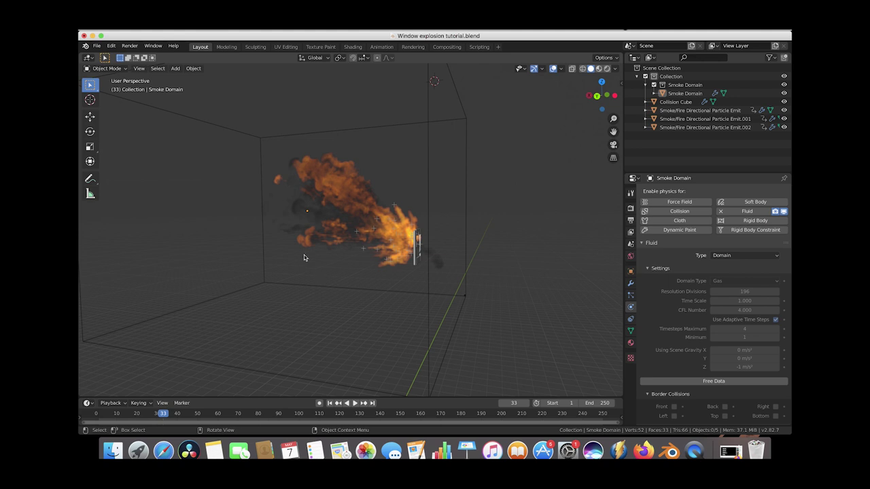
pyautogui.moveTo(402, 255)
pyautogui.mouseDown(button='middle')
pyautogui.moveTo(449, 246)
pyautogui.moveTo(402, 255)
pyautogui.moveTo(449, 222)
pyautogui.moveTo(415, 259)
pyautogui.mouseUp(button='middle')
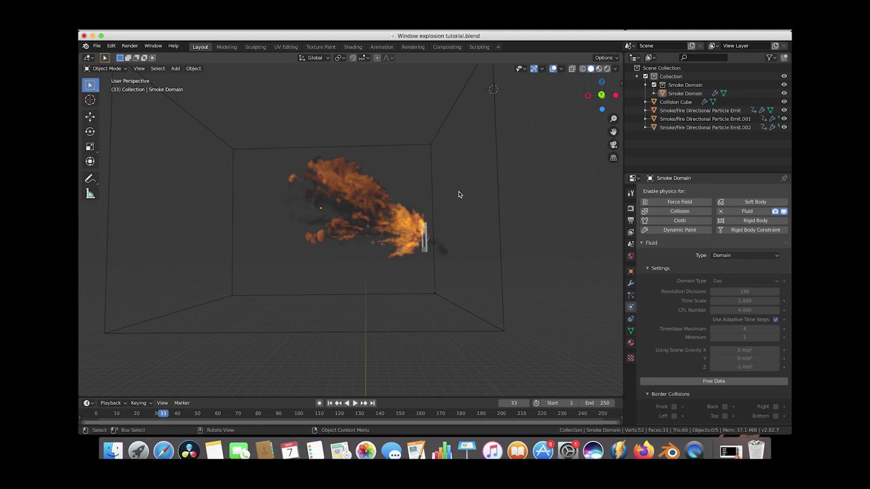
pyautogui.keyDown('shift'); pyautogui.moveTo(314, 208); pyautogui.dragTo(346, 220, button='middle'); pyautogui.keyUp('shift')
pyautogui.scroll(2, 346, 220)
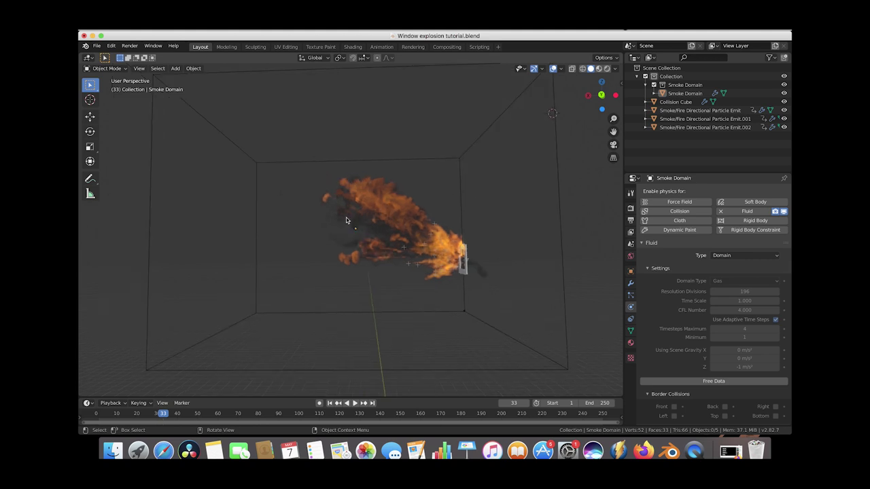
pyautogui.hscroll(-3, 346, 220)
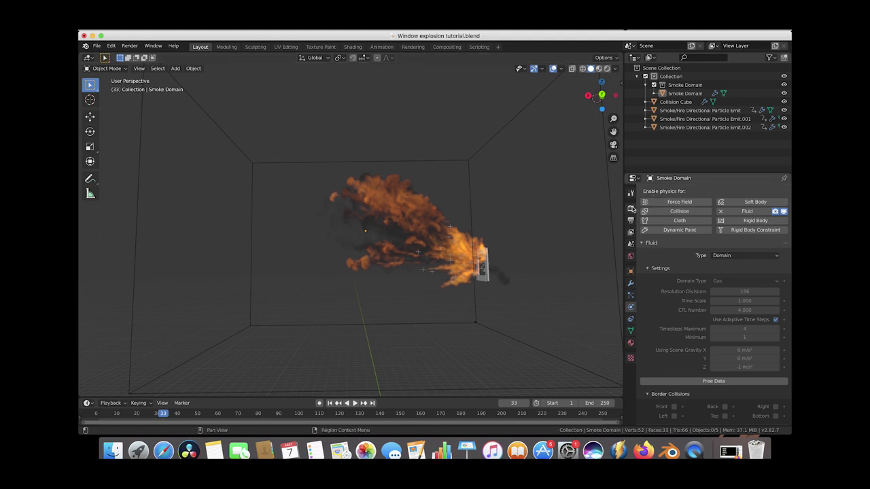
pyautogui.click(630, 209)
pyautogui.click(631, 220)
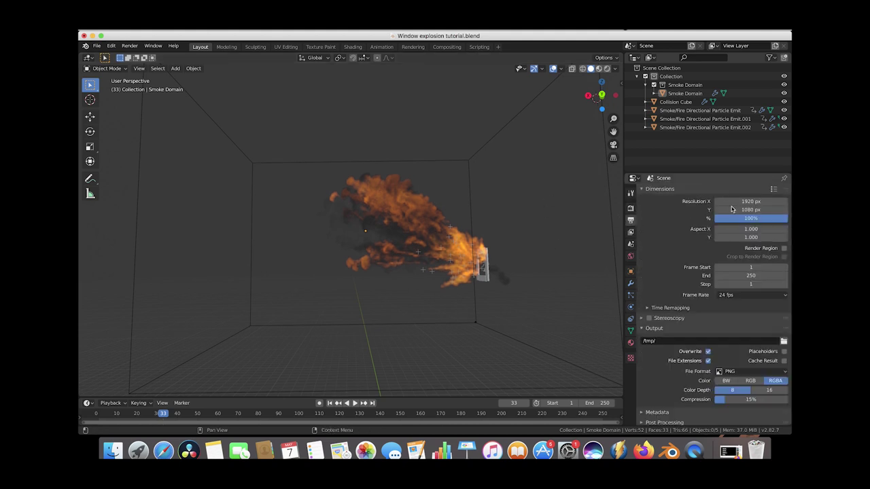
pyautogui.click(757, 219)
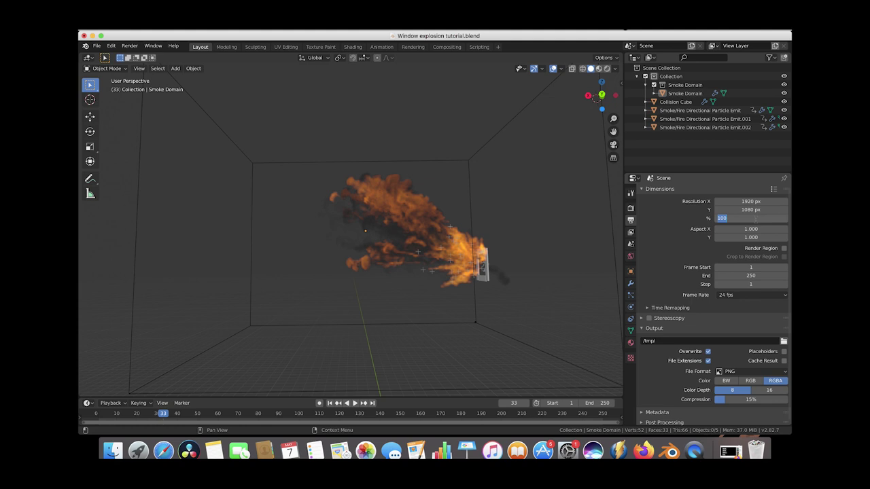
pyautogui.write('65')
pyautogui.press('Return')
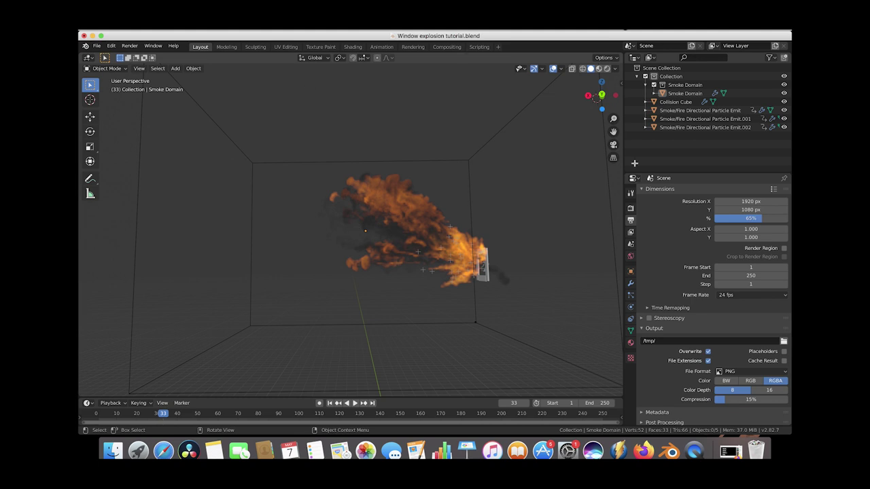
# Set the scene's end frame to 130.
pyautogui.click(599, 403)
pyautogui.write('130')
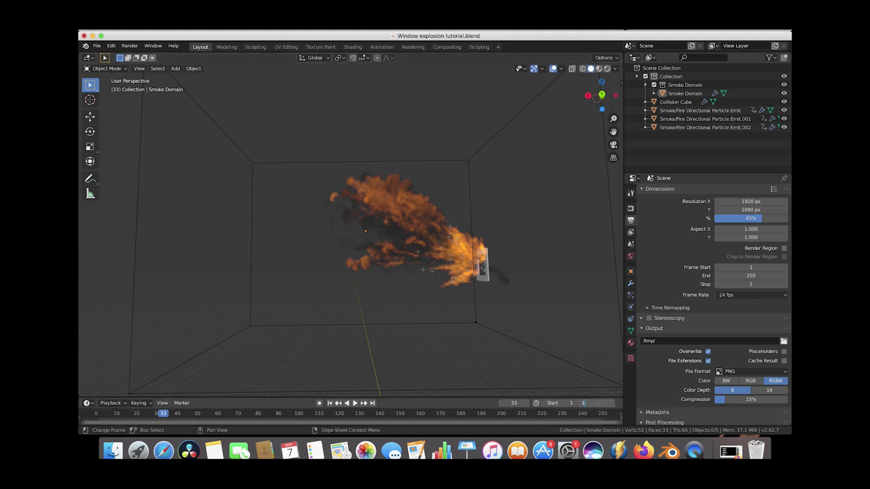
pyautogui.press('Return')
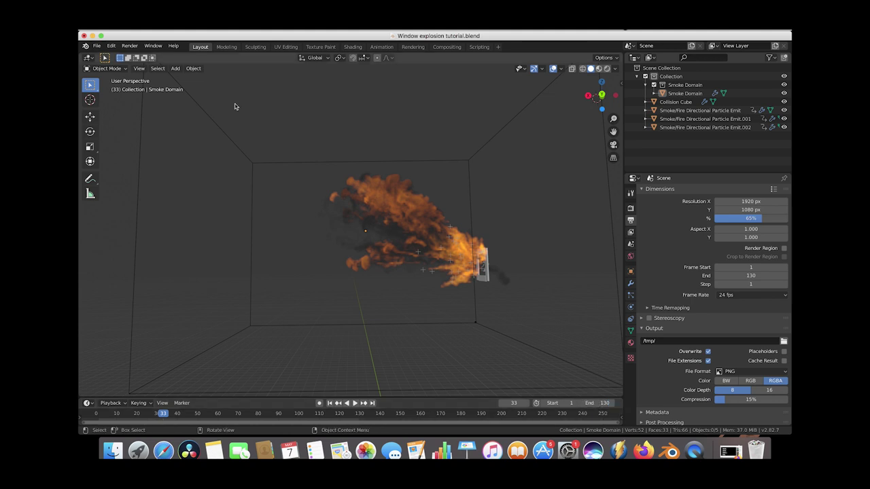
# Make a viewport render of the explosion animation, play back the result and close the playback window.
pyautogui.click(139, 68)
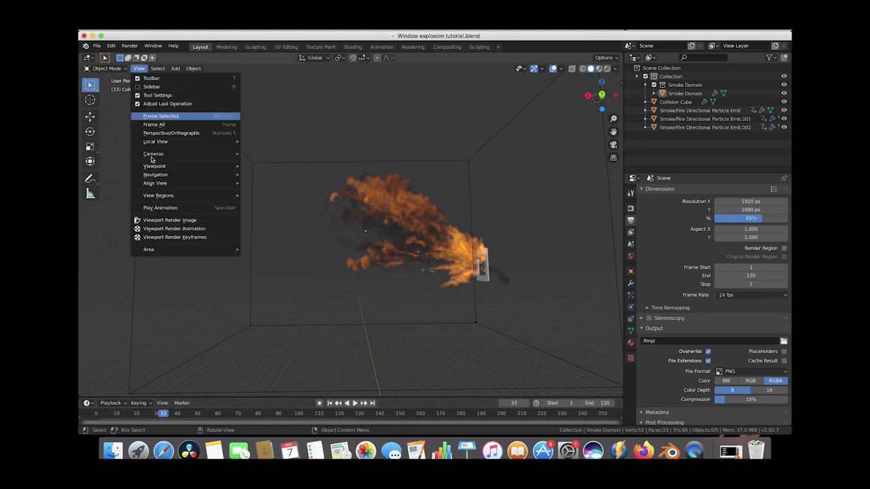
pyautogui.click(163, 229)
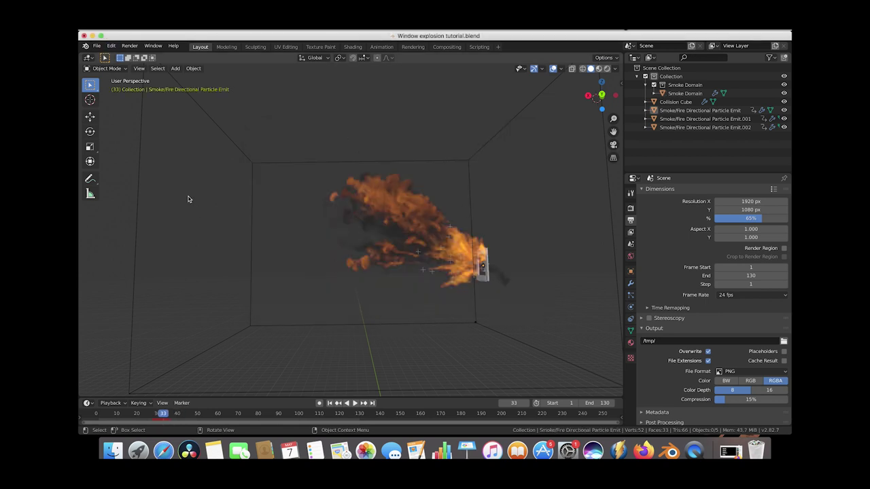
pyautogui.click(129, 45)
pyautogui.click(149, 97)
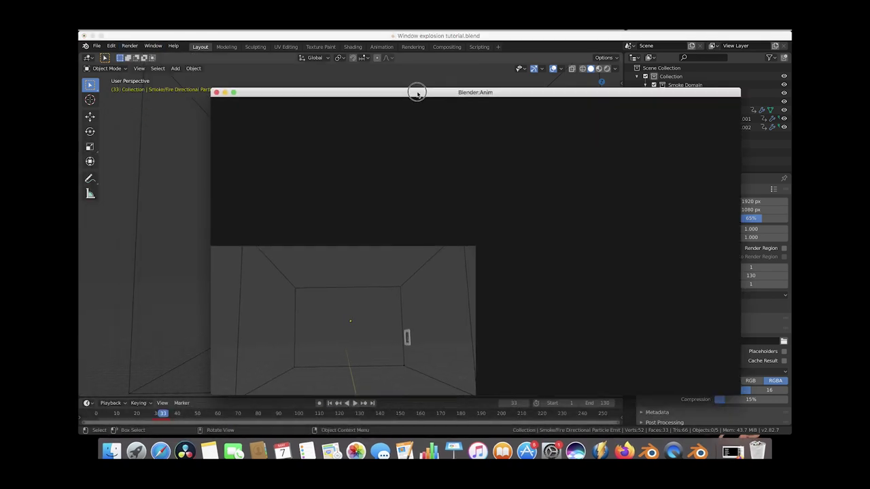
pyautogui.moveTo(414, 91); pyautogui.dragTo(449, 74)
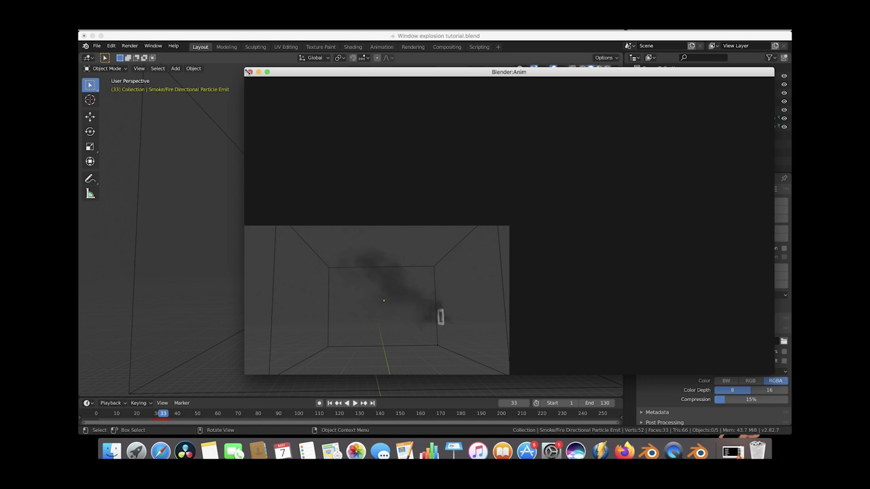
pyautogui.click(250, 73)
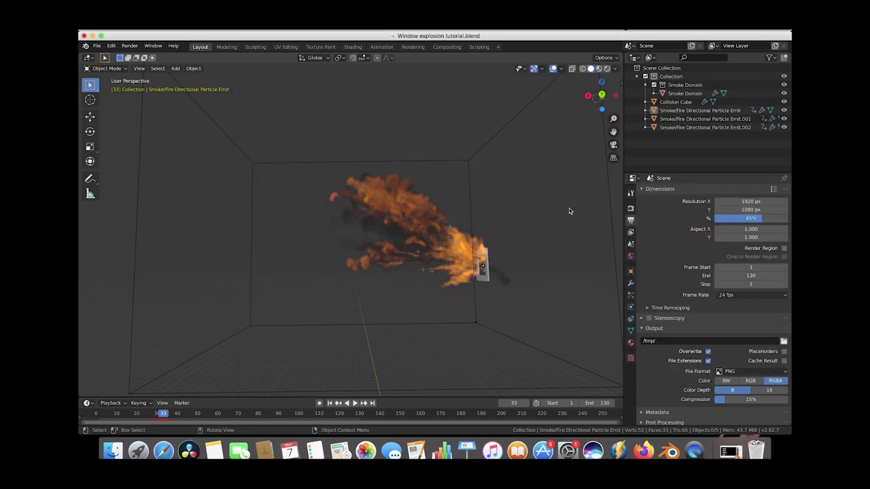
# Change the render engine to Cycles.
pyautogui.click(631, 207)
pyautogui.click(734, 191)
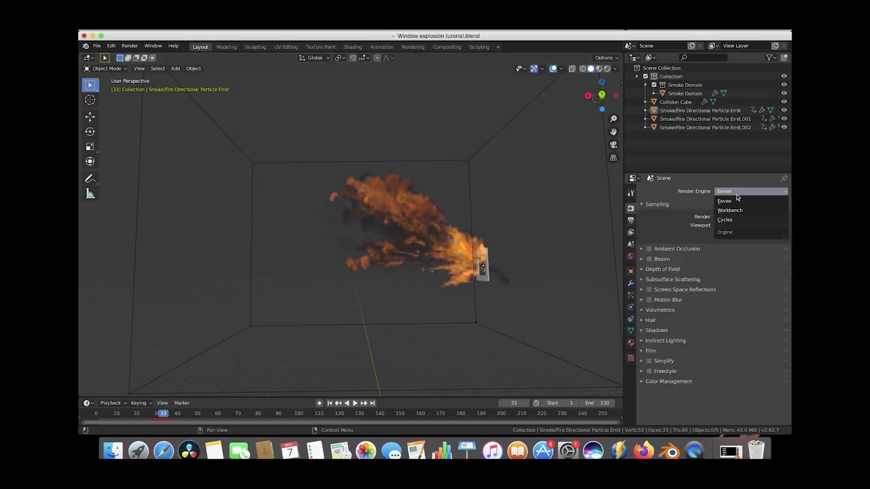
pyautogui.click(737, 222)
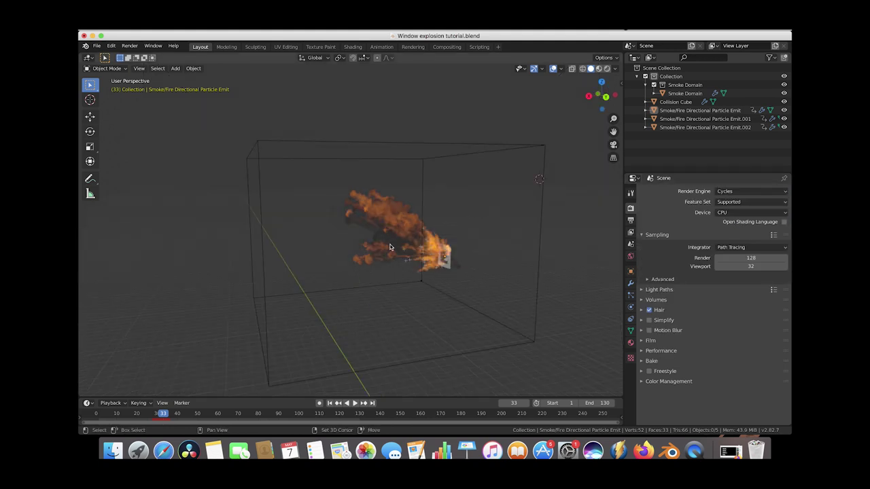
# Add an area light, move it above the smoke domain and scale it up to span most of the domain's width.
pyautogui.hotkey('shift', 'a')
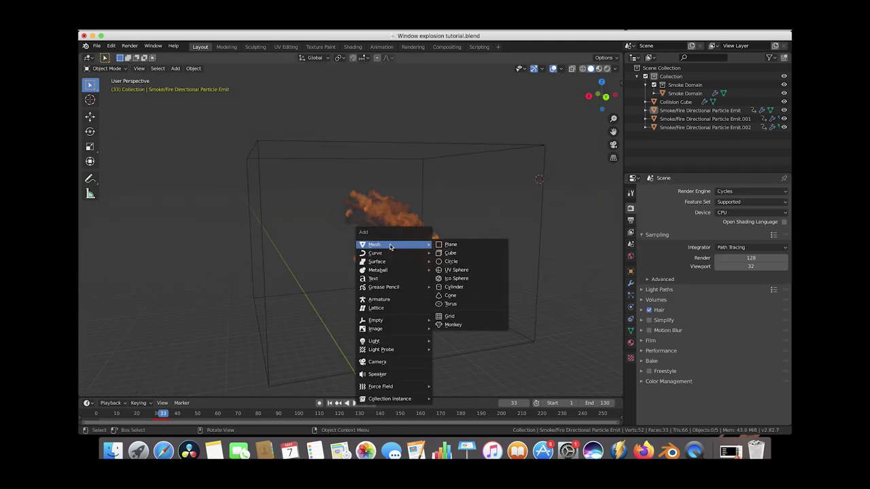
pyautogui.moveTo(377, 340)
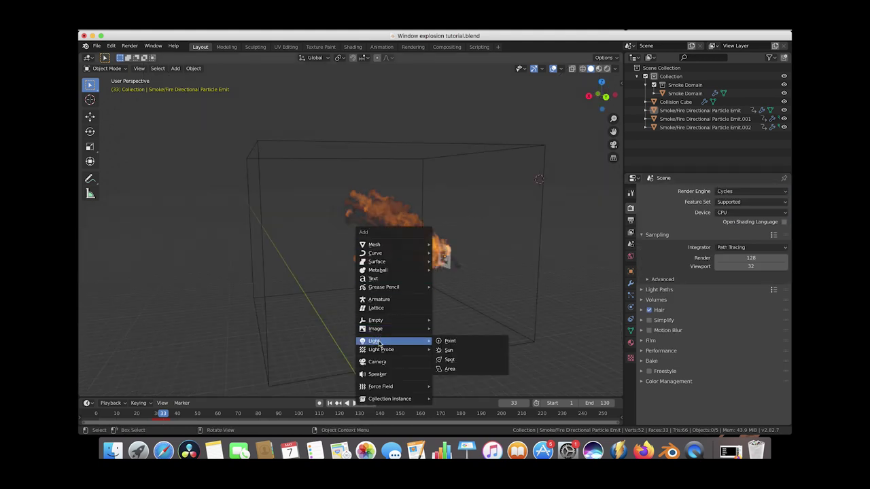
pyautogui.click(443, 370)
pyautogui.moveTo(443, 370); pyautogui.dragTo(507, 266, button='middle')
pyautogui.press('g')
pyautogui.click(418, 189)
pyautogui.press('s')
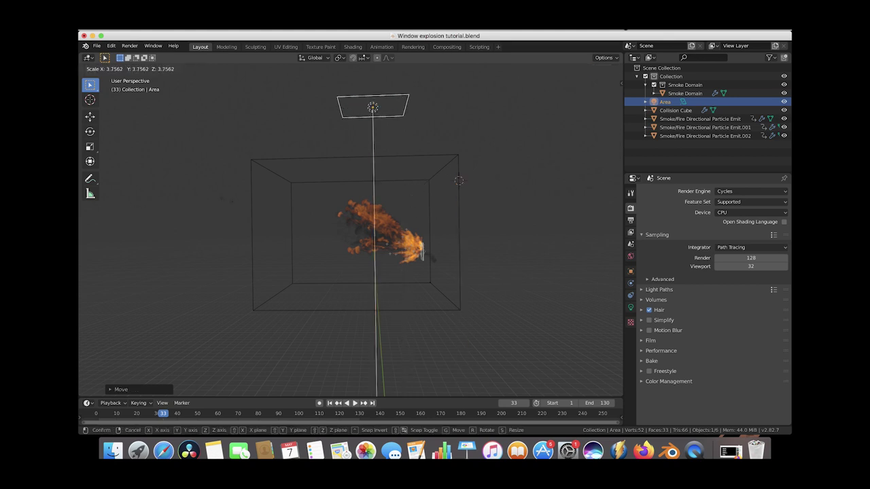
pyautogui.click(577, 197)
# Set the area light's power to 50000 W.
pyautogui.click(631, 307)
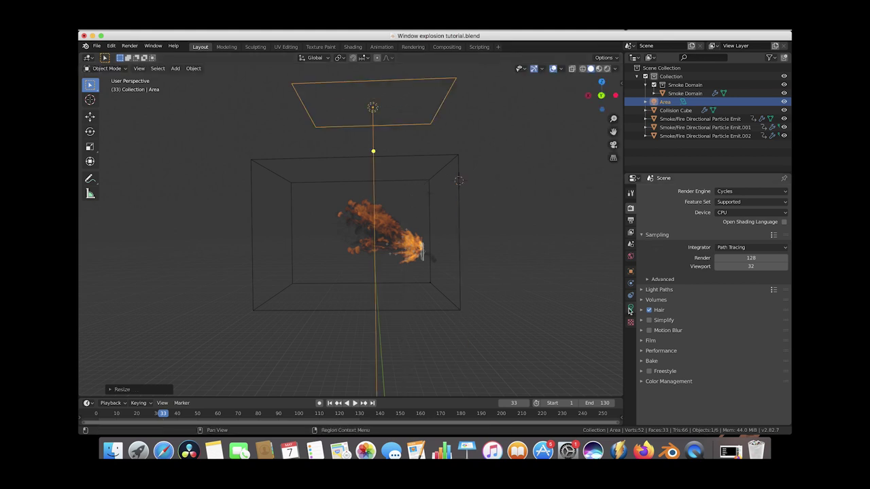
pyautogui.click(748, 248)
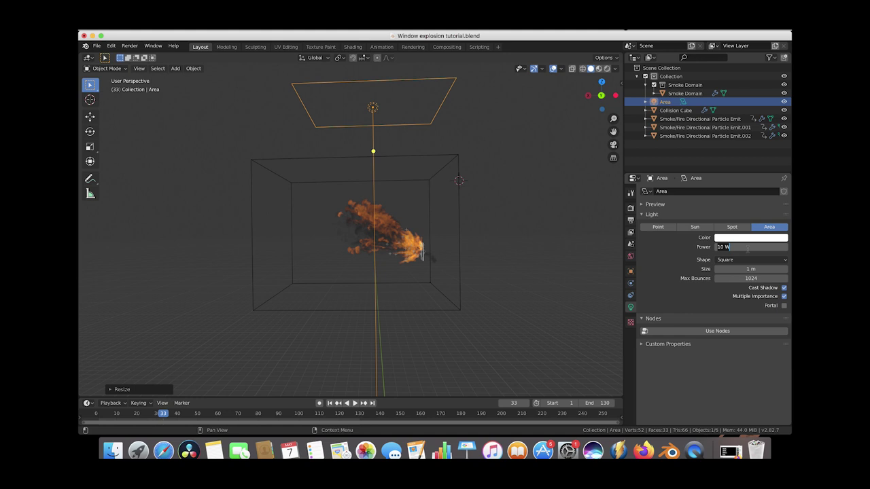
pyautogui.write('50000')
pyautogui.press('Return')
# Assign a Sky Texture to the world background color.
pyautogui.click(631, 257)
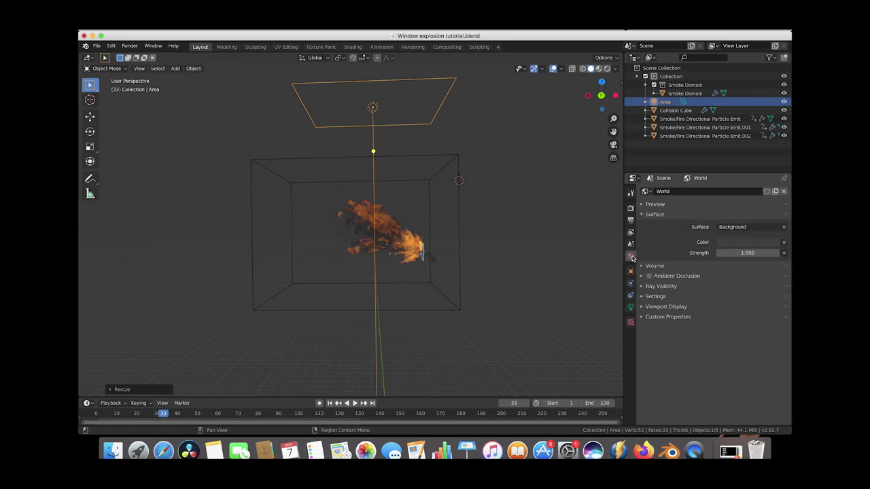
pyautogui.click(783, 242)
pyautogui.click(606, 339)
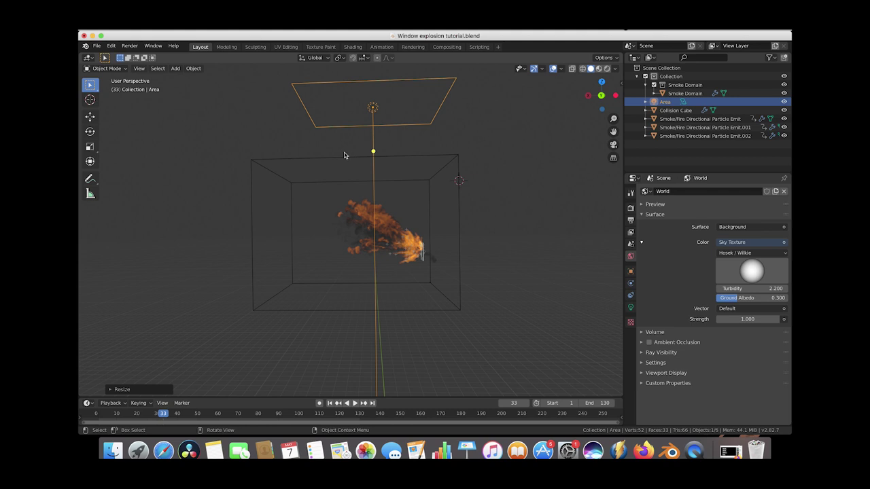
# Set the maximum volume bounces in the Cycles light paths settings to 6.
pyautogui.click(631, 210)
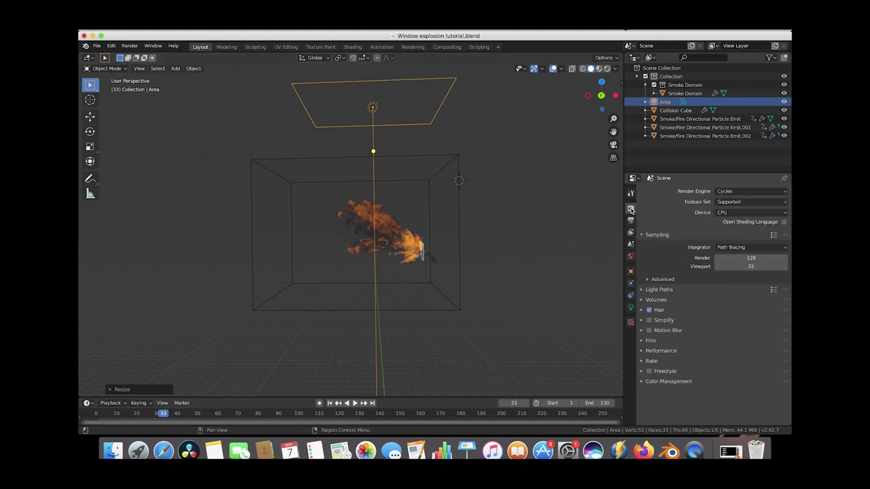
pyautogui.click(642, 290)
pyautogui.scroll(-4, 679, 307)
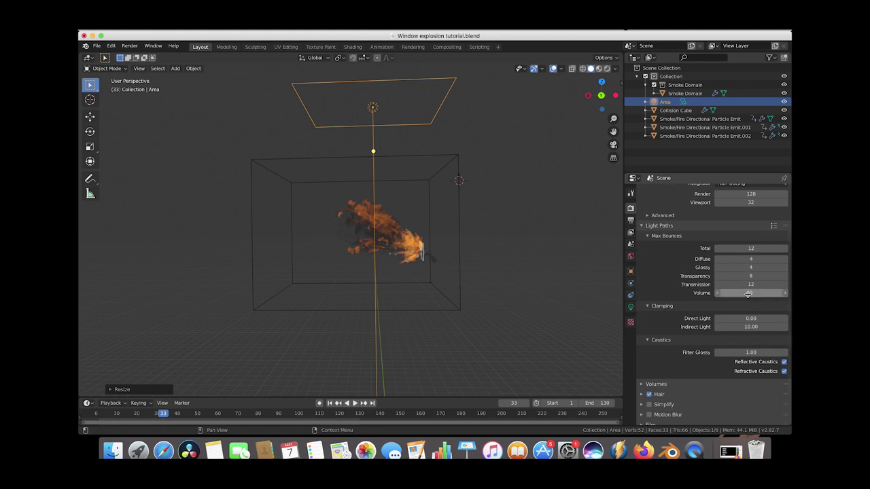
pyautogui.doubleClick(748, 295)
pyautogui.write('6')
pyautogui.press('Return')
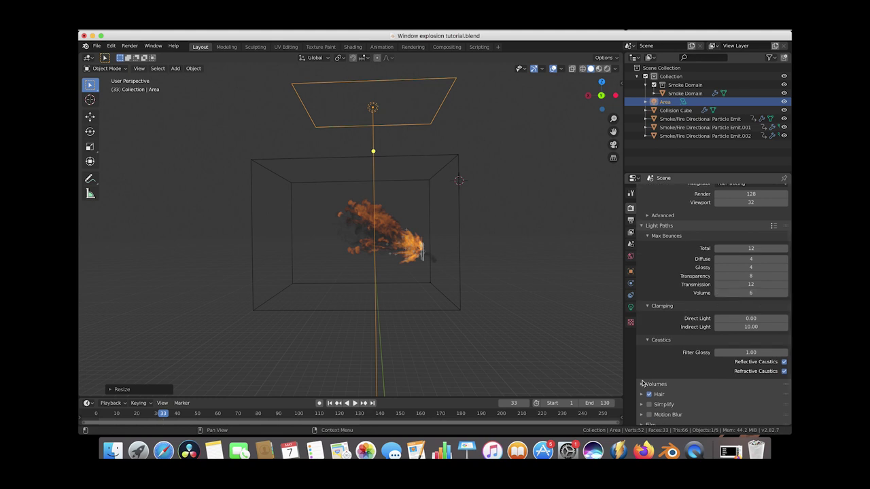
# Set the render volumes' step size to 0.05 m and max steps to 260.
pyautogui.scroll(-2, 656, 363)
pyautogui.click(649, 339)
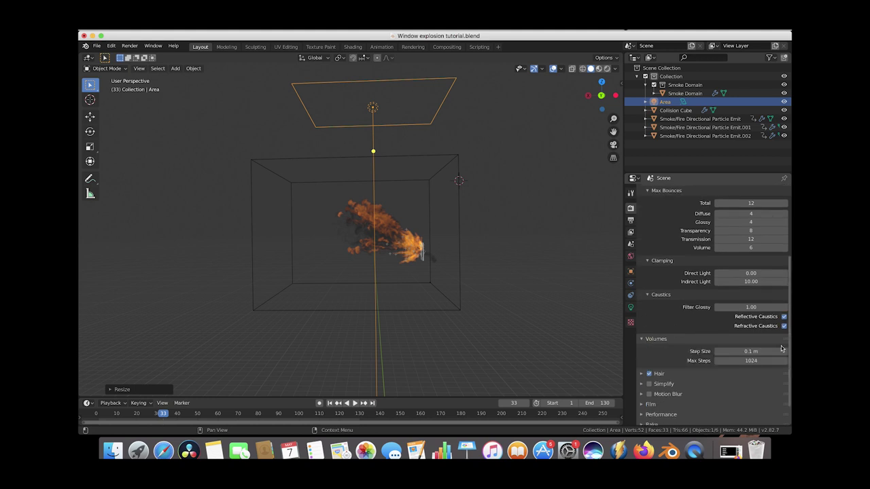
pyautogui.doubleClick(749, 351)
pyautogui.write('0.05')
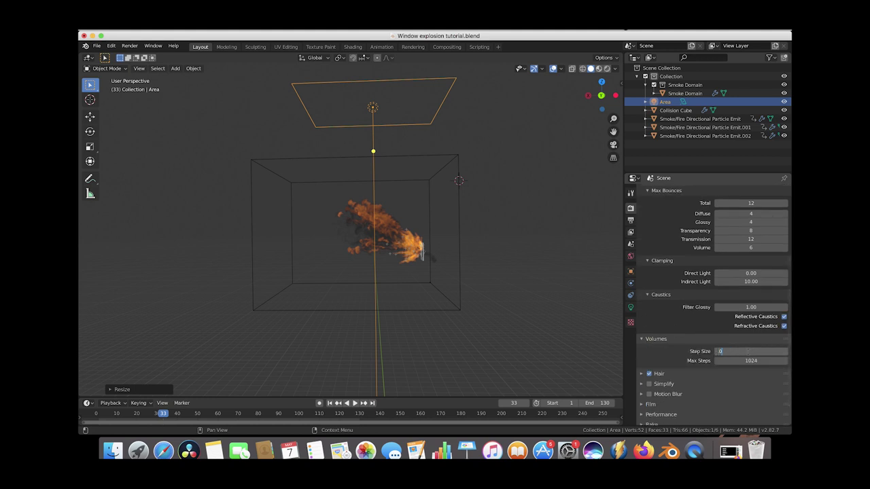
pyautogui.press('Tab')
pyautogui.write('260')
pyautogui.press('Return')
# Make the render film background transparent.
pyautogui.click(642, 405)
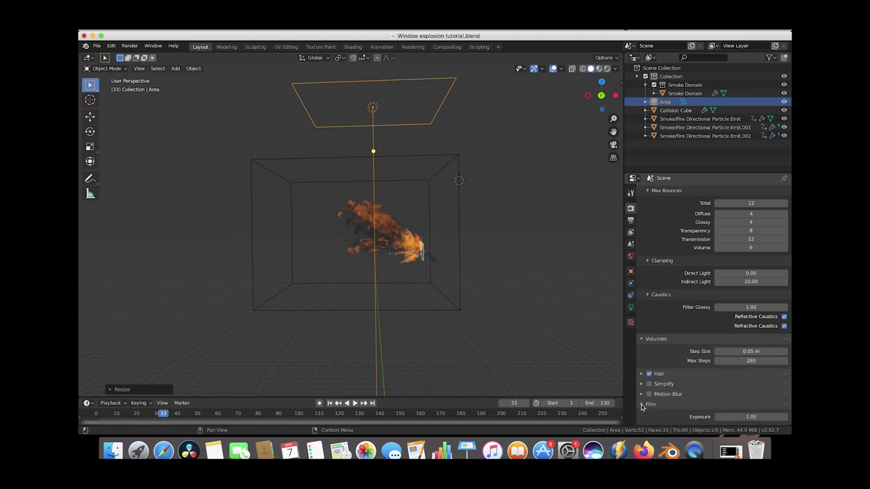
pyautogui.scroll(-5, 642, 406)
pyautogui.click(655, 355)
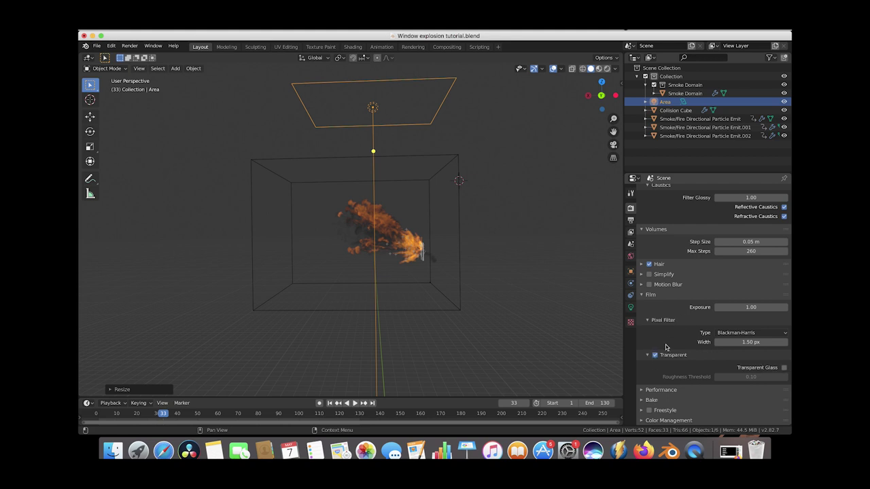
# Select the smoke domain and switch to the Shading workspace.
pyautogui.moveTo(412, 188)
pyautogui.mouseDown(button='middle')
pyautogui.moveTo(424, 192)
pyautogui.moveTo(407, 196)
pyautogui.mouseUp(button='middle')
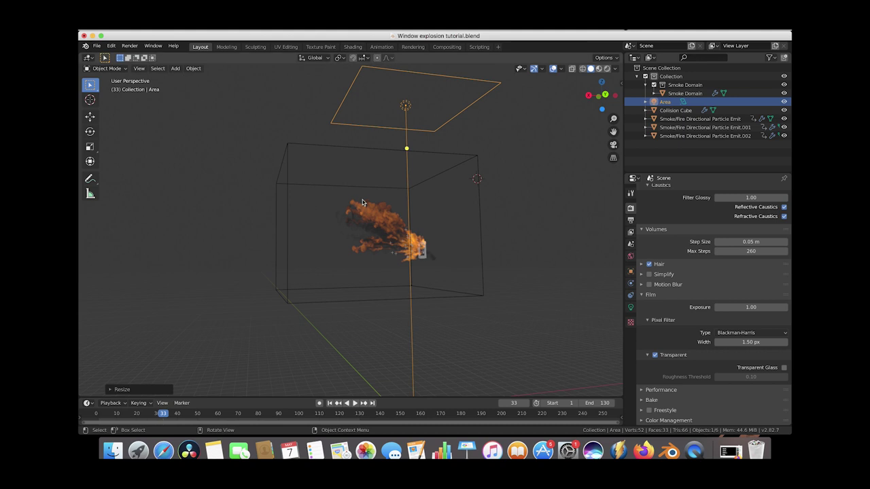
pyautogui.click(382, 149)
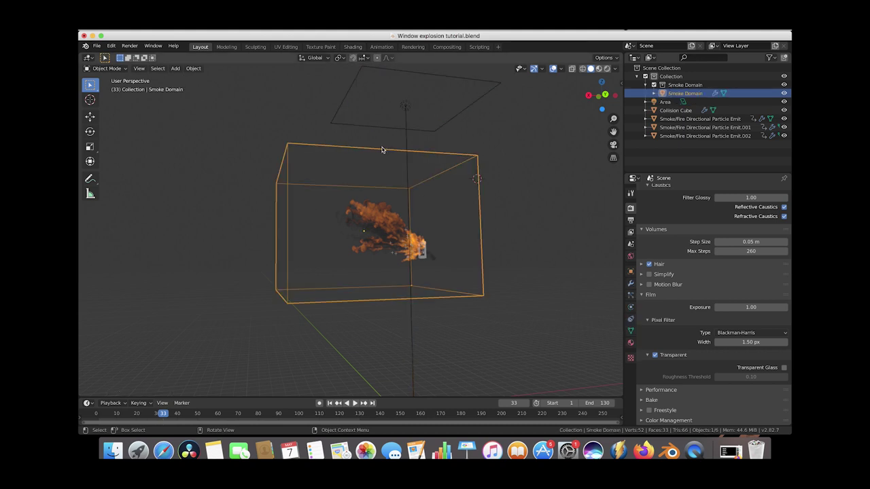
pyautogui.click(353, 47)
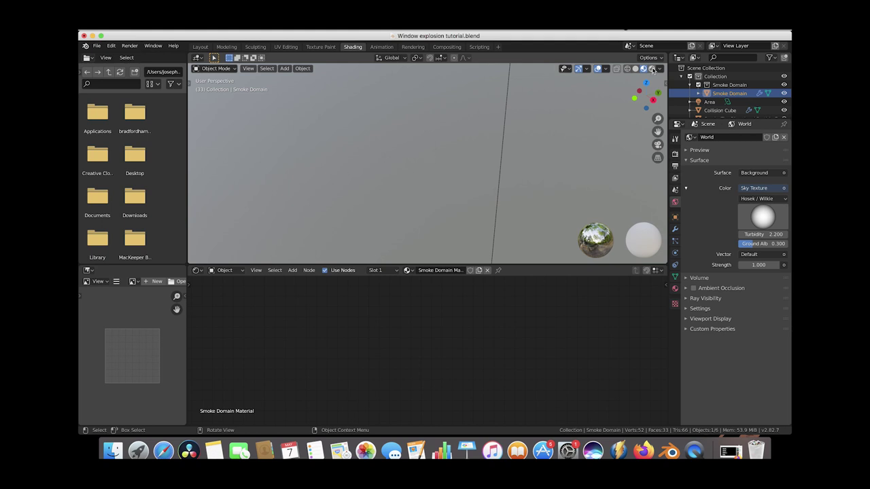
# Frame the smoke domain and its material nodes, and display the viewport in Rendered shading.
pyautogui.click(651, 69)
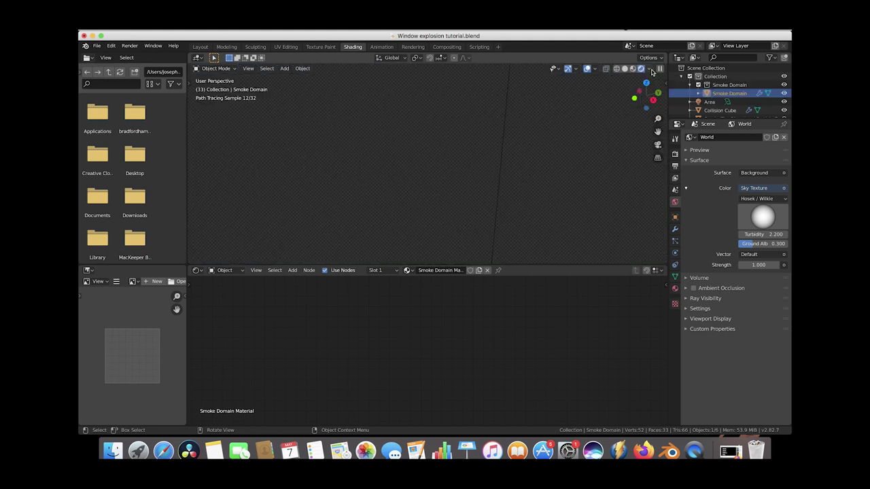
pyautogui.press('z')
pyautogui.click(501, 144)
pyautogui.scroll(-4, 398, 175)
pyautogui.keyDown('shift'); pyautogui.scroll(5, 398, 176); pyautogui.keyUp('shift')
pyautogui.scroll(3, 399, 176)
pyautogui.hscroll(-8, 399, 176)
pyautogui.scroll(4, 399, 176)
pyautogui.hscroll(-2, 399, 176)
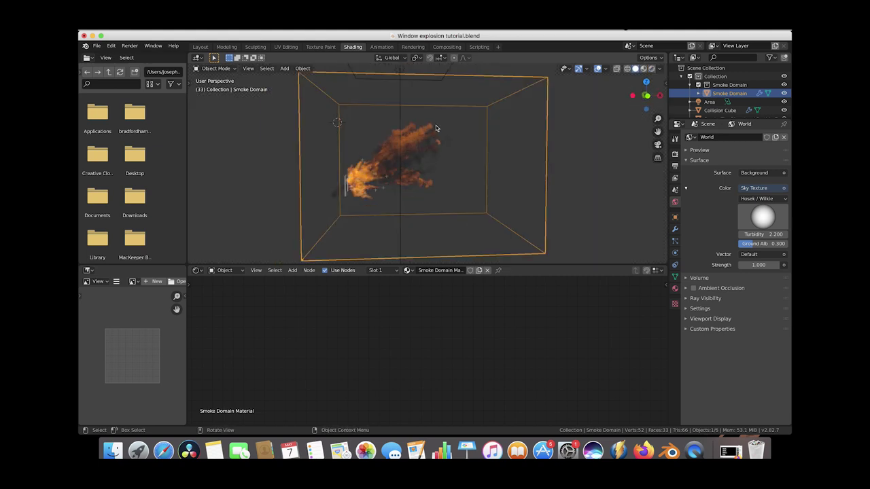
pyautogui.moveTo(436, 125); pyautogui.dragTo(434, 157, button='middle')
pyautogui.hscroll(10, 427, 340)
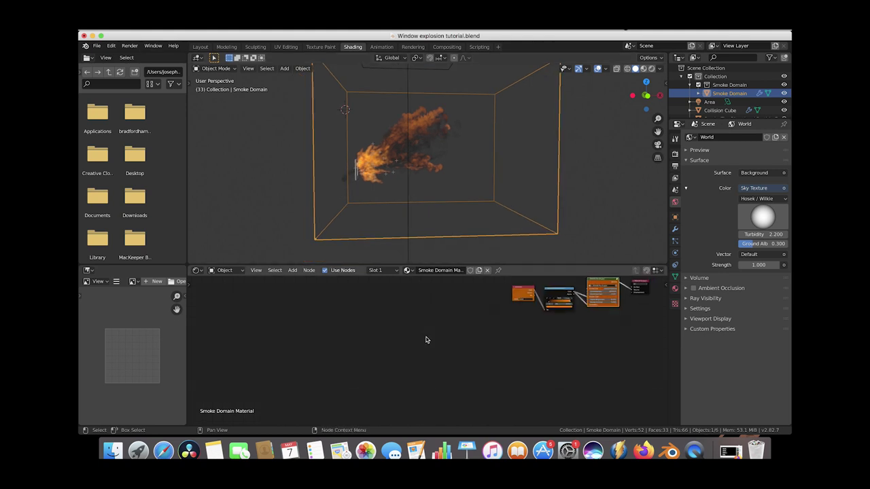
pyautogui.scroll(2, 427, 340)
pyautogui.scroll(2, 426, 340)
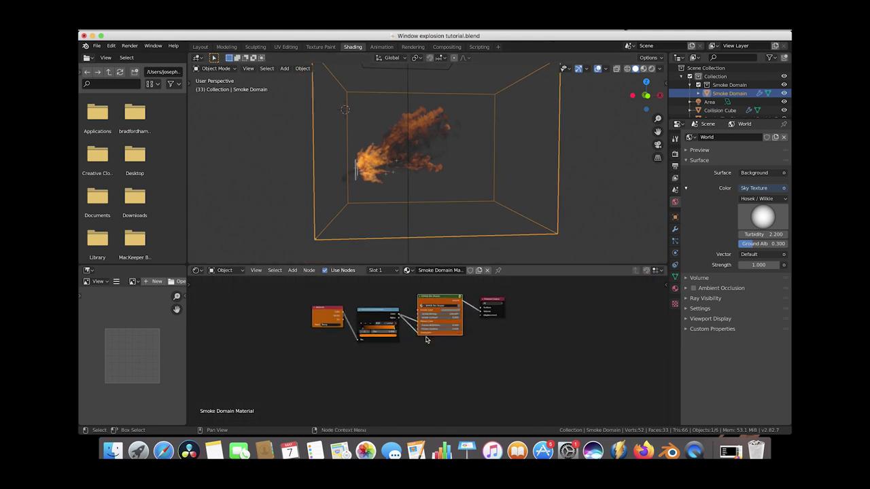
pyautogui.press('z')
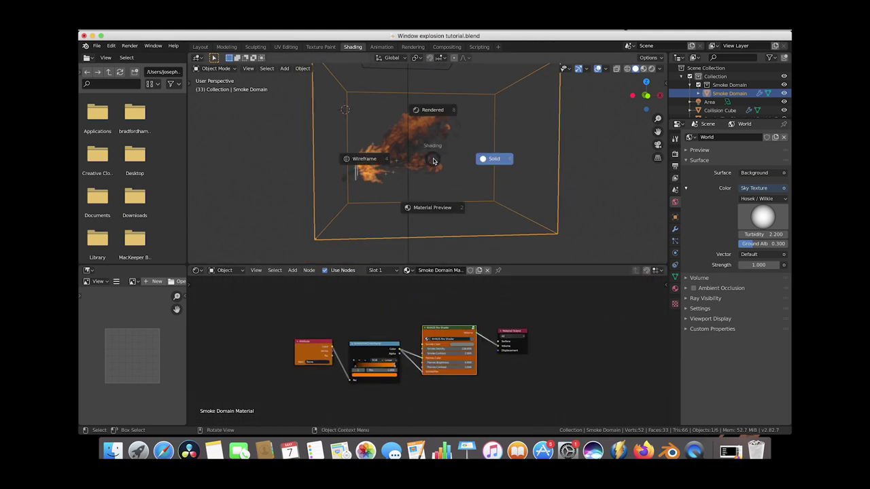
pyautogui.click(442, 111)
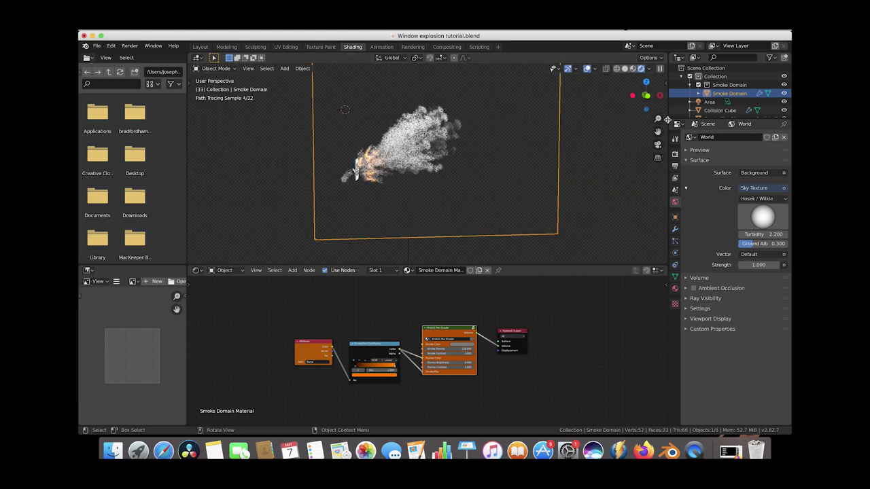
# Reduce the area light's power to 5000 W.
pyautogui.click(709, 102)
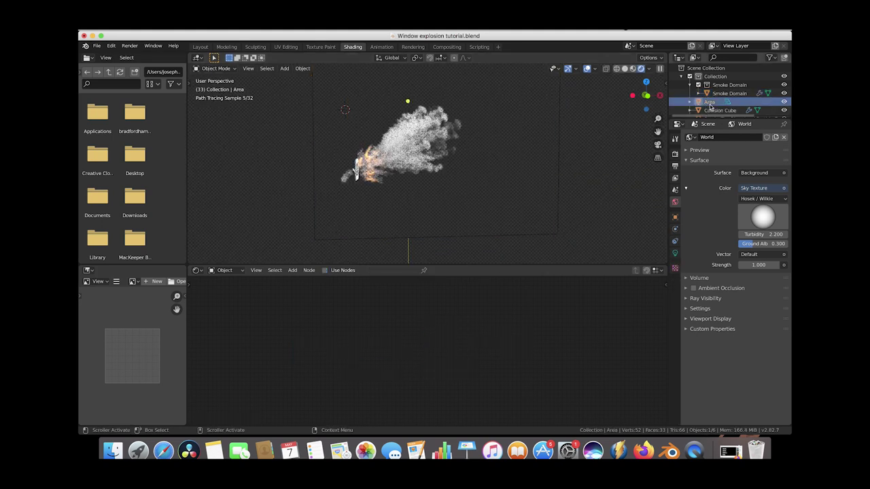
pyautogui.click(675, 253)
pyautogui.click(755, 193)
pyautogui.click(746, 192)
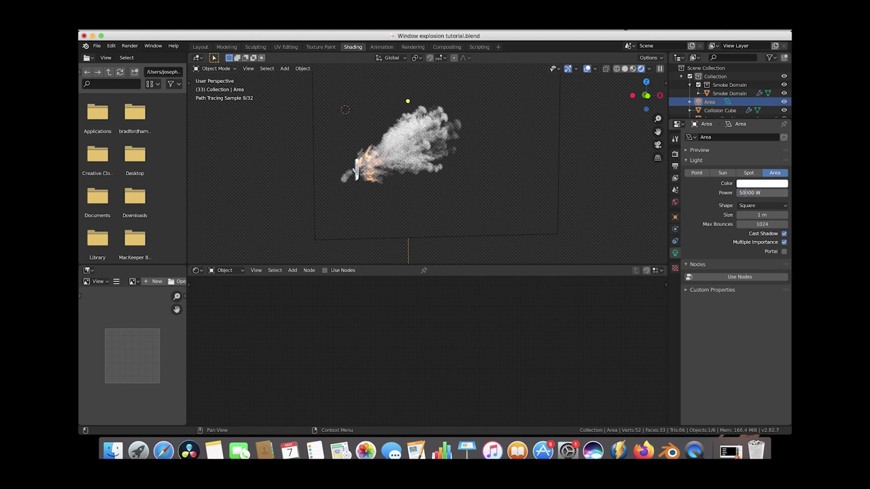
pyautogui.press('Return')
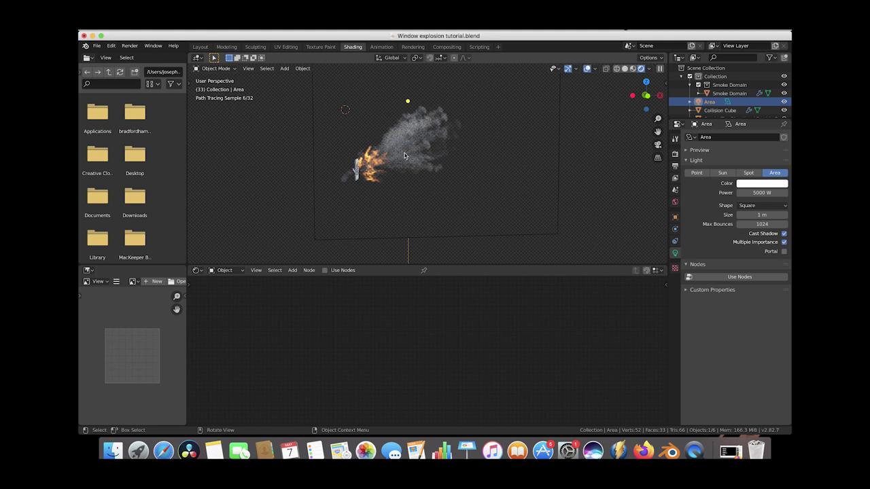
# In the smoke domain's KHAOS shader node, set the smoke density to 1000 and the smoke contrast to 3.
pyautogui.click(559, 124)
pyautogui.scroll(1, 379, 346)
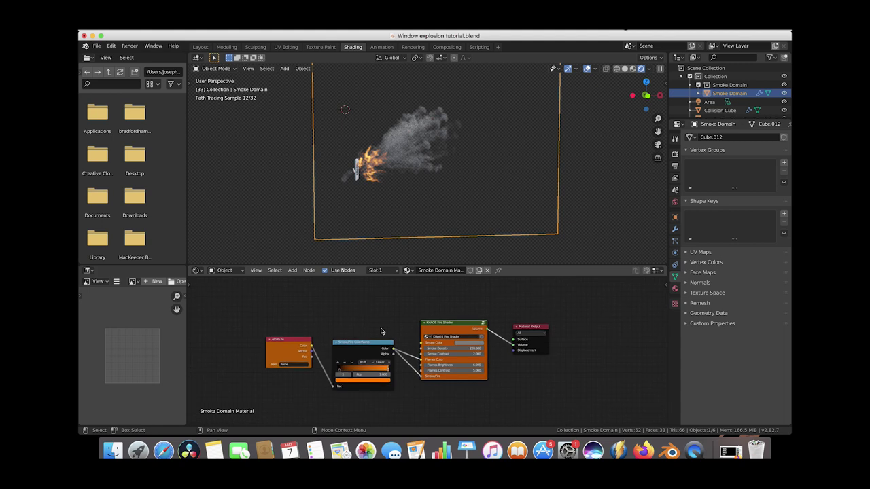
pyautogui.moveTo(379, 346); pyautogui.dragTo(386, 331, button='middle')
pyautogui.click(467, 333)
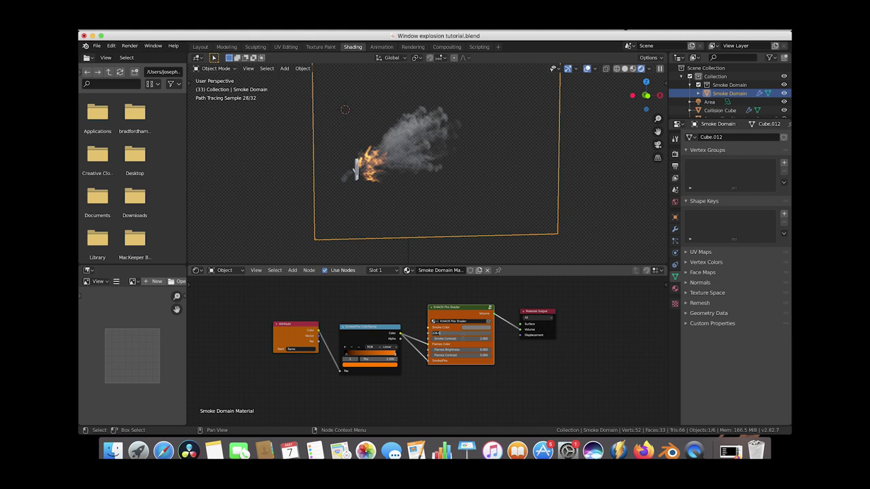
pyautogui.press('Return')
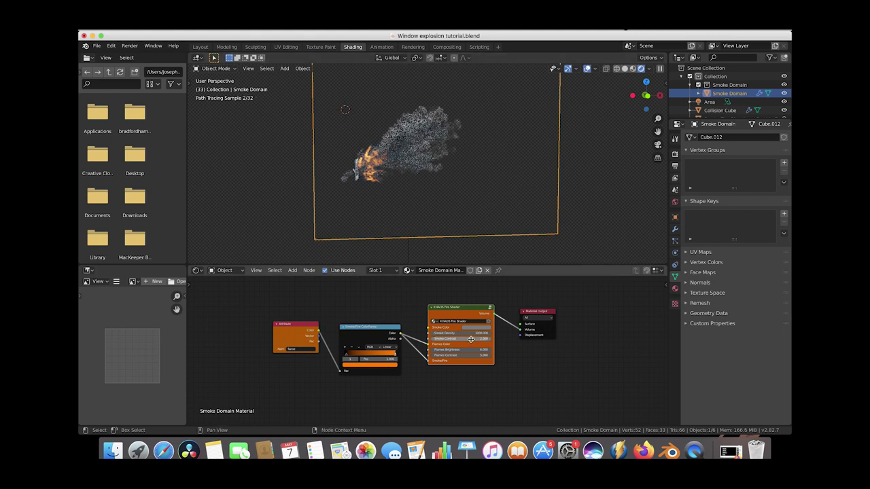
pyautogui.click(469, 338)
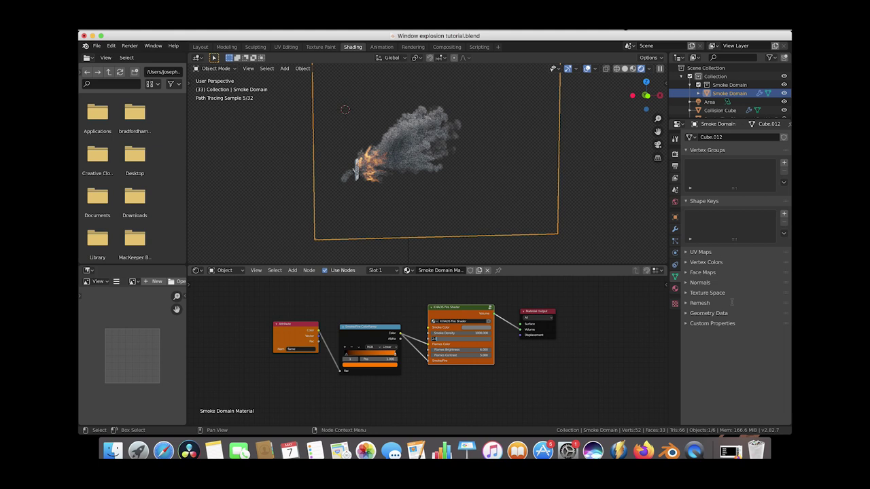
pyautogui.write('3')
pyautogui.press('Return')
# Check the rendered smoke from the opposite side and raise the shader's smoke density to 2000.
pyautogui.hscroll(10, 326, 167)
pyautogui.hscroll(4, 327, 167)
pyautogui.keyDown('shift'); pyautogui.hscroll(5, 381, 163); pyautogui.keyUp('shift')
pyautogui.scroll(5, 381, 161)
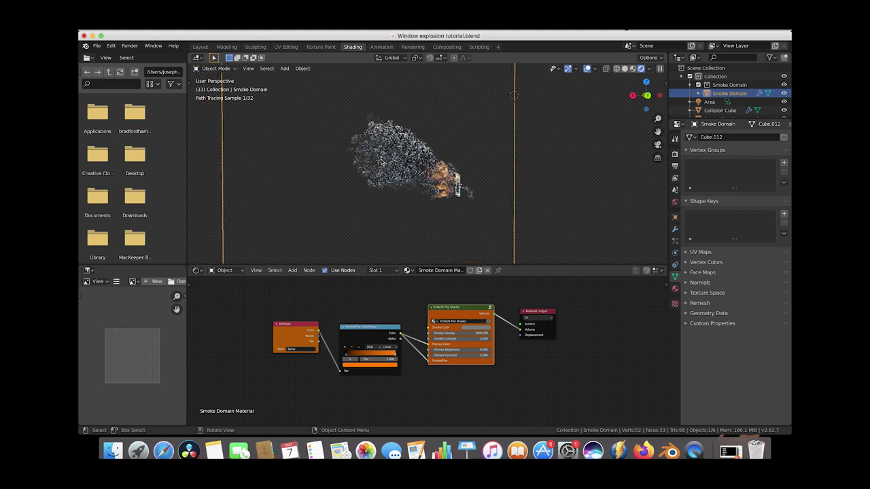
pyautogui.keyDown('shift'); pyautogui.scroll(-3, 381, 162); pyautogui.keyUp('shift')
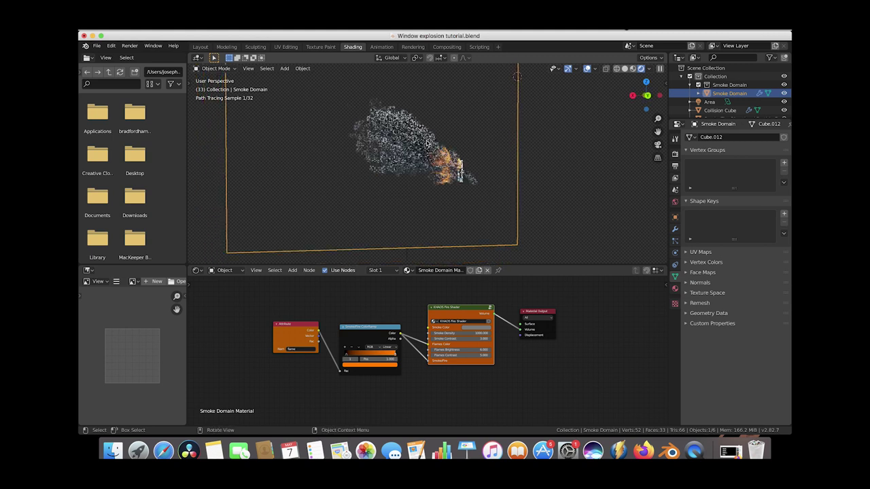
pyautogui.click(466, 333)
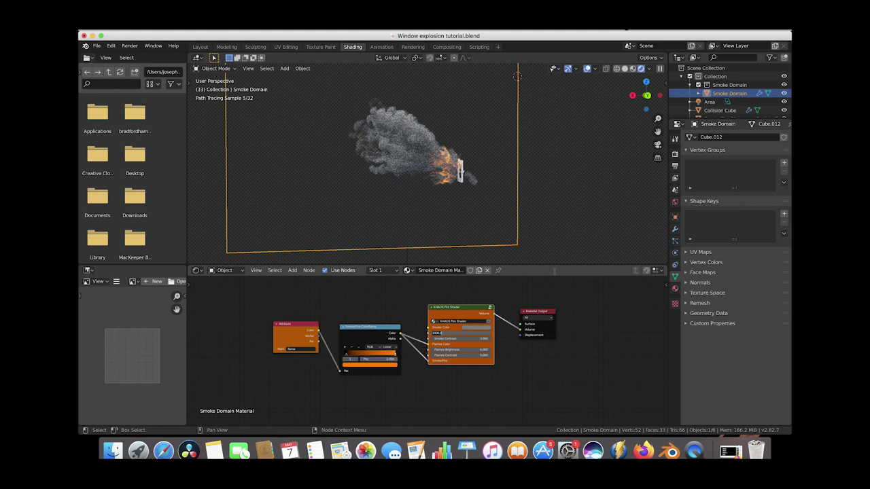
pyautogui.press('Return')
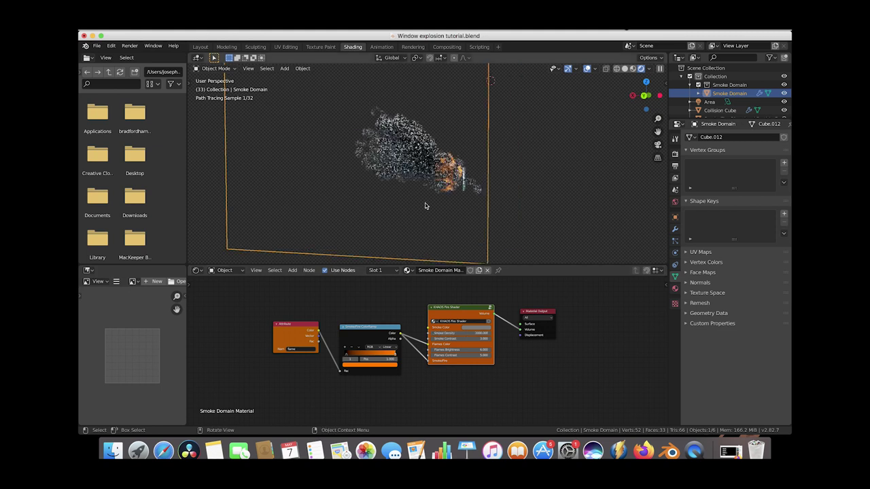
pyautogui.scroll(2, 426, 206)
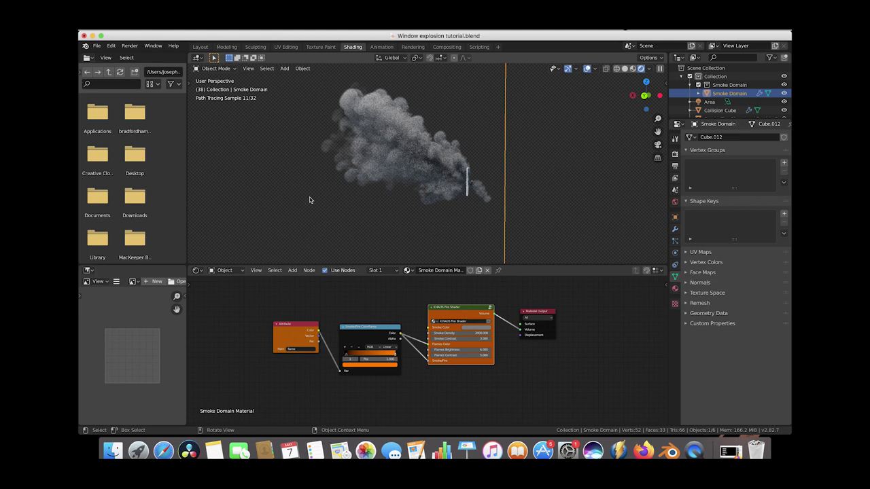
# Set the viewport back to Solid shading and return to the Layout workspace.
pyautogui.press('z')
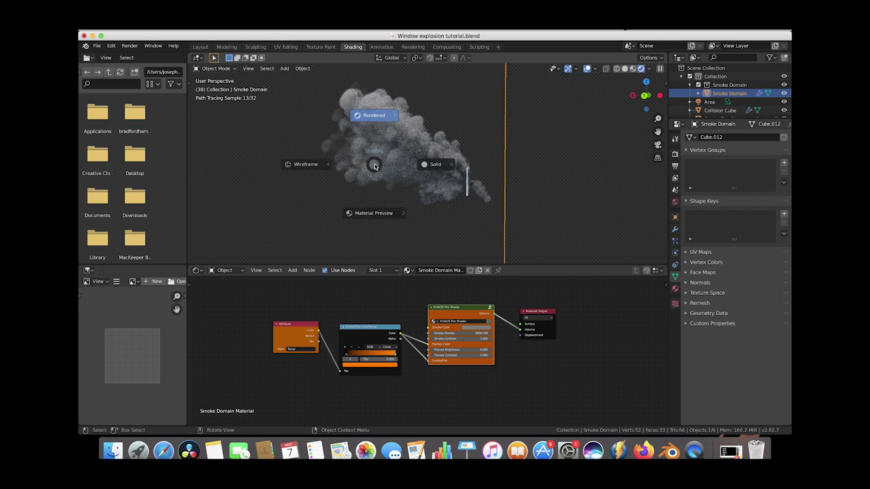
pyautogui.click(443, 165)
pyautogui.click(198, 46)
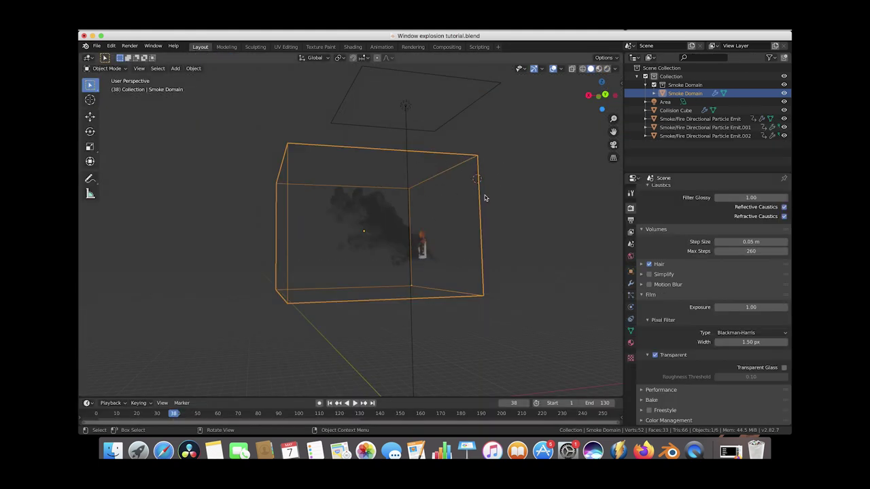
# Enable noise in the smoke domain's physics settings and bake it, then inspect the result around the explosion.
pyautogui.click(630, 308)
pyautogui.scroll(-10, 709, 343)
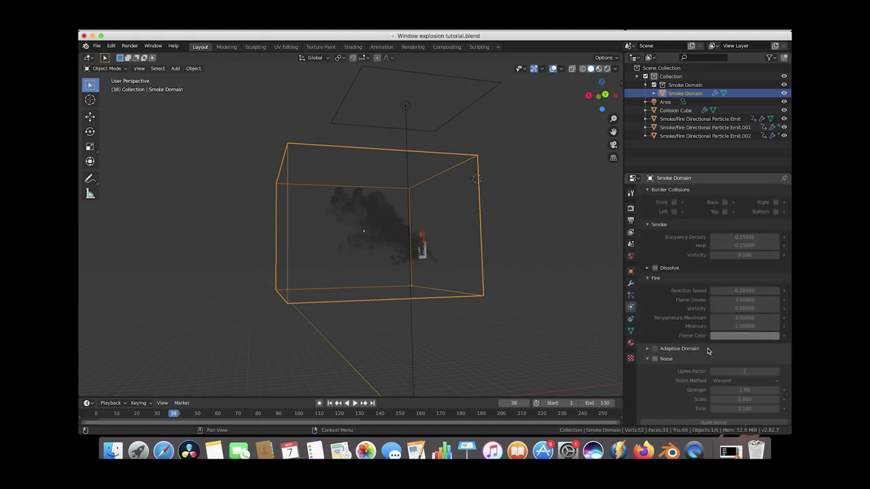
pyautogui.scroll(-3, 708, 348)
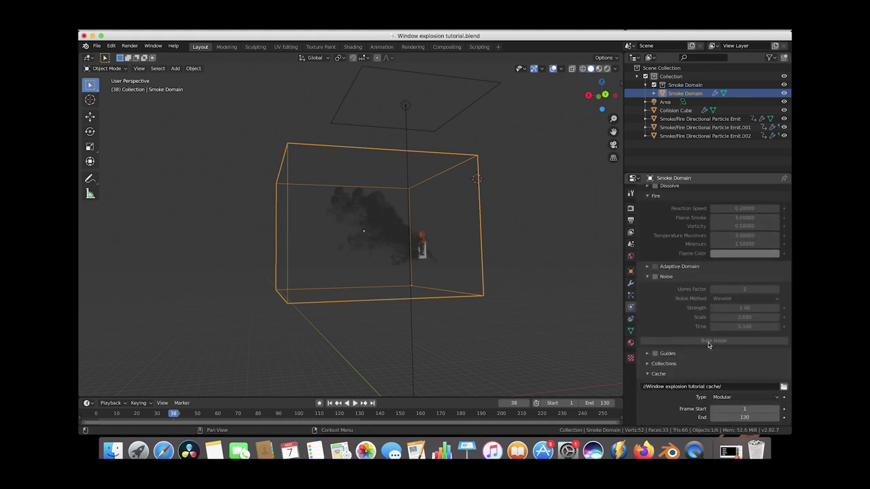
pyautogui.click(655, 278)
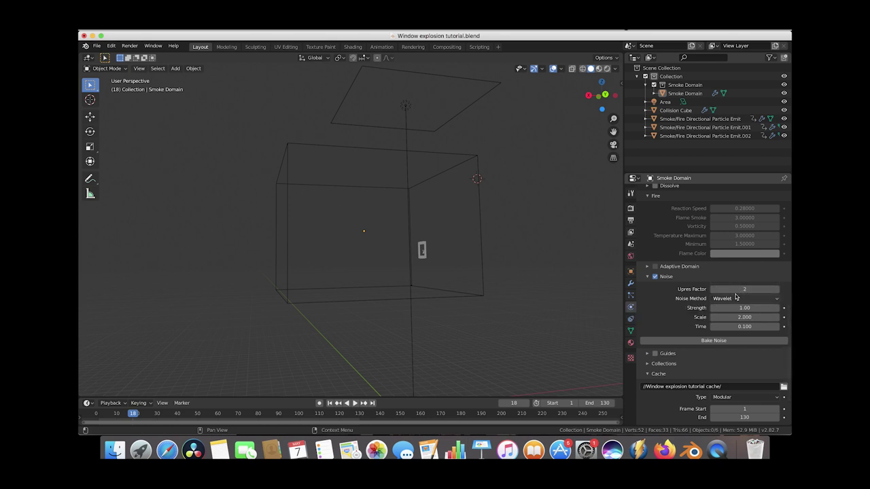
pyautogui.click(717, 341)
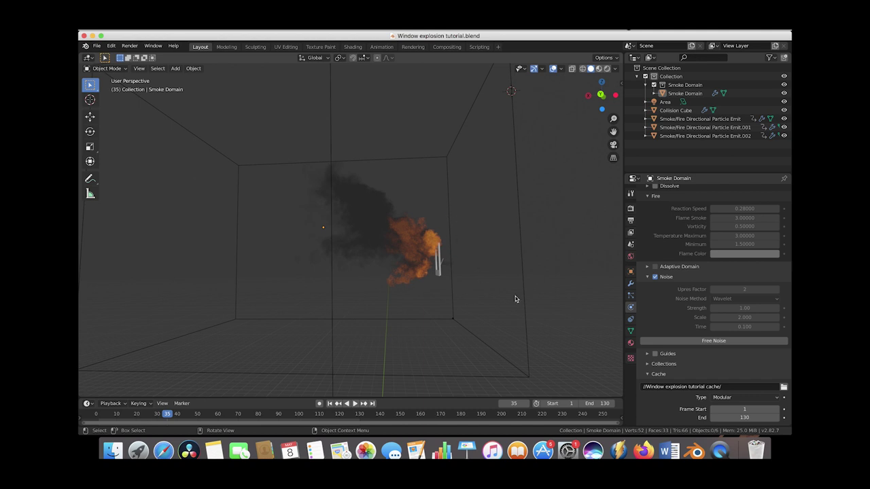
pyautogui.hscroll(-8, 516, 299)
pyautogui.hscroll(-5, 514, 297)
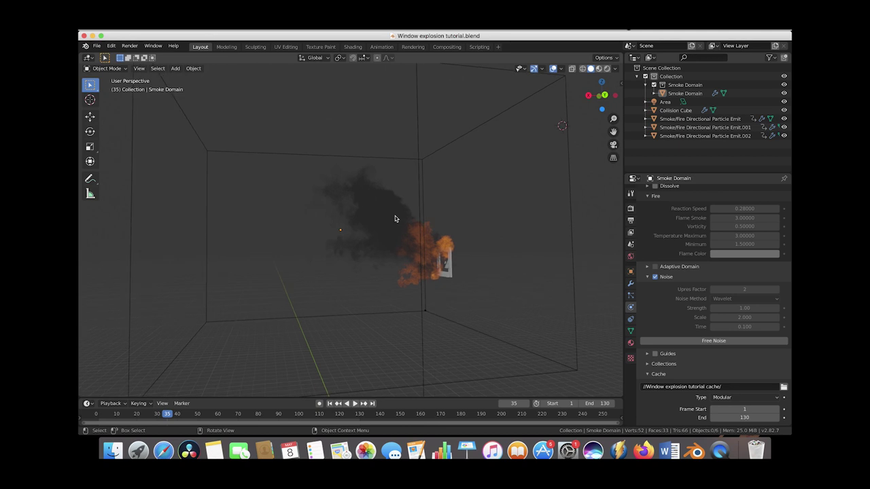
# Add a camera to the scene and move it away from its starting point to the outside of the smoke domain.
pyautogui.hscroll(-5, 330, 241)
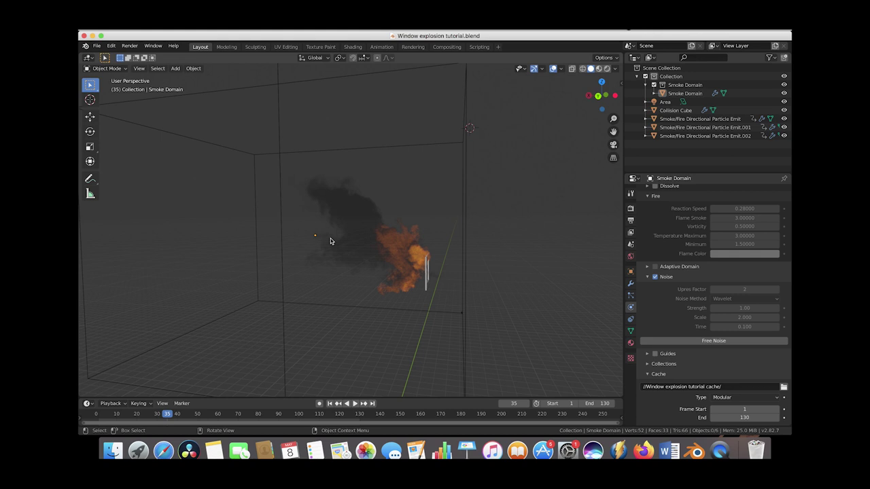
pyautogui.scroll(-4, 330, 241)
pyautogui.hscroll(8, 330, 241)
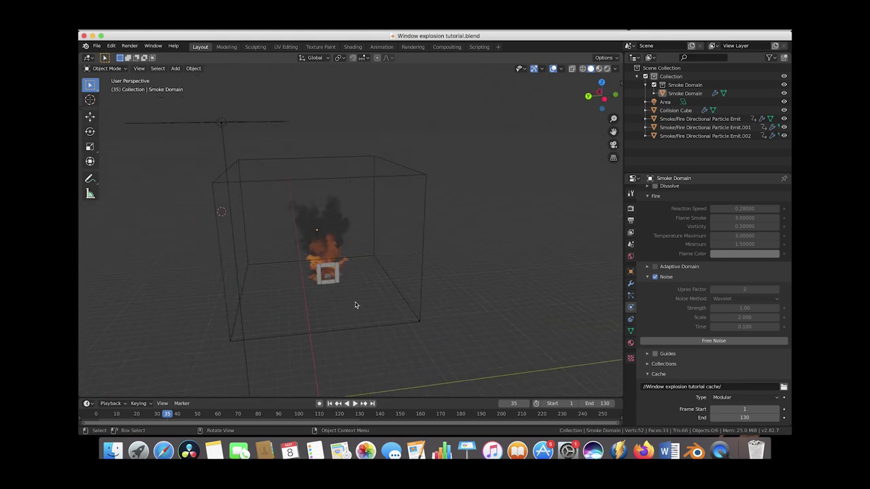
pyautogui.hotkey('shift', 'a')
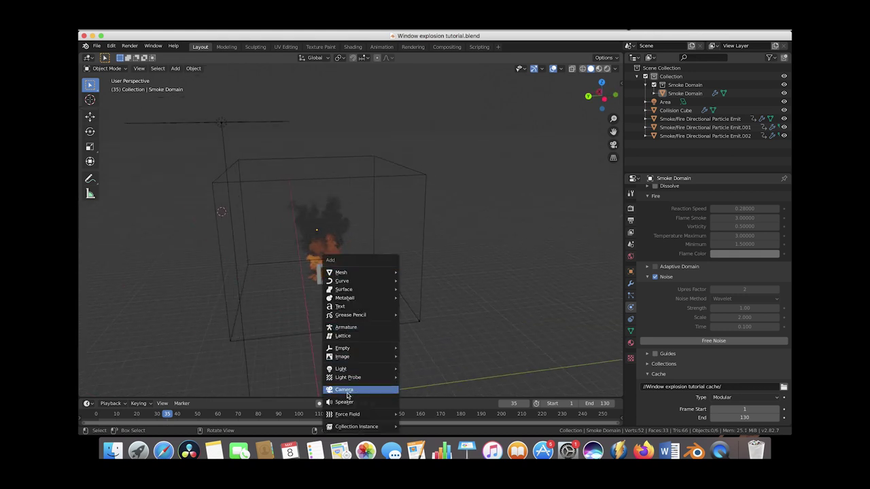
pyautogui.click(345, 390)
pyautogui.scroll(-3, 379, 245)
pyautogui.press('g')
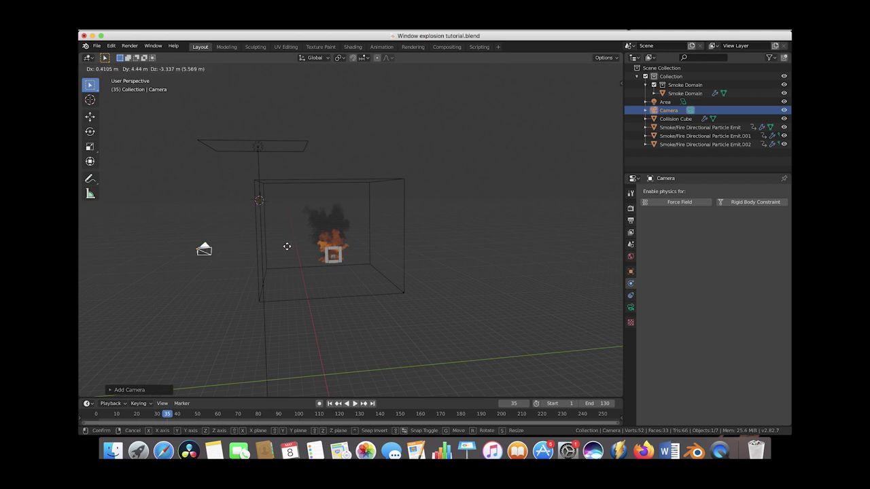
pyautogui.click(284, 252)
# Move the camera in front of the explosion, rotate it freely to face the fire and window, and look through it.
pyautogui.hscroll(-8, 378, 251)
pyautogui.press('g')
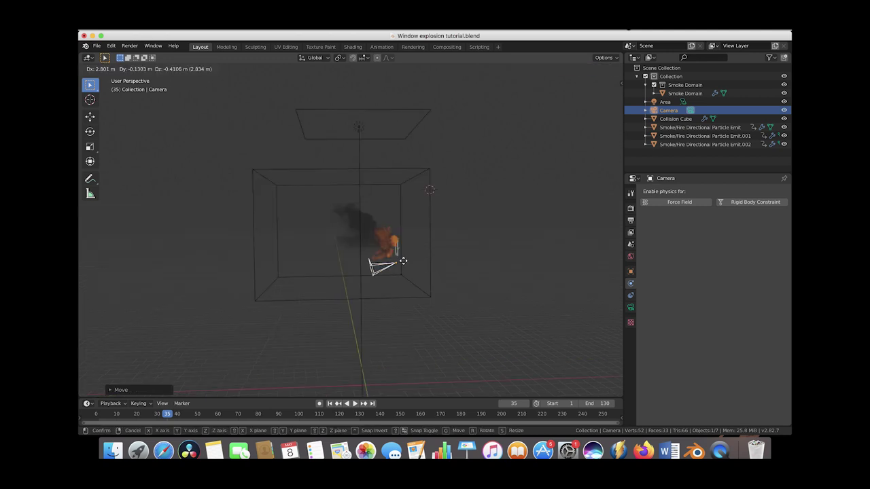
pyautogui.click(395, 262)
pyautogui.press('r')
pyautogui.press('r')
pyautogui.click(139, 68)
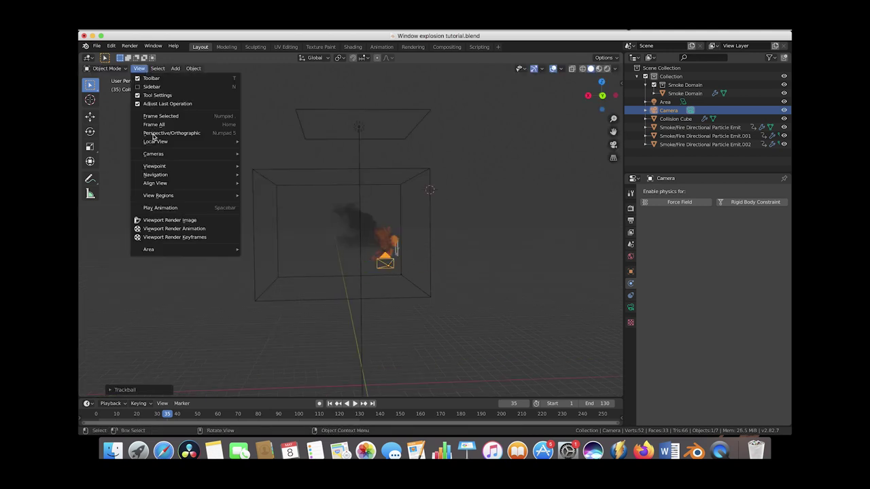
pyautogui.moveTo(152, 167)
pyautogui.click(262, 166)
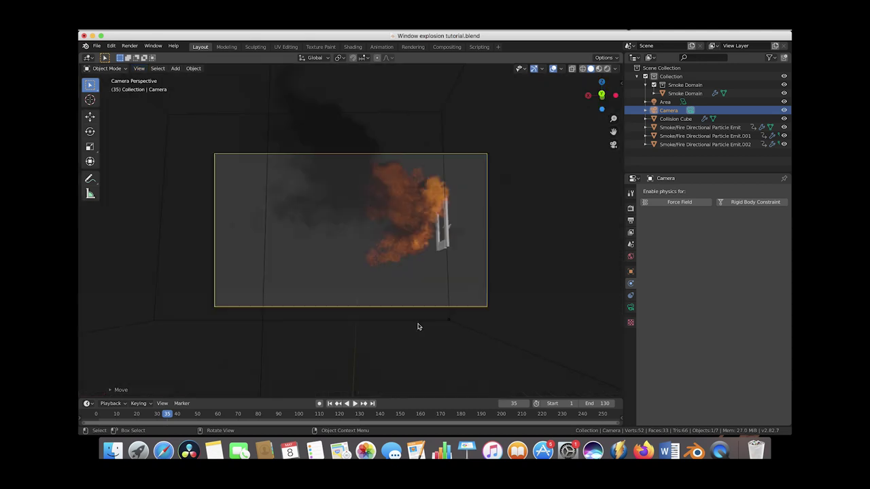
# Widen the camera's view by setting its focal length to 32 mm.
pyautogui.click(631, 307)
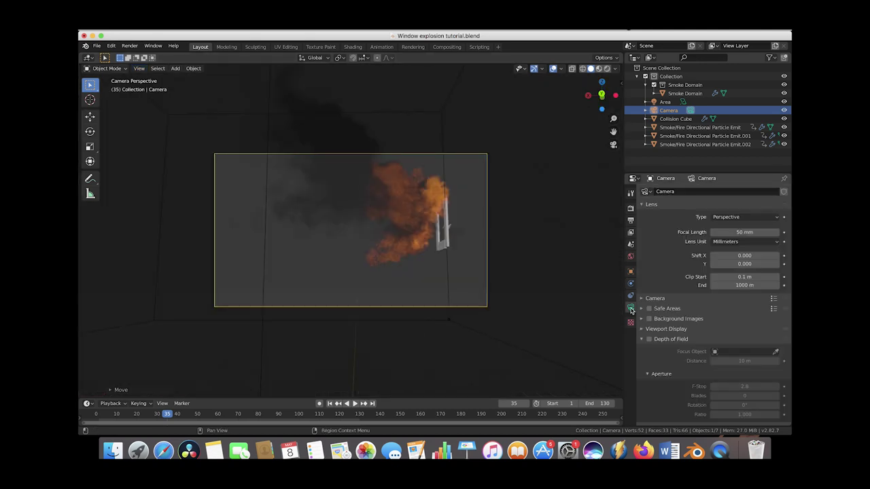
pyautogui.doubleClick(738, 231)
pyautogui.write('35')
pyautogui.press('Return')
pyautogui.write('32')
pyautogui.press('Return')
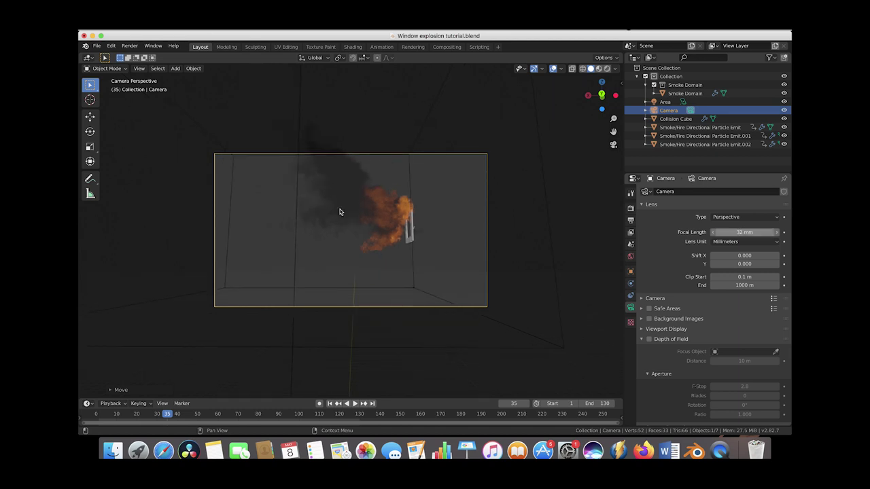
# Rotate the camera freely to tilt it upward, leaving more room for the smoke at the top of the frame.
pyautogui.press('r')
pyautogui.press('r')
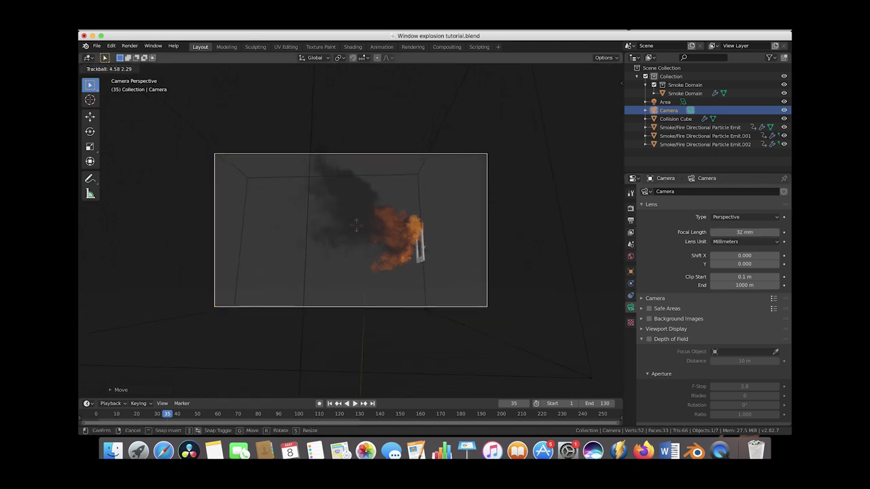
pyautogui.click(355, 227)
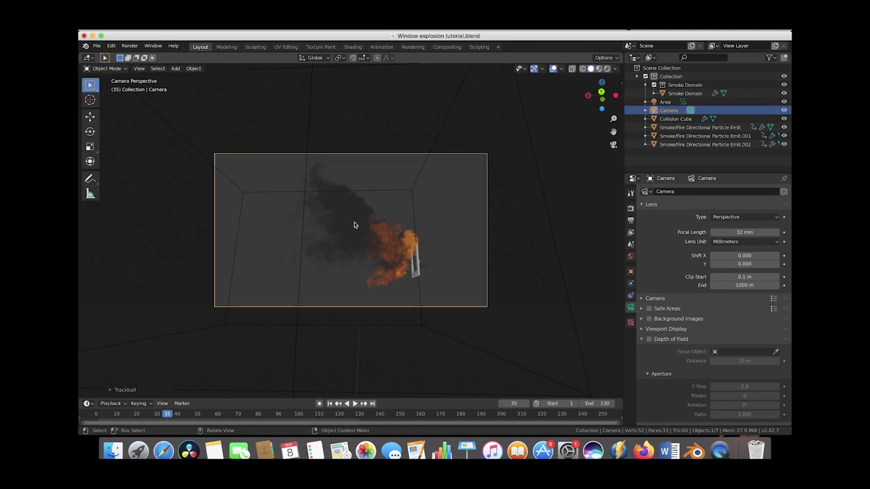
# Preview the explosion through the camera in Rendered shading and check its look at frames 28, 40 and 50.
pyautogui.press('z')
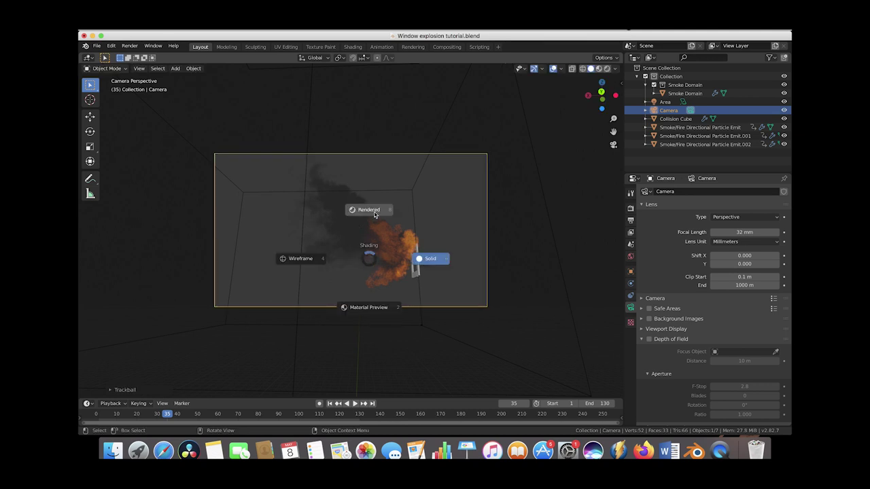
pyautogui.click(374, 211)
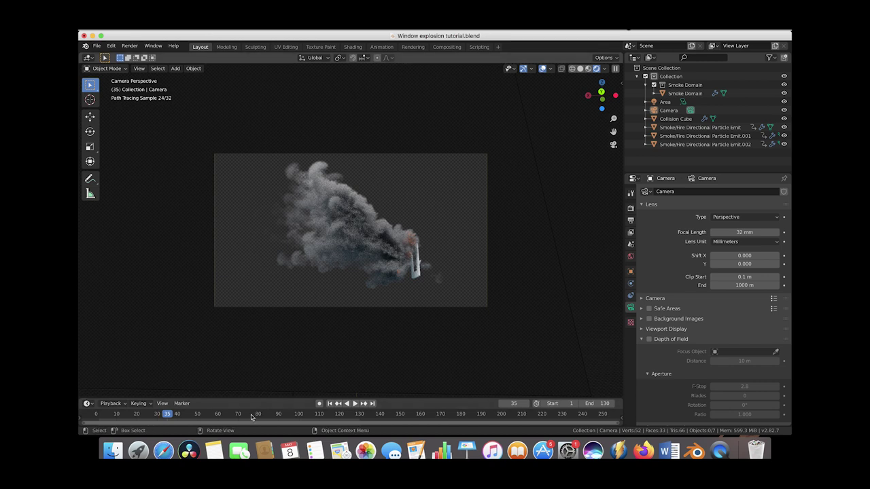
pyautogui.click(153, 416)
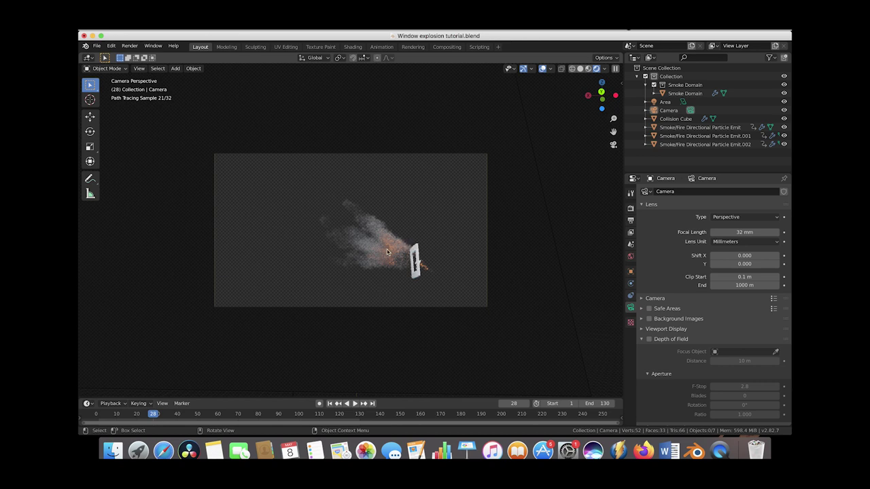
pyautogui.click(176, 415)
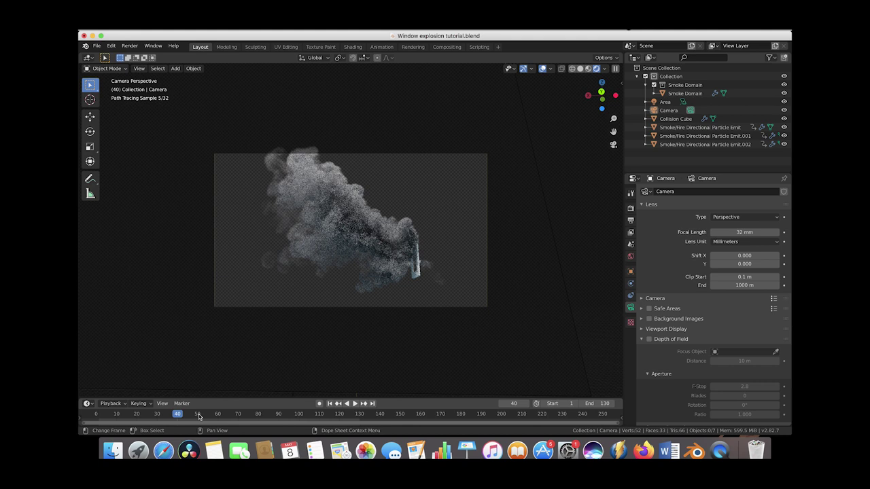
pyautogui.click(198, 415)
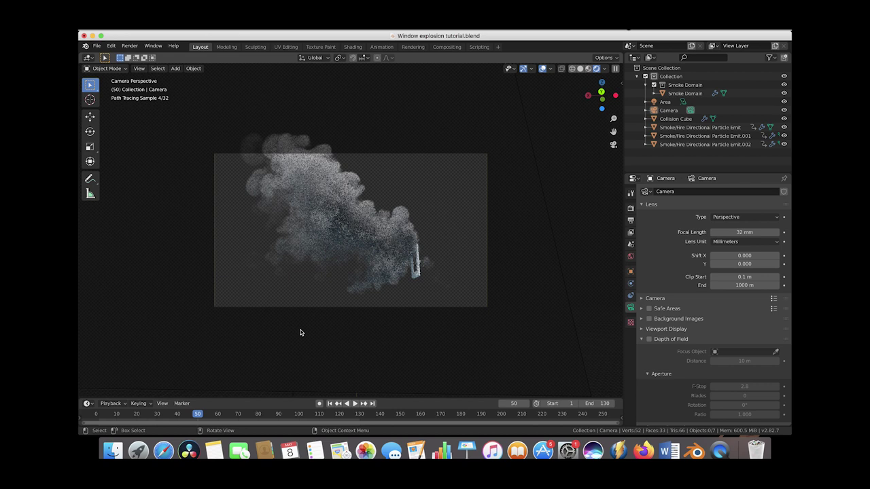
# Scrub the timeline to frame 28 to check how the explosion looks in the rendered camera view.
pyautogui.click(145, 415)
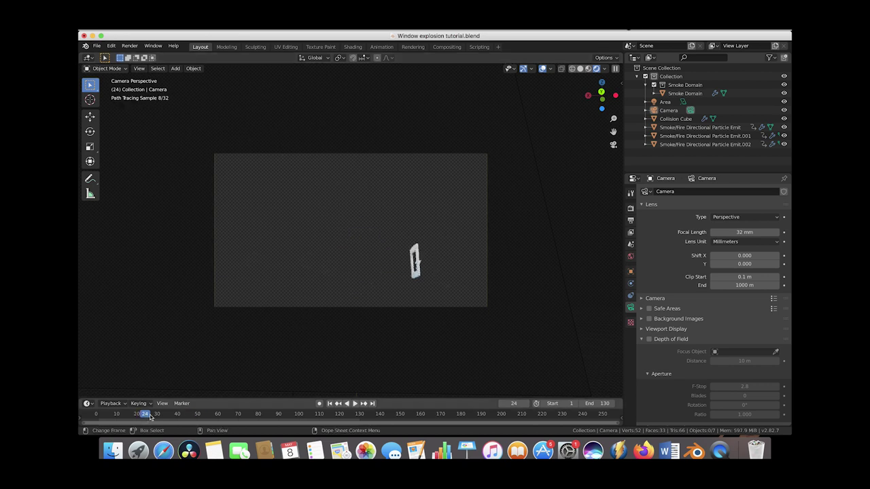
pyautogui.press('Right')
pyautogui.moveTo(151, 417); pyautogui.dragTo(153, 417)
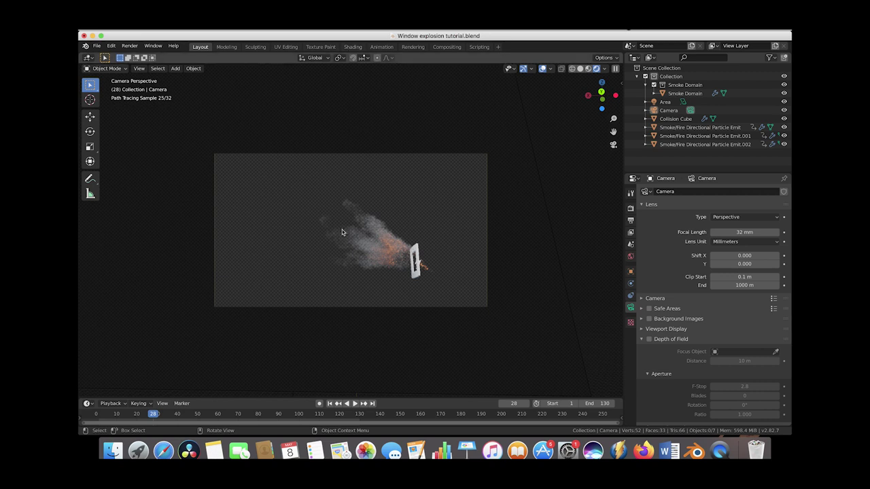
# Select the Smoke Domain, open its material nodes in the Shading workspace, and show the viewport in rendered shading.
pyautogui.click(549, 212)
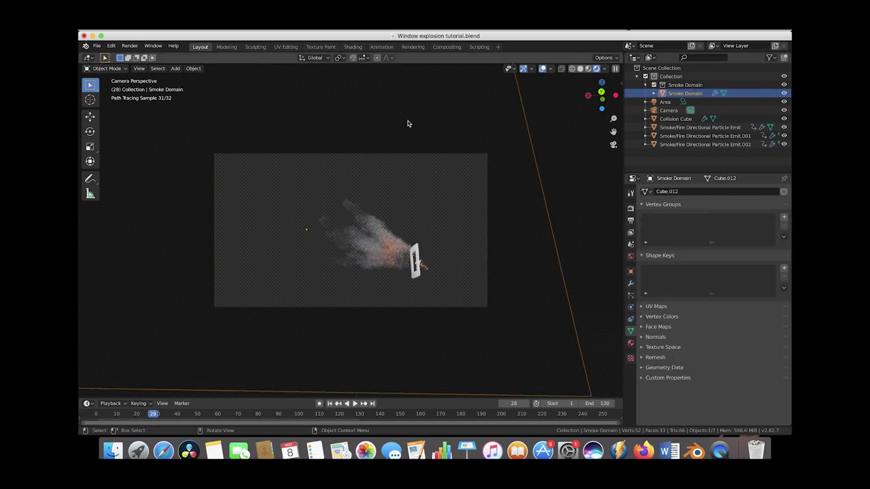
pyautogui.click(351, 47)
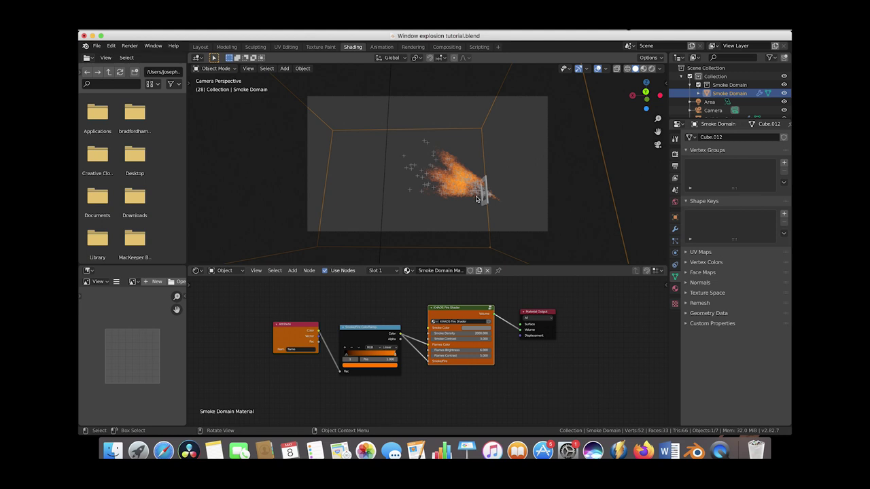
pyautogui.press('z')
pyautogui.click(476, 153)
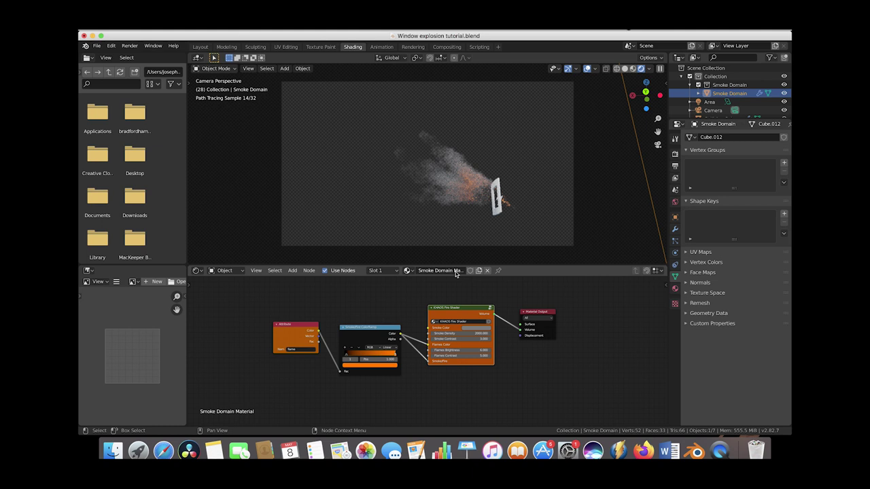
# Set Smoke Density to 4000 on the KHAOS Fire Shader node.
pyautogui.scroll(2, 428, 350)
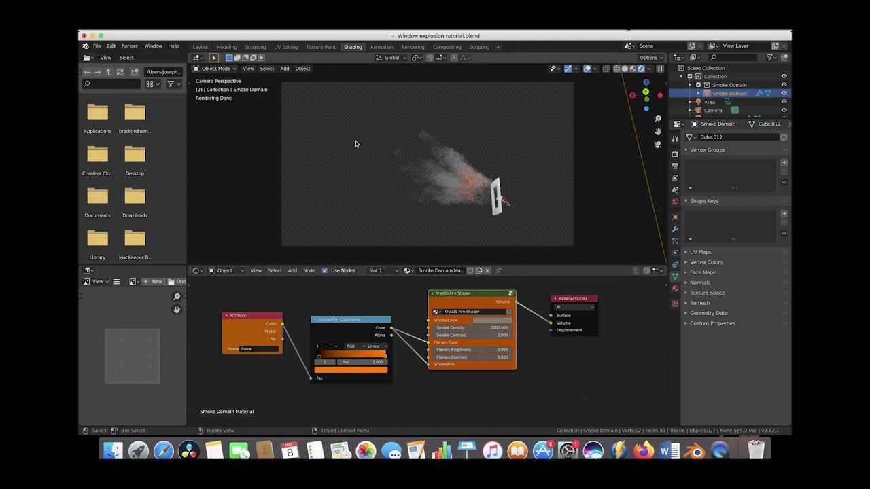
pyautogui.click(459, 328)
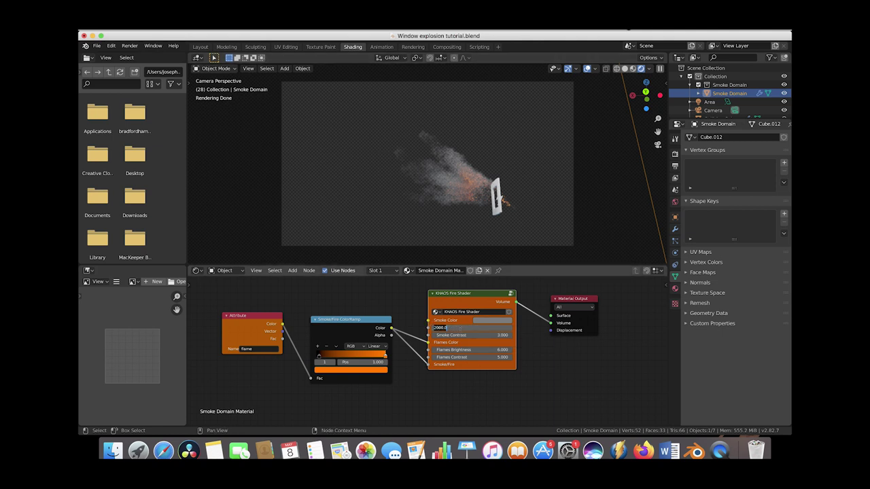
pyautogui.press('BackSpace')
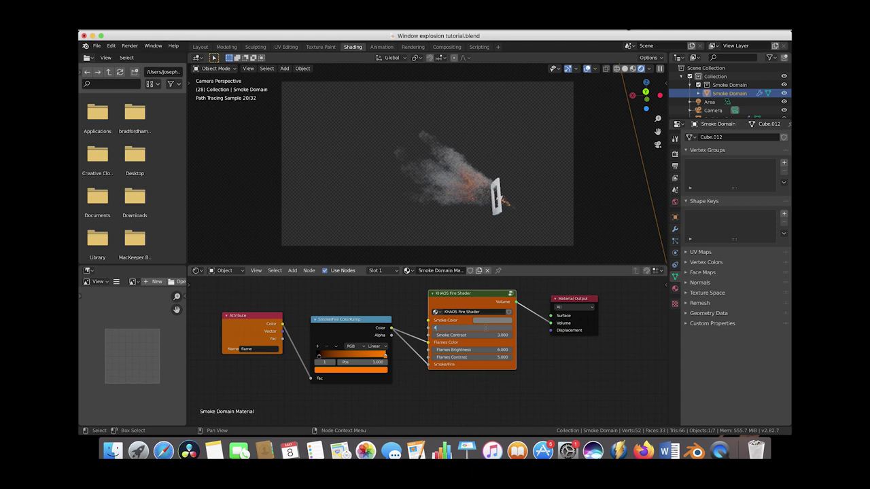
pyautogui.write('4000')
pyautogui.press('Return')
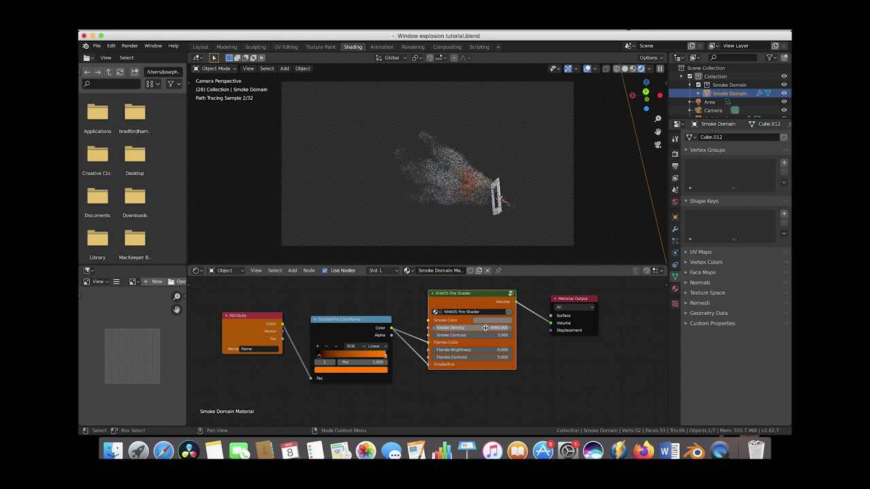
# Set Smoke Contrast to 5 and Smoke Density to 5000 on the KHAOS Fire Shader node.
pyautogui.click(487, 335)
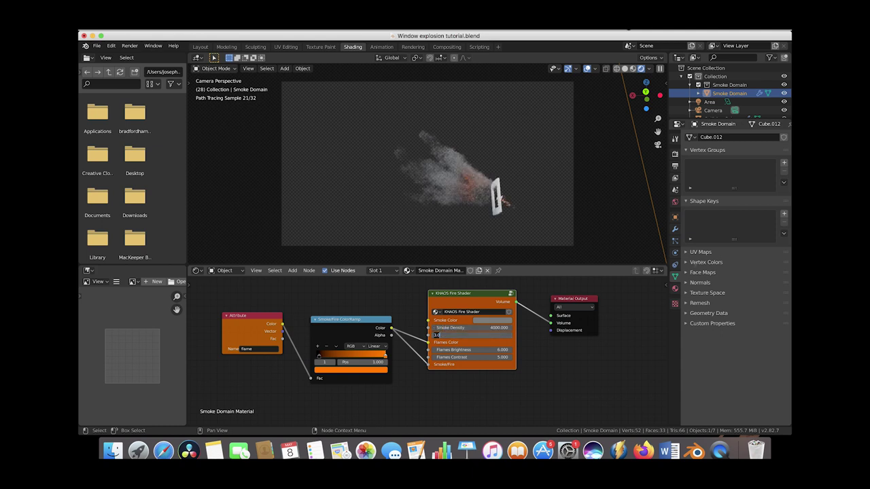
pyautogui.write('5')
pyautogui.hotkey('shift', 'Tab')
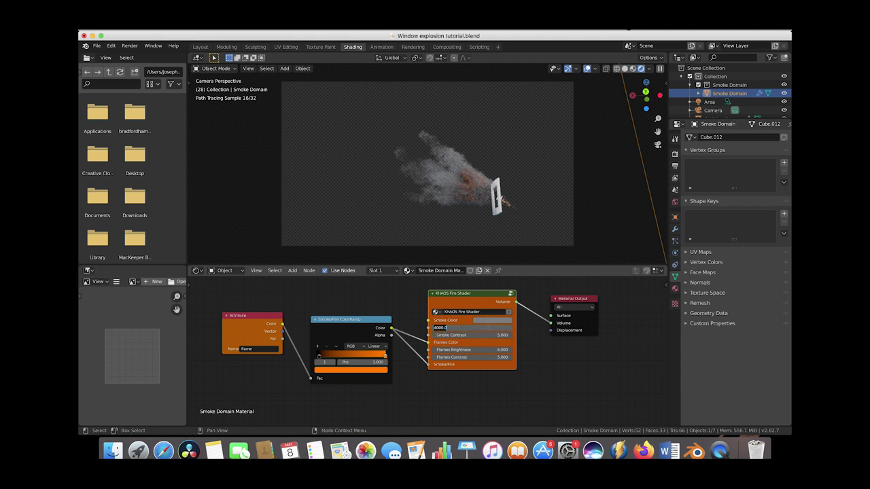
pyautogui.press('BackSpace')
pyautogui.write('5000')
pyautogui.press('Return')
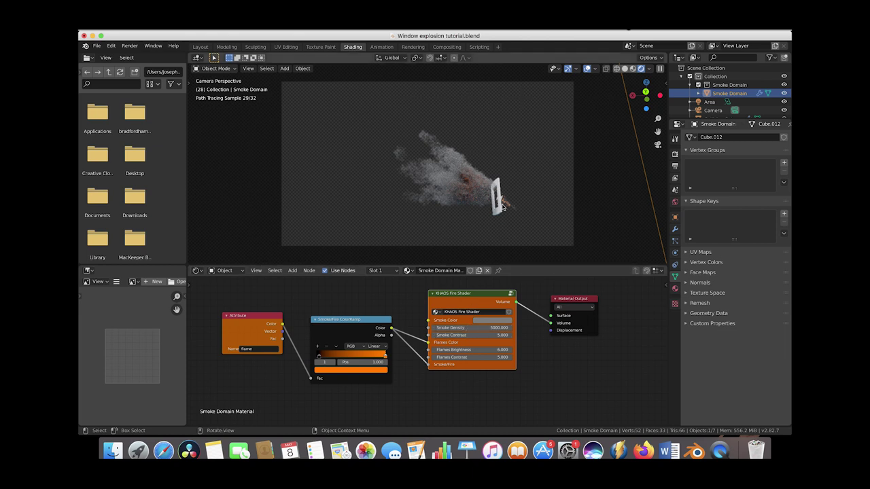
# Increase the fire shader's Smoke Density to 6000.
pyautogui.click(489, 328)
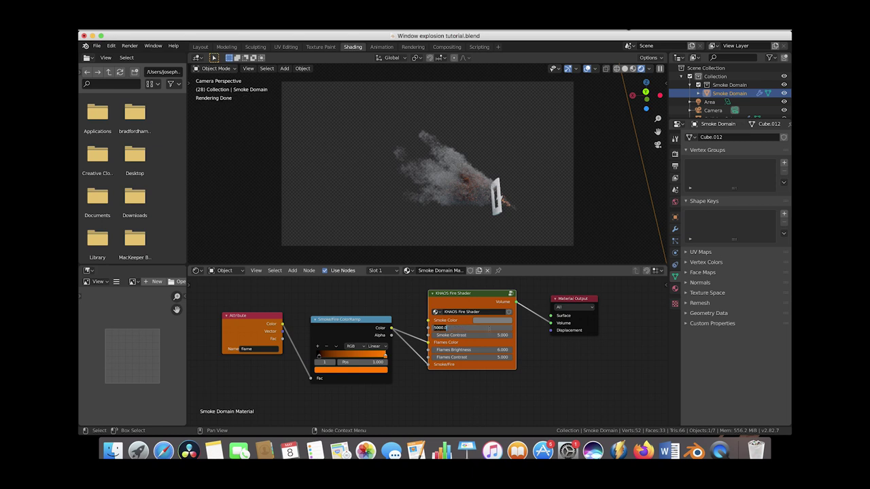
pyautogui.press('BackSpace')
pyautogui.write('6000')
pyautogui.press('Return')
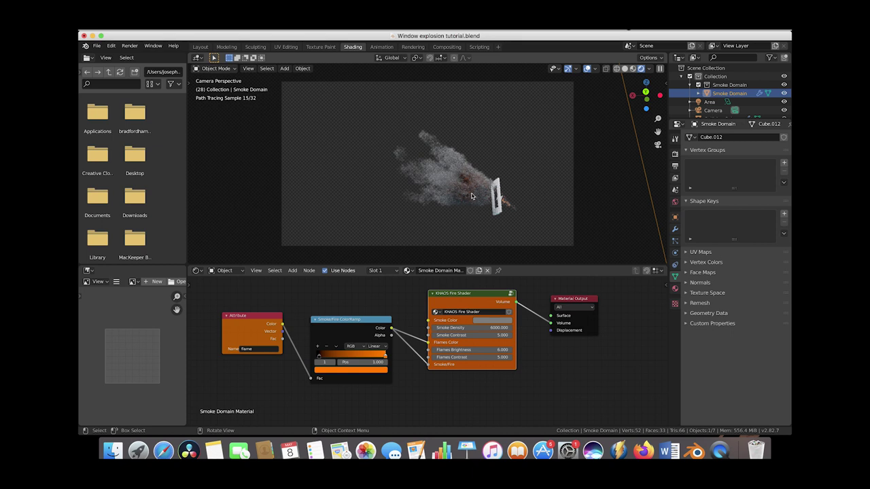
# Set Flames Brightness to 20 and Flames Contrast to 4 on the KHAOS Fire Shader node.
pyautogui.click(484, 349)
pyautogui.write('6.0')
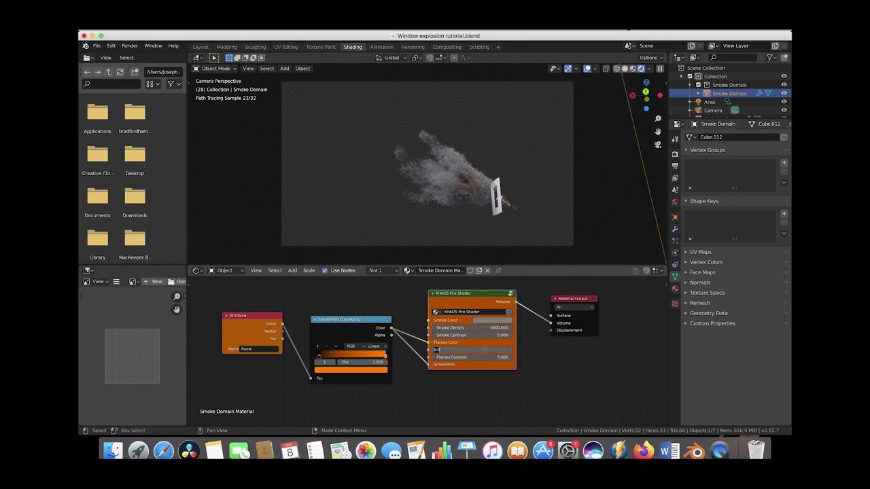
pyautogui.press('Return')
pyautogui.click(481, 357)
pyautogui.write('4')
pyautogui.press('Return')
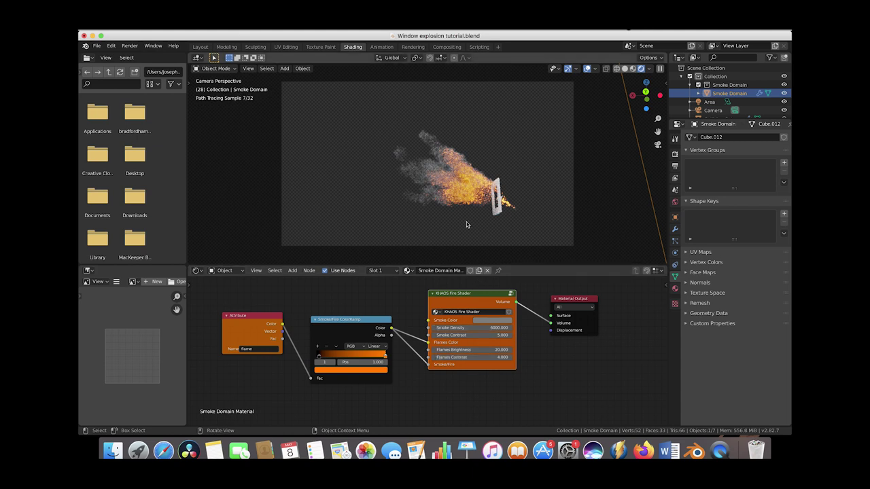
# Advance to frame 30, and set the fire shader's Smoke Density to 7000 and Flames Brightness to 26.
pyautogui.press('Right')
pyautogui.press('Right')
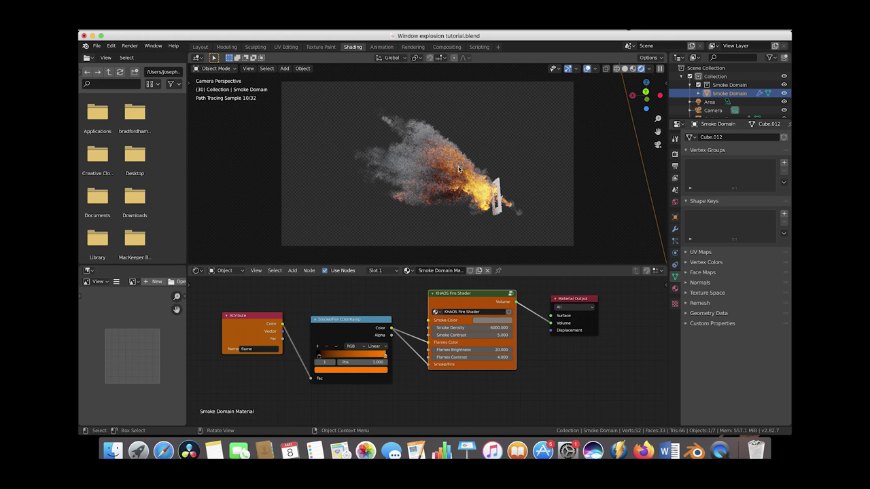
pyautogui.click(484, 327)
pyautogui.write('7000')
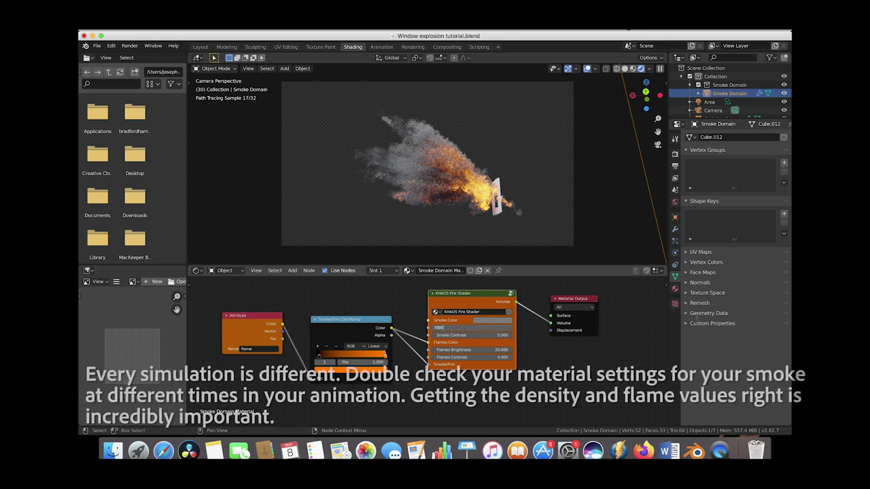
pyautogui.press('Return')
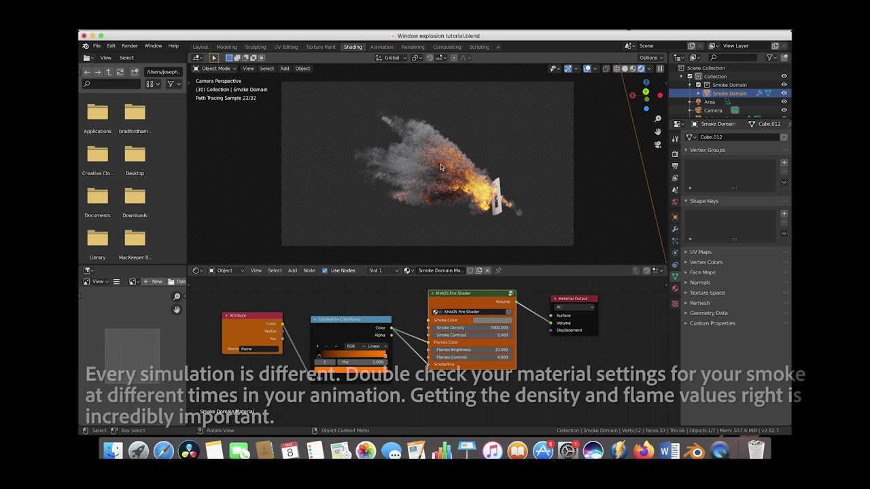
pyautogui.click(475, 351)
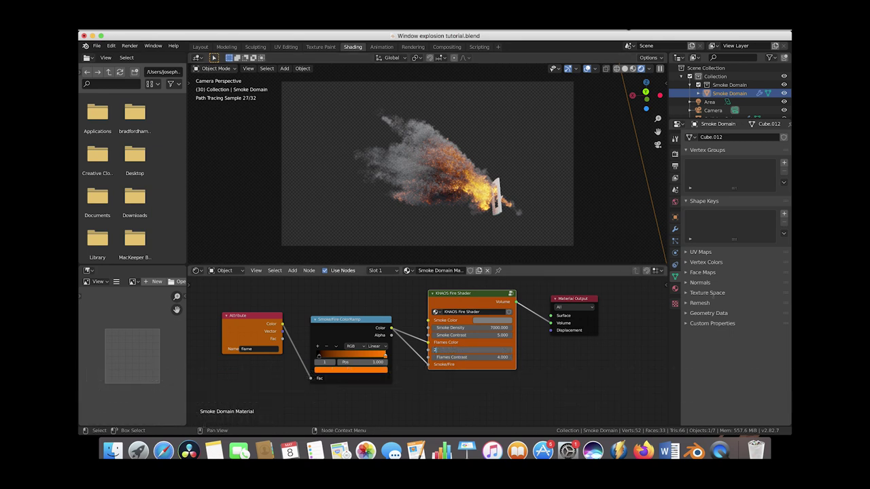
pyautogui.press('Return')
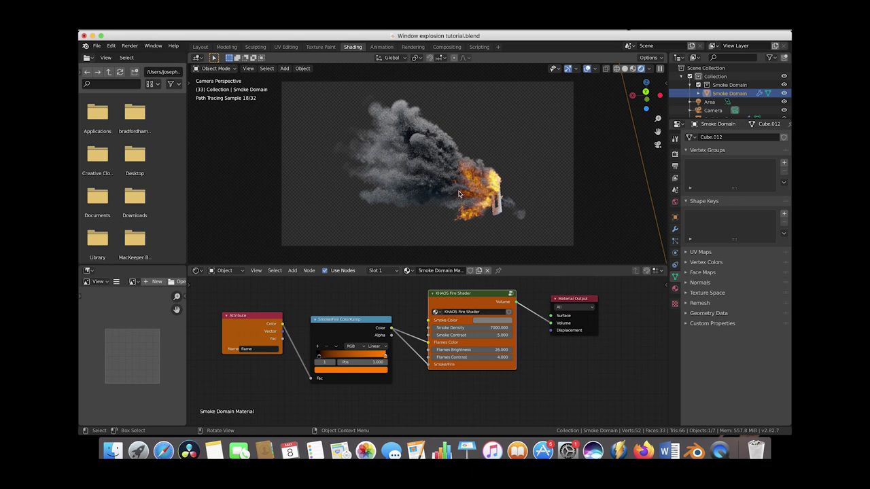
# Return to the Layout workspace and view the whole scene from outside the camera in solid shading.
pyautogui.click(201, 47)
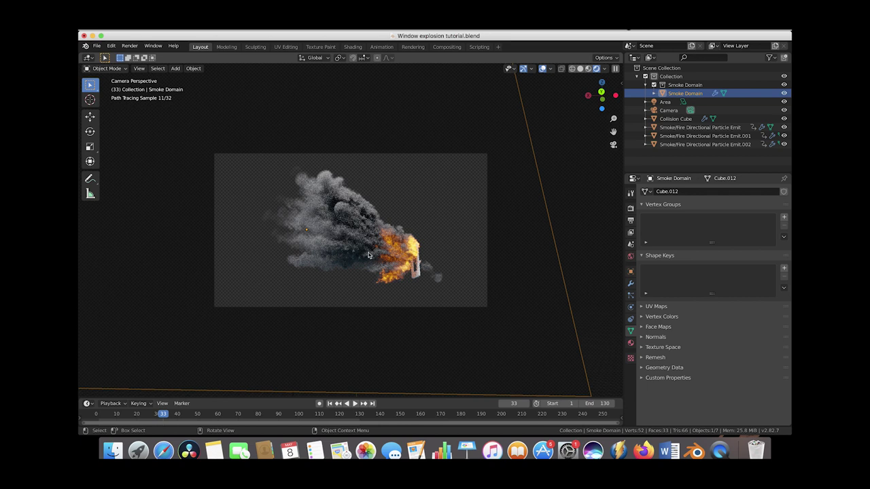
pyautogui.press('z')
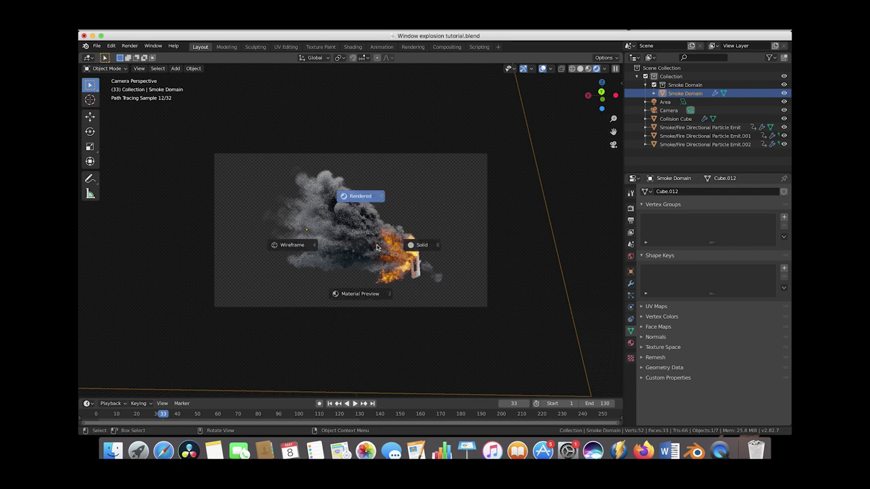
pyautogui.click(433, 248)
pyautogui.moveTo(435, 249); pyautogui.dragTo(454, 189, button='middle')
pyautogui.scroll(-3, 483, 255)
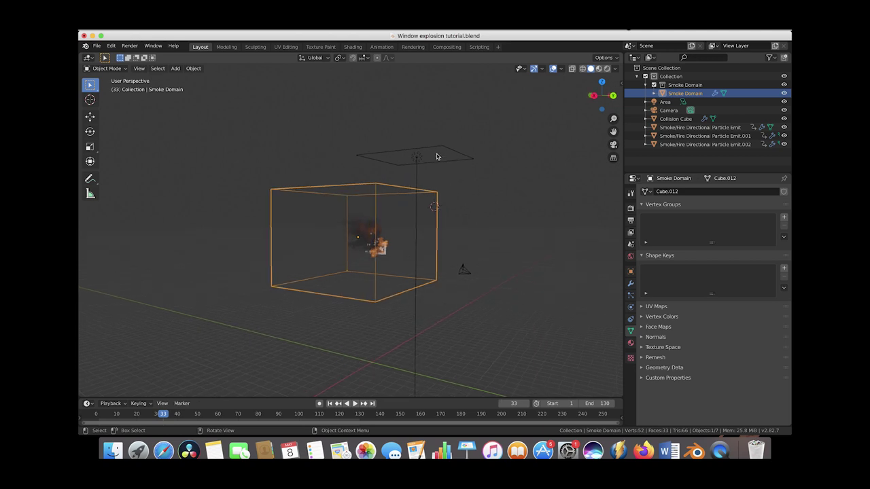
# Select the area light above the scene and move it past the smoke domain, to the side away from the camera.
pyautogui.moveTo(437, 157); pyautogui.dragTo(448, 162, button='middle')
pyautogui.click(448, 161)
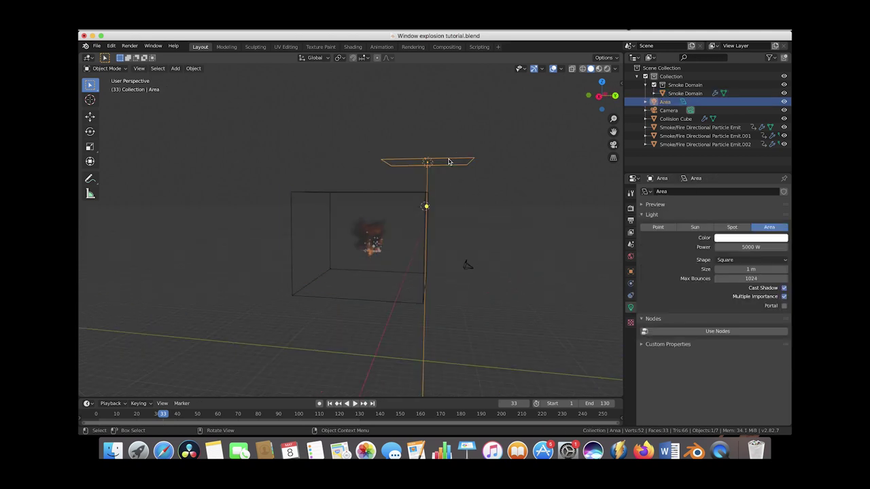
pyautogui.press('g')
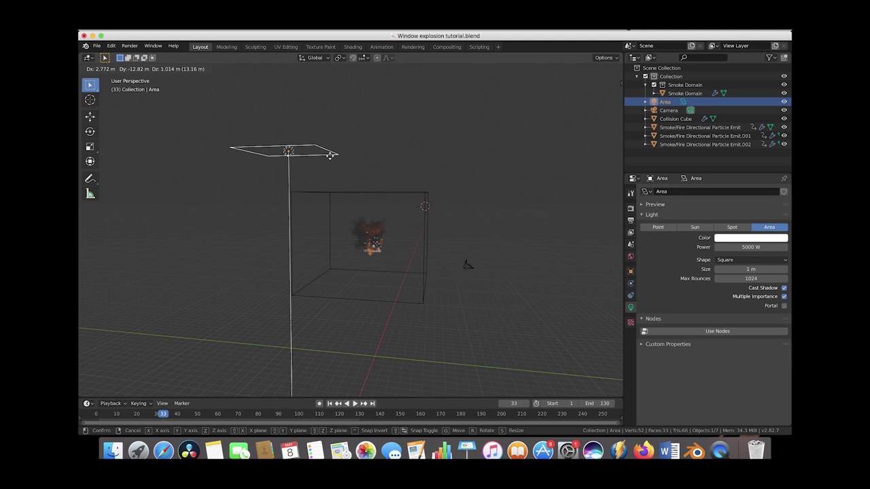
pyautogui.click(275, 144)
pyautogui.scroll(-3, 268, 142)
pyautogui.press('g')
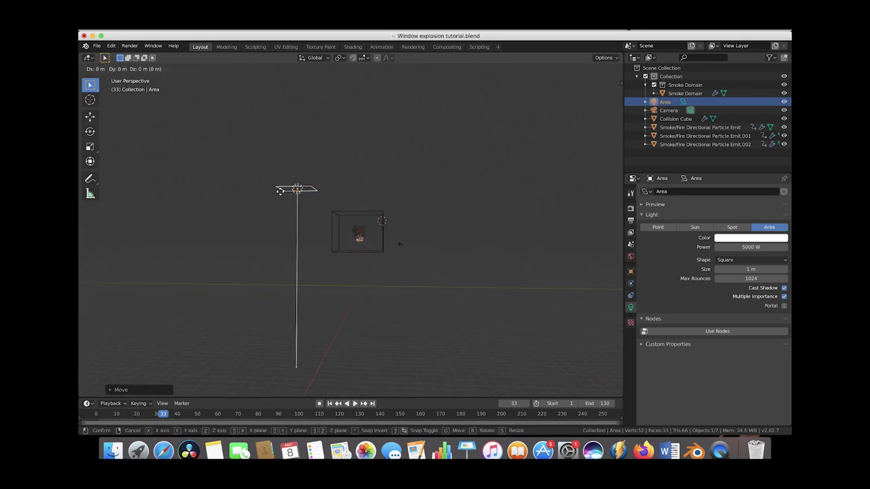
pyautogui.click(280, 188)
# Tilt the area light so it points down at the smoke domain, and reposition it slightly.
pyautogui.press('r')
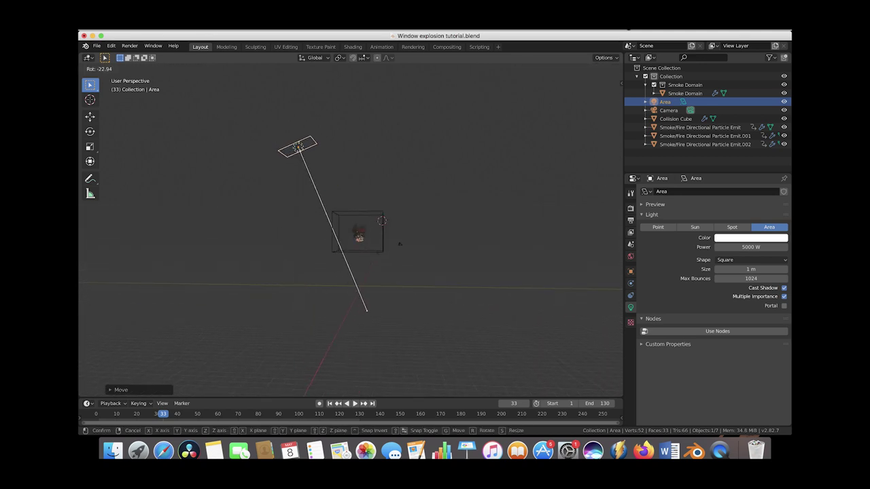
pyautogui.click(403, 211)
pyautogui.press('g')
pyautogui.click(377, 226)
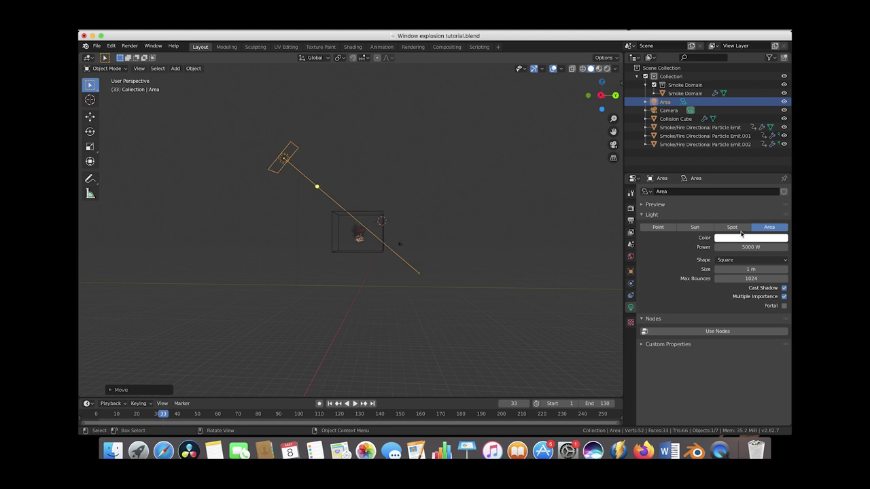
# Set the area light's power to 8000 W and rotate it further toward the explosion.
pyautogui.click(748, 246)
pyautogui.click(721, 248)
pyautogui.press('BackSpace')
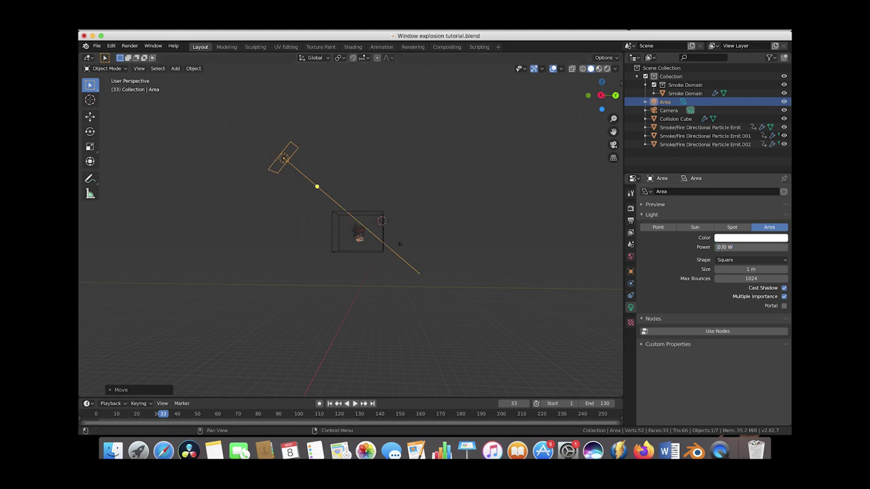
pyautogui.press('Return')
pyautogui.press('r')
pyautogui.click(145, 71)
# Preview the relit explosion through the camera in rendered shading.
pyautogui.click(140, 68)
pyautogui.moveTo(216, 170)
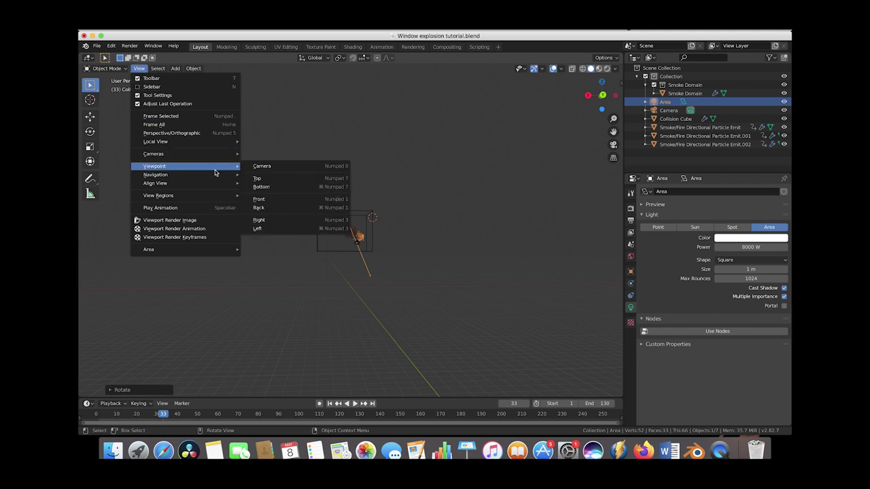
pyautogui.click(250, 170)
pyautogui.press('z')
pyautogui.click(356, 200)
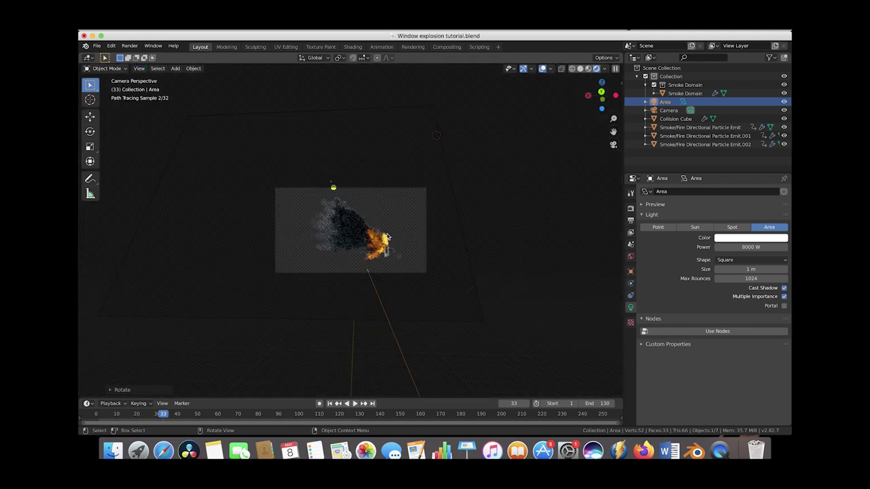
pyautogui.scroll(4, 354, 216)
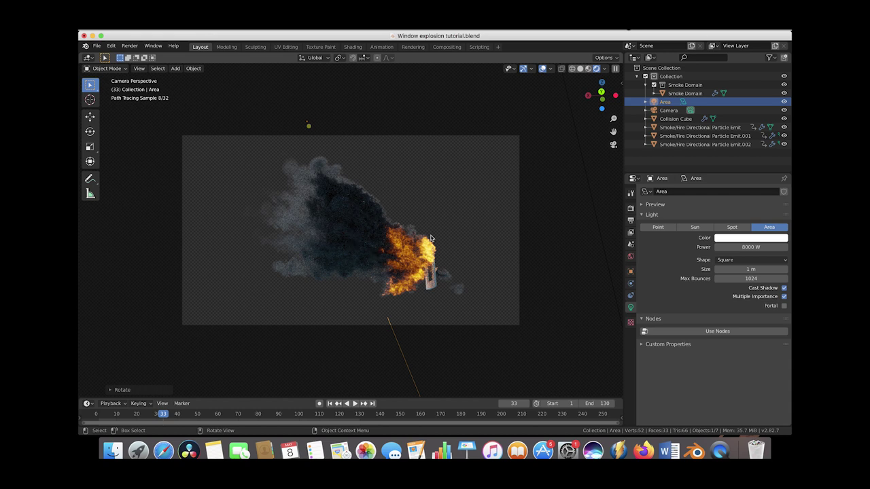
# Return to solid shading, duplicate the area light, and move the copy to the side of the original, above the smoke domain.
pyautogui.press('z')
pyautogui.click(467, 239)
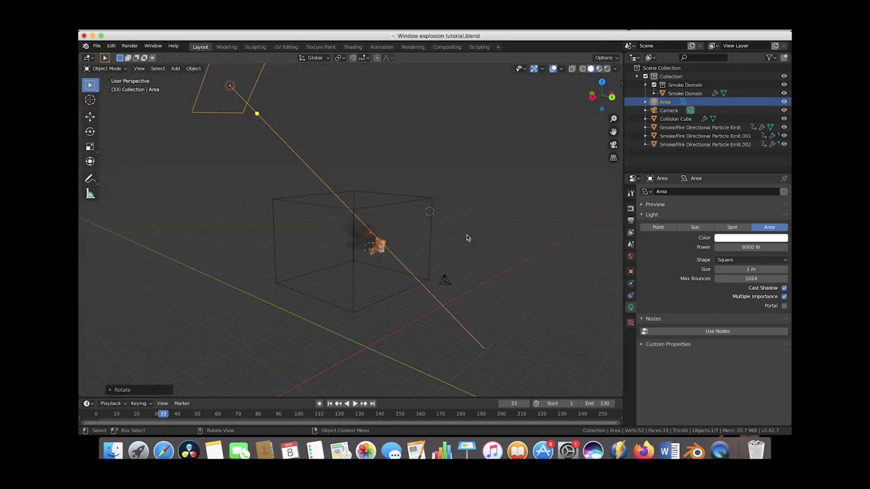
pyautogui.scroll(-3, 467, 238)
pyautogui.moveTo(466, 238); pyautogui.dragTo(484, 239, button='middle')
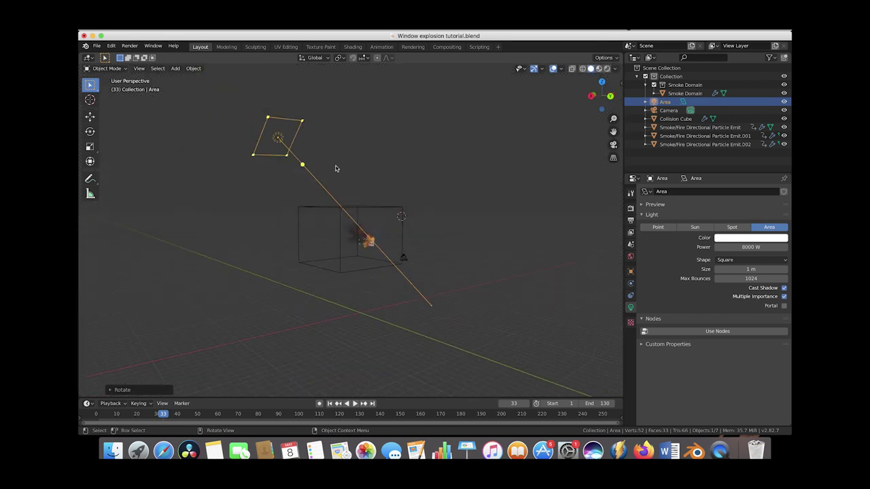
pyautogui.hotkey('shift', 'd')
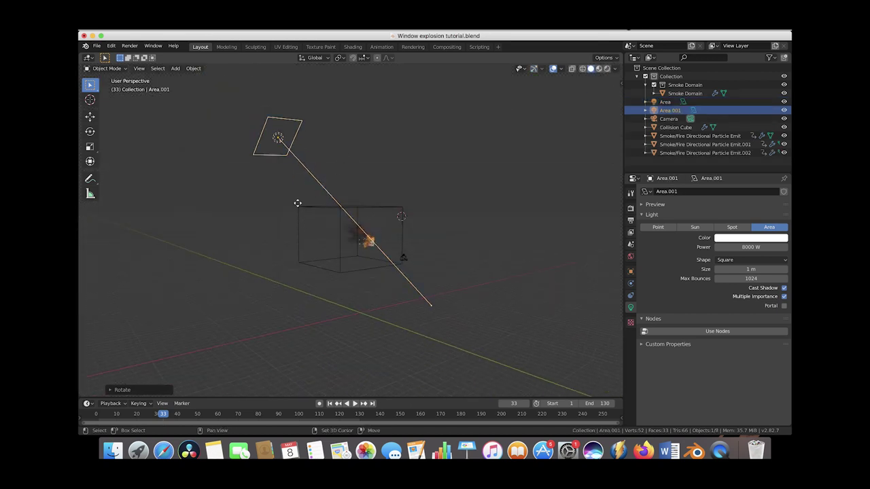
pyautogui.click(432, 187)
pyautogui.scroll(-3, 433, 187)
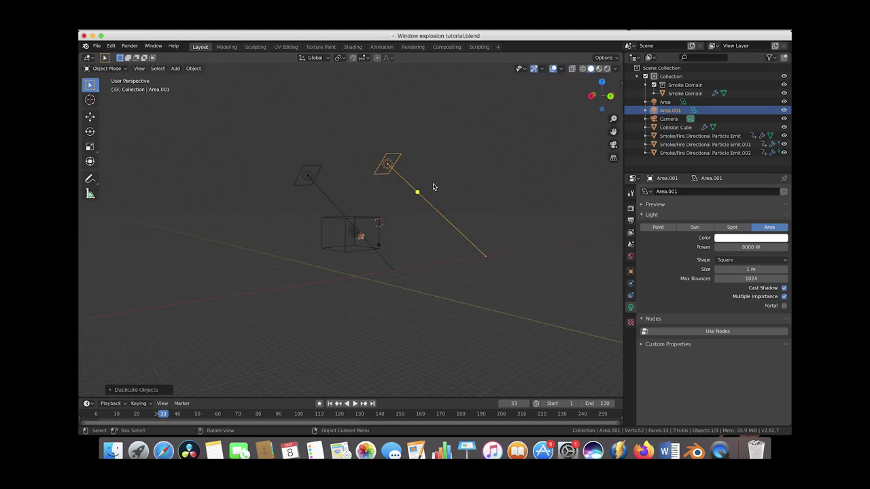
pyautogui.moveTo(434, 187); pyautogui.dragTo(374, 208, button='middle')
pyautogui.press('g')
pyautogui.click(310, 215)
# Rotate the duplicated area light around the global Z axis and tilt it so it aims at the explosion.
pyautogui.moveTo(310, 216); pyautogui.dragTo(311, 215, button='middle')
pyautogui.hscroll(-3, 309, 215)
pyautogui.press('r')
pyautogui.press('z')
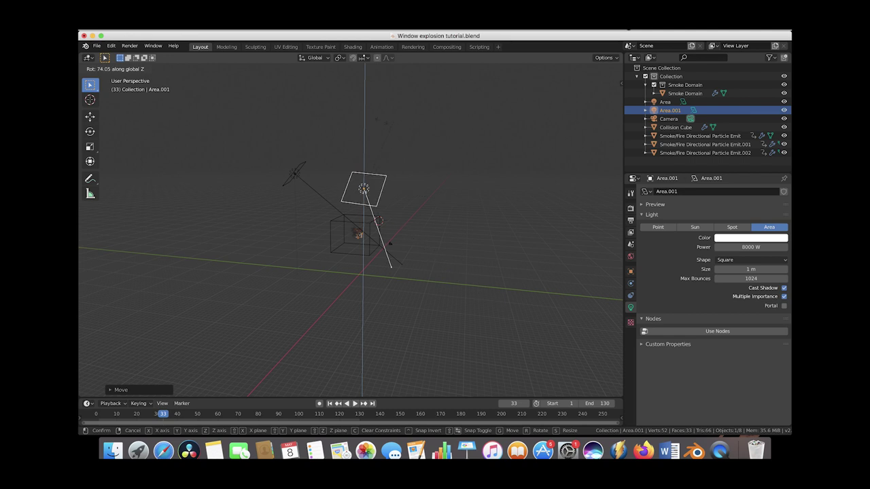
pyautogui.click(362, 136)
pyautogui.moveTo(367, 167); pyautogui.dragTo(382, 226, button='middle')
pyautogui.press('r')
pyautogui.click(381, 224)
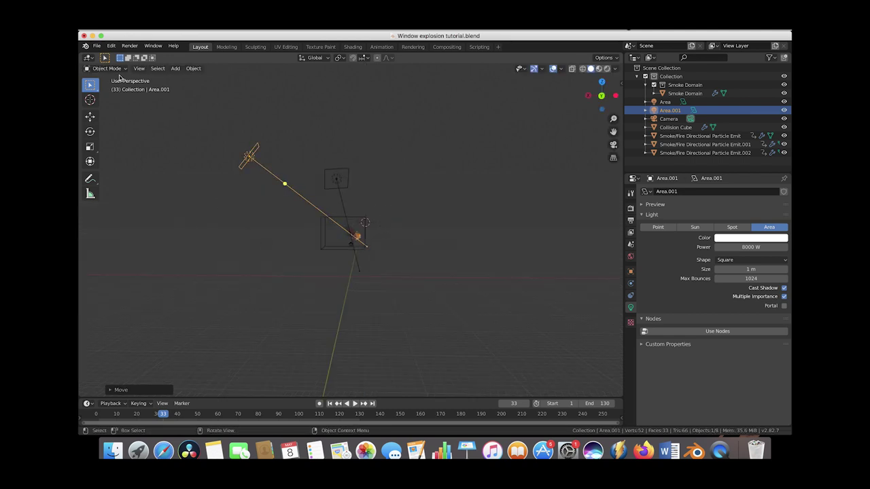
# Preview the explosion lit by both area lights through the camera in rendered shading.
pyautogui.click(138, 68)
pyautogui.moveTo(203, 166)
pyautogui.click(292, 167)
pyautogui.press('z')
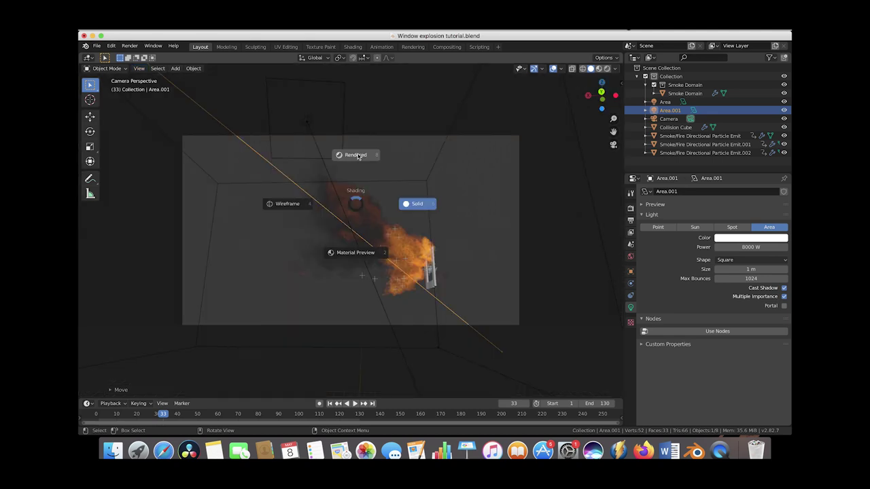
pyautogui.click(356, 155)
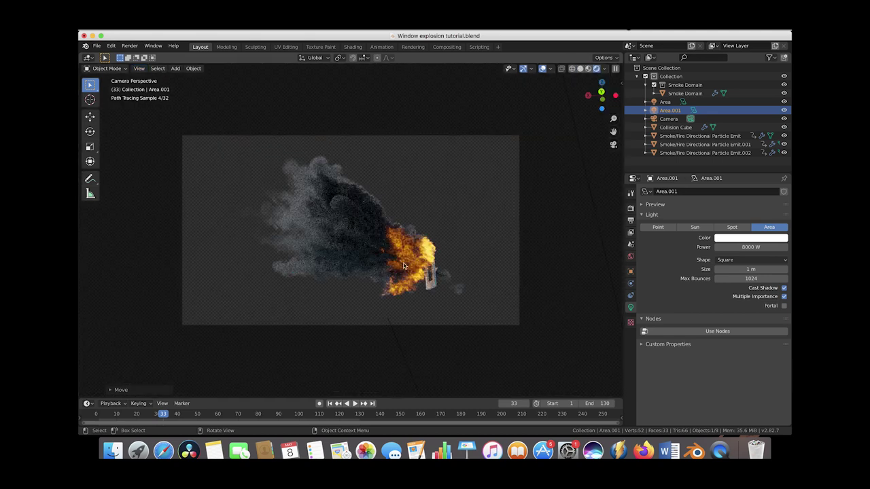
# In solid shading, move the duplicated area light directly above the explosion and rotate it to point straight down.
pyautogui.press('z')
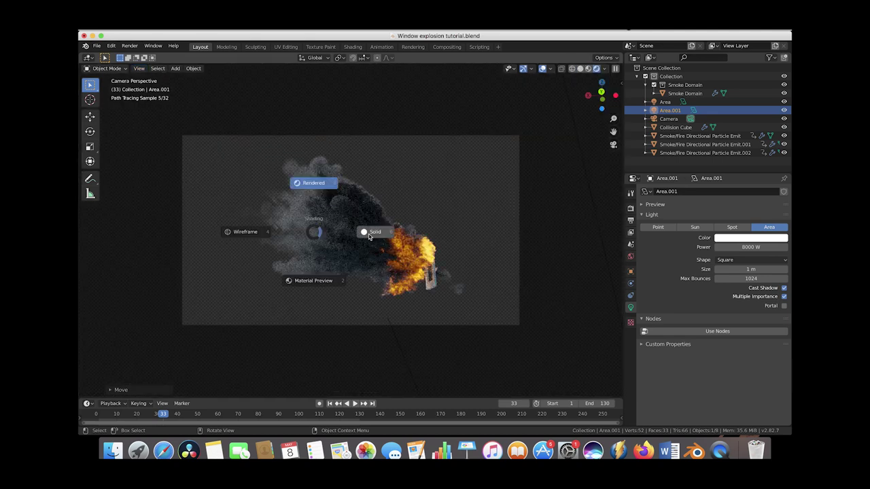
pyautogui.click(383, 233)
pyautogui.scroll(-3, 384, 234)
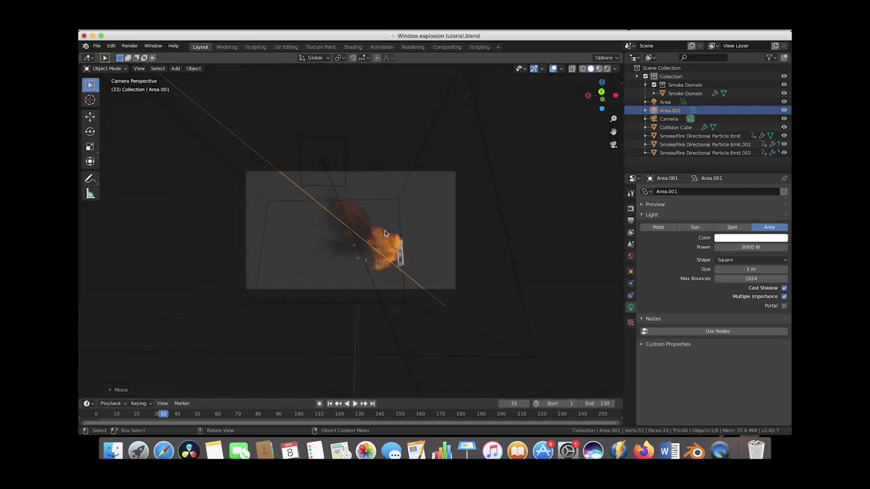
pyautogui.moveTo(385, 234); pyautogui.dragTo(369, 208, button='middle')
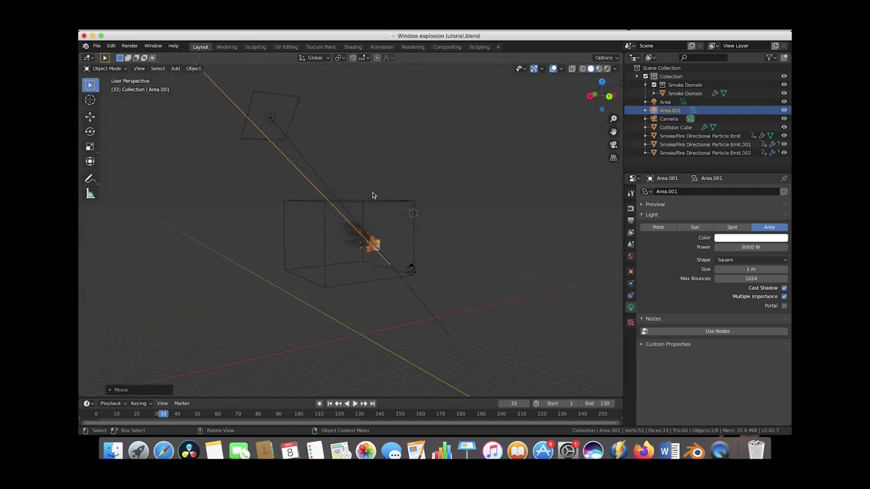
pyautogui.scroll(-2, 394, 192)
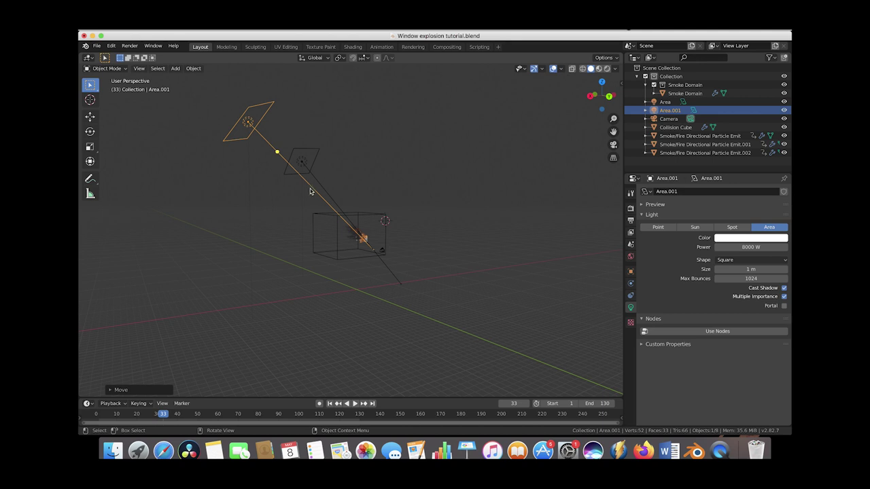
pyautogui.moveTo(362, 191); pyautogui.dragTo(361, 191, button='middle')
pyautogui.press('g')
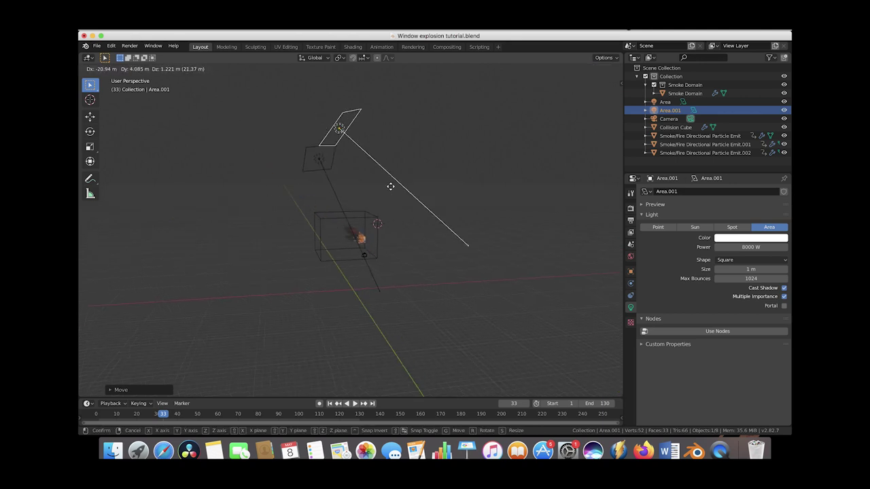
pyautogui.click(391, 190)
pyautogui.press('r')
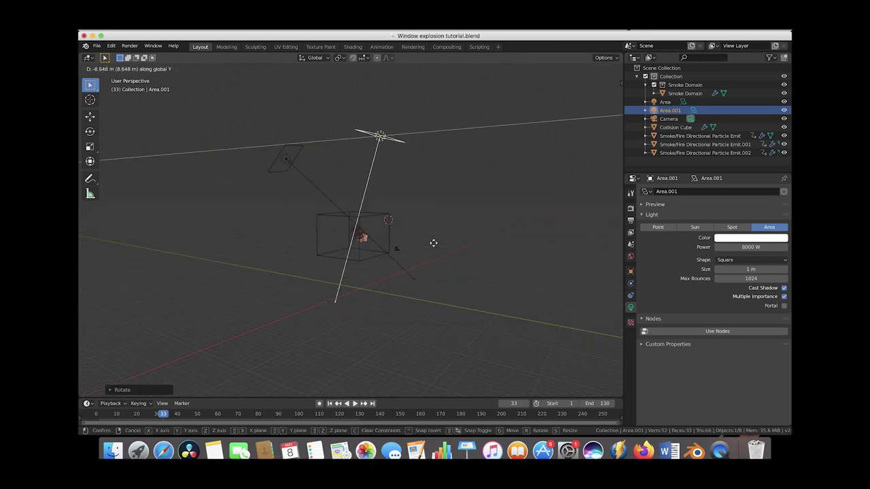
pyautogui.click(433, 243)
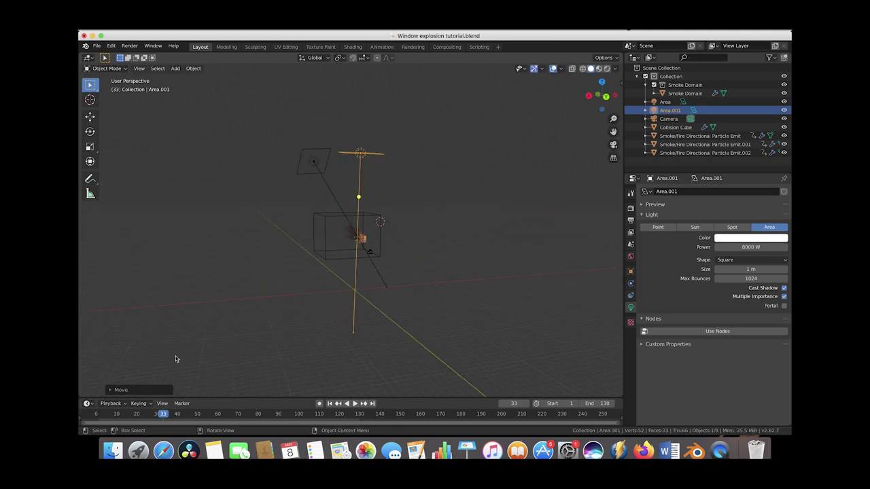
# Check the explosion with the overhead light through the camera in rendered shading.
pyautogui.click(140, 68)
pyautogui.moveTo(231, 166)
pyautogui.click(287, 167)
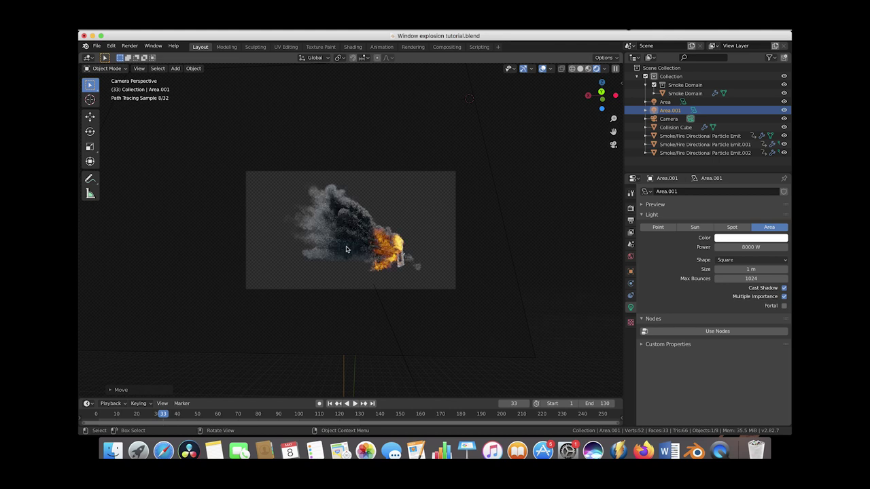
pyautogui.scroll(3, 345, 219)
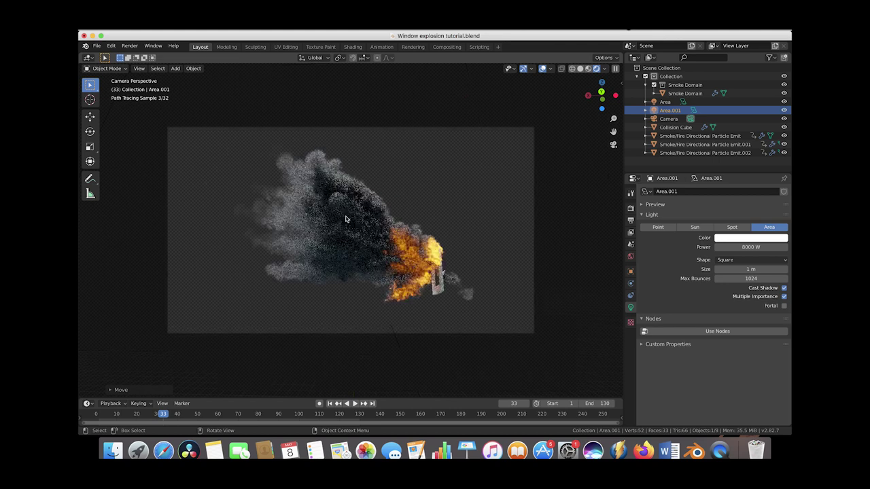
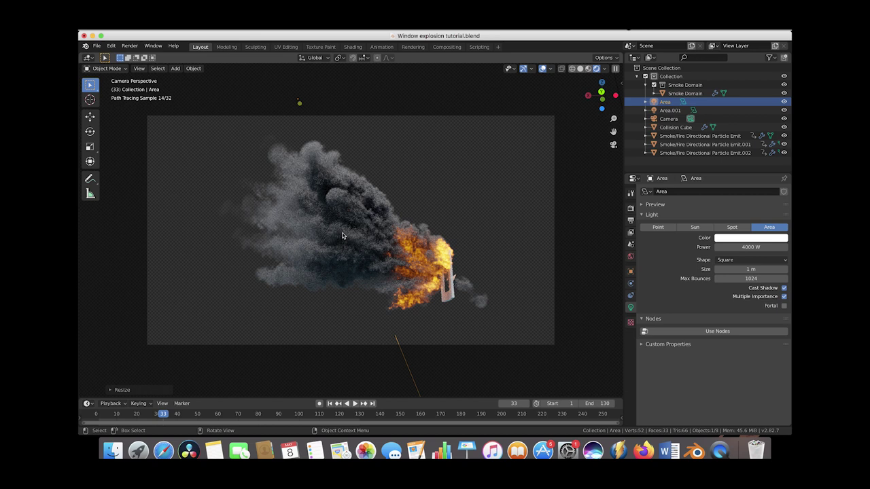
# Return to solid shading, select the smoke domain, and disable its fluid simulation in both the viewport and renders.
pyautogui.press('z')
pyautogui.click(413, 238)
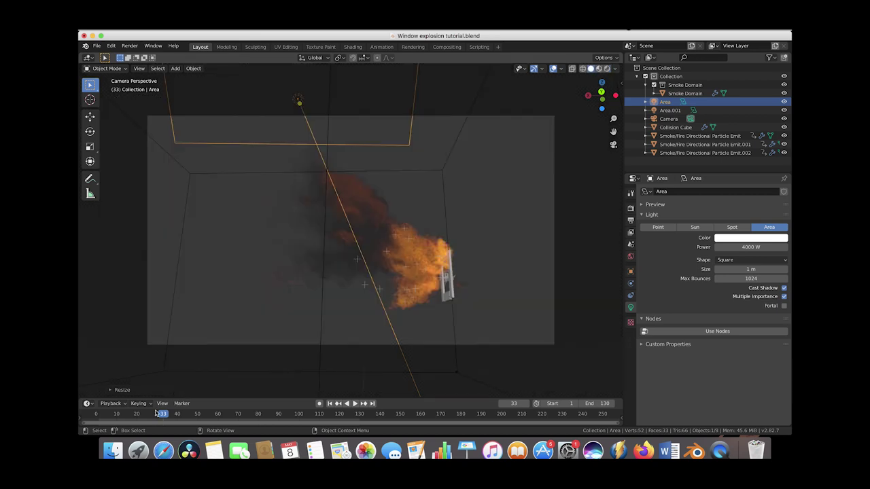
pyautogui.click(454, 151)
pyautogui.click(632, 310)
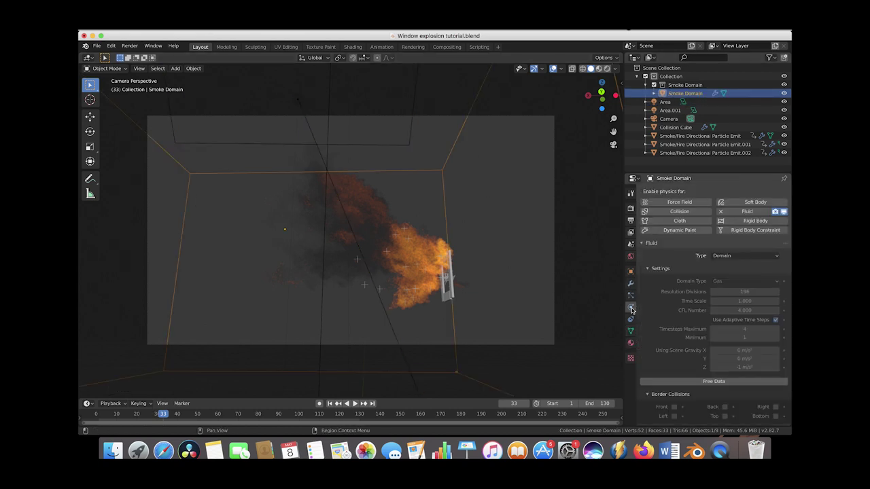
pyautogui.click(782, 212)
pyautogui.click(775, 212)
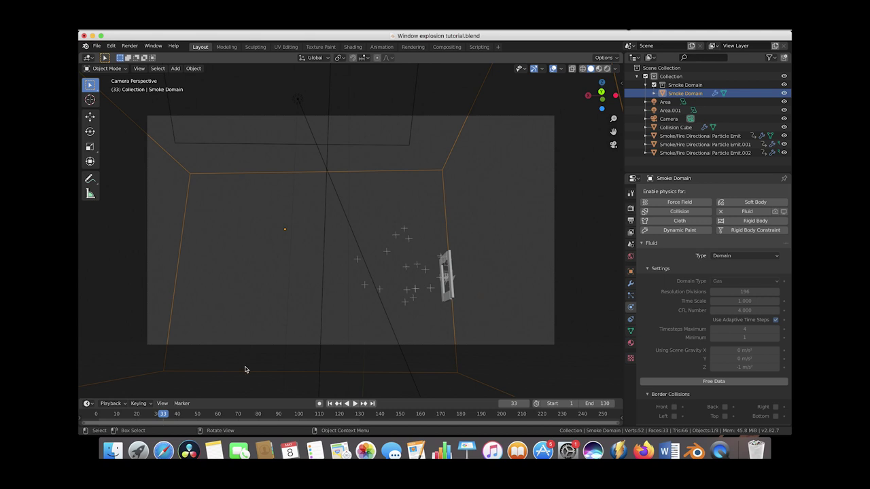
# Go to frame 24 and place the 3D cursor just behind the window frame.
pyautogui.click(144, 418)
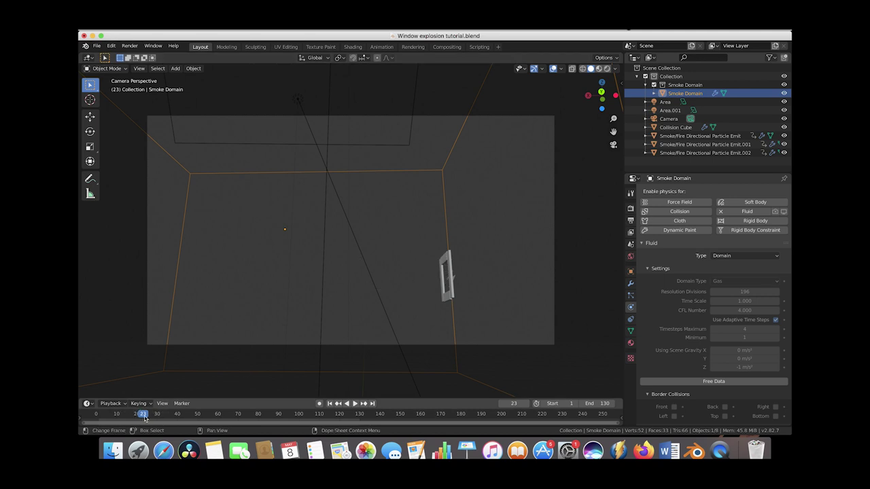
pyautogui.click(145, 417)
pyautogui.click(89, 99)
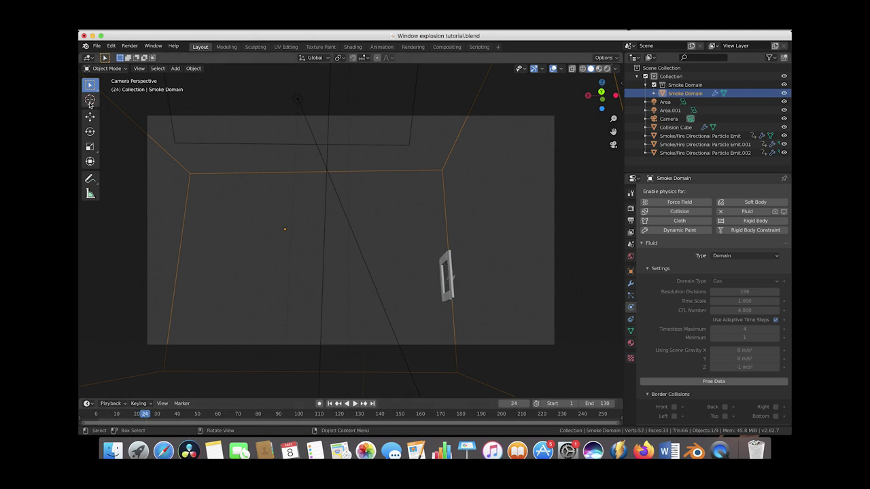
pyautogui.click(450, 278)
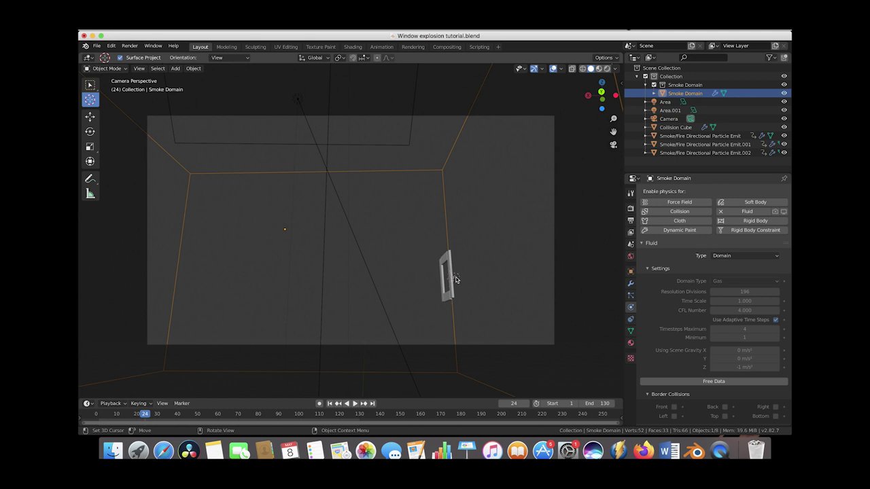
# In the KHAOS add-on, turn off Dynamic Smoke/Fire and generate a directional burst of glass particles at the 3D cursor.
pyautogui.click(620, 84)
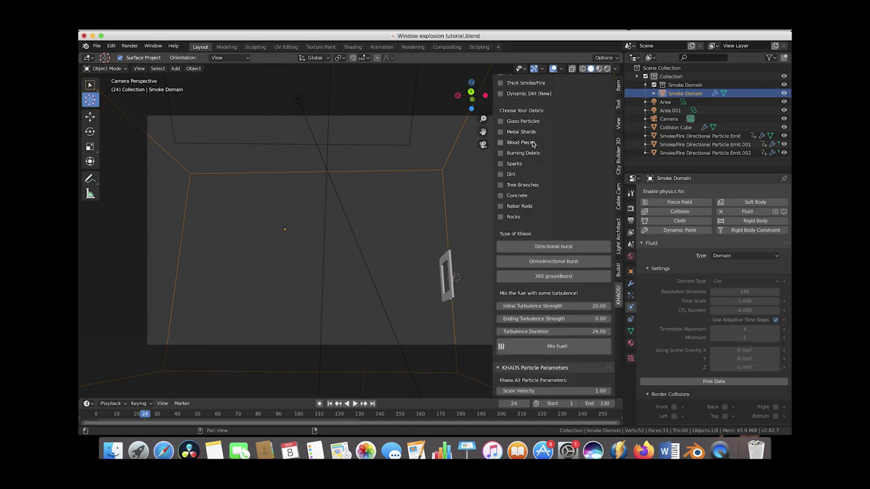
pyautogui.click(500, 129)
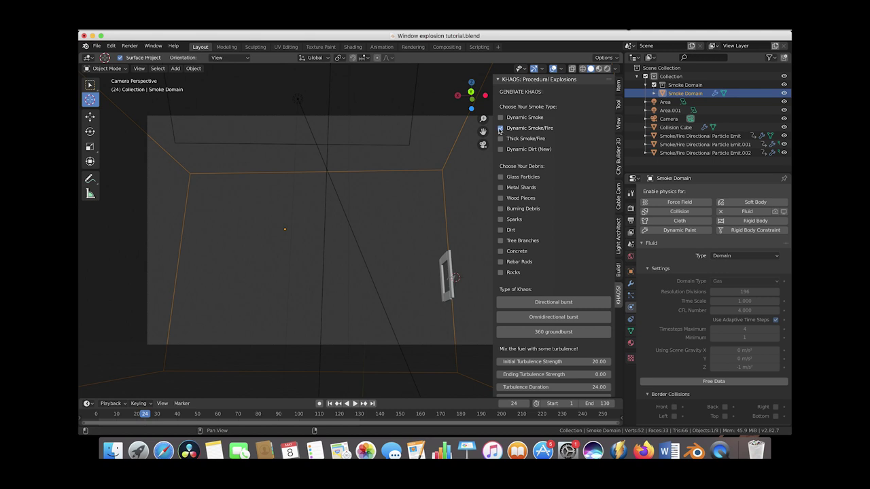
pyautogui.click(501, 129)
pyautogui.scroll(-6, 571, 344)
pyautogui.scroll(-2, 571, 344)
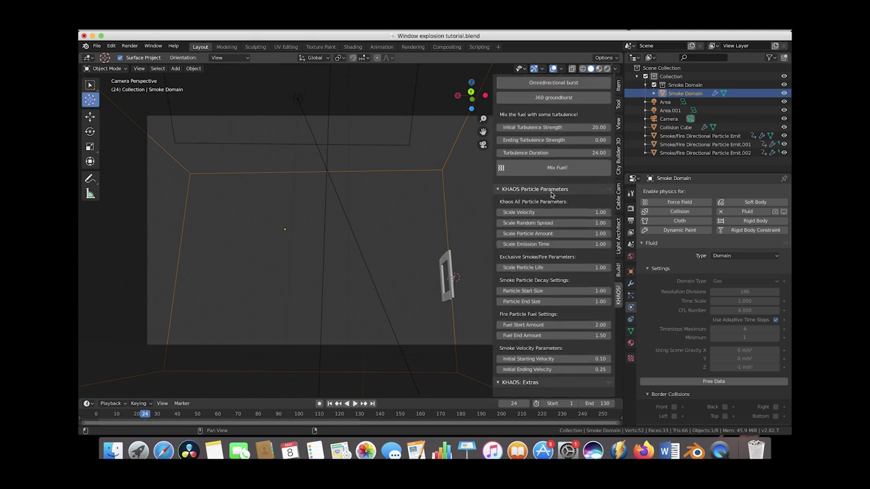
pyautogui.scroll(8, 557, 294)
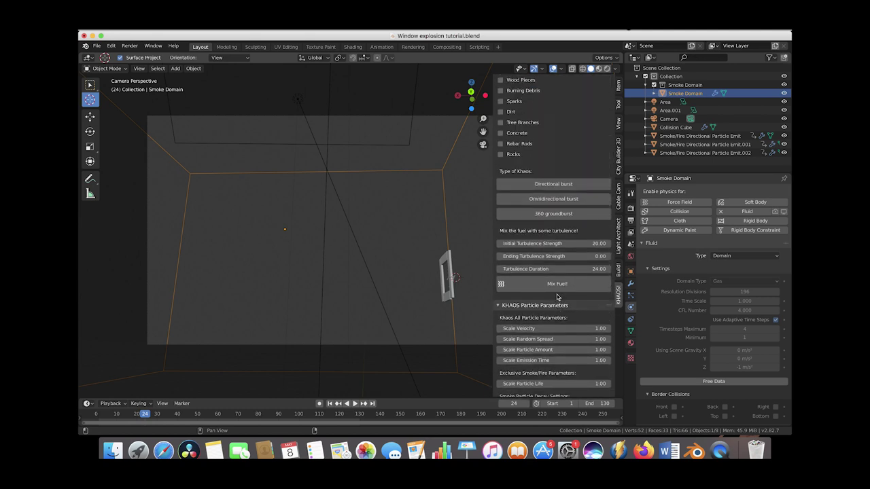
pyautogui.click(555, 185)
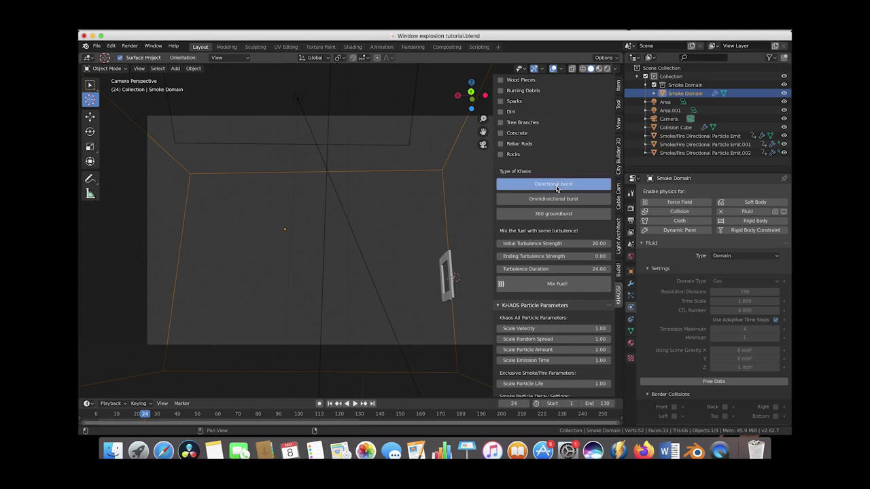
# Scale the glass particle emitter down to fit within the window opening.
pyautogui.hscroll(-10, 332, 245)
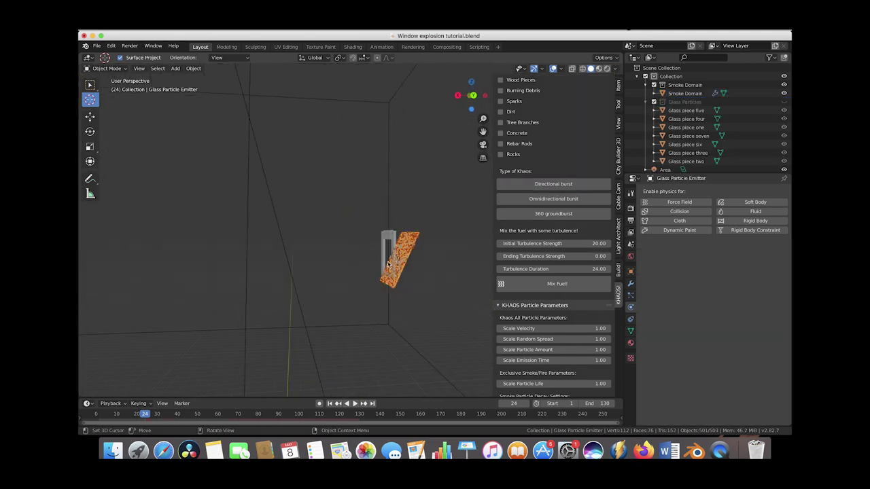
pyautogui.scroll(-4, 404, 263)
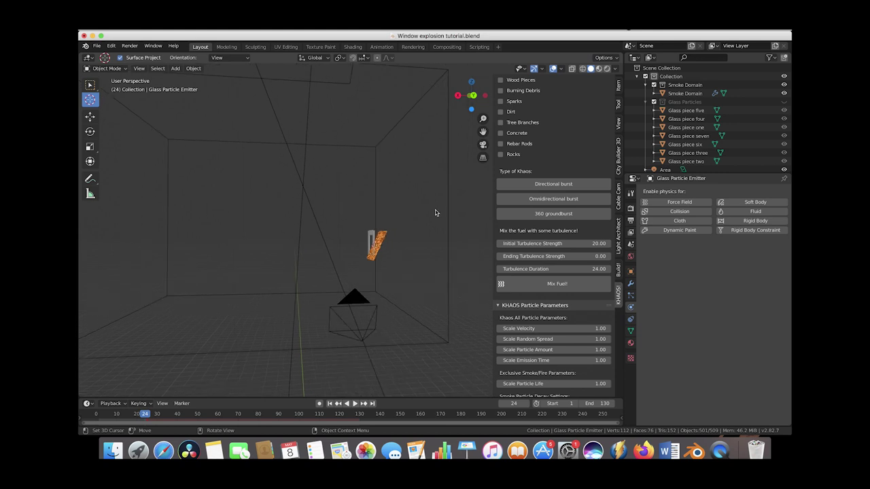
pyautogui.press('s')
pyautogui.click(406, 231)
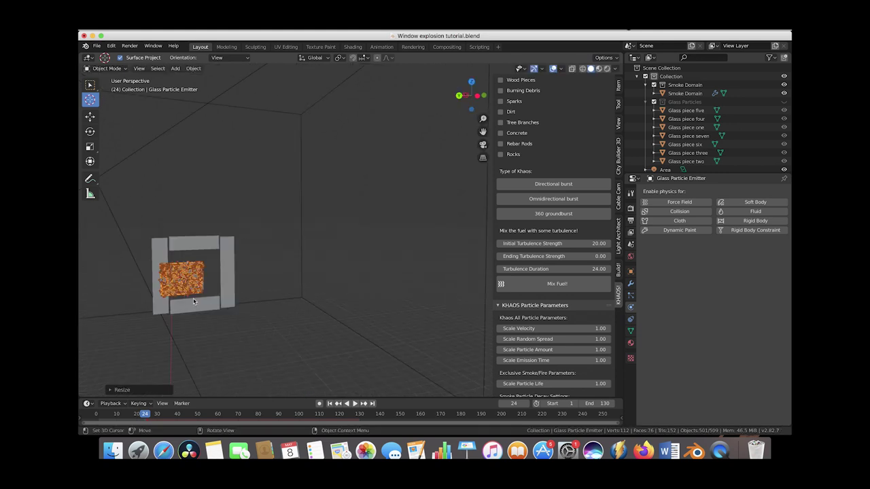
# Move the glass particle emitter so it lines up with the window opening, just behind the frame.
pyautogui.keyDown('shift'); pyautogui.hscroll(-5, 194, 301); pyautogui.keyUp('shift')
pyautogui.hscroll(5, 193, 301)
pyautogui.press('g')
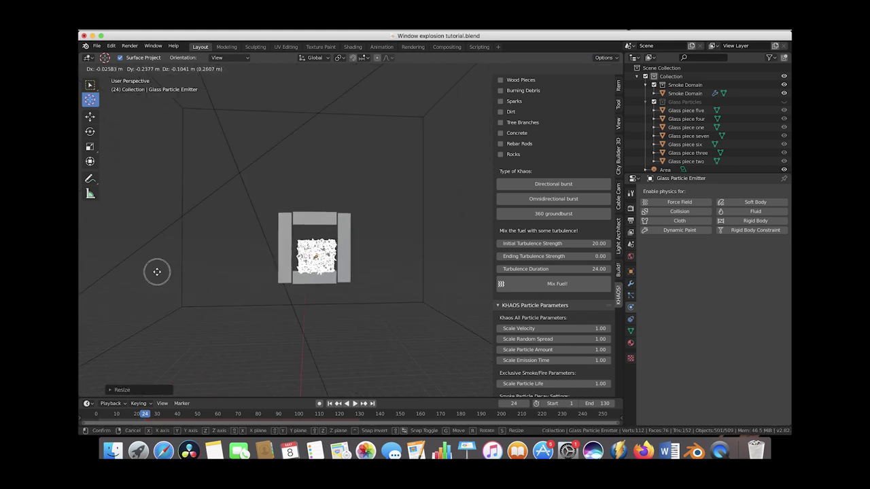
pyautogui.click(157, 272)
pyautogui.hscroll(-5, 157, 272)
pyautogui.hscroll(5, 157, 272)
pyautogui.hscroll(-5, 183, 275)
pyautogui.hscroll(5, 182, 275)
pyautogui.press('g')
pyautogui.click(225, 286)
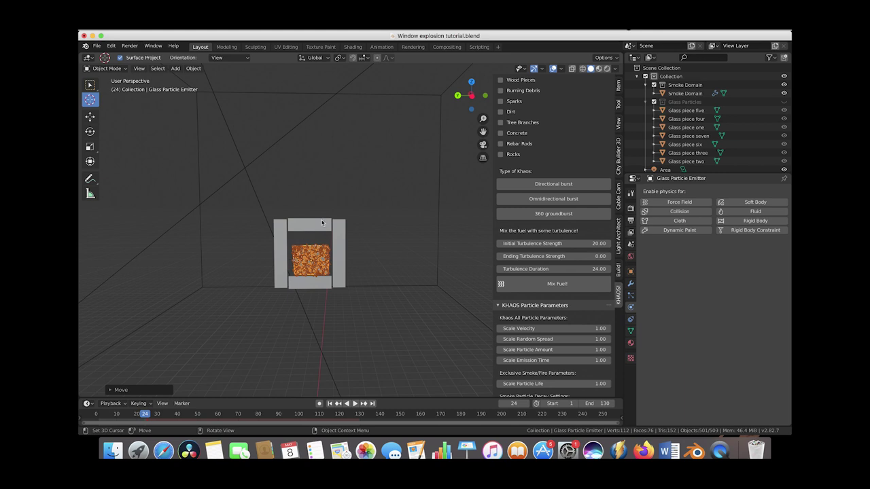
pyautogui.hscroll(-5, 333, 323)
pyautogui.scroll(-5, 330, 222)
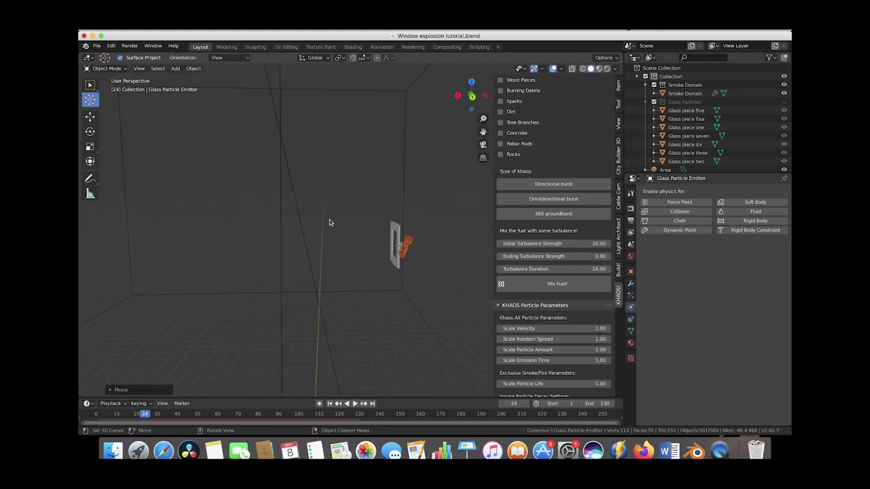
# Reposition the glass particle emitter behind the window frame while checking the burst around frames 29 to 33.
pyautogui.moveTo(113, 418); pyautogui.dragTo(164, 424)
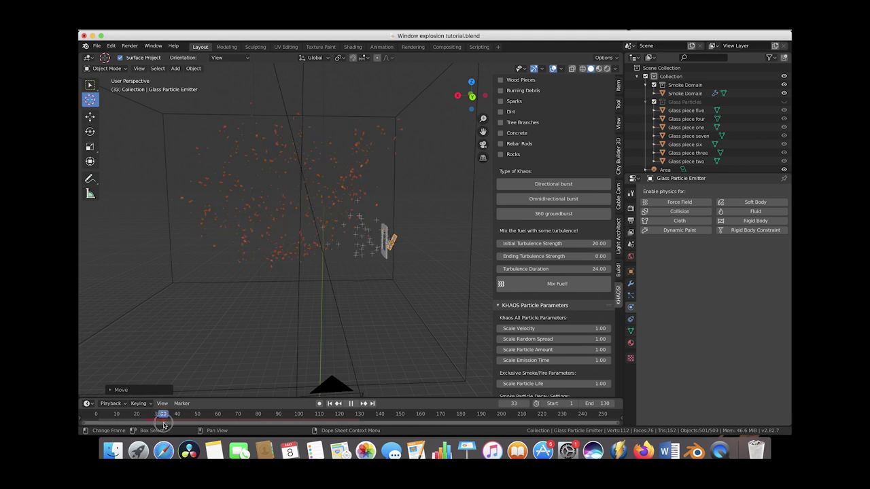
pyautogui.hscroll(5, 318, 281)
pyautogui.hscroll(3, 318, 280)
pyautogui.press('g')
pyautogui.click(408, 237)
pyautogui.click(155, 416)
pyautogui.scroll(5, 310, 274)
pyautogui.scroll(-5, 309, 274)
pyautogui.press('g')
pyautogui.click(386, 266)
# Try to rotate the glass particle emitter slightly about the global X axis.
pyautogui.press('r')
pyautogui.press('x')
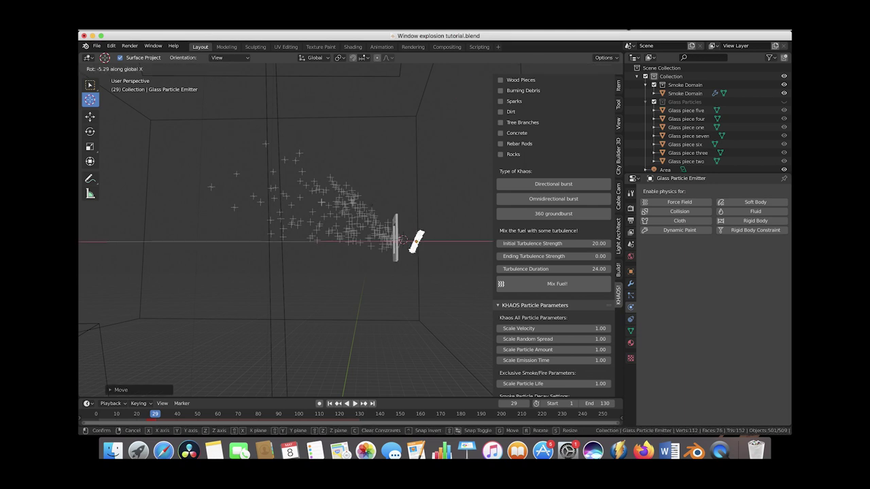
pyautogui.click(416, 241)
pyautogui.press('space')
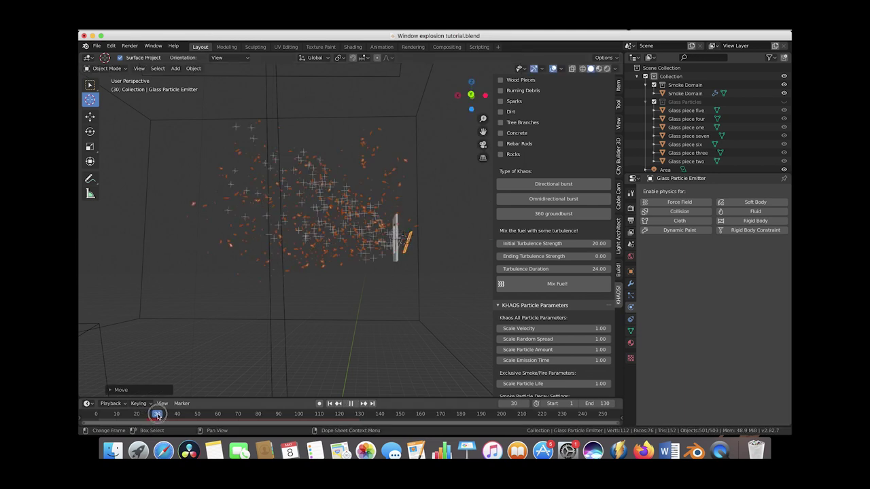
# Scrub the animation to frame 42 and examine how far the glass pieces spread through the domain.
pyautogui.moveTo(163, 415); pyautogui.dragTo(181, 416)
pyautogui.moveTo(289, 204)
pyautogui.mouseDown(button='middle')
pyautogui.moveTo(347, 196)
pyautogui.moveTo(278, 195)
pyautogui.mouseUp(button='middle')
pyautogui.scroll(-10, 334, 129)
pyautogui.scroll(8, 350, 233)
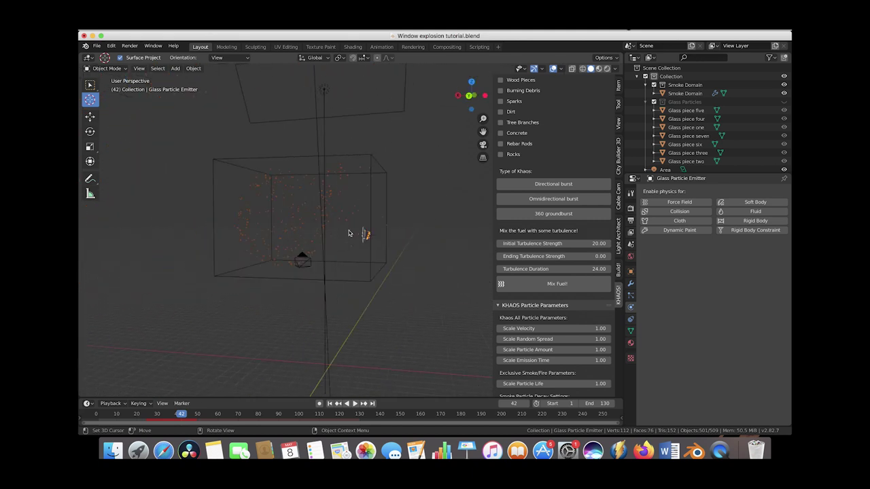
pyautogui.scroll(2, 348, 233)
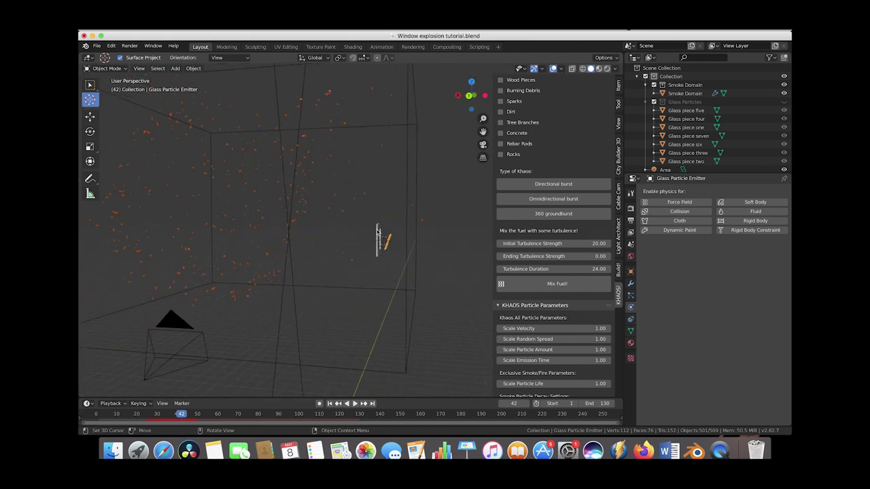
# Scale the glass particle emitter up slightly and review the burst to frame 37 from several angles.
pyautogui.moveTo(381, 231); pyautogui.dragTo(402, 234, button='middle')
pyautogui.press('s')
pyautogui.click(406, 229)
pyautogui.scroll(-2, 406, 230)
pyautogui.click(113, 416)
pyautogui.moveTo(113, 416); pyautogui.dragTo(152, 417)
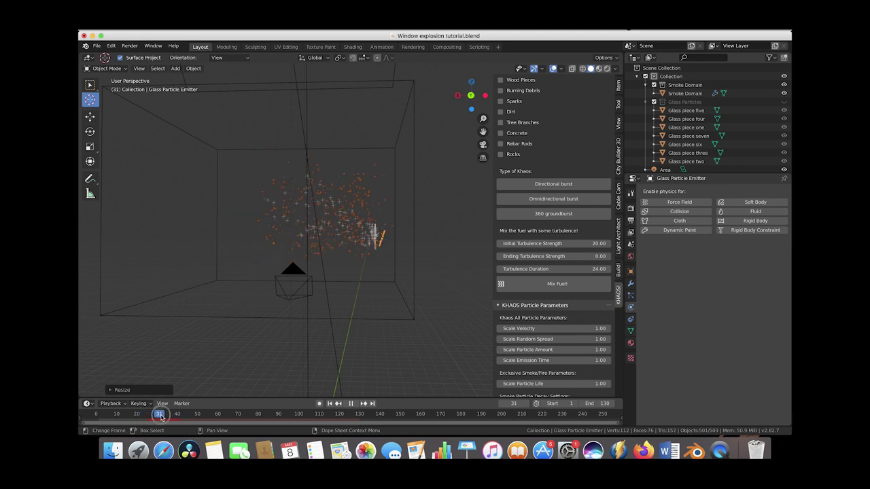
pyautogui.press('space')
pyautogui.moveTo(393, 240); pyautogui.dragTo(378, 245, button='middle')
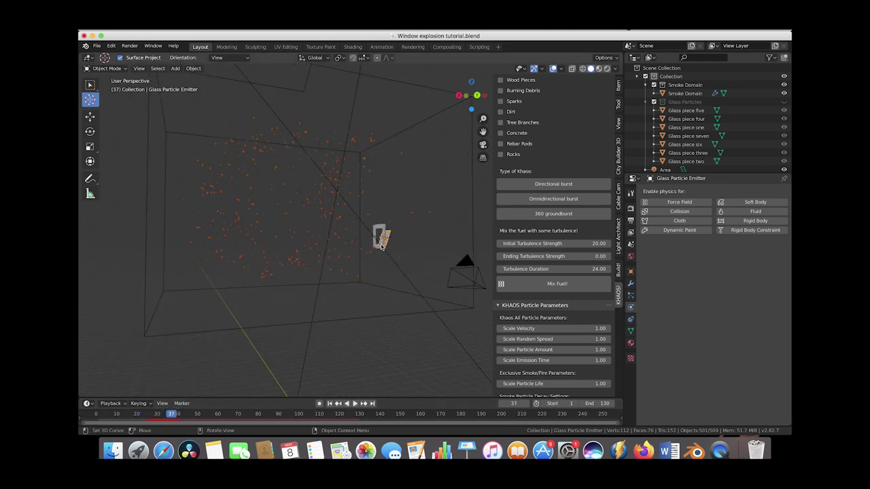
pyautogui.moveTo(413, 252); pyautogui.dragTo(367, 207, button='middle')
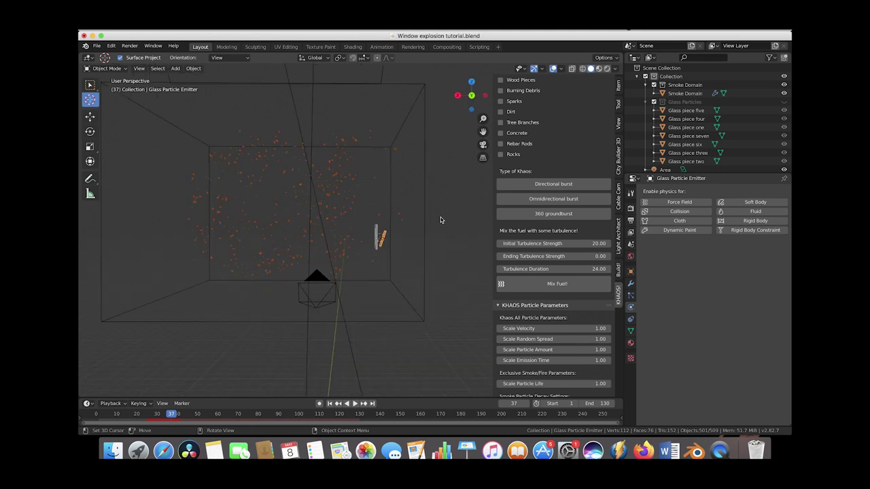
# Set the glass particle system's emission number to 700 and replay the burst to about frame 39.
pyautogui.click(631, 297)
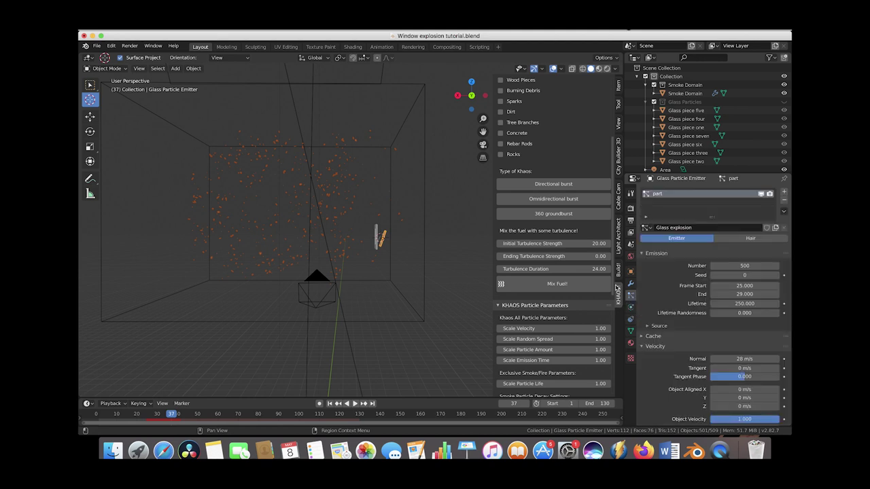
pyautogui.scroll(-2, 740, 258)
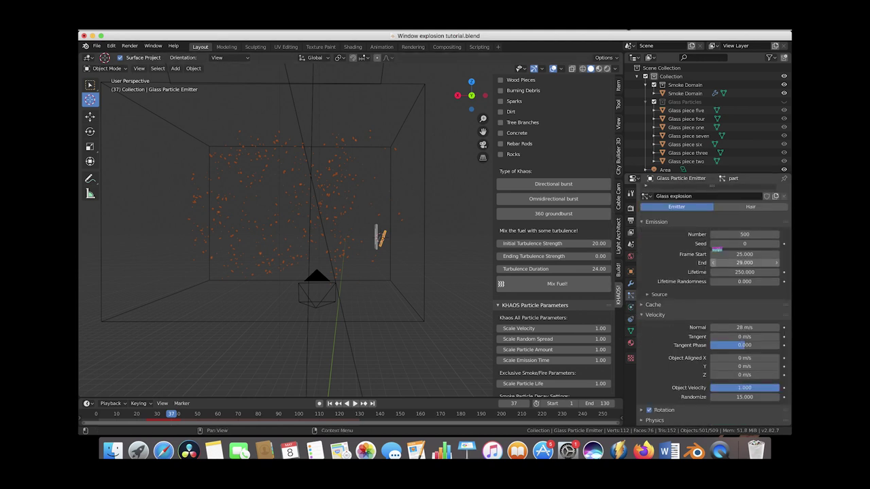
pyautogui.click(743, 235)
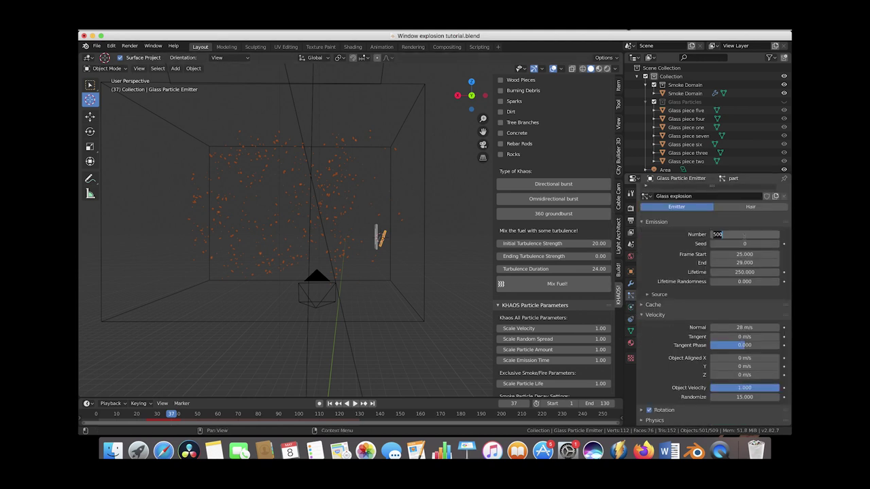
pyautogui.write('700')
pyautogui.press('Return')
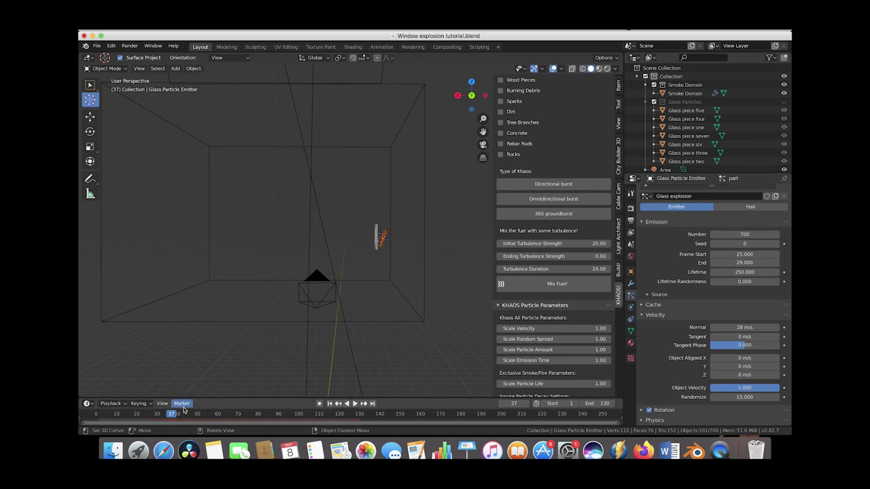
pyautogui.moveTo(117, 418); pyautogui.dragTo(176, 418)
# Set the glass particles' velocity randomization to 18 and replay the burst to frame 38.
pyautogui.scroll(-2, 744, 327)
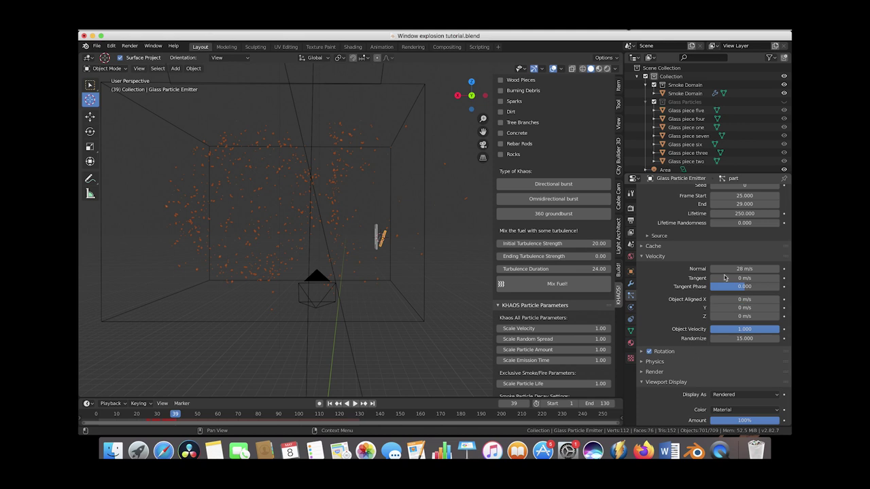
pyautogui.click(744, 339)
pyautogui.write('18')
pyautogui.press('Return')
pyautogui.moveTo(132, 413); pyautogui.dragTo(173, 413)
pyautogui.moveTo(339, 299); pyautogui.dragTo(350, 312, button='middle')
# Set the glass particles' render scale to 0.1 and scale randomness to 0.8, and check the burst at frame 36.
pyautogui.scroll(-5, 720, 367)
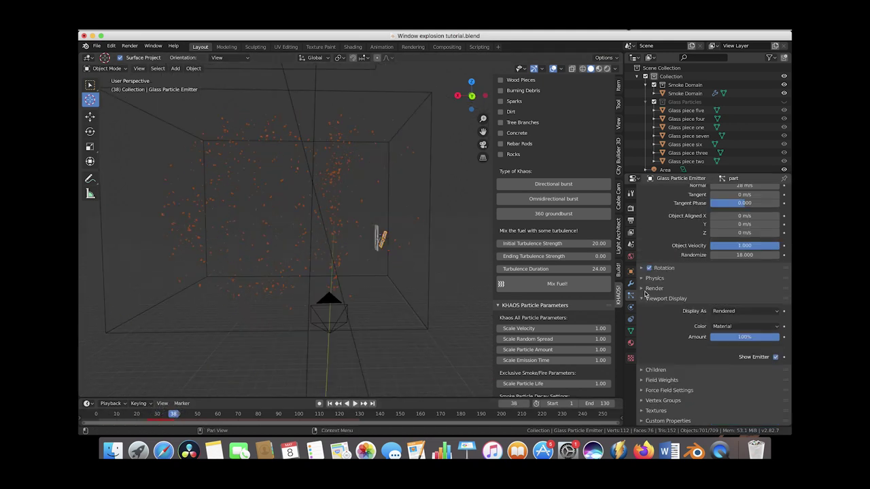
pyautogui.click(647, 290)
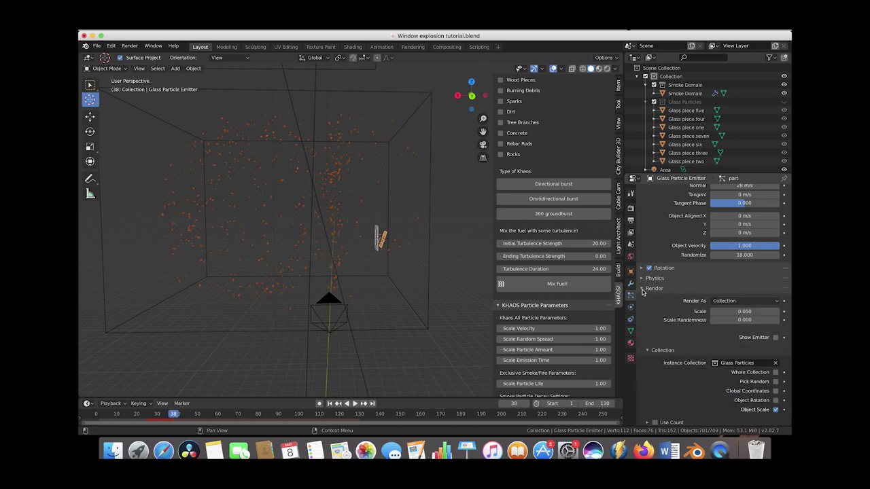
pyautogui.click(735, 311)
pyautogui.click(733, 312)
pyautogui.press('Return')
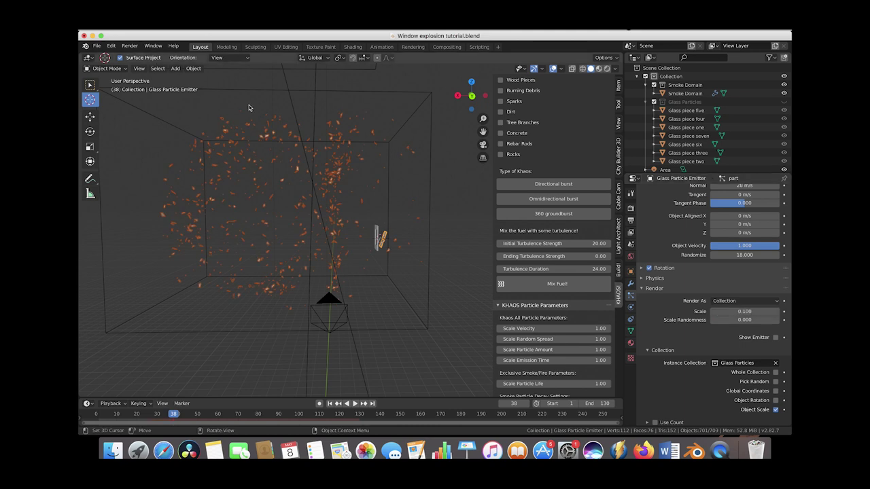
pyautogui.moveTo(729, 322); pyautogui.dragTo(765, 322)
pyautogui.moveTo(137, 418); pyautogui.dragTo(170, 420)
pyautogui.hscroll(-3, 310, 293)
pyautogui.scroll(-5, 311, 293)
pyautogui.scroll(5, 311, 293)
# Set the glass particles' render scale to 0.07 and view the burst at frame 40.
pyautogui.click(747, 311)
pyautogui.write('0.')
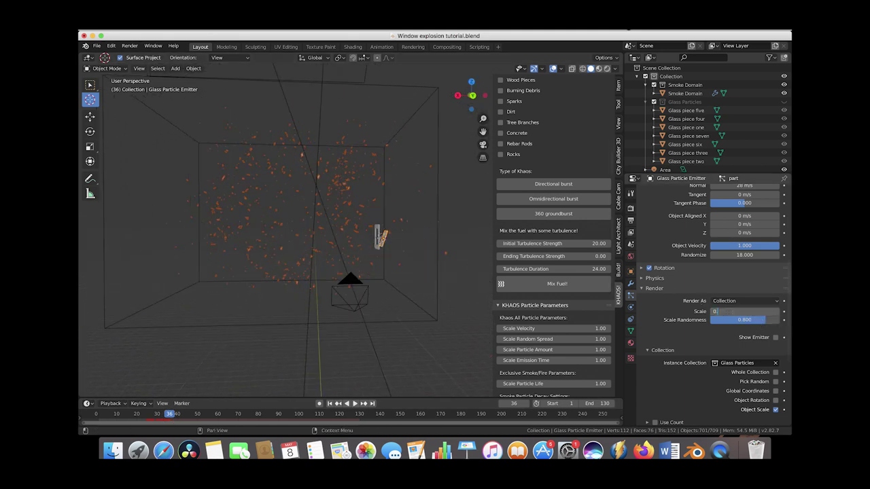
pyautogui.write('7')
pyautogui.press('Return')
pyautogui.moveTo(154, 418); pyautogui.dragTo(179, 419)
pyautogui.hscroll(-10, 340, 262)
pyautogui.hscroll(7, 341, 261)
# Set the glass particles' scale randomness to 0.6 and check the burst at frame 36.
pyautogui.click(741, 319)
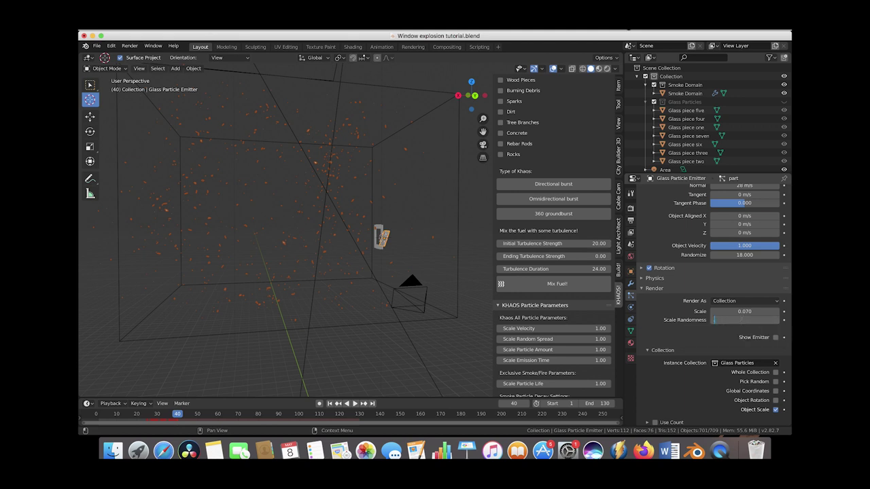
pyautogui.write('0.6')
pyautogui.press('Return')
pyautogui.moveTo(155, 417); pyautogui.dragTo(170, 418)
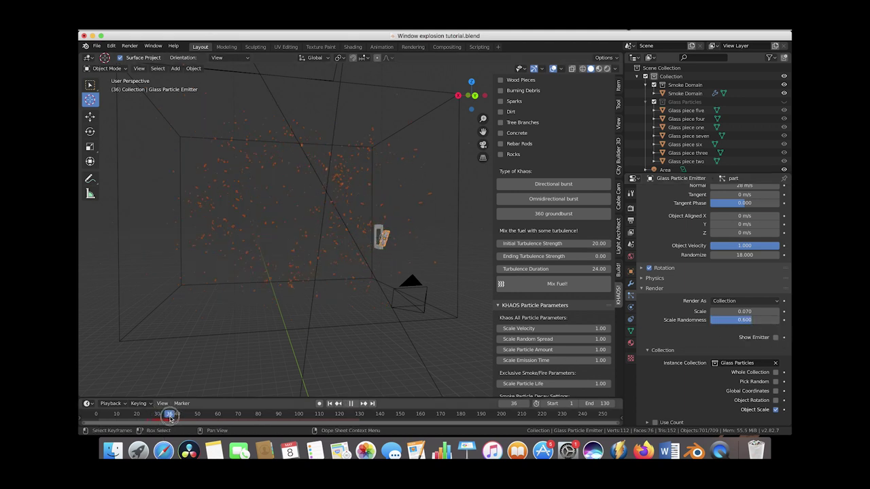
pyautogui.hscroll(10, 315, 256)
pyautogui.hscroll(-7, 315, 256)
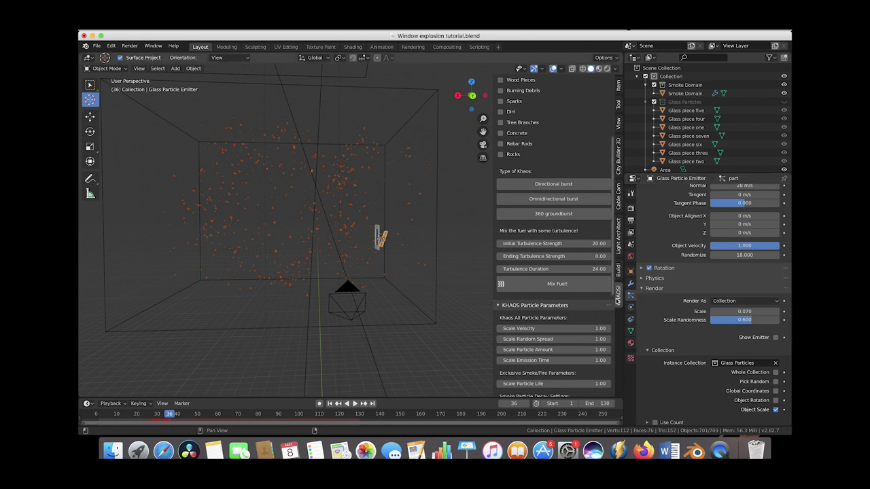
# Open the glass particles' Physics settings and scrub the timeline to examine how the debris slows and falls.
pyautogui.scroll(-3, 650, 332)
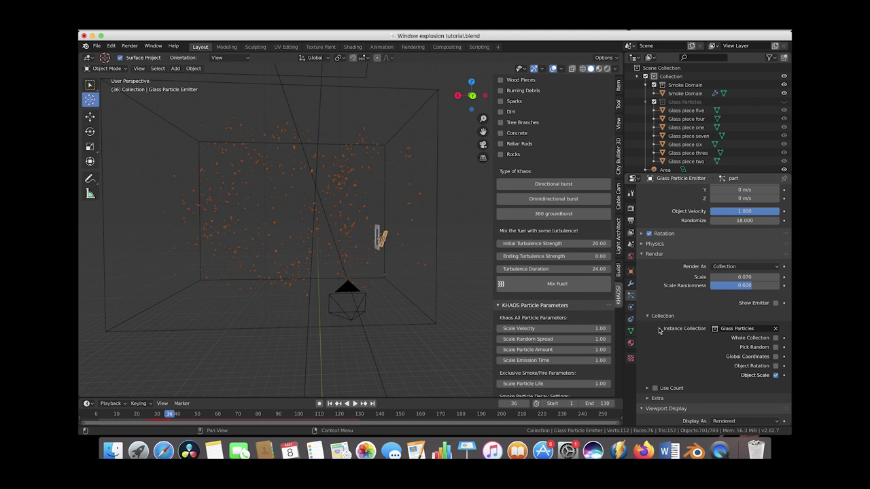
pyautogui.click(642, 244)
pyautogui.scroll(-1, 680, 310)
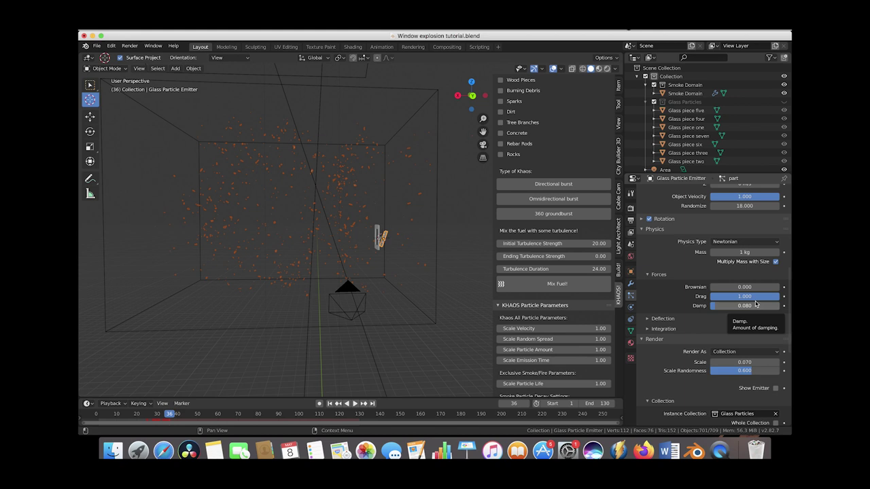
pyautogui.moveTo(112, 415); pyautogui.dragTo(140, 436)
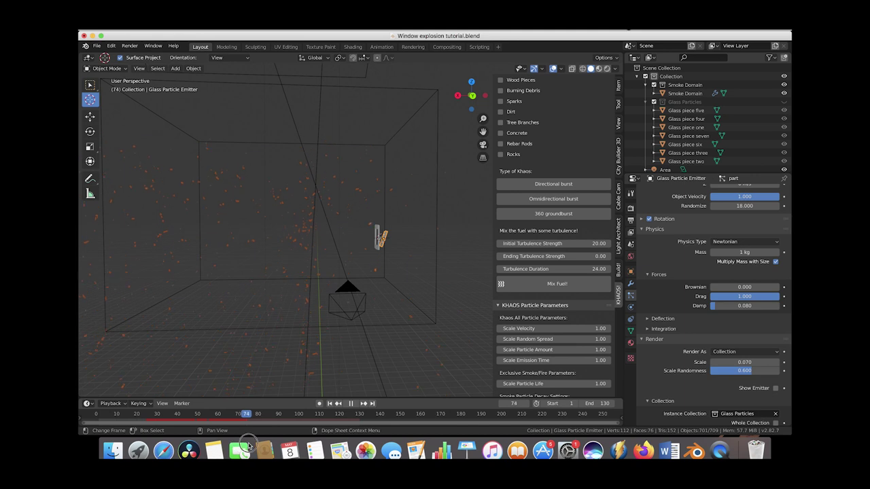
pyautogui.moveTo(236, 446); pyautogui.dragTo(210, 454)
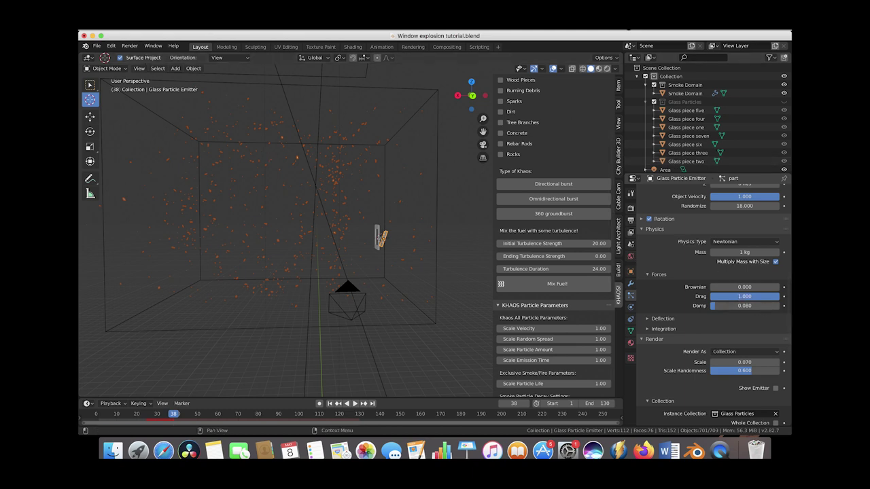
# Set the glass particles' Drag to 0.7 and Damp to 0.03, and replay the burst to frame 46.
pyautogui.click(744, 296)
pyautogui.write('.7')
pyautogui.press('Tab')
pyautogui.click(733, 306)
pyautogui.write('3')
pyautogui.press('Return')
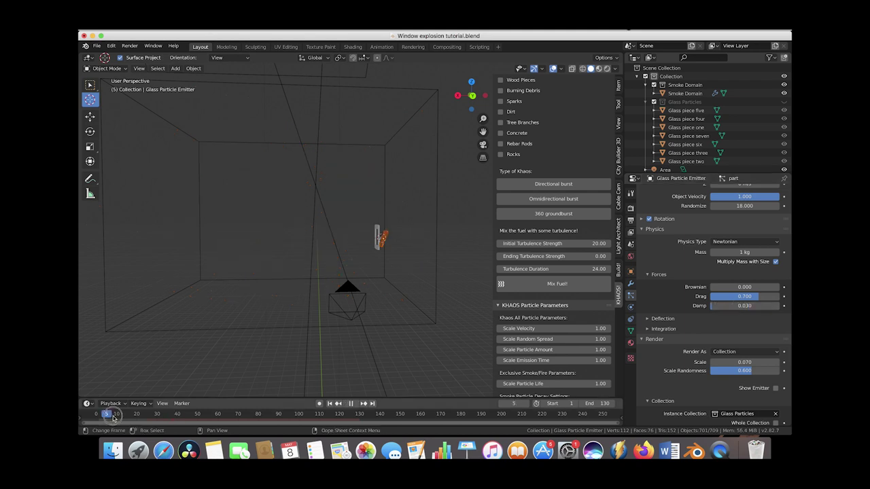
pyautogui.moveTo(110, 417); pyautogui.dragTo(165, 419)
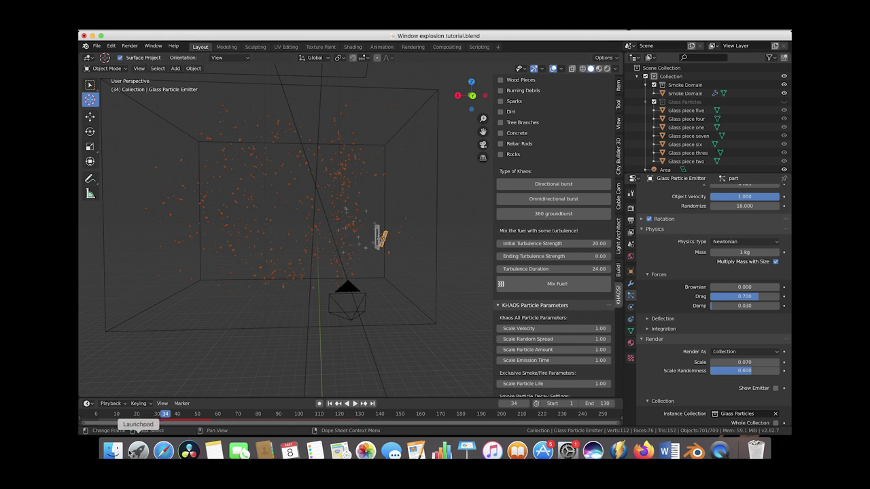
pyautogui.moveTo(133, 415); pyautogui.dragTo(190, 415)
# Set the glass emission end frame to 30 and check the burst at frame 35 from several angles.
pyautogui.scroll(8, 692, 257)
pyautogui.scroll(1, 692, 256)
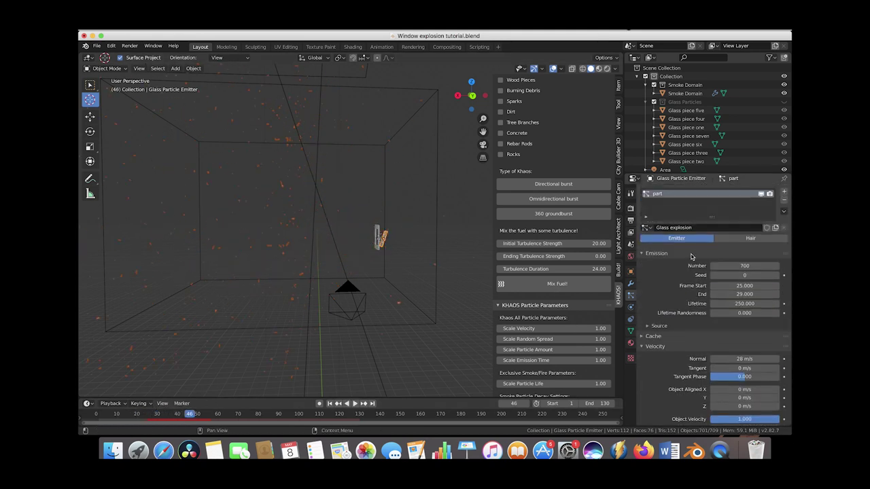
pyautogui.click(747, 294)
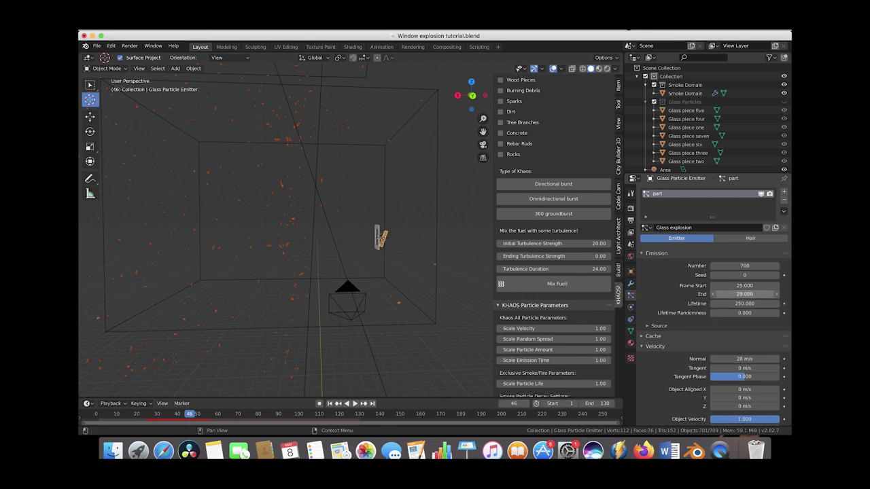
pyautogui.write('30')
pyautogui.press('Return')
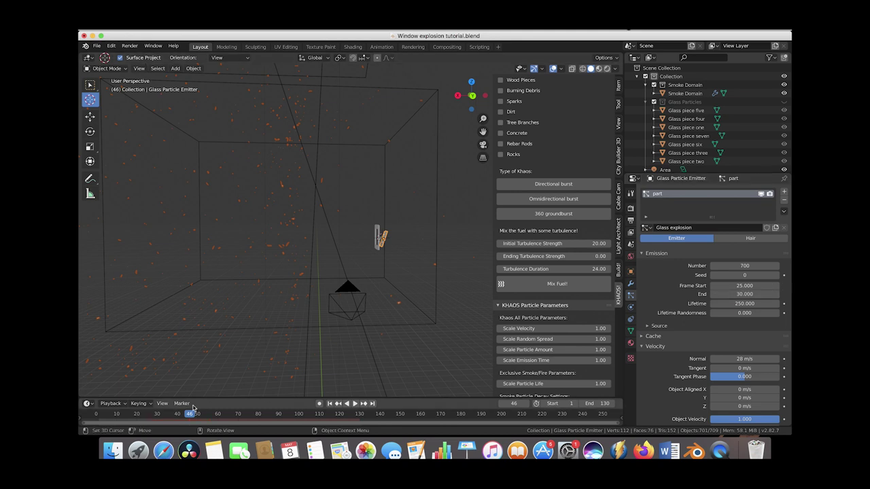
pyautogui.click(123, 415)
pyautogui.press('space')
pyautogui.moveTo(123, 415); pyautogui.dragTo(167, 415)
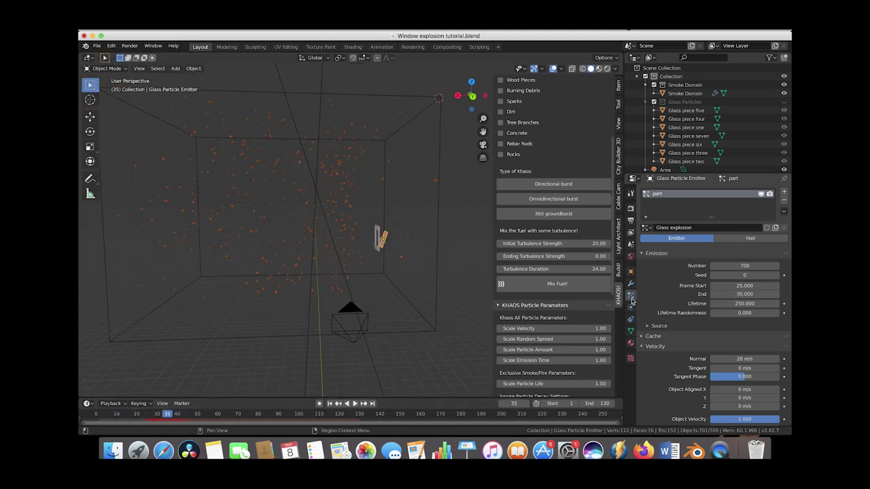
pyautogui.hscroll(-6, 345, 195)
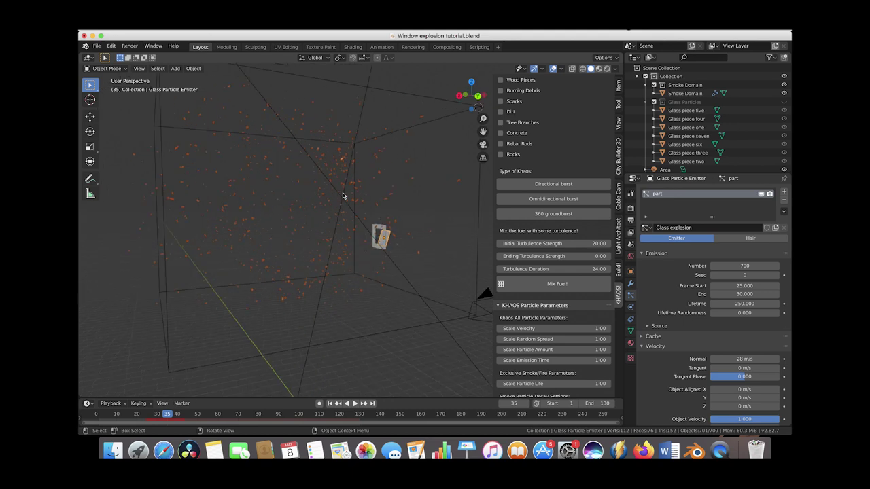
pyautogui.hscroll(5, 337, 196)
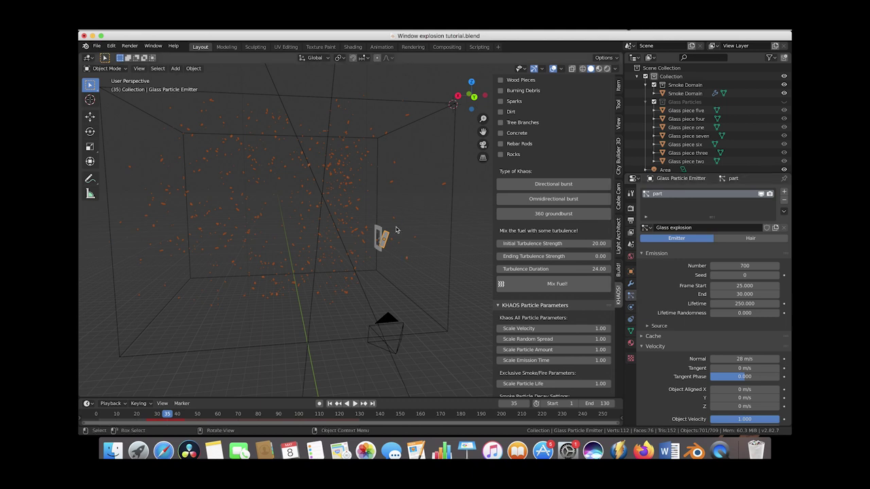
# Bake the glass particle system's cache and scrub the baked burst to frame 30.
pyautogui.scroll(-2, 663, 299)
pyautogui.click(642, 300)
pyautogui.scroll(-5, 645, 302)
pyautogui.click(675, 306)
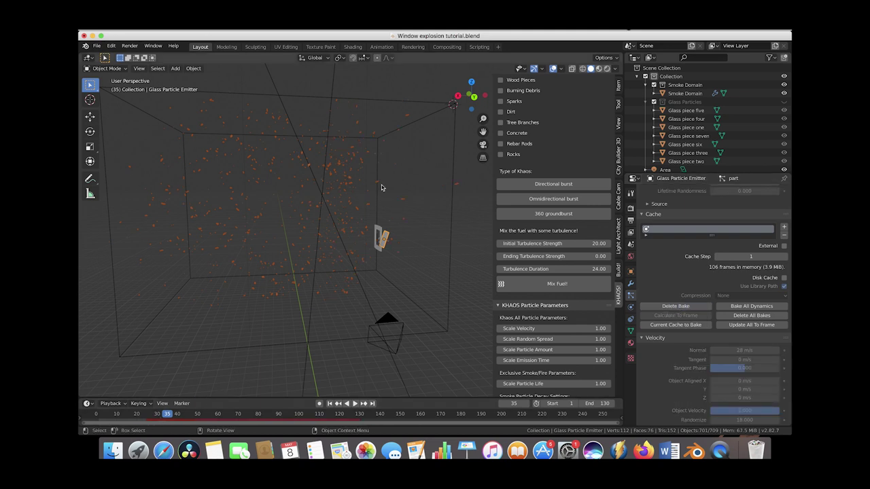
pyautogui.moveTo(142, 412); pyautogui.dragTo(158, 426)
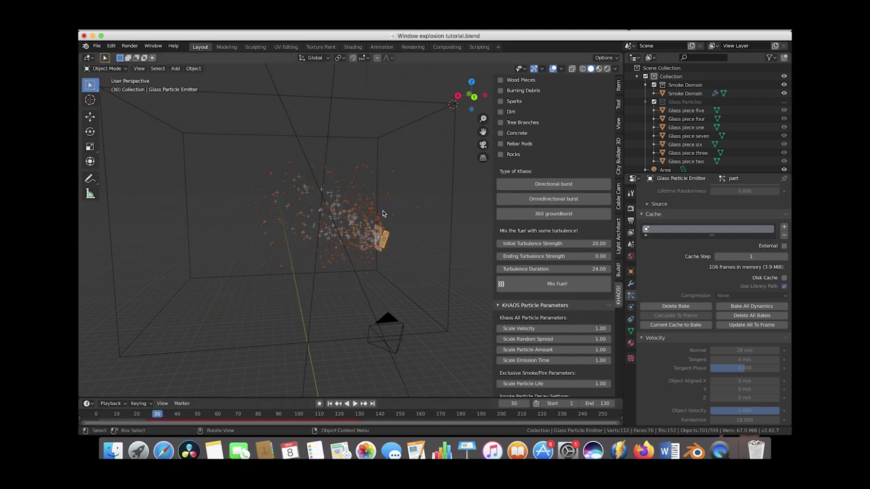
# Enable the smoke domain's fluid simulation for the viewport and render.
pyautogui.click(455, 163)
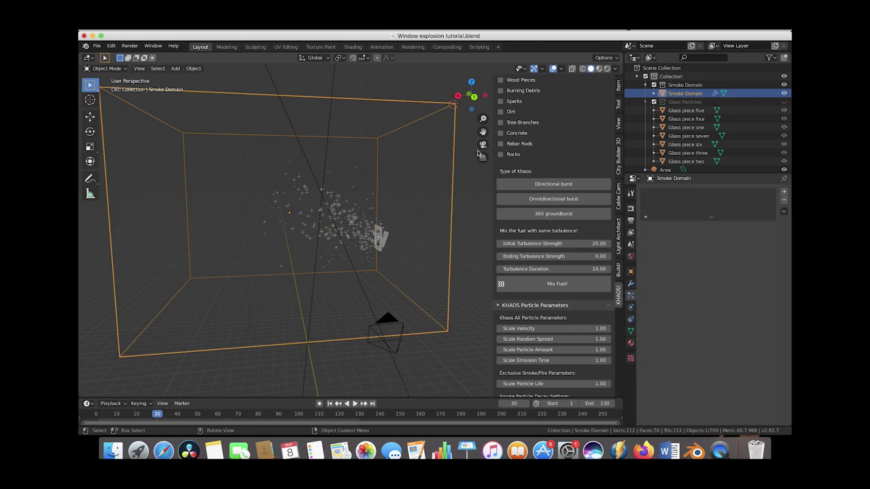
pyautogui.click(631, 307)
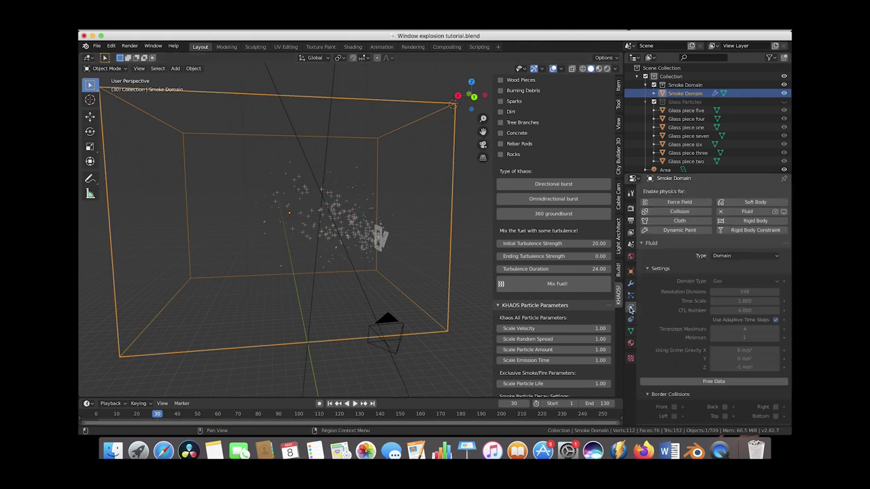
pyautogui.click(777, 214)
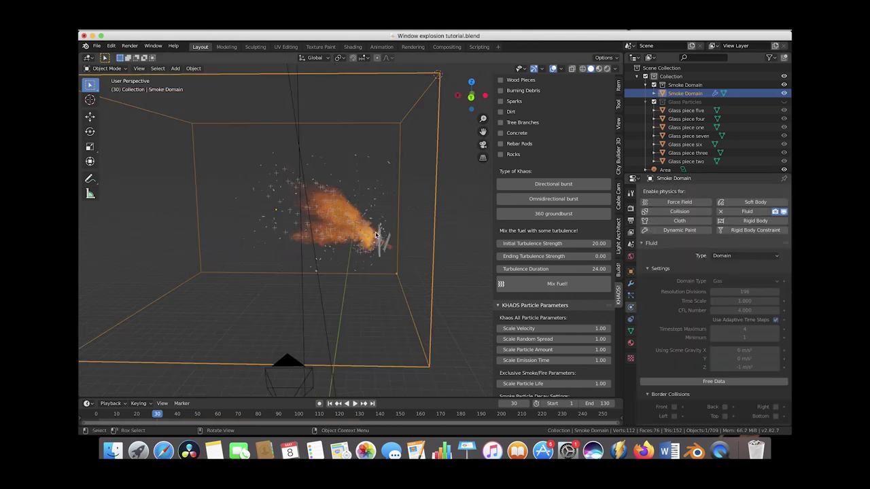
# Look through the camera and preview the explosion with glass debris at frame 30 in Rendered shading.
pyautogui.click(138, 69)
pyautogui.moveTo(154, 169)
pyautogui.click(263, 166)
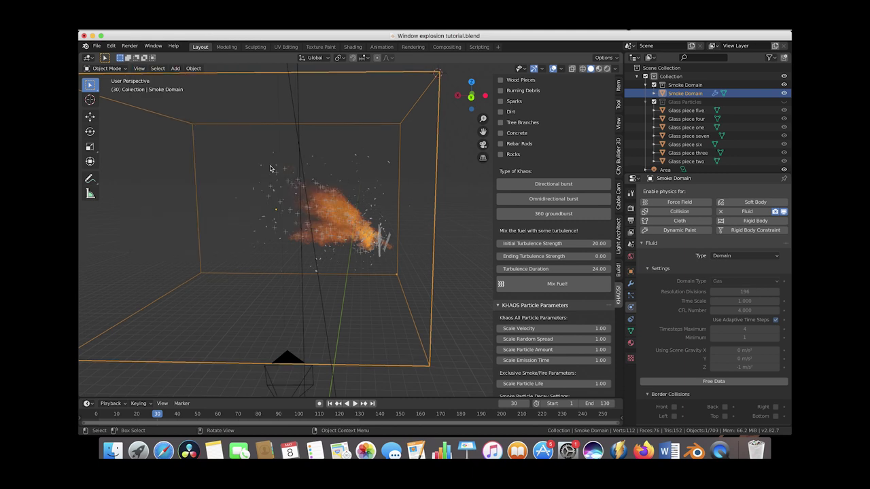
pyautogui.press('z')
pyautogui.click(323, 194)
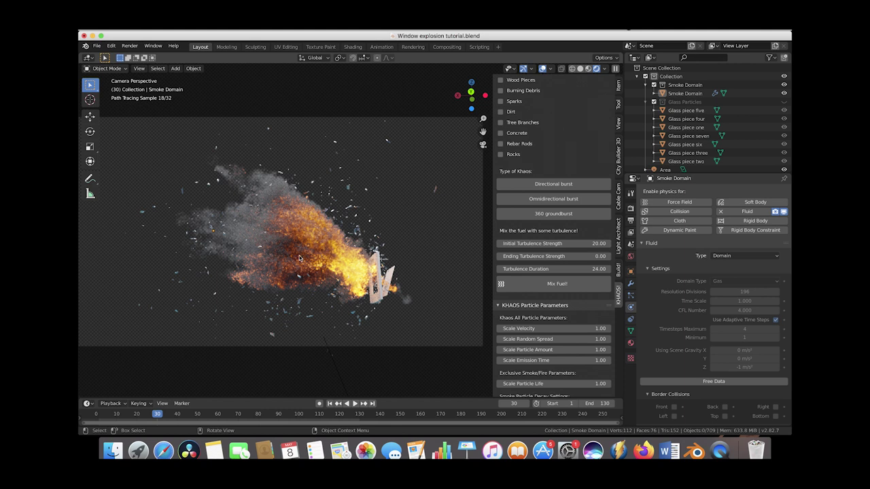
# Return to Solid shading, leave the camera view and disable the smoke domain's fluid simulation.
pyautogui.press('z')
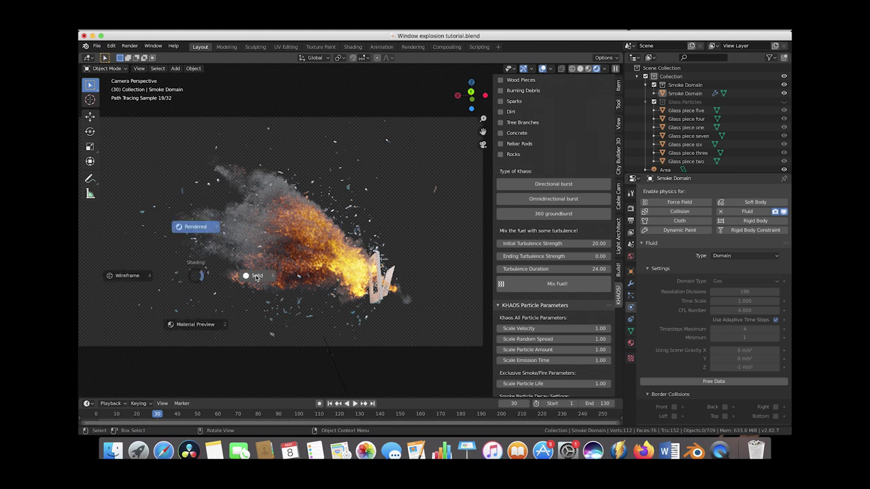
pyautogui.click(257, 276)
pyautogui.scroll(-4, 387, 266)
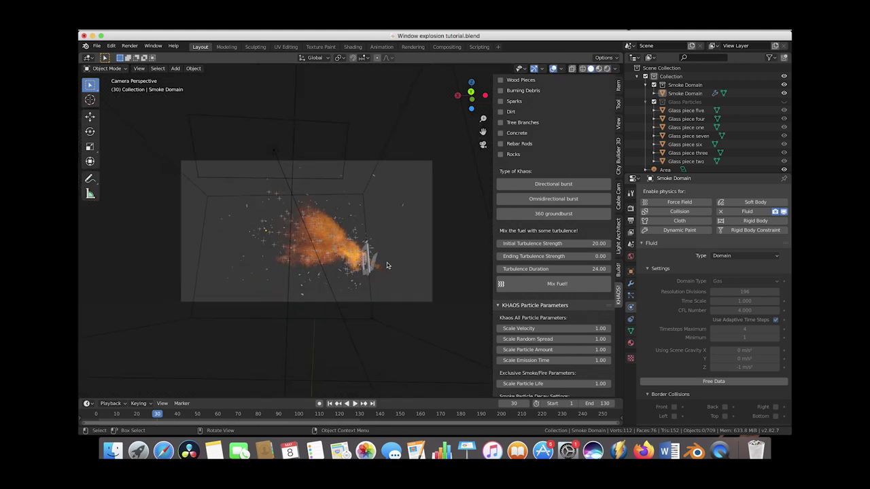
pyautogui.moveTo(388, 266); pyautogui.dragTo(388, 266, button='middle')
pyautogui.scroll(-2, 387, 266)
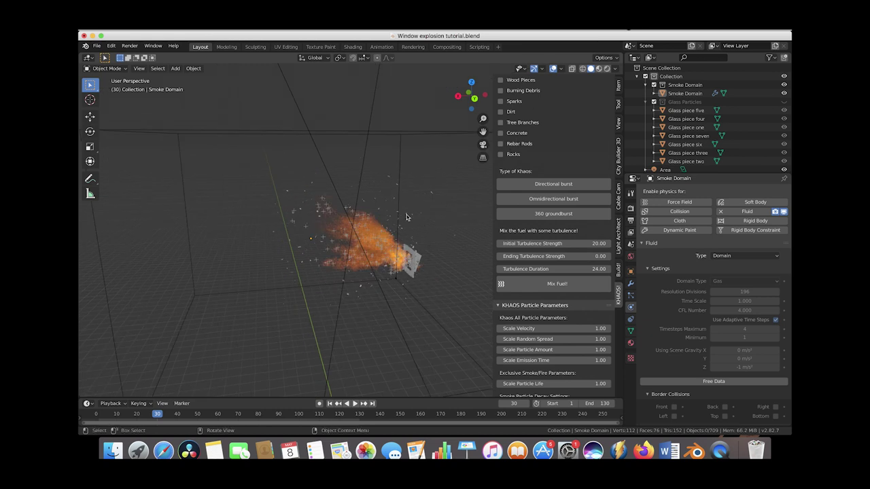
pyautogui.scroll(-4, 406, 218)
pyautogui.click(396, 179)
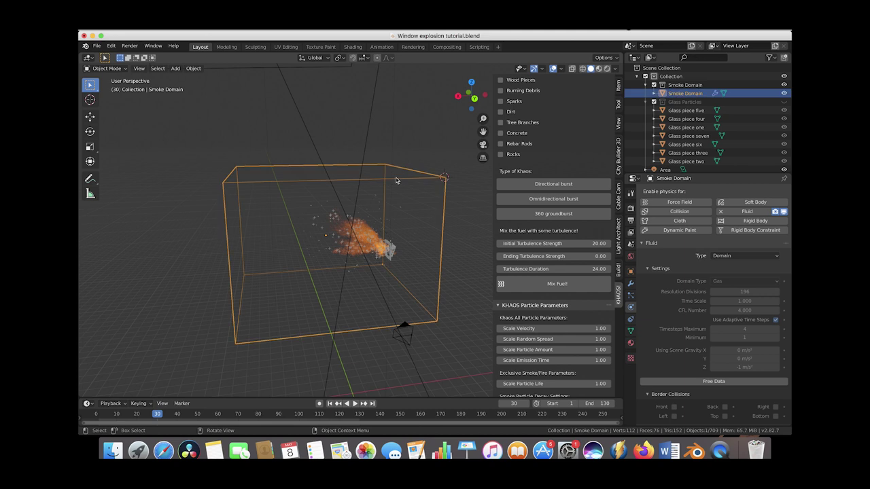
pyautogui.click(782, 212)
# Place the 3D cursor at the window, go to frame 24 and generate a directional burst with only Rebar Rods debris.
pyautogui.moveTo(456, 238); pyautogui.dragTo(401, 243, button='middle')
pyautogui.click(89, 99)
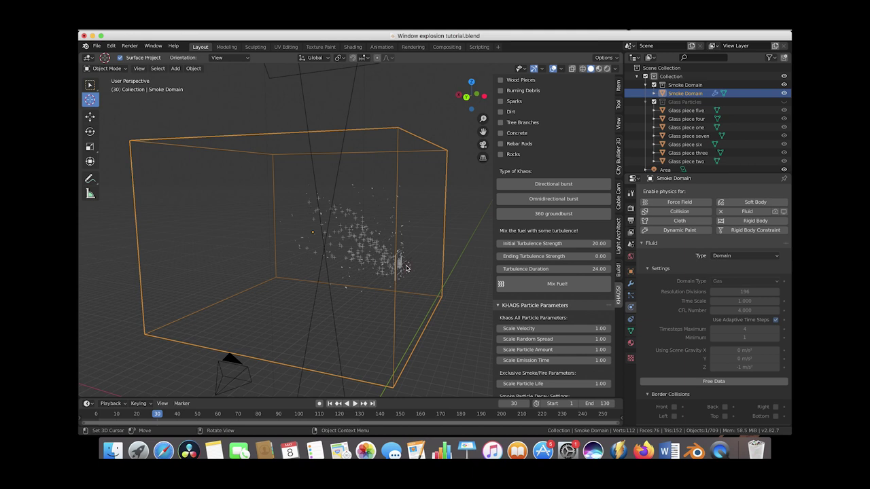
pyautogui.click(144, 417)
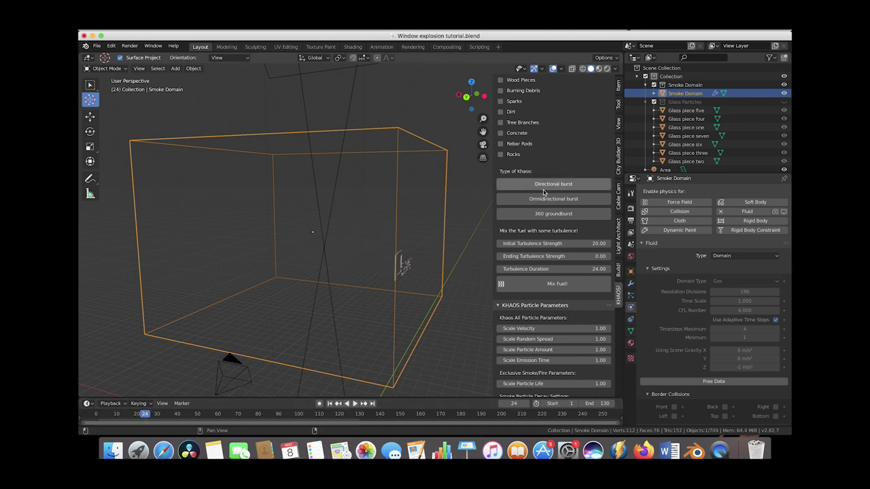
pyautogui.scroll(5, 516, 170)
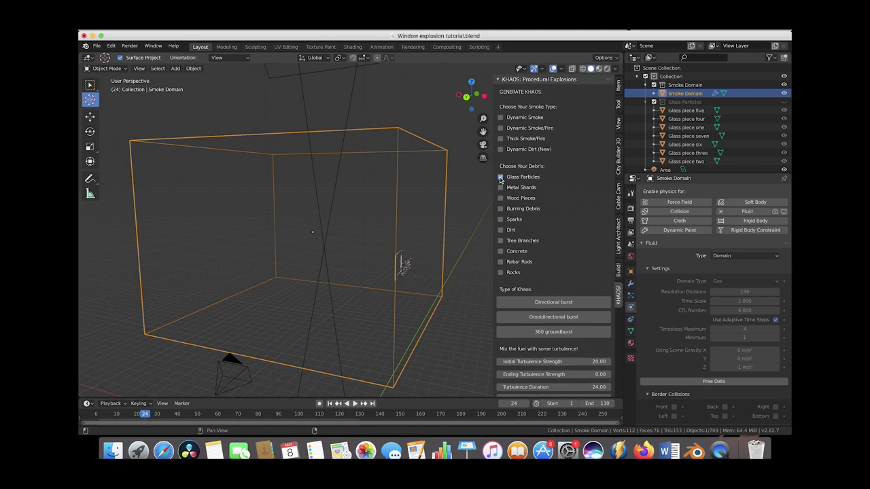
pyautogui.click(501, 262)
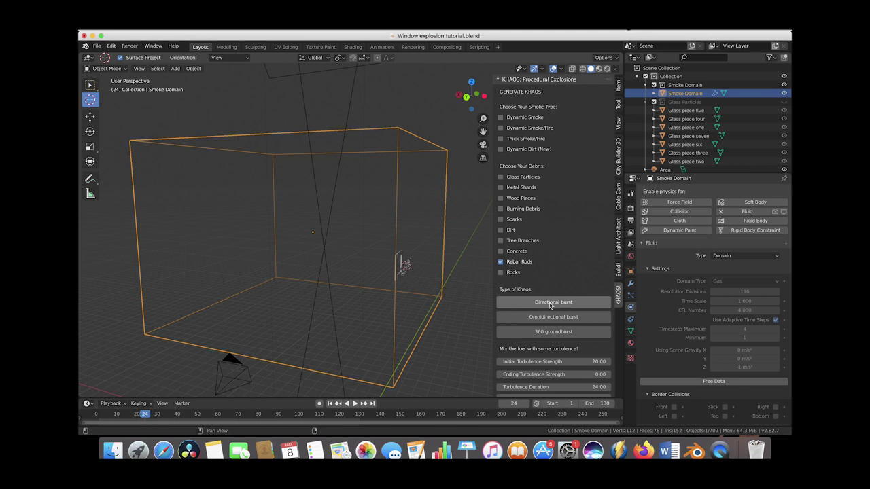
pyautogui.click(551, 303)
# Scale the rebar particle emitter and move it into place just behind the window opening.
pyautogui.moveTo(407, 251); pyautogui.dragTo(385, 286, button='middle')
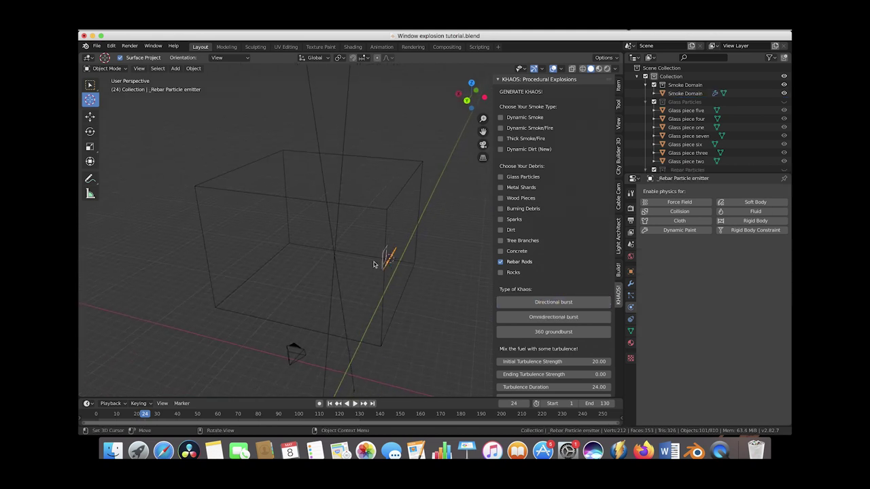
pyautogui.scroll(2, 375, 289)
pyautogui.moveTo(358, 181); pyautogui.dragTo(369, 146, button='middle')
pyautogui.press('s')
pyautogui.click(440, 224)
pyautogui.moveTo(441, 224); pyautogui.dragTo(320, 273, button='middle')
pyautogui.scroll(2, 319, 275)
pyautogui.press('g')
pyautogui.click(327, 271)
pyautogui.press('s')
pyautogui.click(443, 249)
pyautogui.moveTo(442, 250); pyautogui.dragTo(446, 252, button='middle')
# Scrub the timeline to frame 35 and examine the rebar burst around the window from several angles.
pyautogui.moveTo(131, 417); pyautogui.dragTo(168, 417)
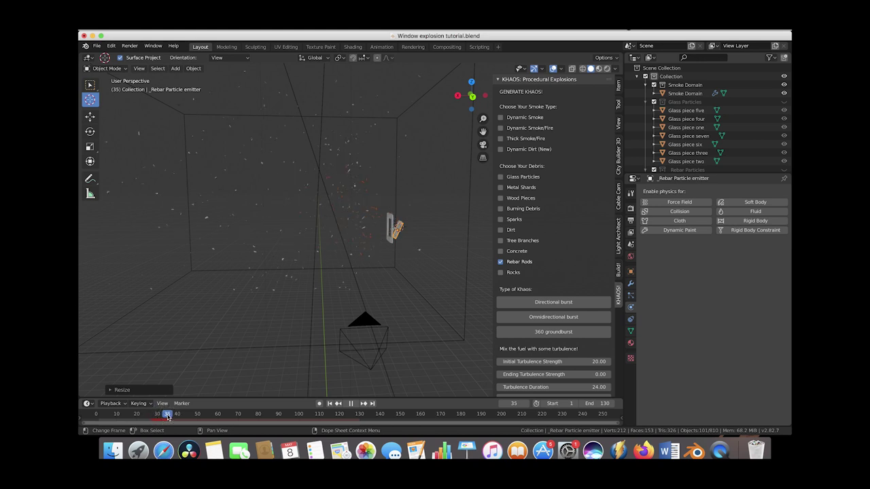
pyautogui.scroll(5, 387, 217)
pyautogui.moveTo(387, 217); pyautogui.dragTo(387, 218, button='middle')
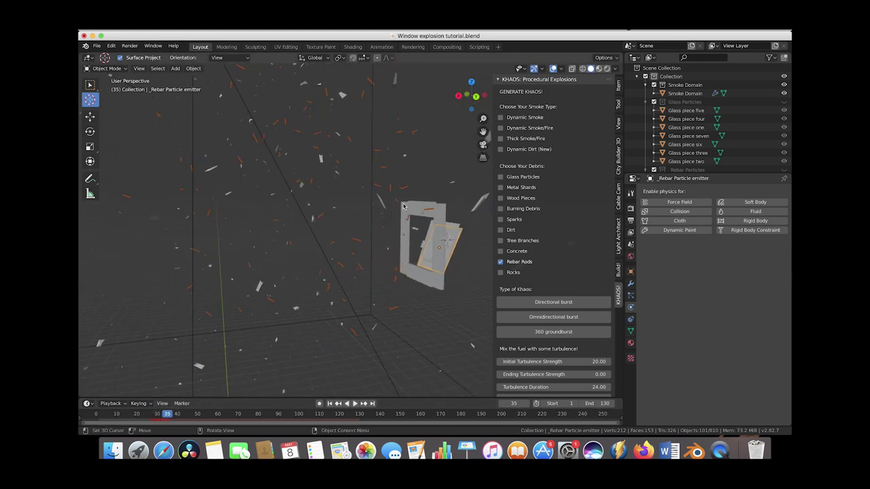
pyautogui.scroll(-4, 343, 253)
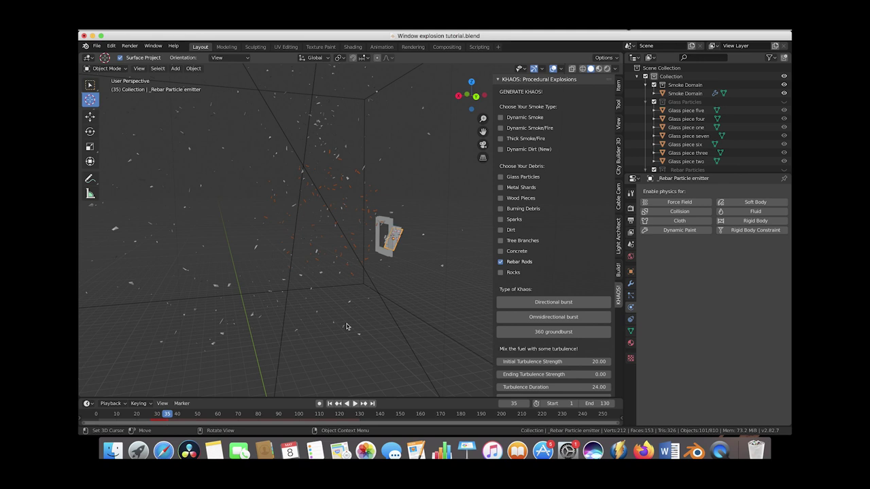
pyautogui.moveTo(242, 271); pyautogui.dragTo(268, 272, button='middle')
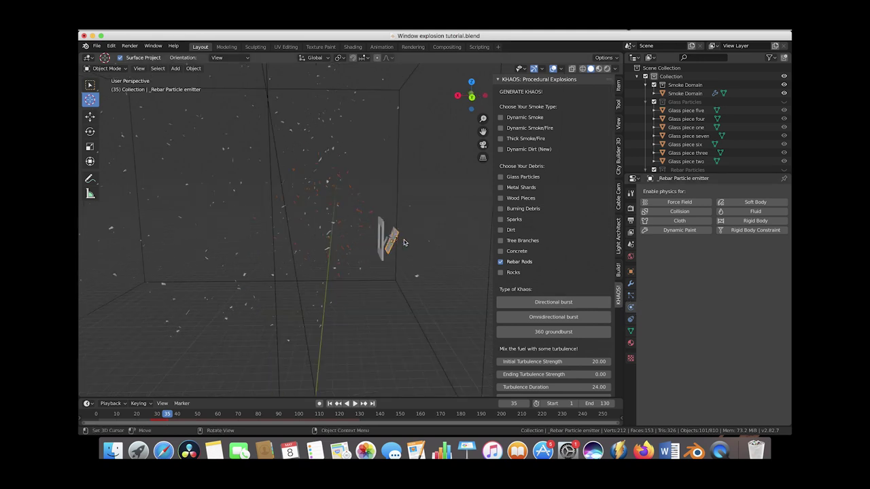
# Set the rebar particle emission Number to 250 and replay the burst to frame 35.
pyautogui.click(631, 294)
pyautogui.click(741, 265)
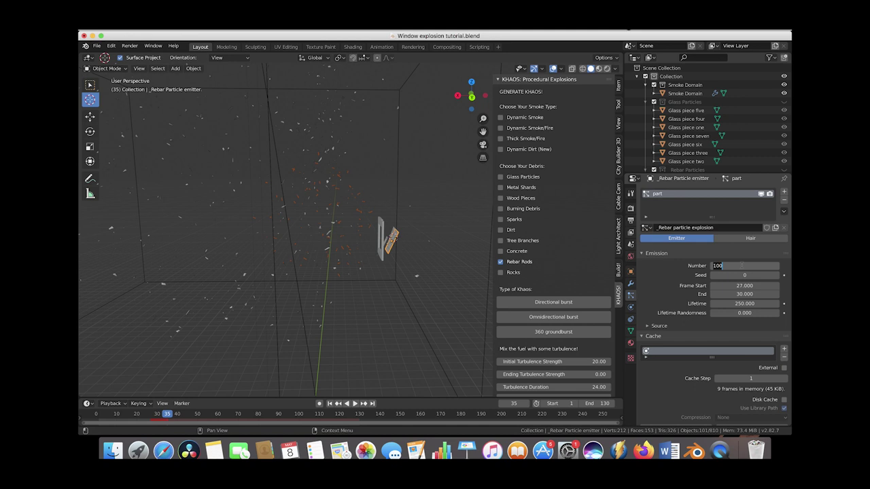
pyautogui.write('2')
pyautogui.press('Return')
pyautogui.moveTo(141, 417); pyautogui.dragTo(167, 418)
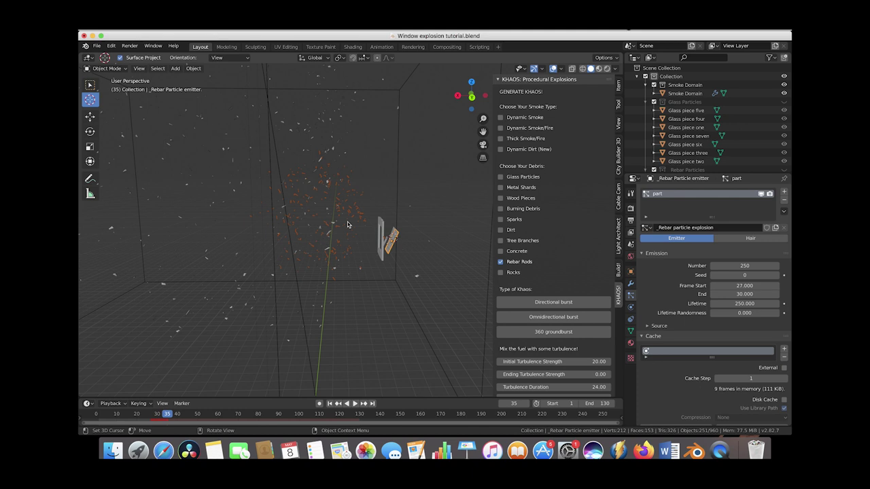
pyautogui.moveTo(348, 222); pyautogui.dragTo(376, 205, button='middle')
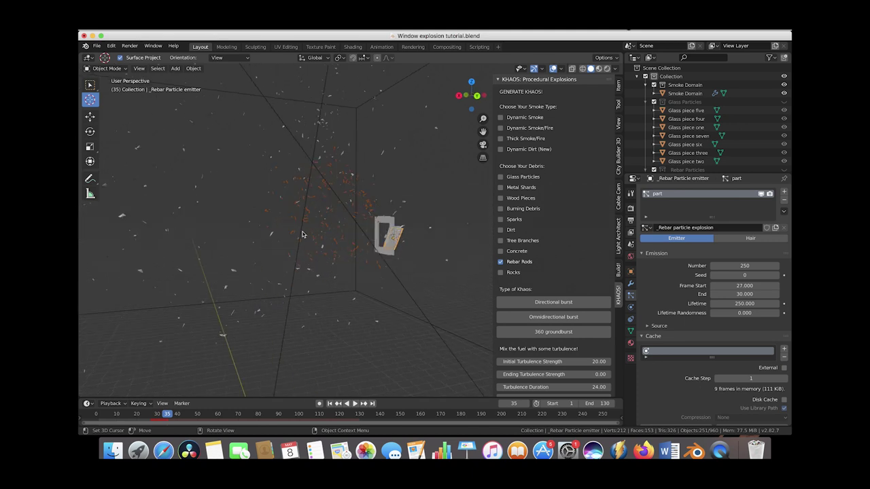
pyautogui.hscroll(5, 251, 256)
pyautogui.moveTo(250, 256); pyautogui.dragTo(314, 240, button='middle')
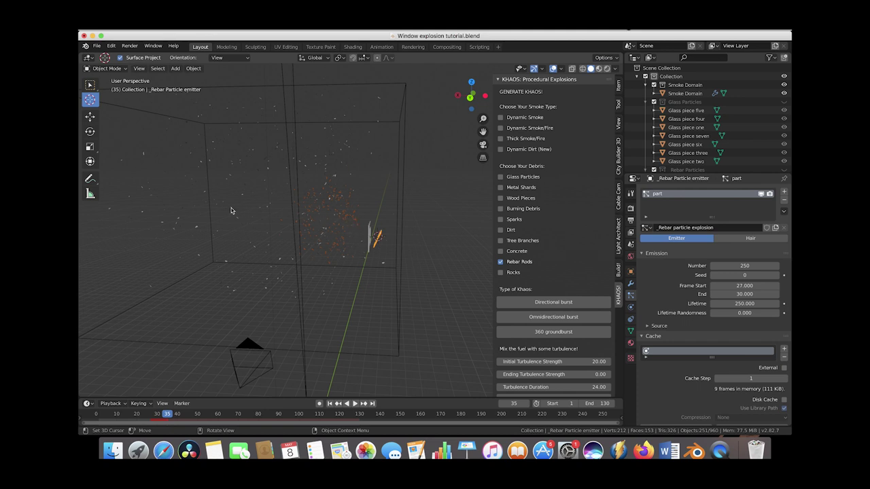
# Set the rebar particles' render Scale to 0.1 and check the rods from another angle.
pyautogui.scroll(-10, 678, 301)
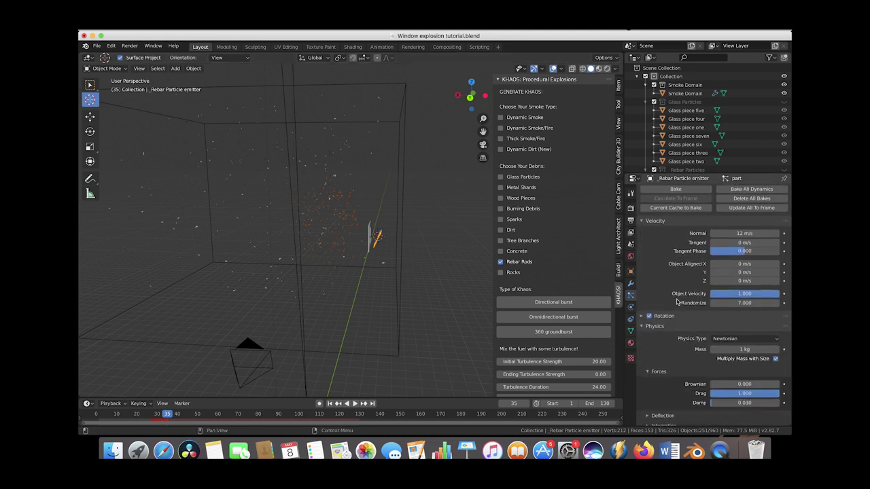
pyautogui.scroll(-6, 655, 358)
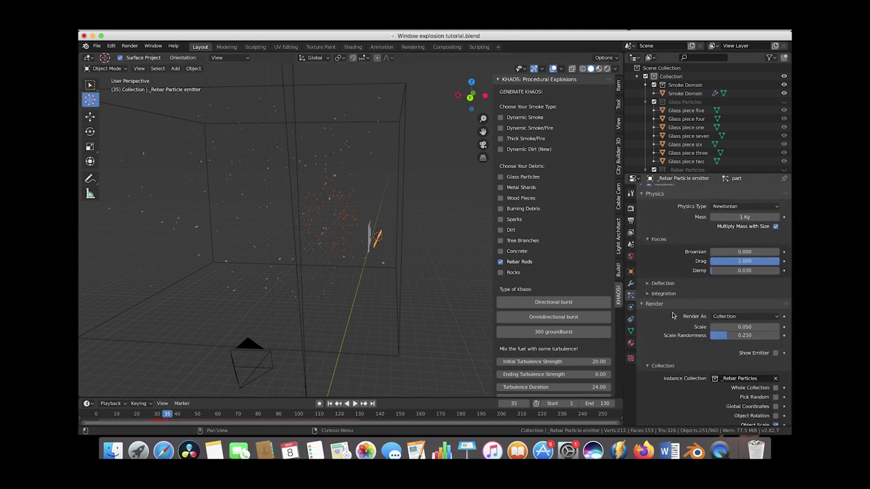
pyautogui.click(745, 326)
pyautogui.click(741, 329)
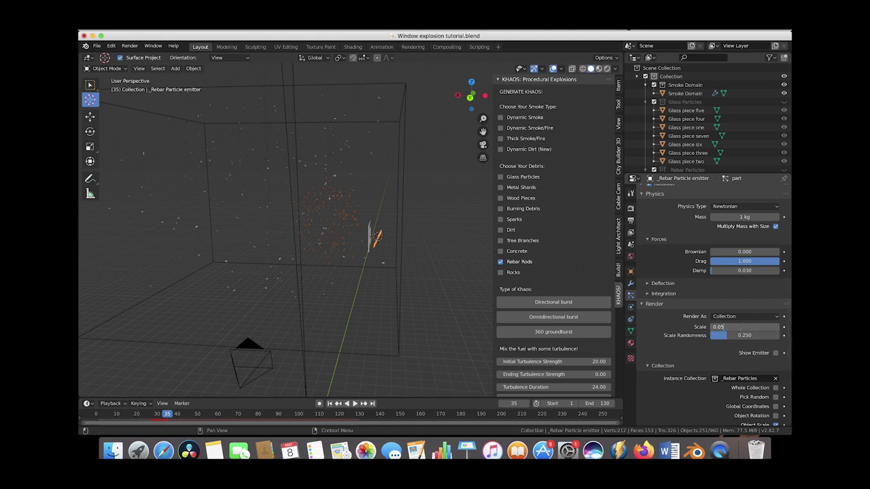
pyautogui.press('Return')
pyautogui.moveTo(377, 214); pyautogui.dragTo(406, 213, button='middle')
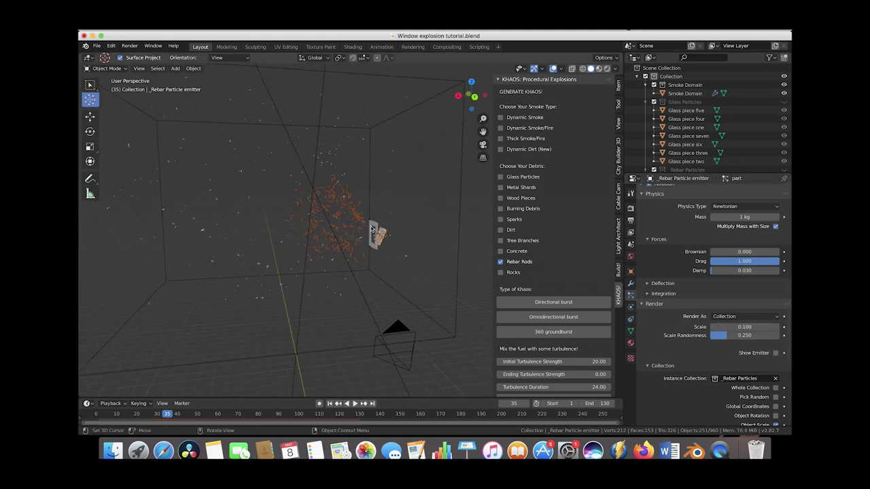
# Set the rebar particles' Scale Randomness to 0.5 and inspect the rods up close.
pyautogui.click(733, 336)
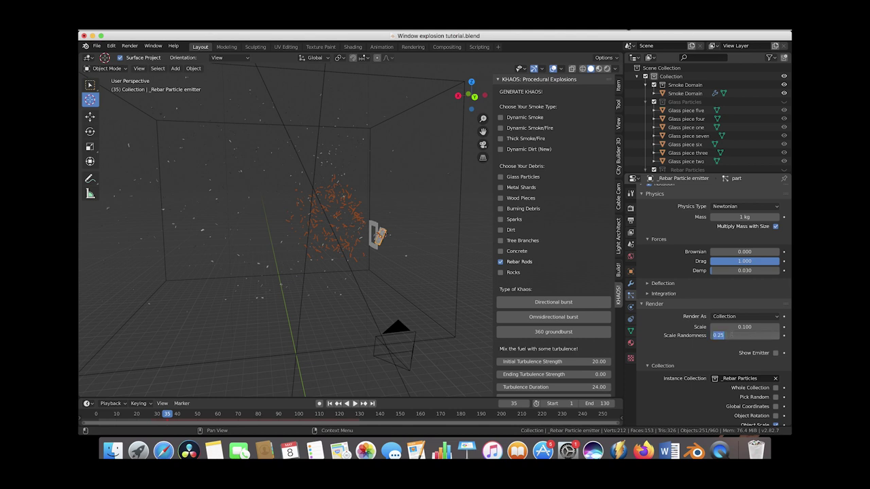
pyautogui.write('0.5')
pyautogui.press('Return')
pyautogui.scroll(5, 318, 177)
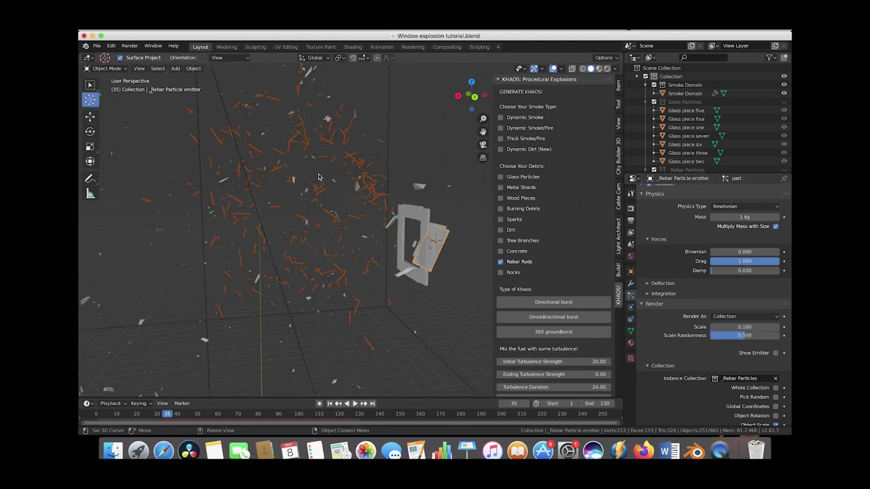
pyautogui.moveTo(318, 177); pyautogui.dragTo(408, 192, button='middle')
# Set the rebar particles' velocity Randomize to 15 and replay the burst to frame 37.
pyautogui.scroll(-5, 659, 344)
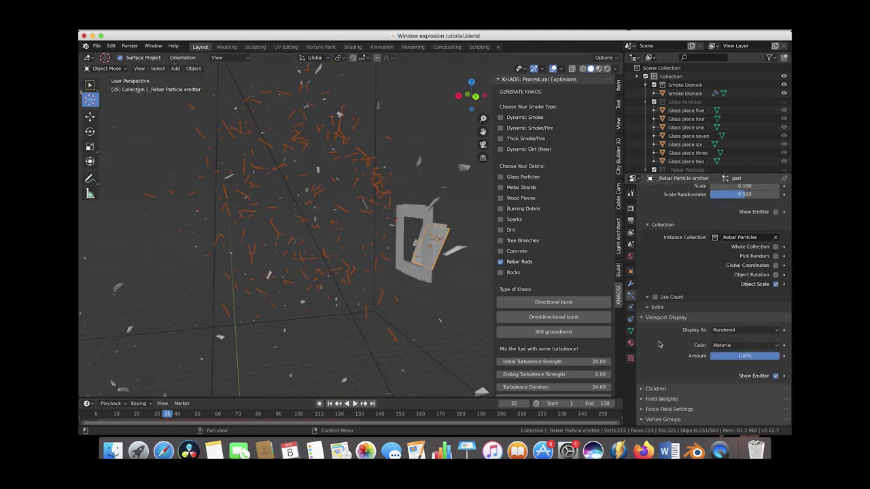
pyautogui.scroll(10, 659, 344)
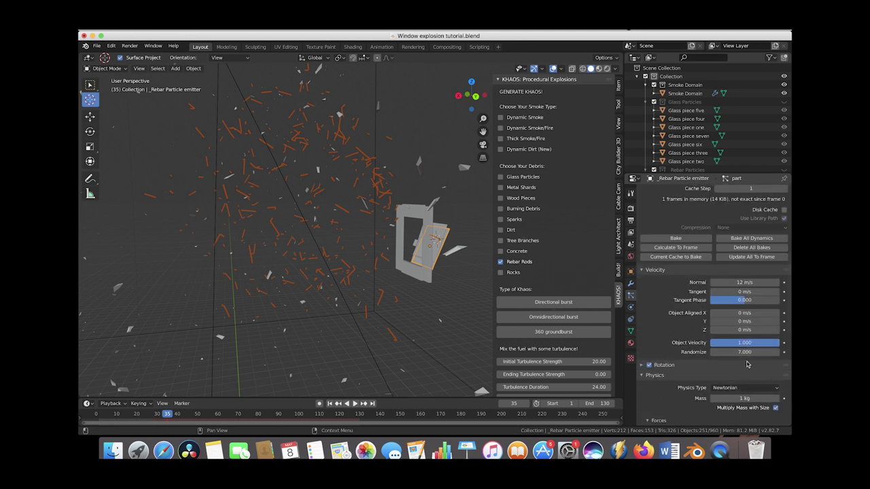
pyautogui.scroll(-4, 299, 247)
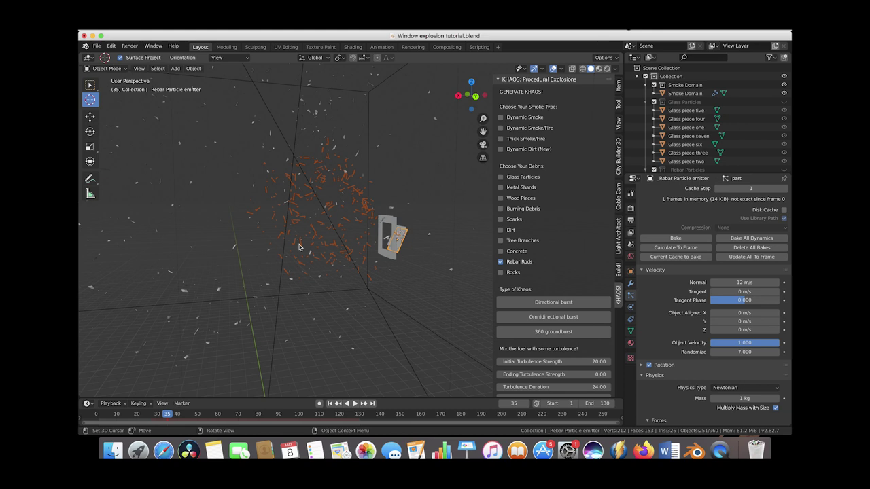
pyautogui.hscroll(5, 335, 249)
pyautogui.scroll(-3, 335, 249)
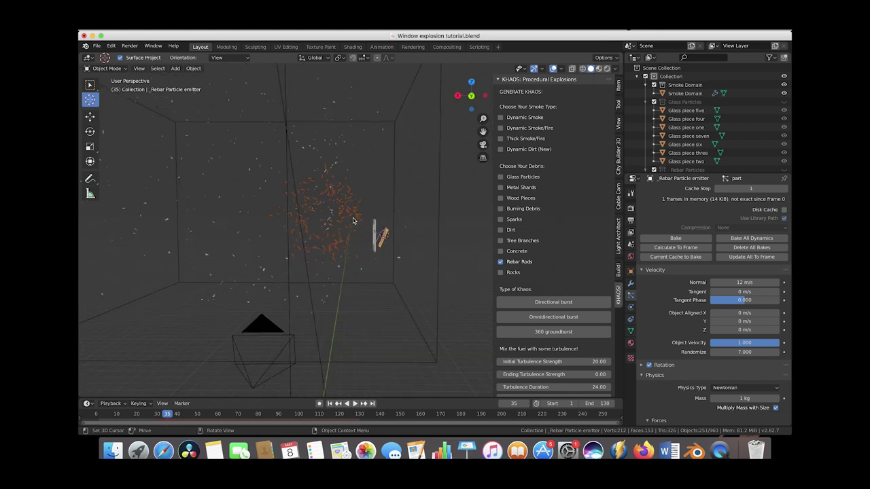
pyautogui.click(739, 352)
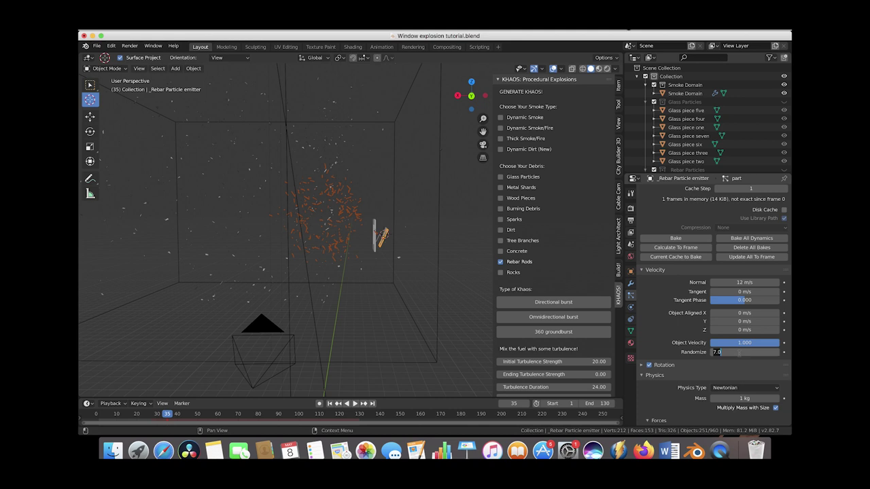
pyautogui.write('15')
pyautogui.press('Return')
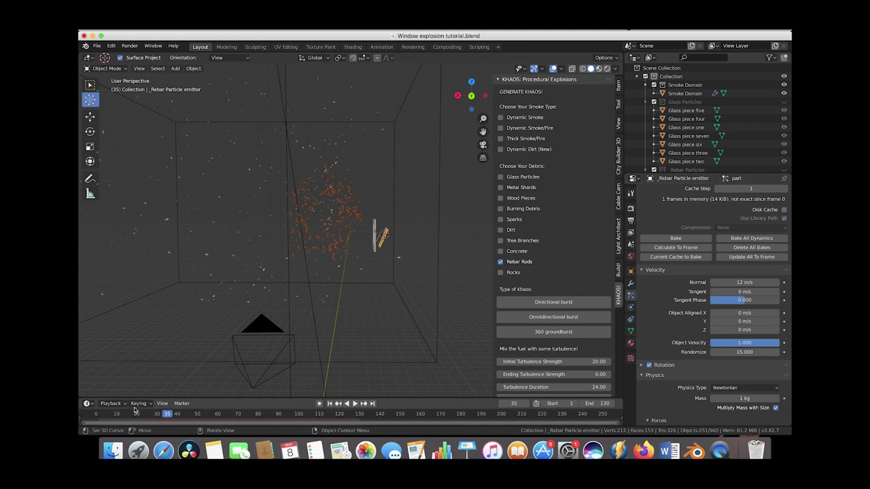
pyautogui.moveTo(167, 415)
pyautogui.mouseDown()
pyautogui.moveTo(119, 415)
pyautogui.moveTo(172, 419)
pyautogui.mouseUp()
pyautogui.press('KP_Decimal')
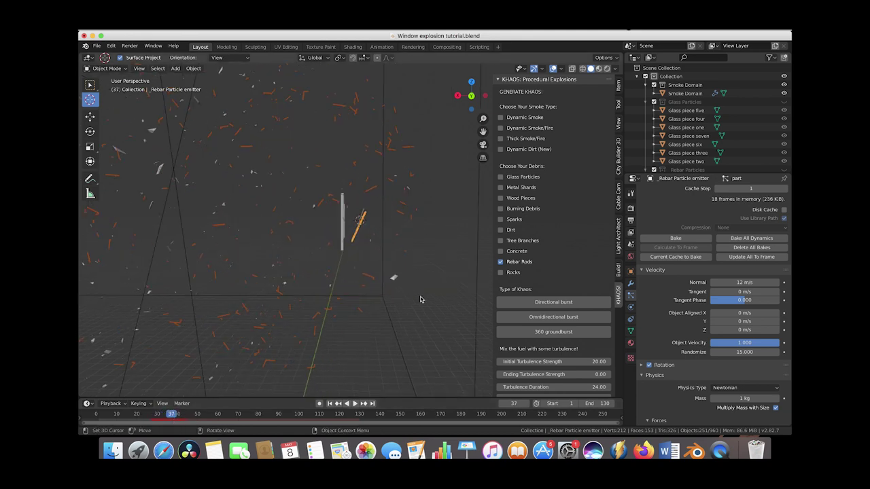
# Resize the rebar particle emitter, nudge it beside the window frame and replay the burst to frame 35.
pyautogui.press('s')
pyautogui.click(377, 218)
pyautogui.press('g')
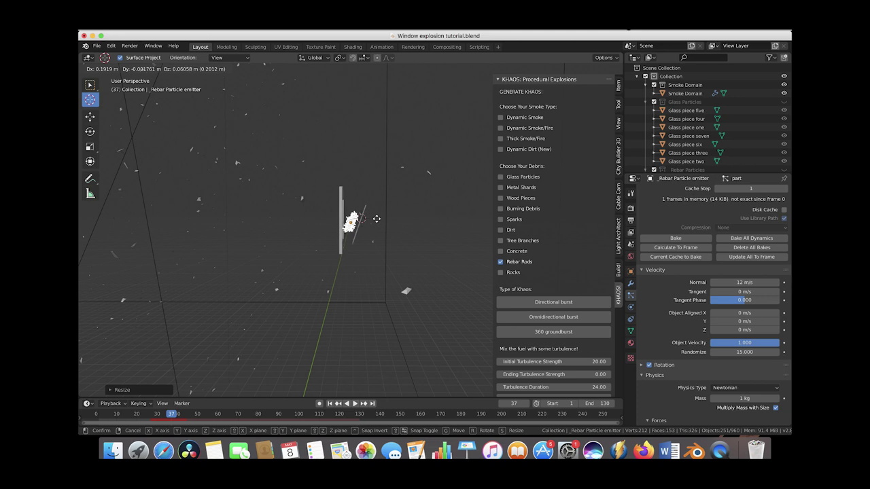
pyautogui.click(377, 220)
pyautogui.moveTo(377, 220); pyautogui.dragTo(394, 227, button='middle')
pyautogui.moveTo(148, 414); pyautogui.dragTo(168, 412)
# Set the rebar particles' velocity Randomize to 10 and replay the burst to frame 34.
pyautogui.click(742, 354)
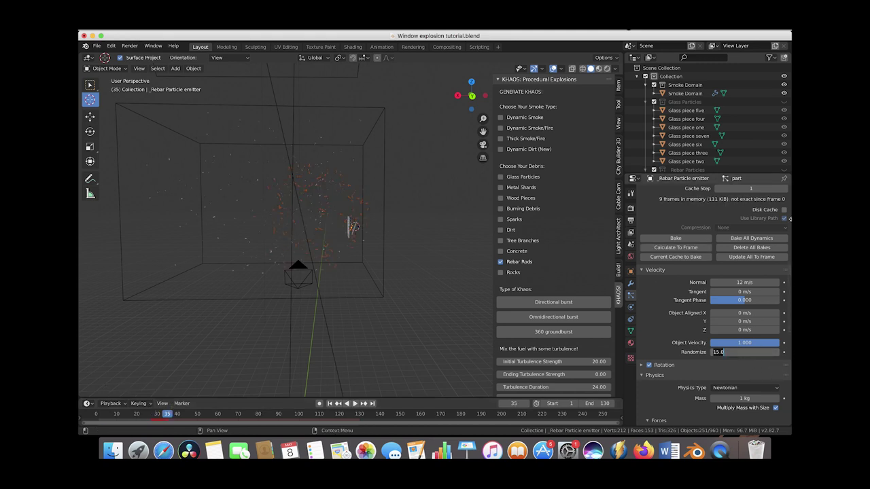
pyautogui.write('10')
pyautogui.press('Return')
pyautogui.moveTo(150, 415); pyautogui.dragTo(165, 417)
pyautogui.scroll(6, 340, 255)
pyautogui.hscroll(4, 340, 256)
pyautogui.hscroll(-3, 340, 256)
pyautogui.moveTo(338, 256); pyautogui.dragTo(360, 238, button='middle')
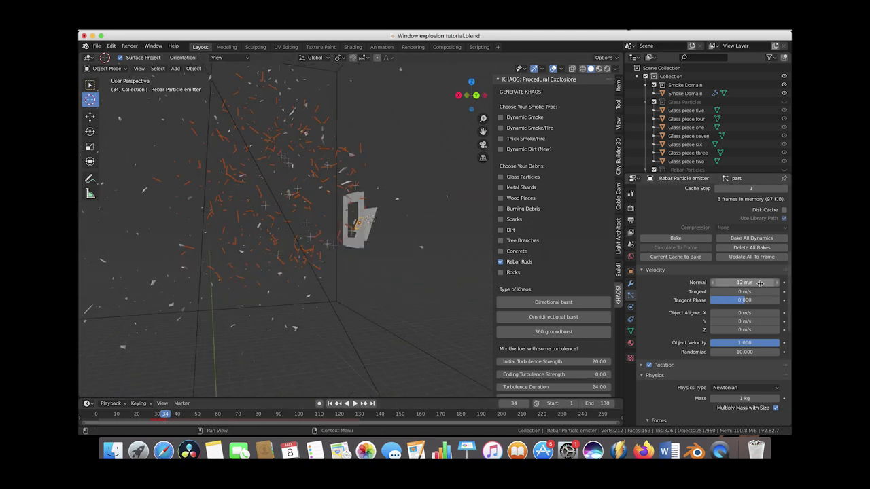
# Set the rebar particles' Normal velocity to 18 m/s and replay the burst to frame 39.
pyautogui.click(744, 282)
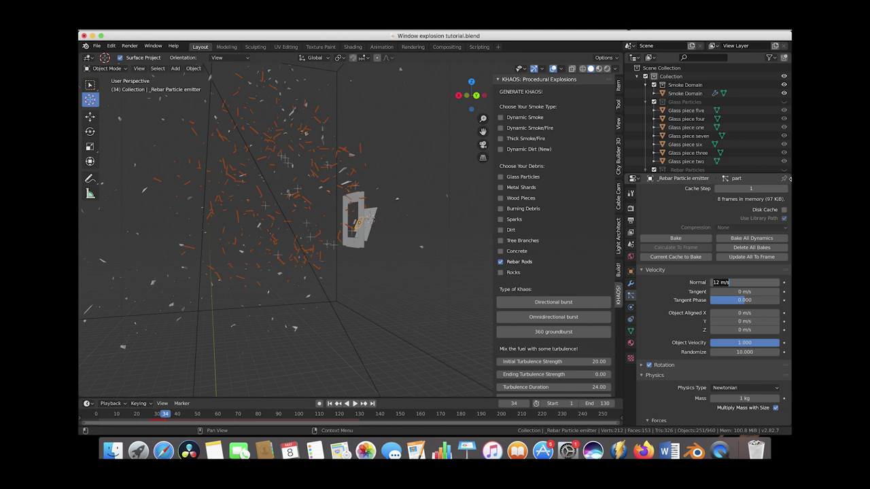
pyautogui.write('18')
pyautogui.press('Return')
pyautogui.scroll(-3, 394, 159)
pyautogui.moveTo(153, 414); pyautogui.dragTo(175, 414)
pyautogui.scroll(-3, 305, 256)
pyautogui.hscroll(5, 305, 255)
pyautogui.hscroll(-5, 304, 256)
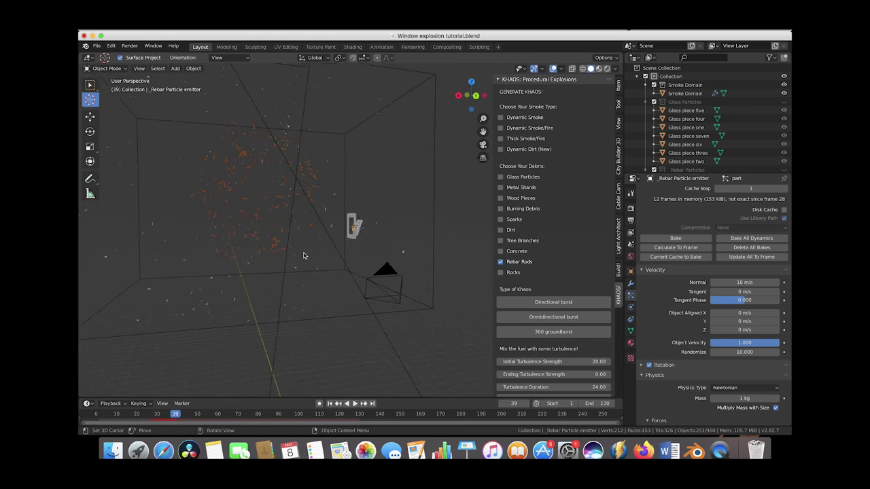
# Replay the faster rebar burst to frame 38 and examine its spread from several angles.
pyautogui.moveTo(269, 221); pyautogui.dragTo(312, 213, button='middle')
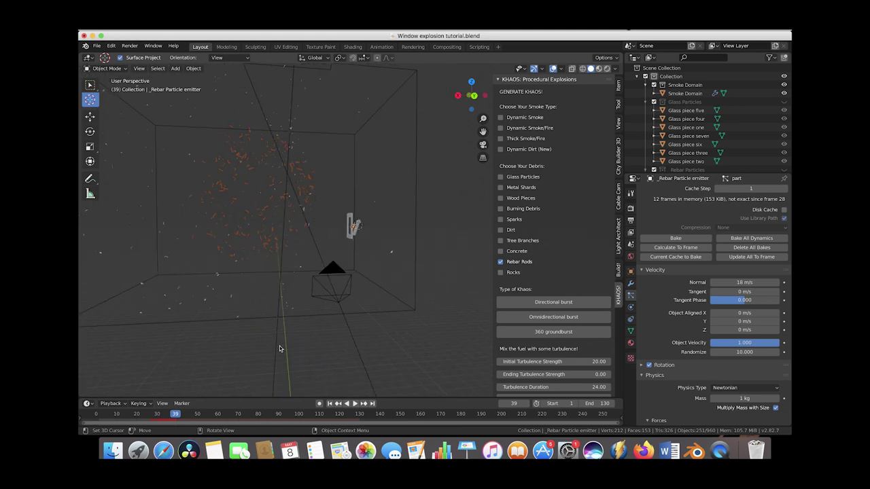
pyautogui.moveTo(134, 418); pyautogui.dragTo(173, 416)
pyautogui.scroll(-3, 386, 265)
pyautogui.moveTo(386, 265); pyautogui.dragTo(430, 145, button='middle')
pyautogui.moveTo(299, 192); pyautogui.dragTo(256, 253, button='middle')
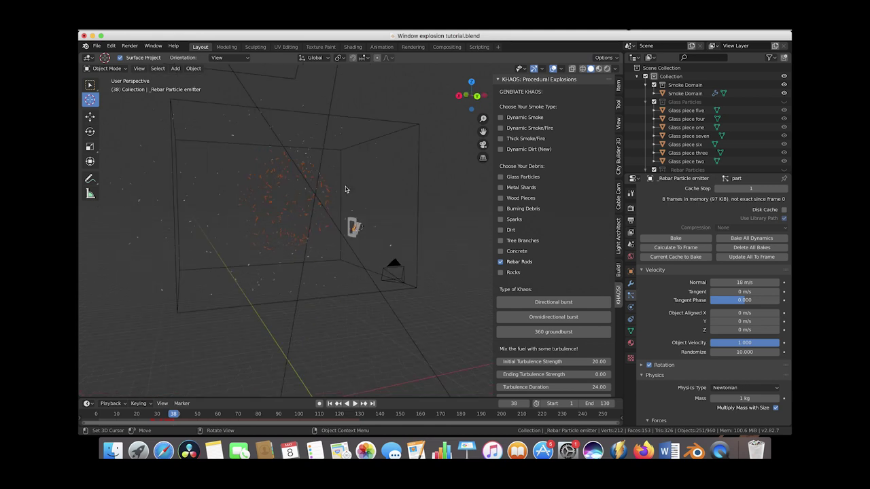
pyautogui.moveTo(339, 264)
pyautogui.mouseDown(button='middle')
pyautogui.moveTo(346, 268)
pyautogui.moveTo(340, 258)
pyautogui.mouseUp(button='middle')
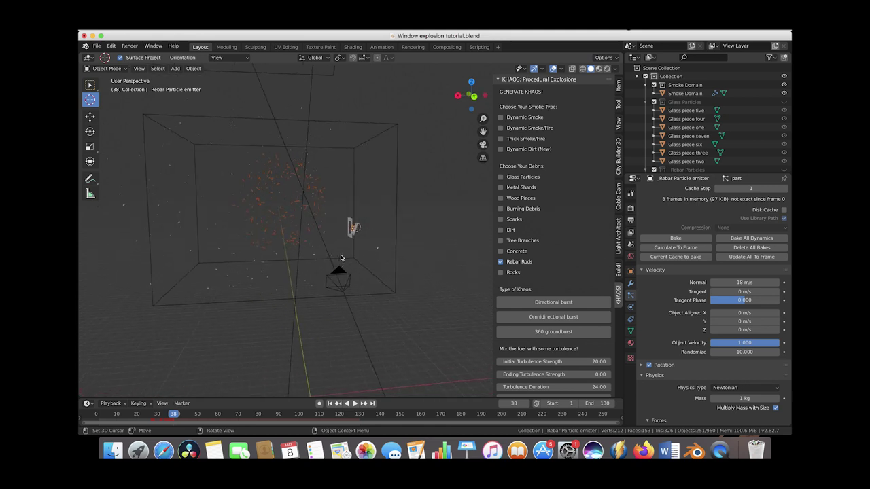
# Bake the rebar particle cache and replay the baked burst up to frame 38.
pyautogui.scroll(-8, 684, 313)
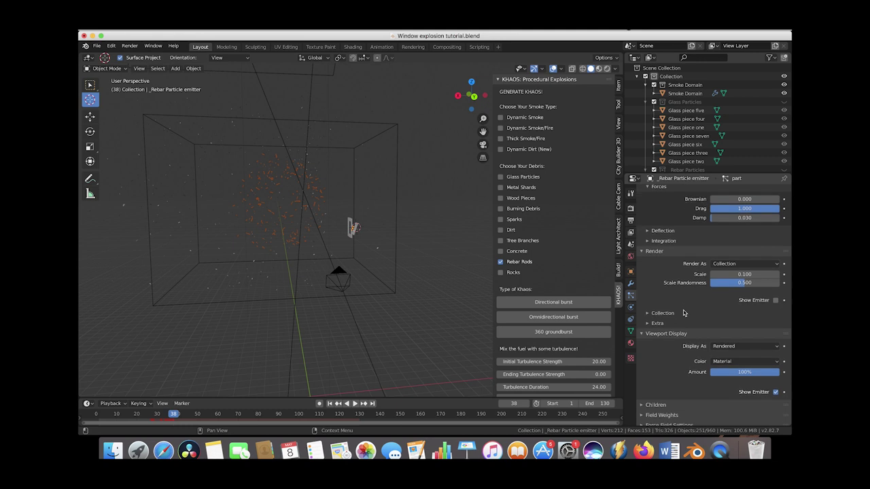
pyautogui.scroll(8, 679, 286)
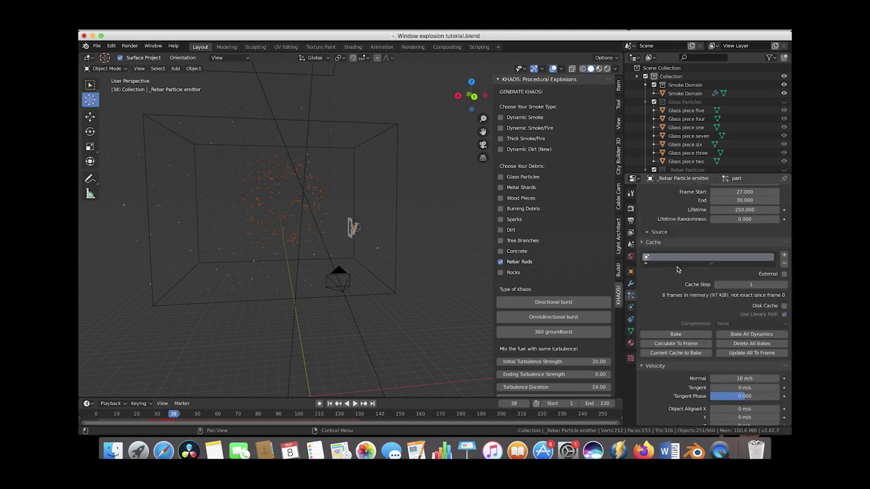
pyautogui.click(673, 334)
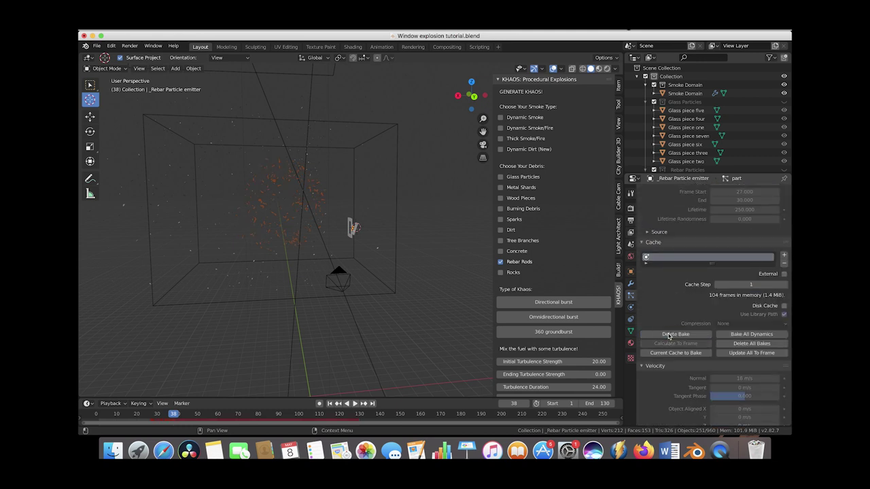
pyautogui.moveTo(103, 414); pyautogui.dragTo(174, 414)
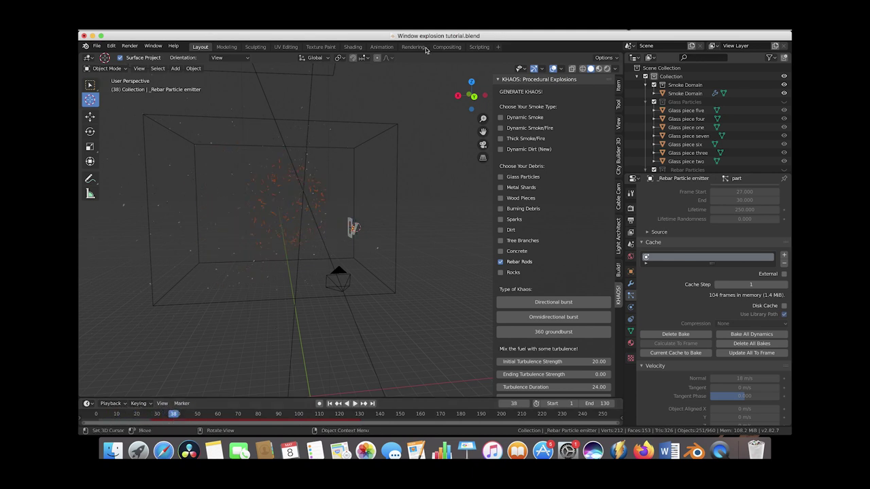
# Select the Smoke Domain and re-enable its fluid physics for render and viewport.
pyautogui.click(89, 84)
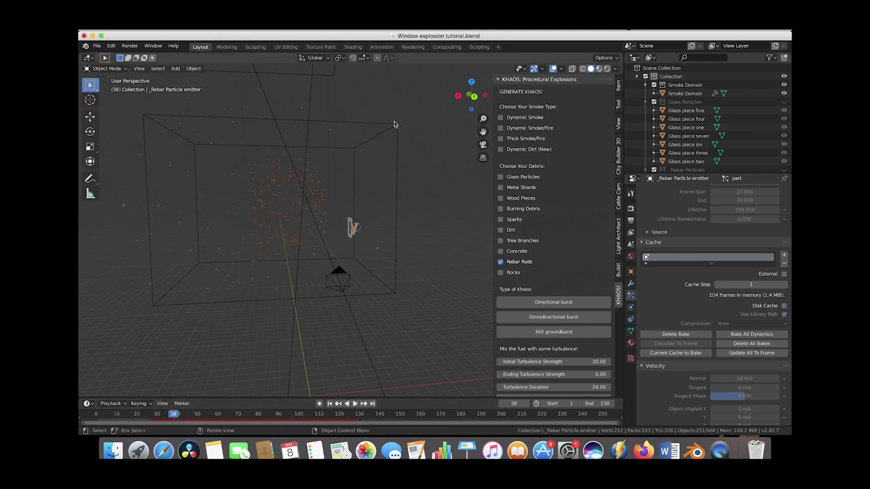
pyautogui.click(396, 125)
pyautogui.click(631, 309)
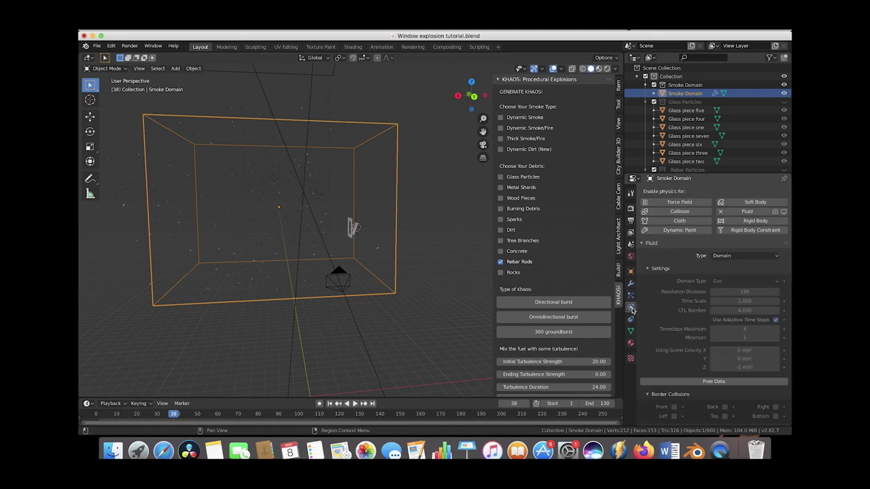
pyautogui.click(777, 213)
pyautogui.moveTo(394, 224); pyautogui.dragTo(346, 228, button='middle')
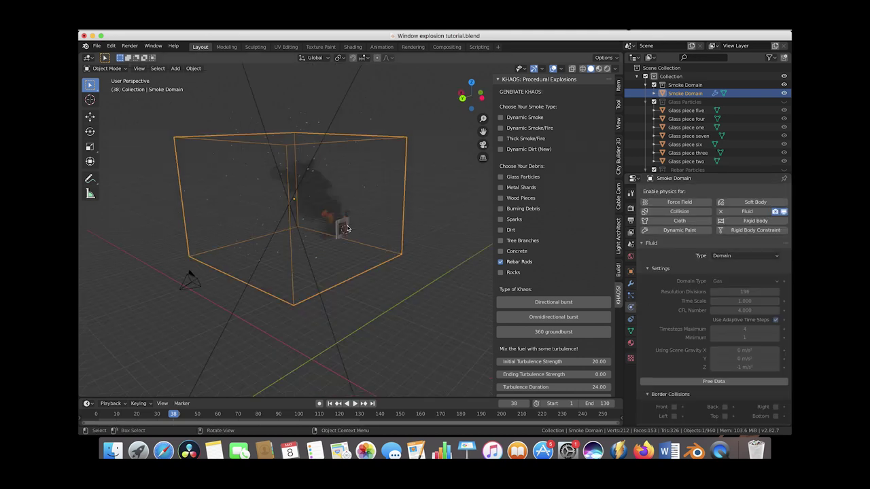
# Preview frame 36 through the camera in Rendered shading, and return to Solid shading.
pyautogui.click(139, 69)
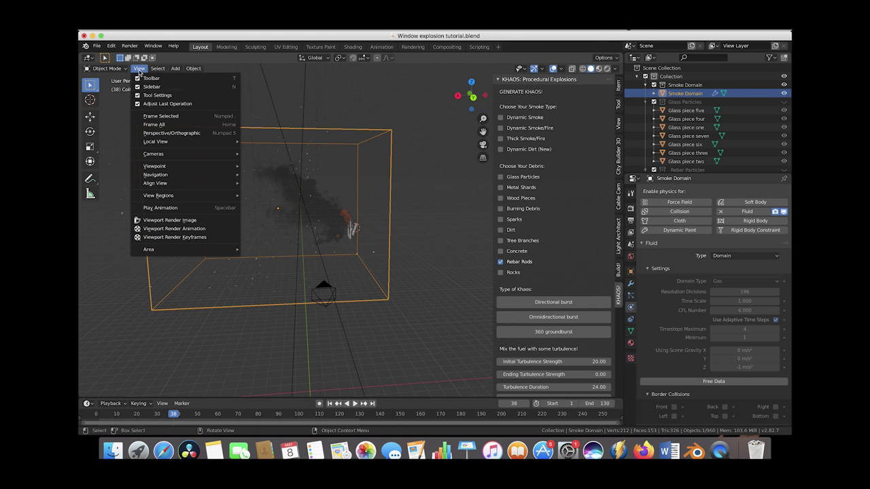
pyautogui.moveTo(163, 184)
pyautogui.click(286, 167)
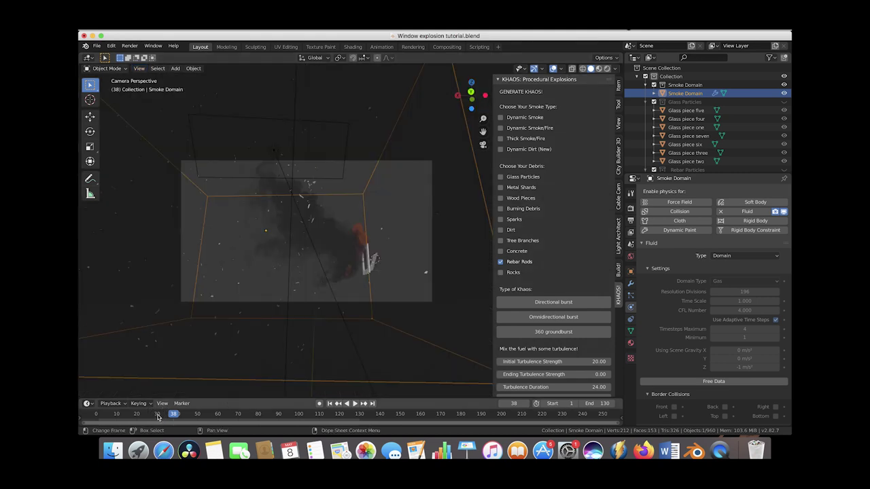
pyautogui.click(158, 415)
pyautogui.click(168, 417)
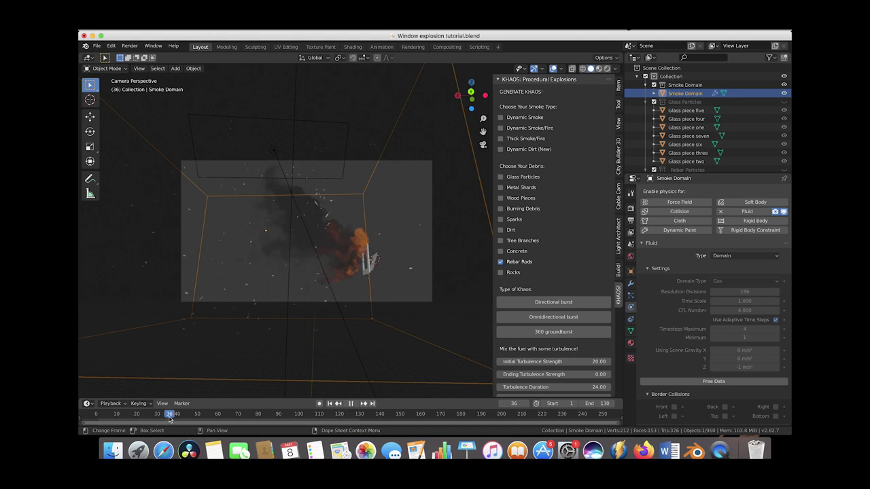
pyautogui.press('z')
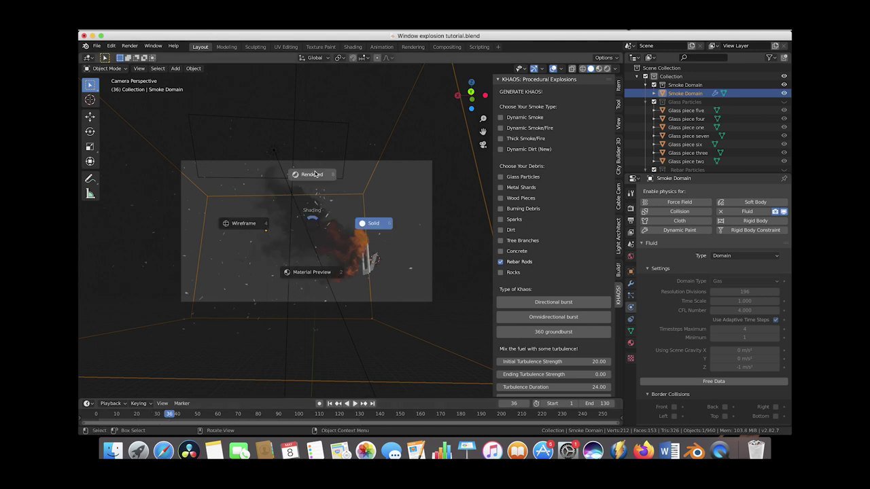
pyautogui.click(335, 242)
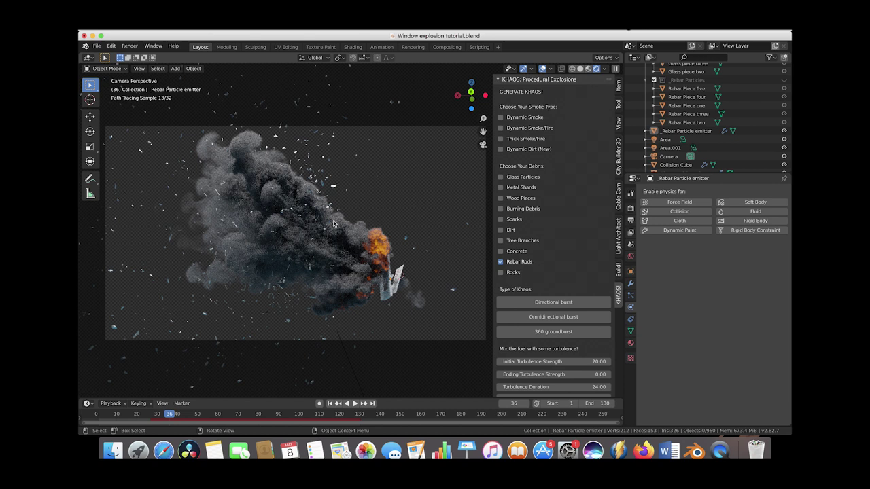
pyautogui.press('z')
pyautogui.click(396, 267)
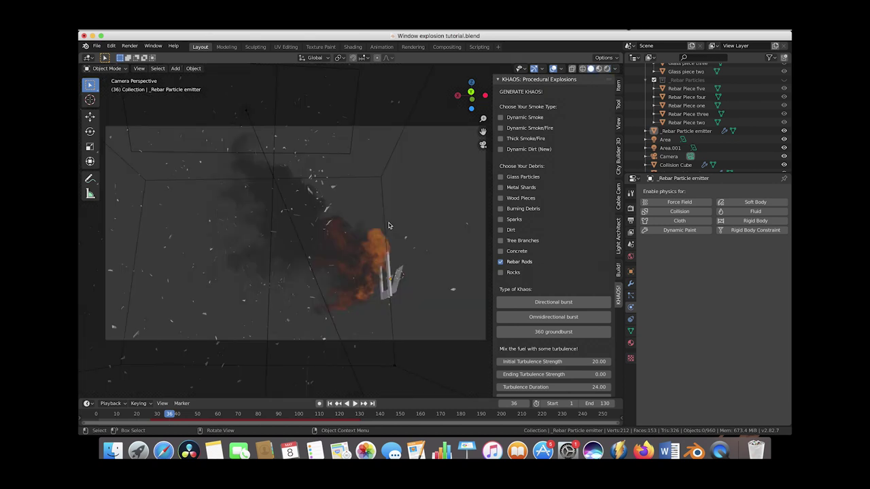
# Show the Disable in Renders toggles in the outliner and hide the Collision Cube in the viewport.
pyautogui.click(390, 270)
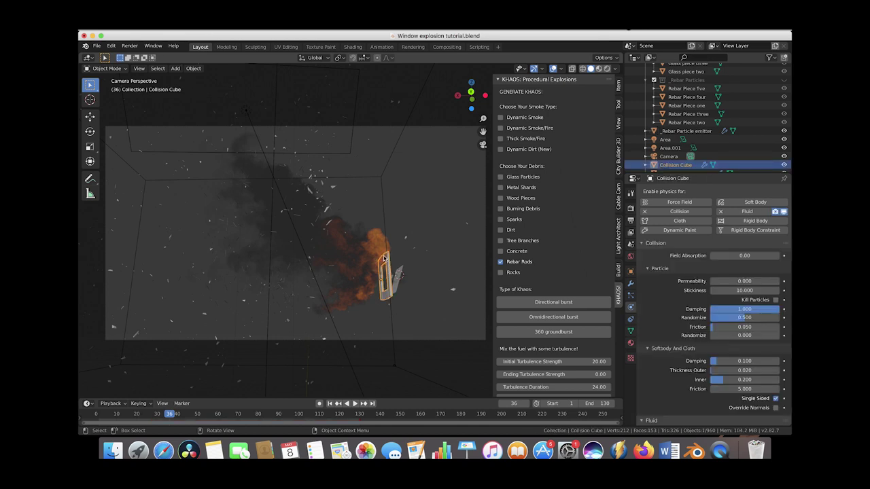
pyautogui.scroll(-3, 657, 123)
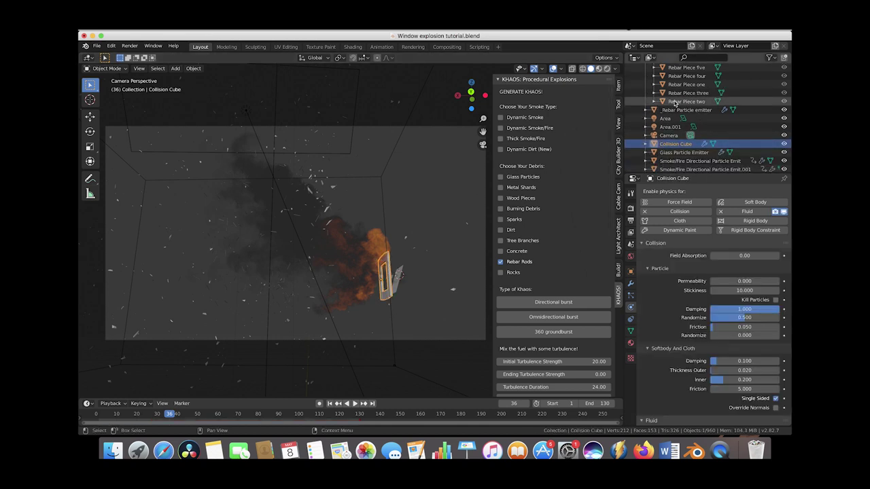
pyautogui.click(650, 58)
pyautogui.click(770, 57)
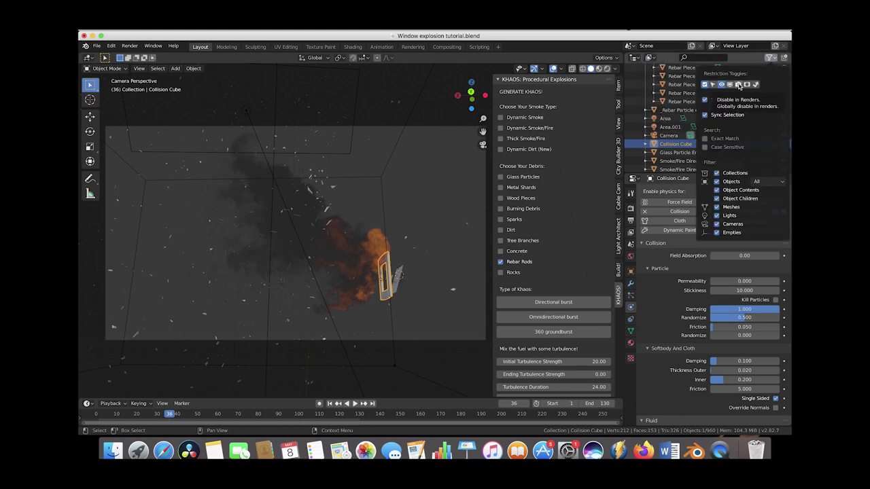
pyautogui.click(739, 85)
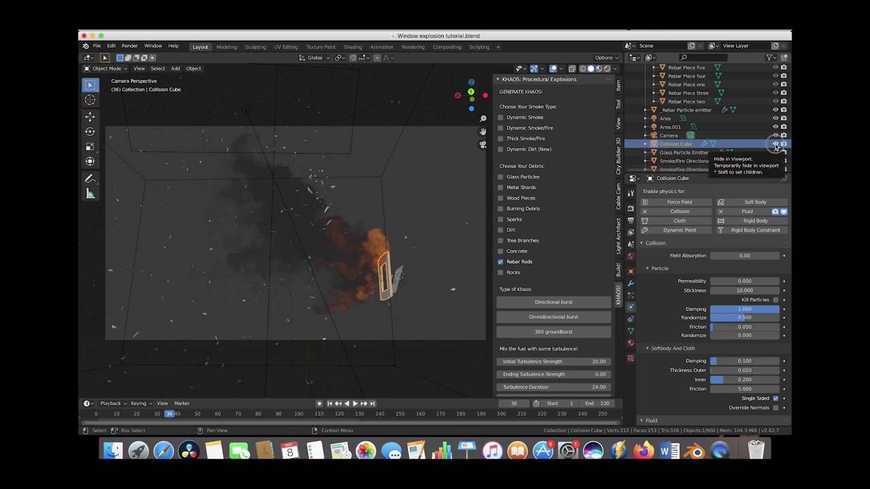
pyautogui.click(776, 144)
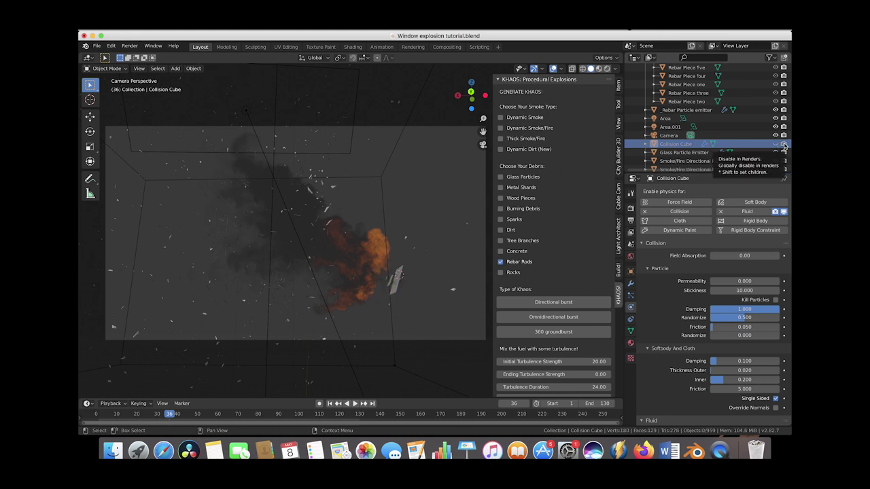
pyautogui.scroll(-2, 320, 289)
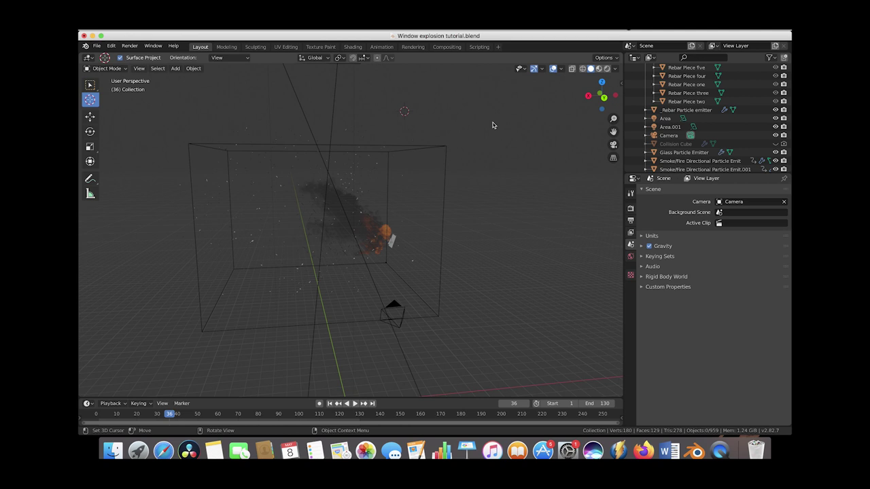
# Add the Metro large #1 building from the City Builder 3D assets and move it to the explosion's origin.
pyautogui.click(620, 82)
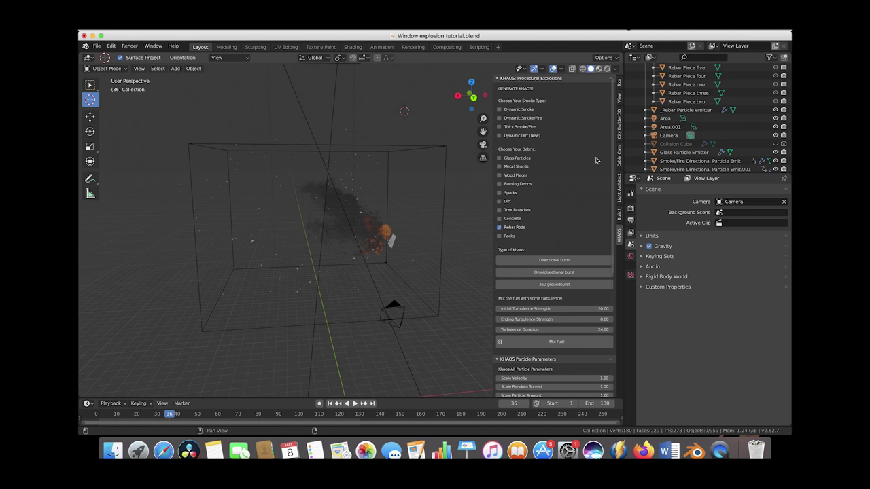
pyautogui.click(618, 127)
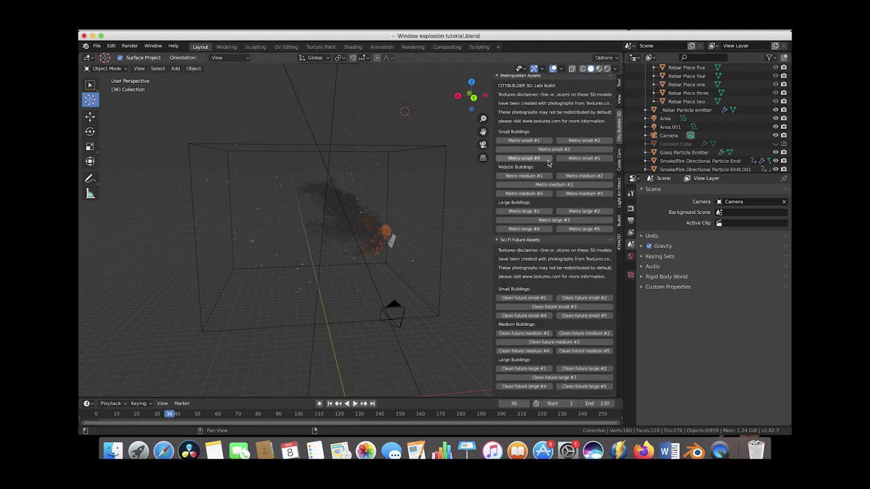
pyautogui.scroll(1, 554, 191)
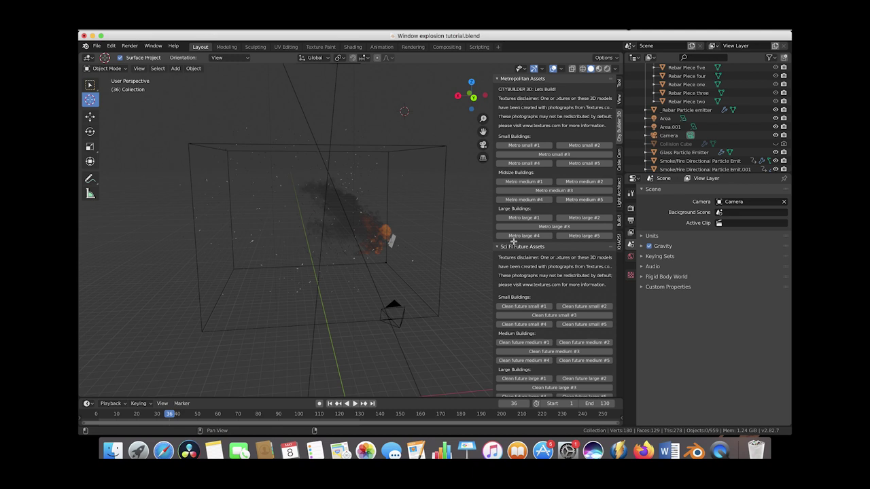
pyautogui.scroll(-3, 552, 264)
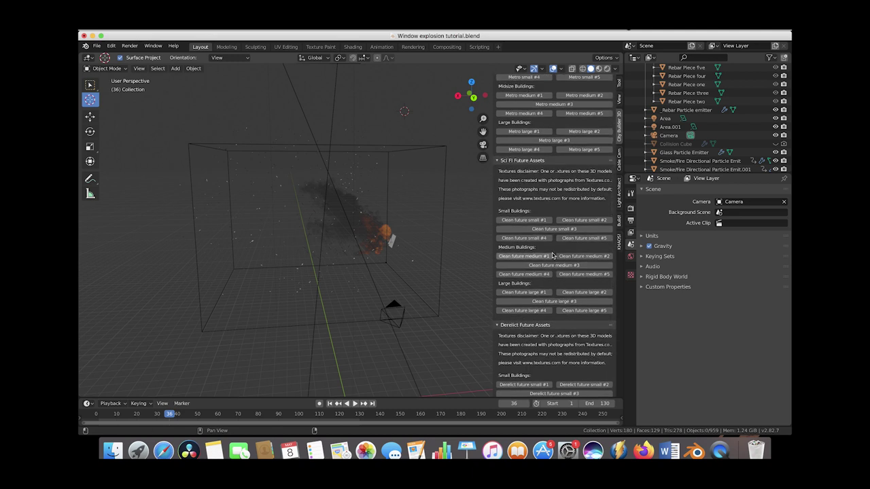
pyautogui.scroll(-3, 557, 255)
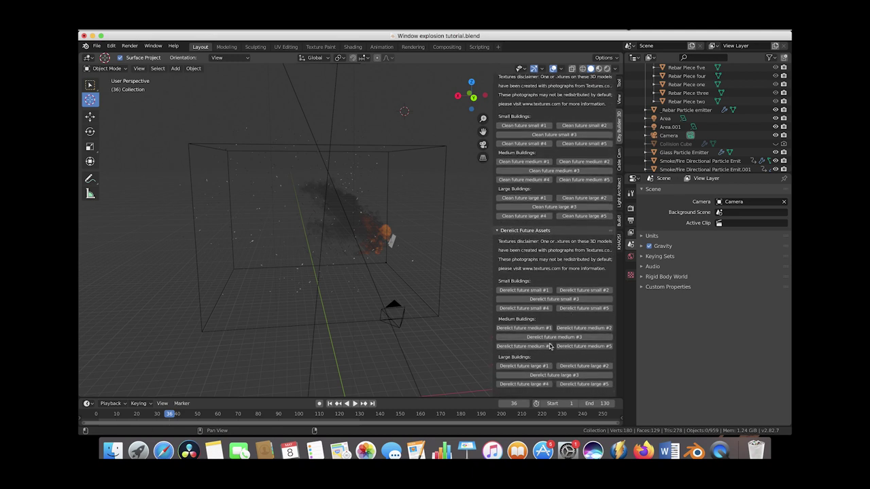
pyautogui.scroll(6, 551, 126)
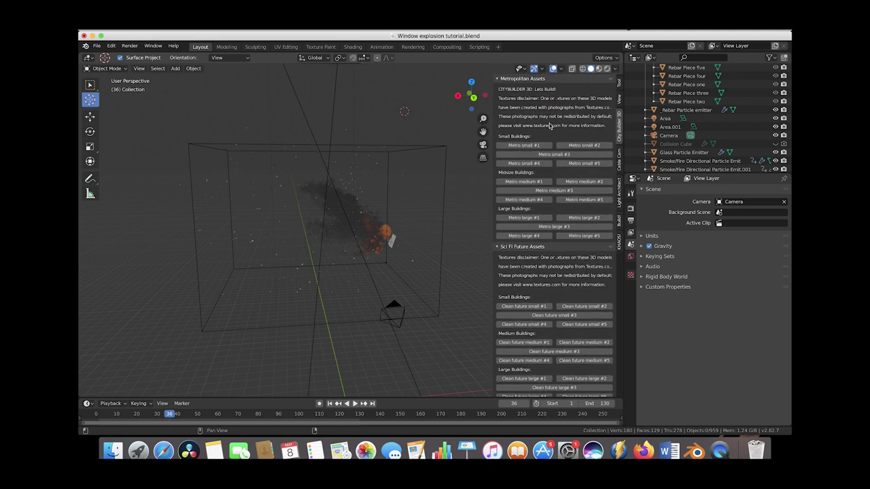
pyautogui.click(524, 218)
pyautogui.press('g')
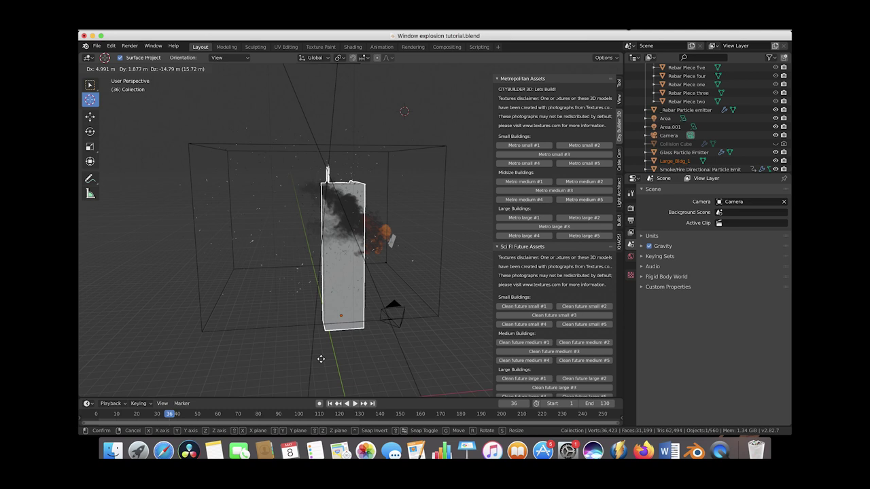
pyautogui.click(385, 308)
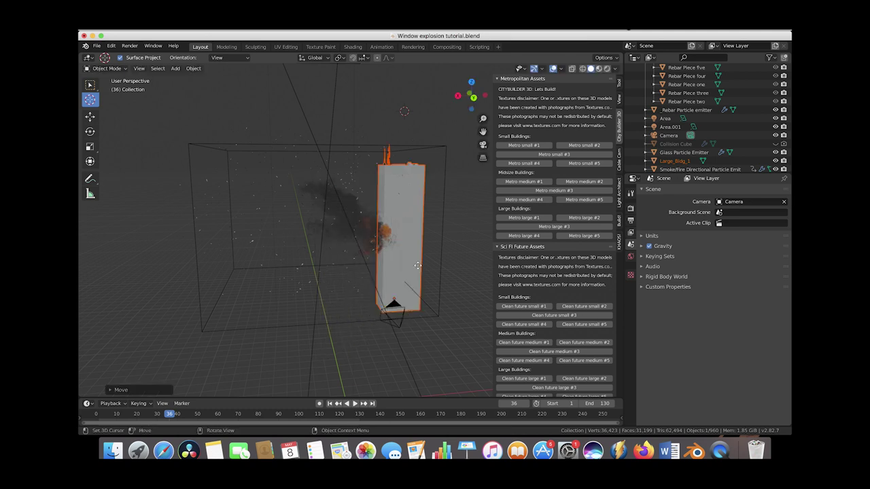
# Move the building along Y, and reposition it from the top view so its side sits at the explosion's origin.
pyautogui.press('g')
pyautogui.press('y')
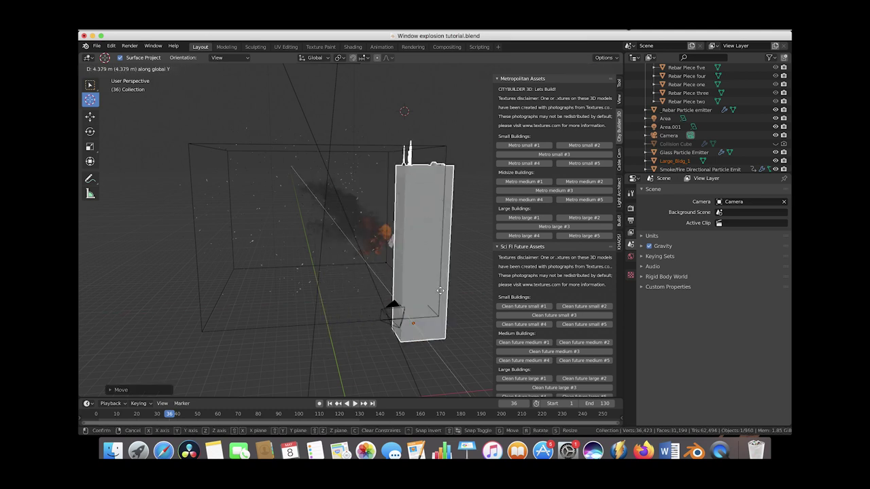
pyautogui.click(447, 305)
pyautogui.moveTo(446, 303); pyautogui.dragTo(447, 305, button='middle')
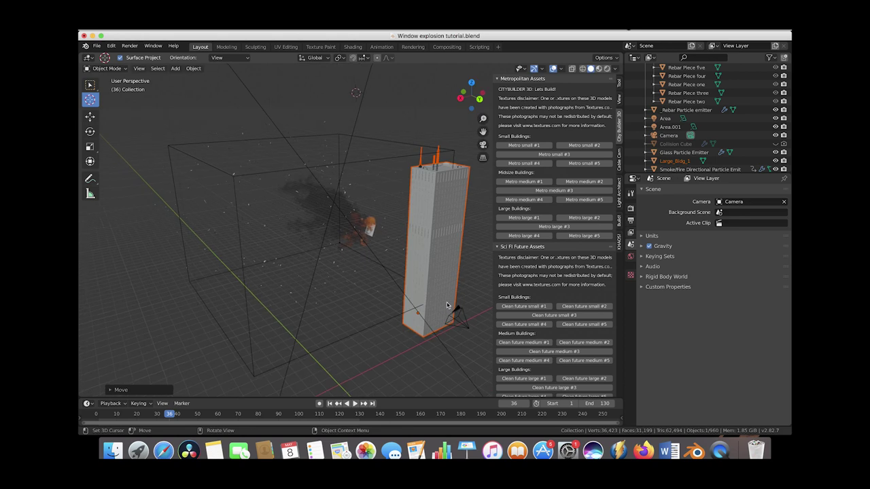
pyautogui.click(138, 68)
pyautogui.moveTo(163, 155)
pyautogui.click(334, 189)
pyautogui.press('g')
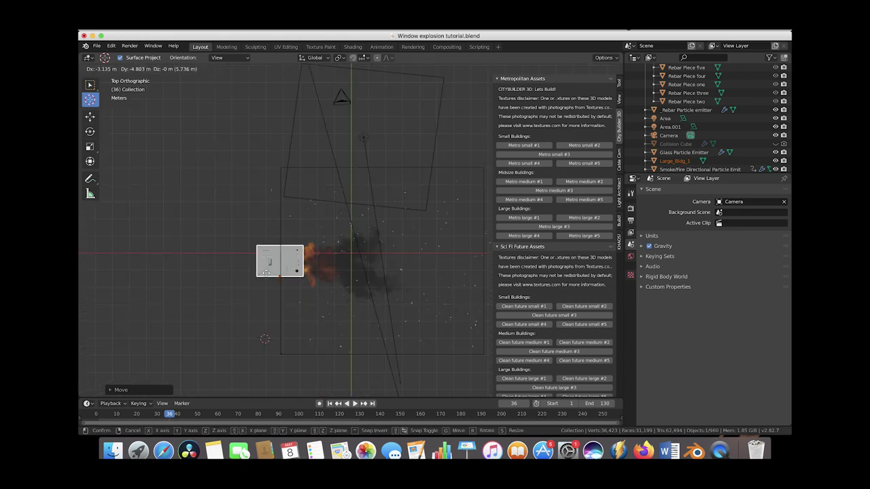
# Scale the building to about twice its size and raise it about 0.6 m along Z.
pyautogui.press('s')
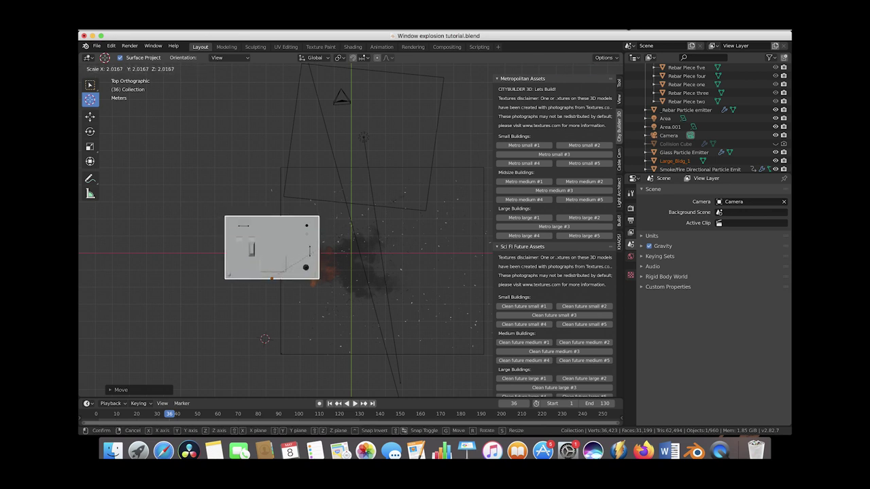
pyautogui.moveTo(310, 242); pyautogui.dragTo(365, 252, button='middle')
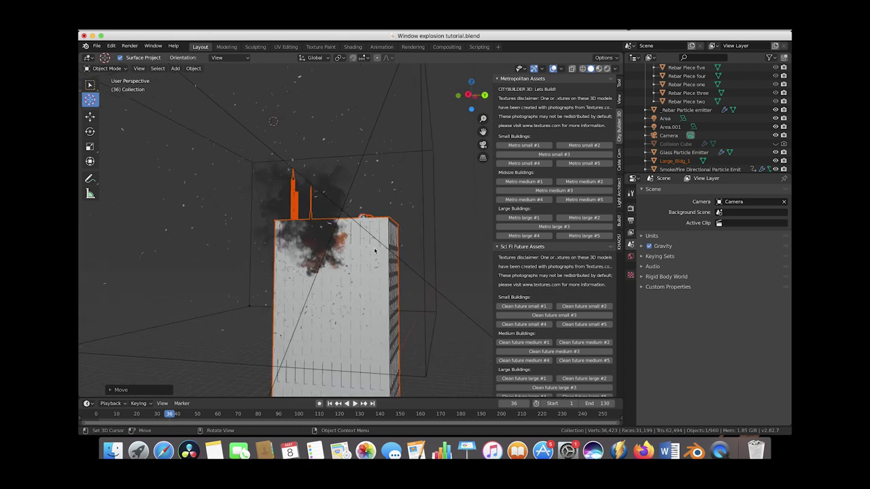
pyautogui.press('g')
pyautogui.press('z')
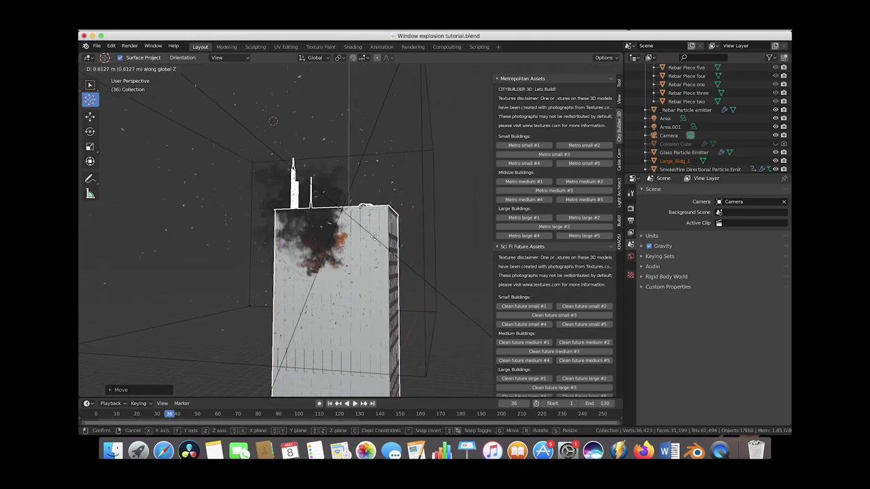
pyautogui.click(375, 239)
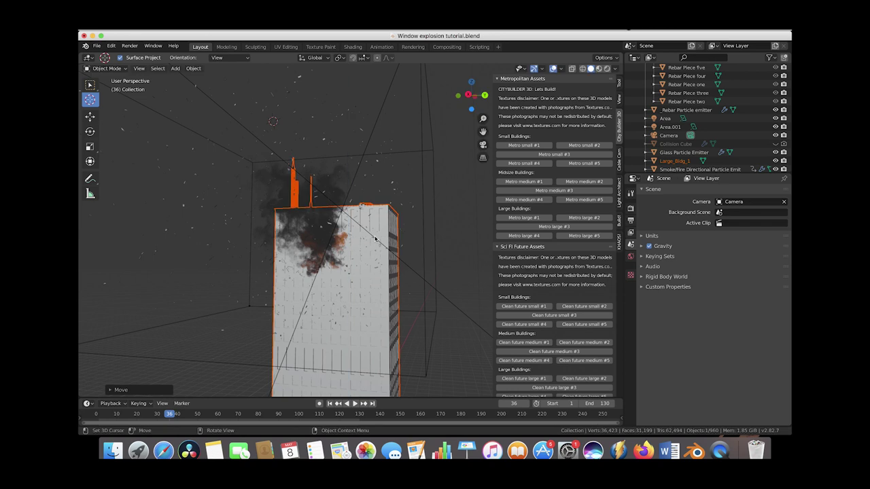
pyautogui.moveTo(375, 239); pyautogui.dragTo(355, 210, button='middle')
# Preview the building and explosion through the camera in Rendered shading, and return to Solid shading.
pyautogui.click(138, 68)
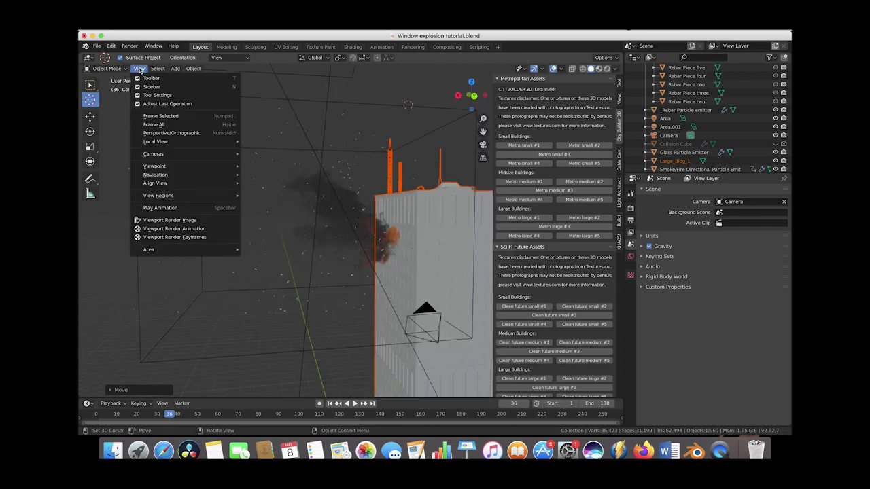
pyautogui.moveTo(163, 166)
pyautogui.click(284, 167)
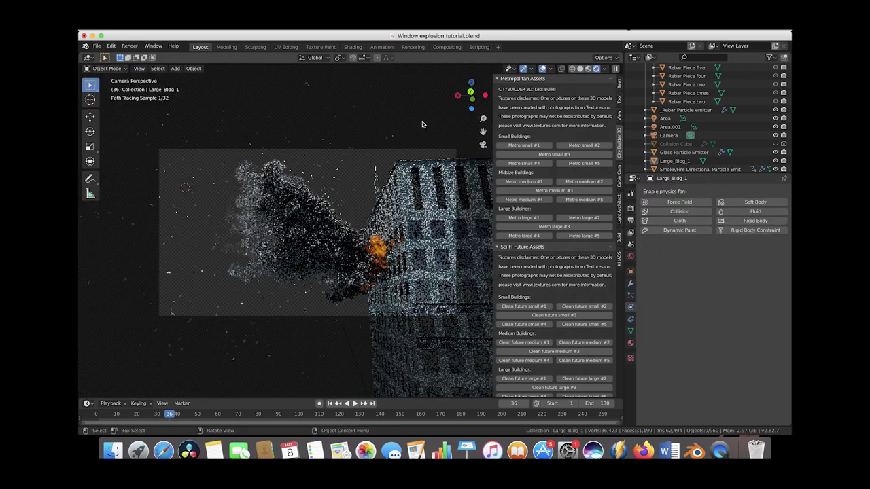
pyautogui.click(407, 93)
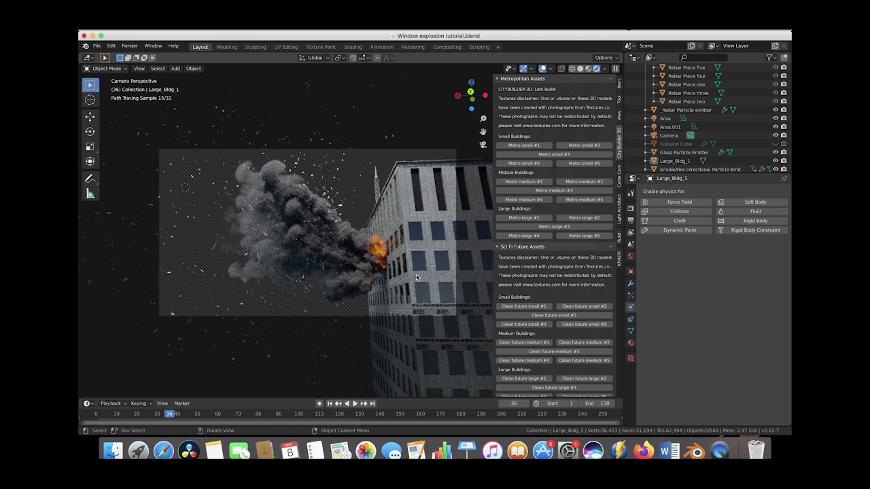
pyautogui.press('z')
pyautogui.click(408, 240)
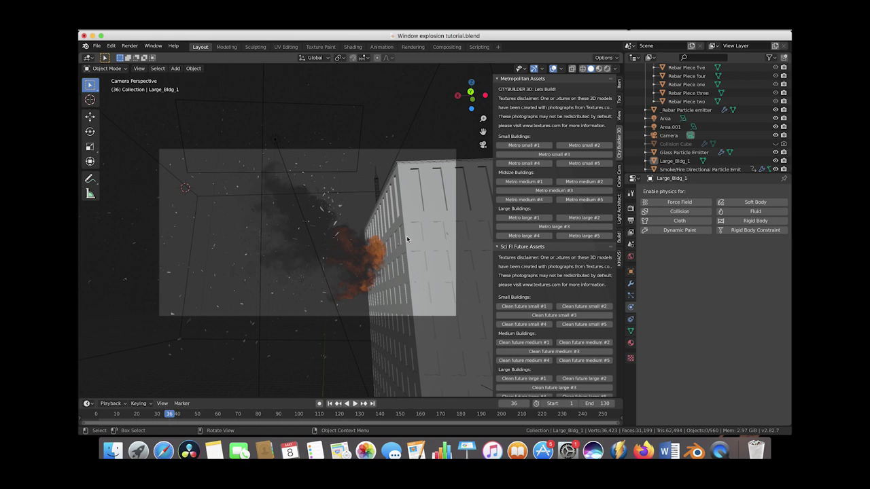
# Set the Cycles render samples to 40 and review the remaining render settings, including volumes and film transparency.
pyautogui.click(630, 209)
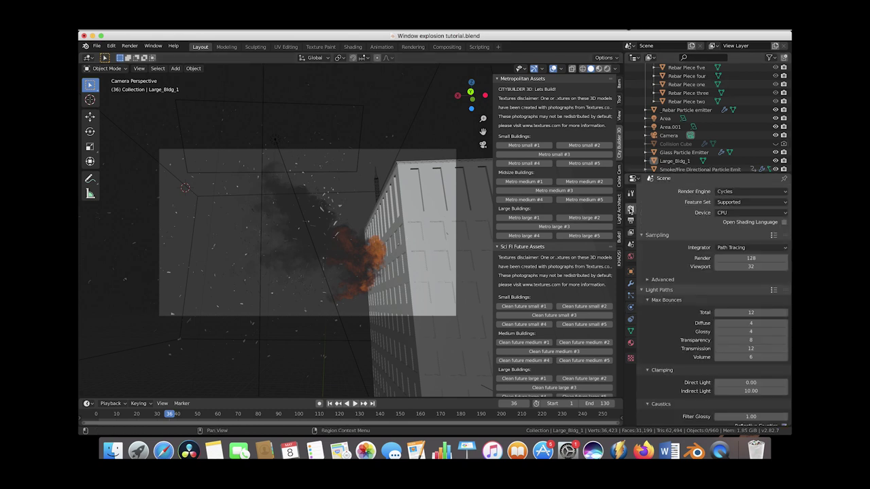
pyautogui.click(747, 258)
pyautogui.write('40')
pyautogui.press('Return')
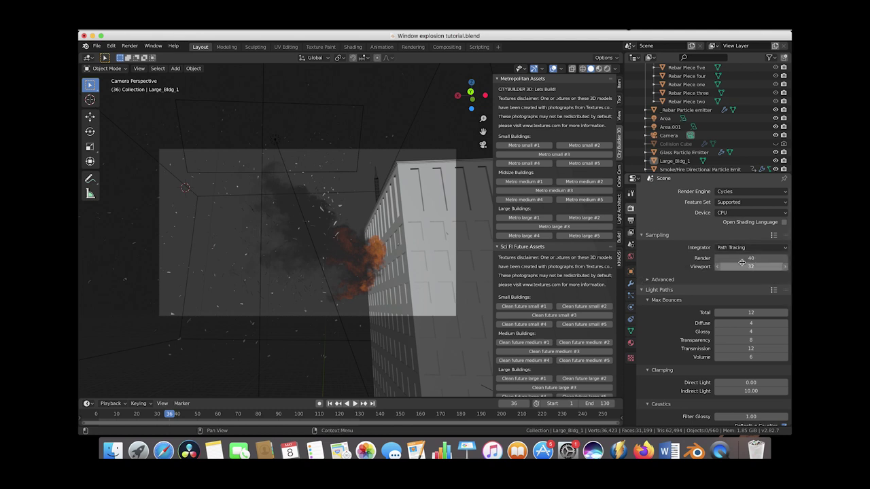
pyautogui.scroll(-2, 678, 307)
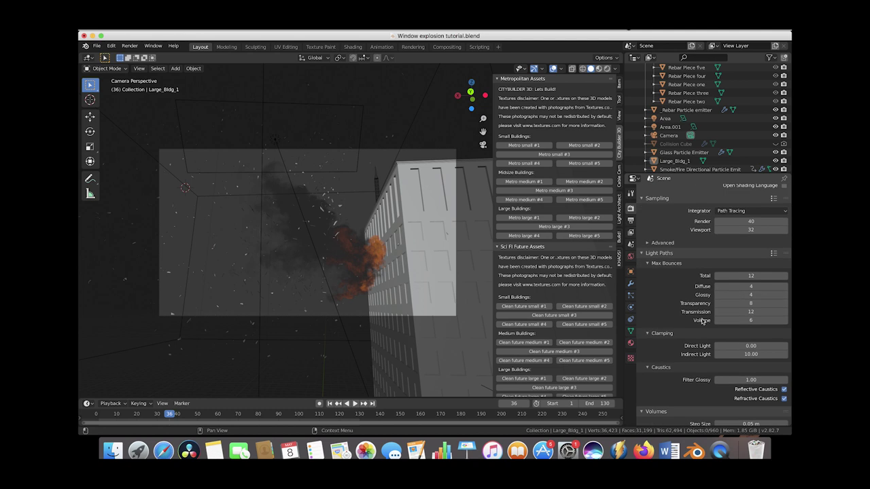
pyautogui.scroll(-10, 666, 303)
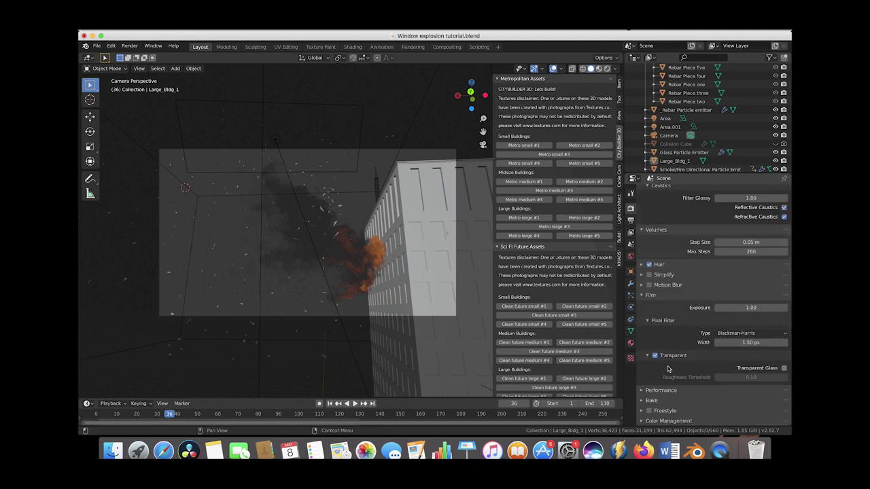
pyautogui.scroll(12, 684, 285)
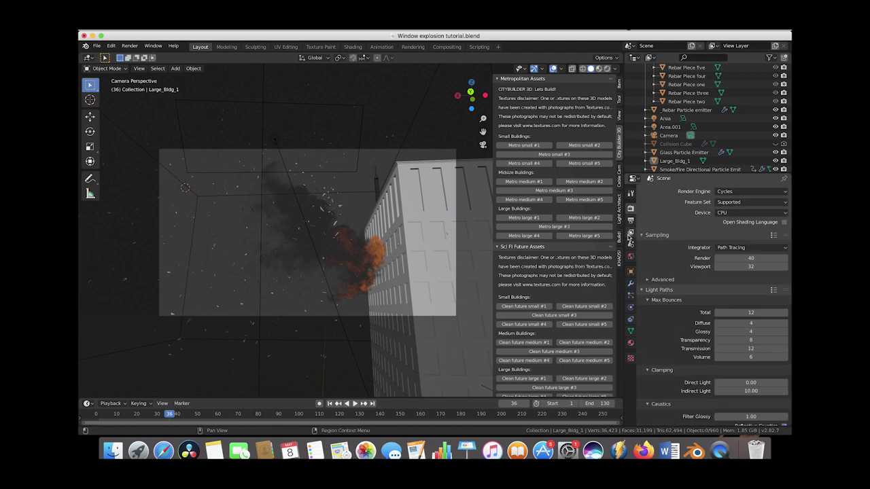
# Enable the Emission light pass for the view layer.
pyautogui.click(631, 233)
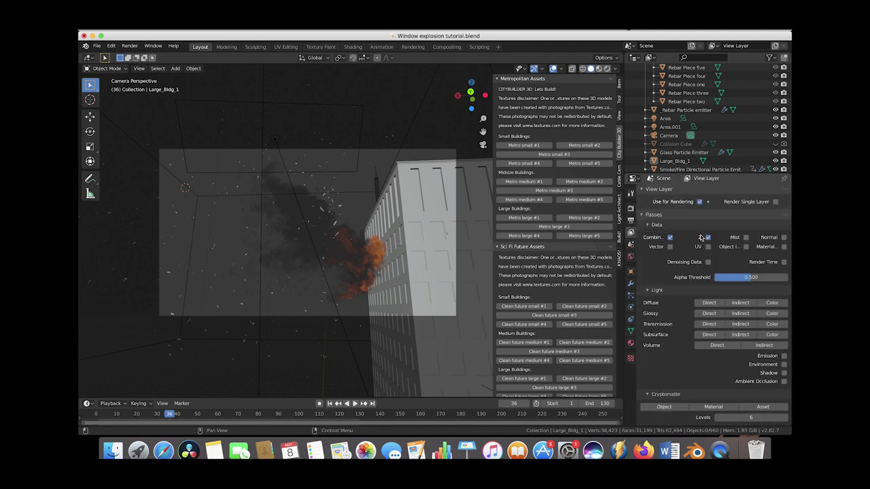
pyautogui.scroll(-3, 748, 320)
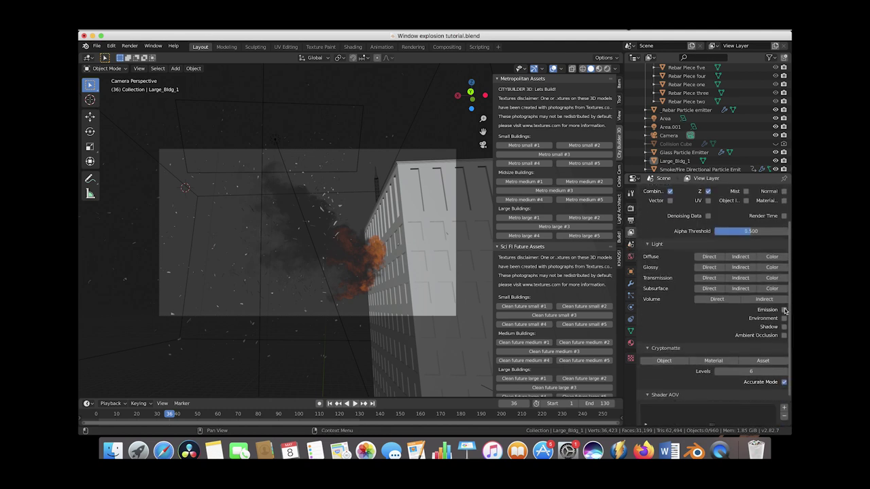
pyautogui.click(784, 310)
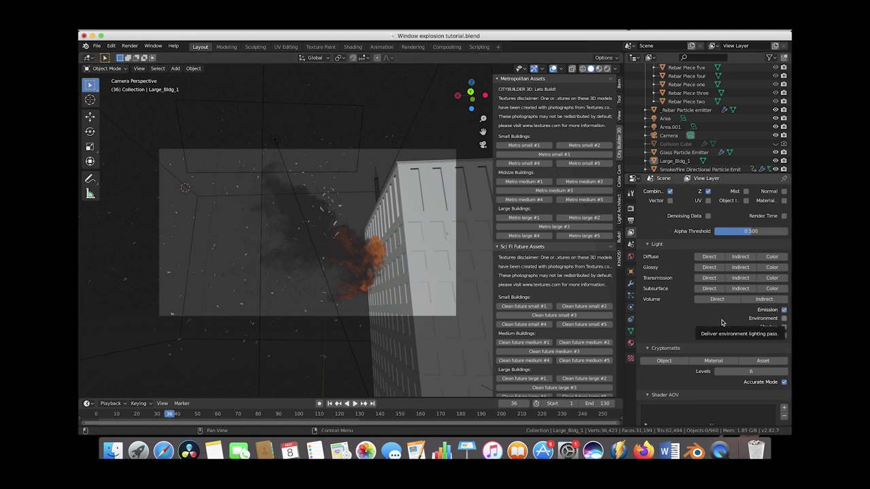
# Set the render output file format to OpenEXR.
pyautogui.click(630, 243)
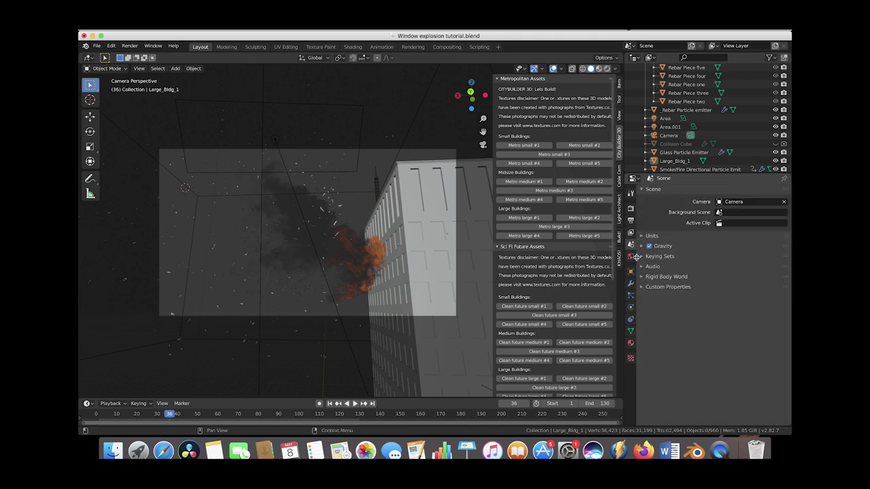
pyautogui.click(630, 220)
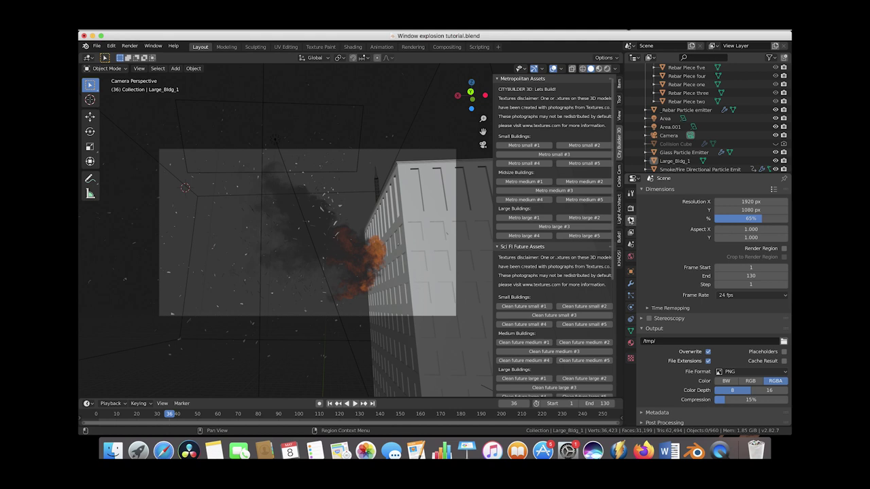
pyautogui.scroll(-1, 755, 373)
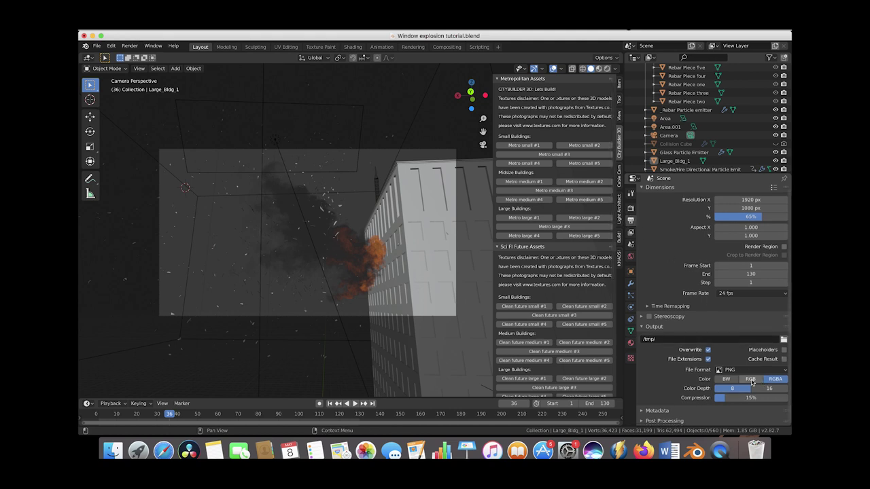
pyautogui.click(734, 370)
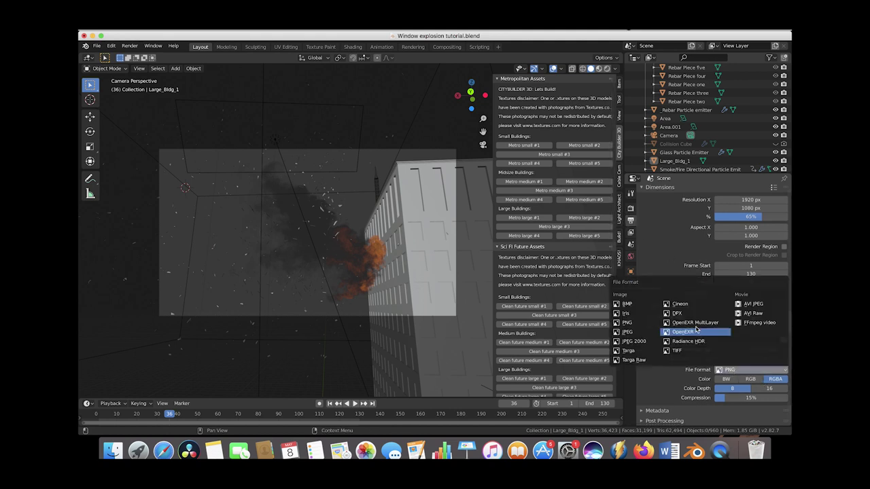
pyautogui.click(683, 331)
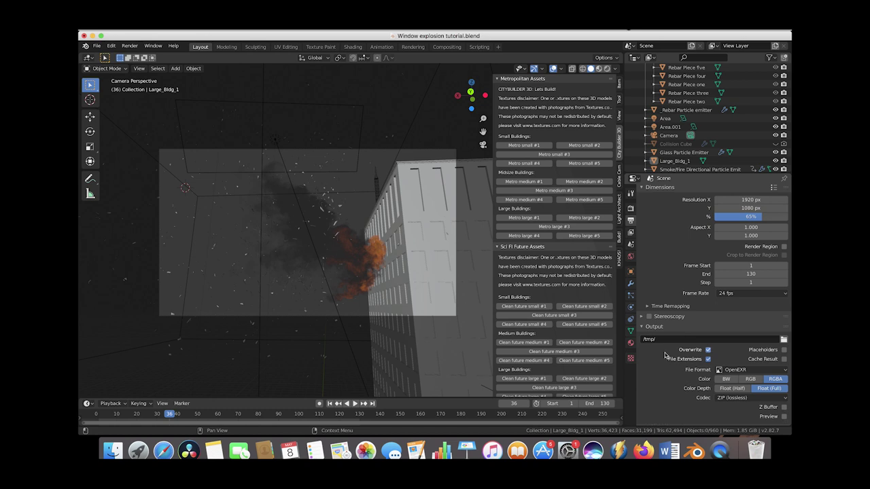
# Choose the output location by creating a folder named Window explosion export inside the Window explosiono tutorial folder.
pyautogui.click(783, 340)
pyautogui.click(264, 140)
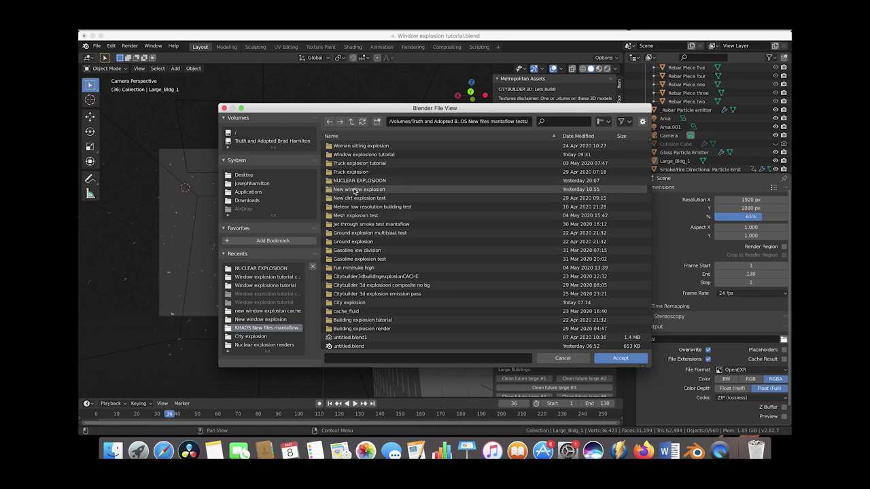
pyautogui.doubleClick(360, 154)
pyautogui.click(377, 121)
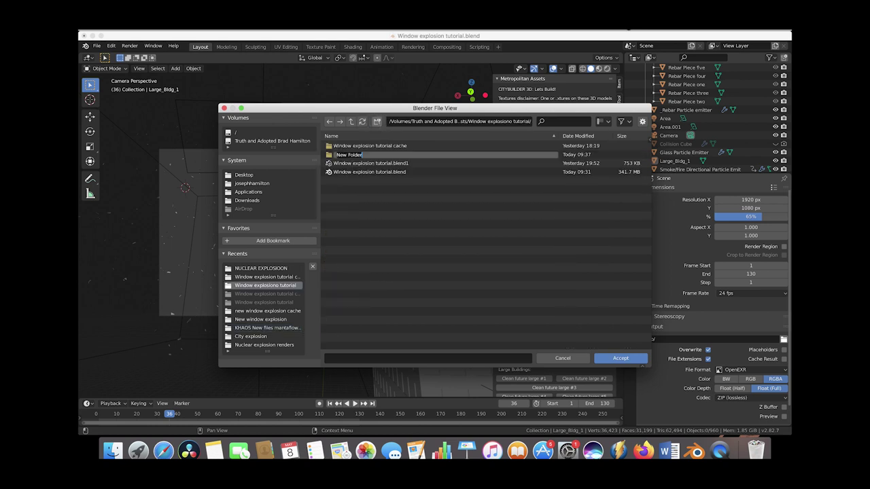
pyautogui.write('Window explosion export')
pyautogui.press('Return')
# Name the output file Window explosion beauty, accept the path, and set the render resolution scale to 100%.
pyautogui.write('Wind')
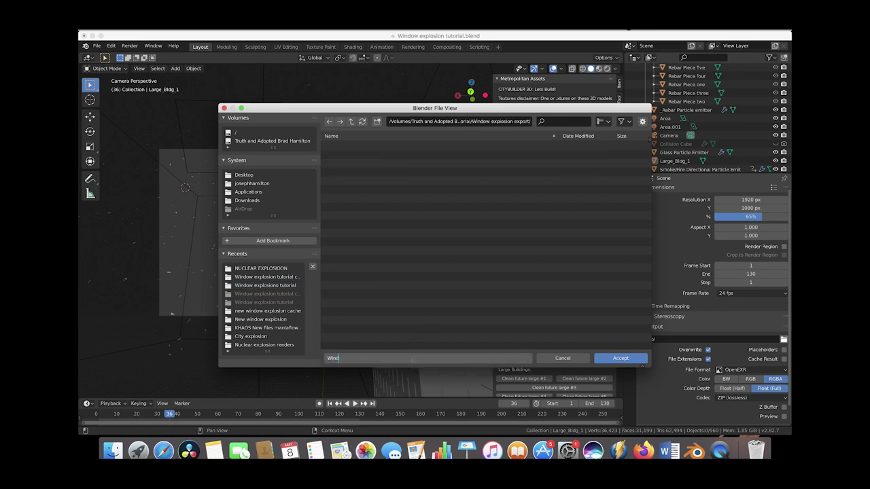
pyautogui.write('ow explosion beatuty')
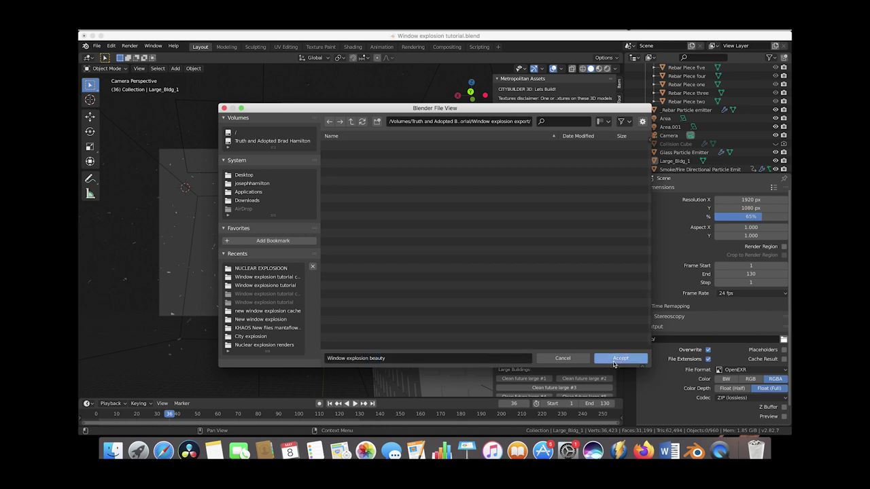
pyautogui.click(619, 358)
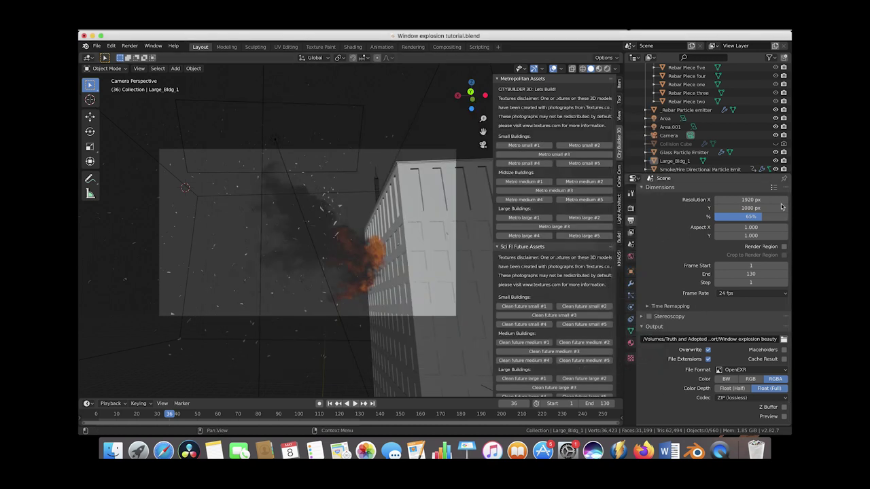
pyautogui.scroll(1, 745, 218)
pyautogui.moveTo(746, 218); pyautogui.dragTo(776, 219)
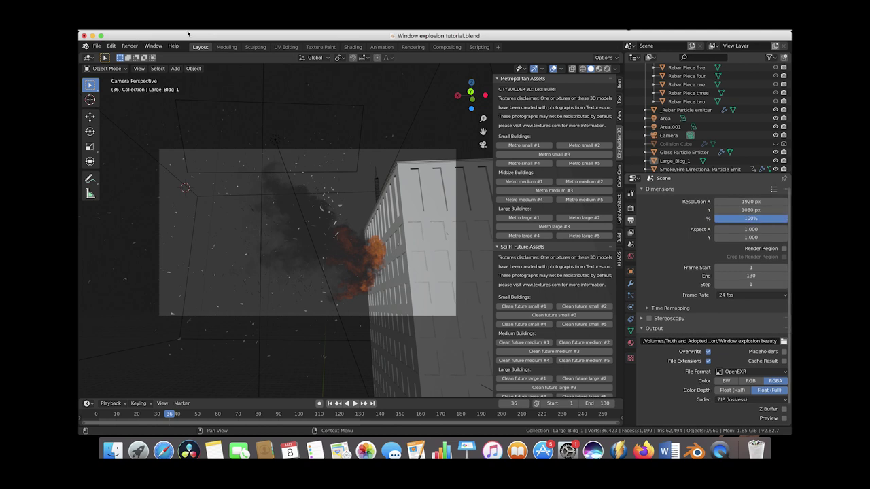
# Switch to the Compositing workspace and enable the use of nodes.
pyautogui.click(446, 47)
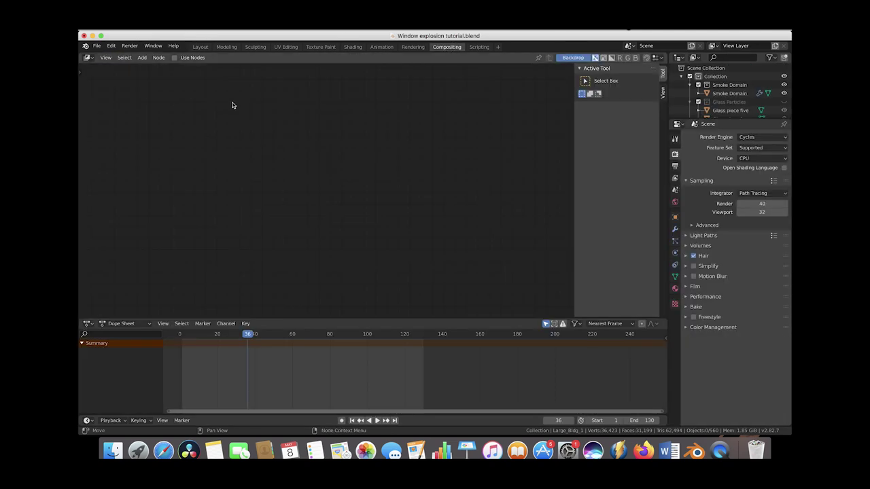
pyautogui.click(175, 57)
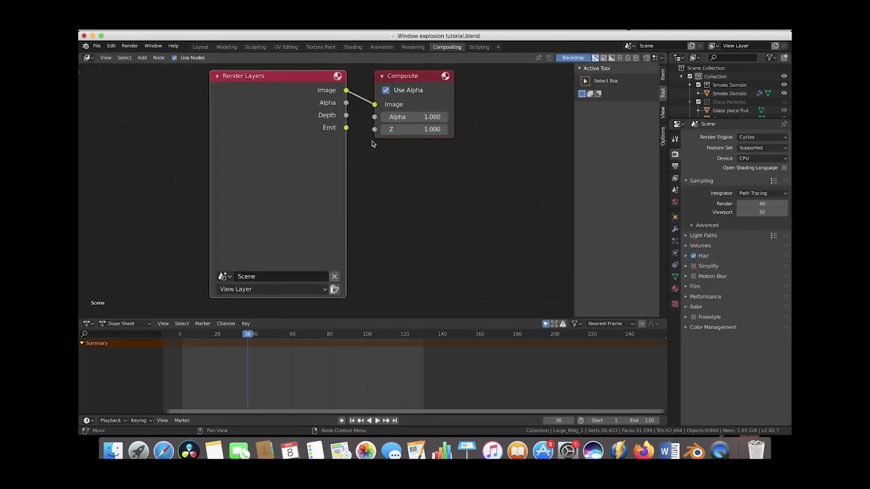
pyautogui.scroll(-1, 353, 203)
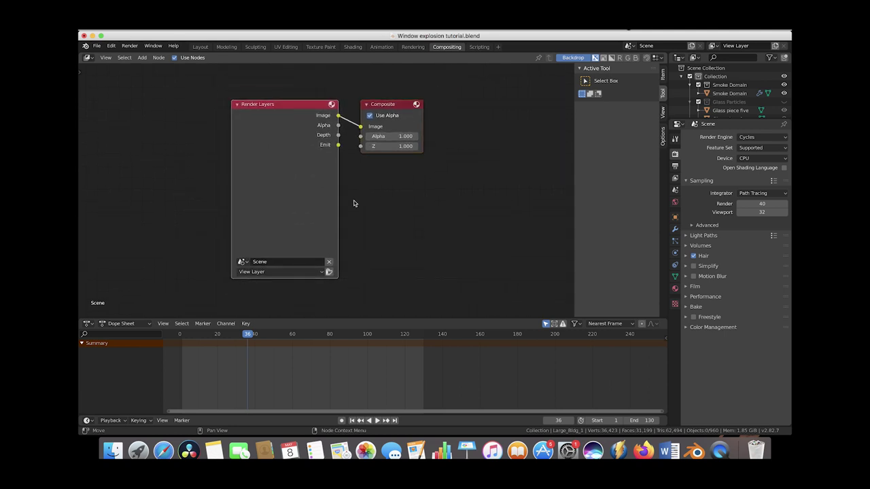
pyautogui.scroll(-2, 361, 245)
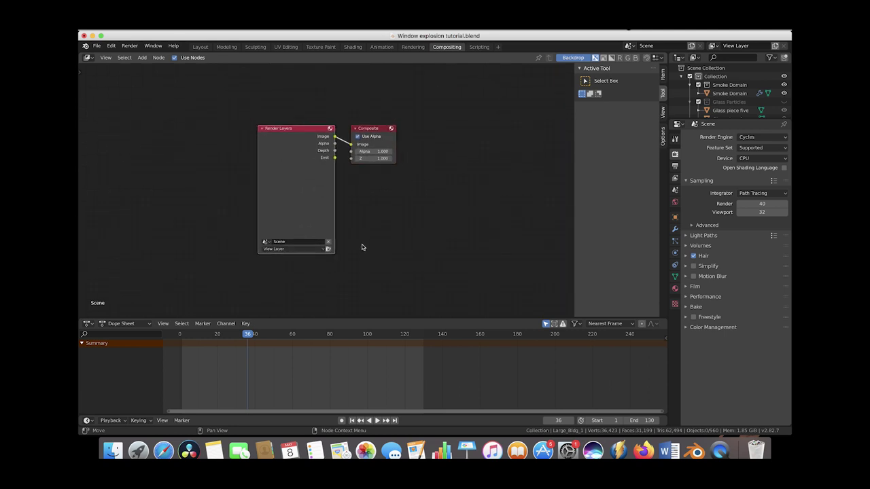
# Move the Render Layers node away from Composite, add a File Output node, and connect the Emit pass to its Image input.
pyautogui.moveTo(294, 148); pyautogui.dragTo(208, 138)
pyautogui.hotkey('shift', 'a')
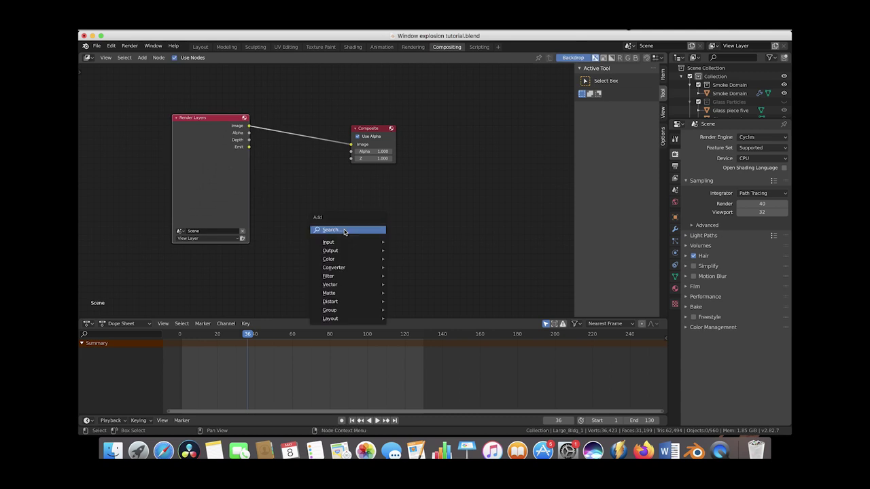
pyautogui.moveTo(340, 250)
pyautogui.click(413, 262)
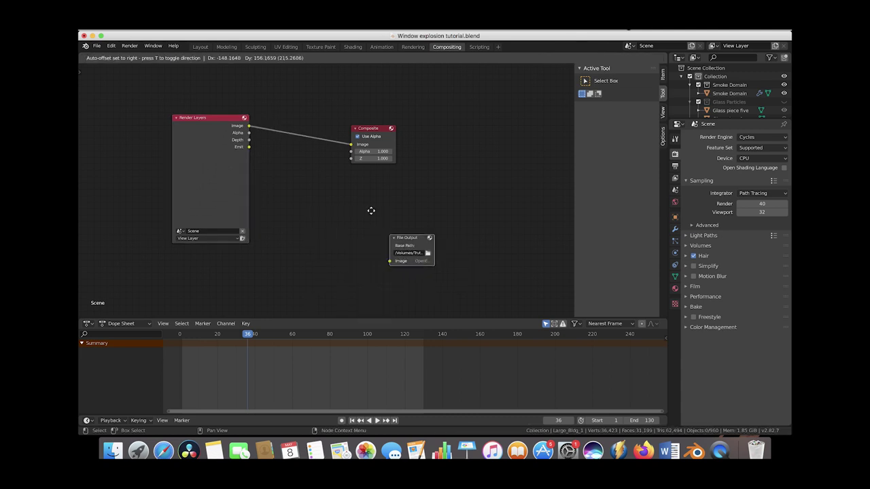
pyautogui.click(314, 179)
pyautogui.moveTo(249, 147); pyautogui.dragTo(328, 212)
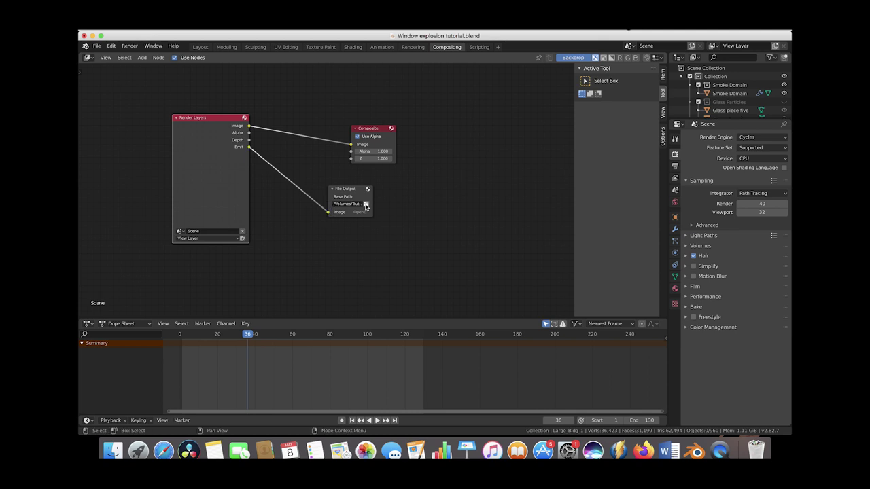
# For the File Output node's base path, create and open a folder named Window explosion emission pass inside the Window explosiono tutorial folder.
pyautogui.click(366, 205)
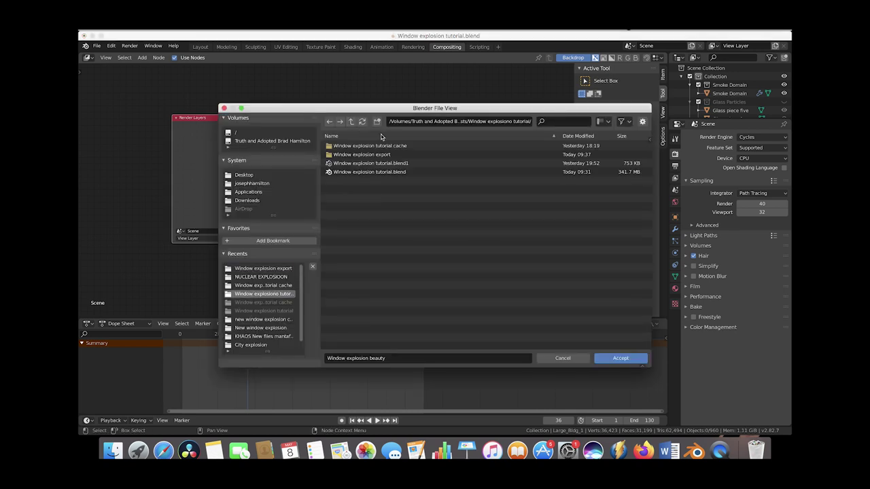
pyautogui.click(377, 122)
pyautogui.write('Wind')
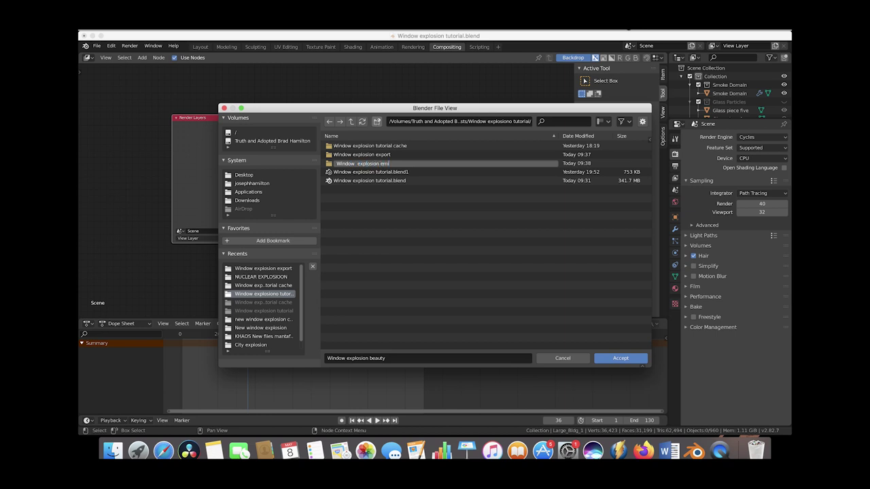
pyautogui.write('ow  explosion emission')
pyautogui.write('pass')
pyautogui.press('Return')
pyautogui.doubleClick(349, 163)
# Name the File Output node's output Window explosion emission and accept the path.
pyautogui.click(403, 360)
pyautogui.press('BackSpace')
pyautogui.press('BackSpace')
pyautogui.press('BackSpace')
pyautogui.press('BackSpace')
pyautogui.press('BackSpace')
pyautogui.press('BackSpace')
pyautogui.write('emissio')
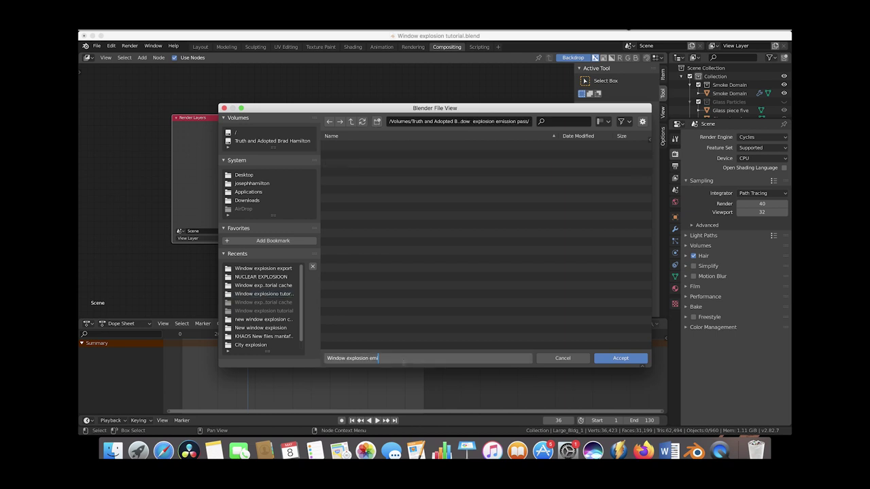
pyautogui.click(618, 358)
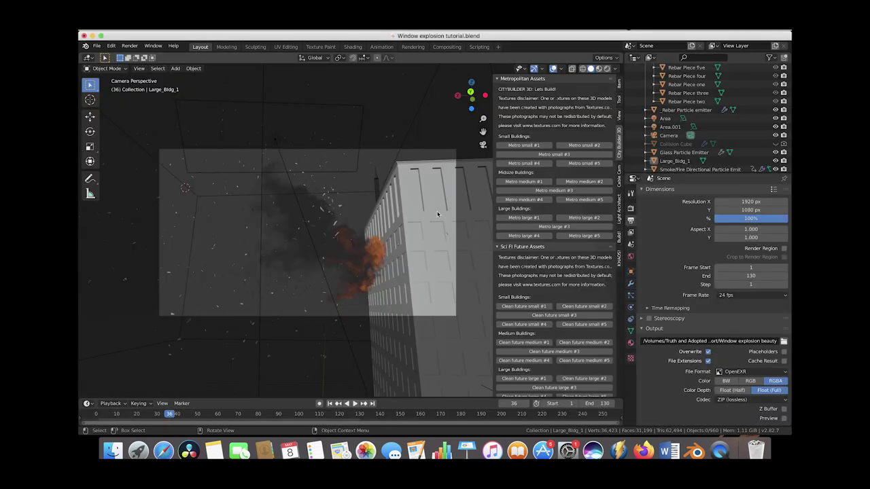
# Render the current frame 36 as a still image from the Layout workspace.
pyautogui.click(129, 45)
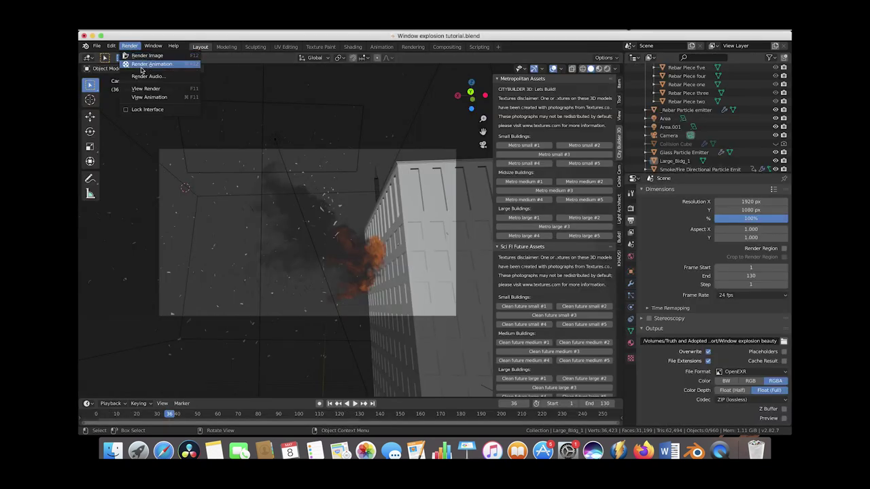
pyautogui.click(146, 64)
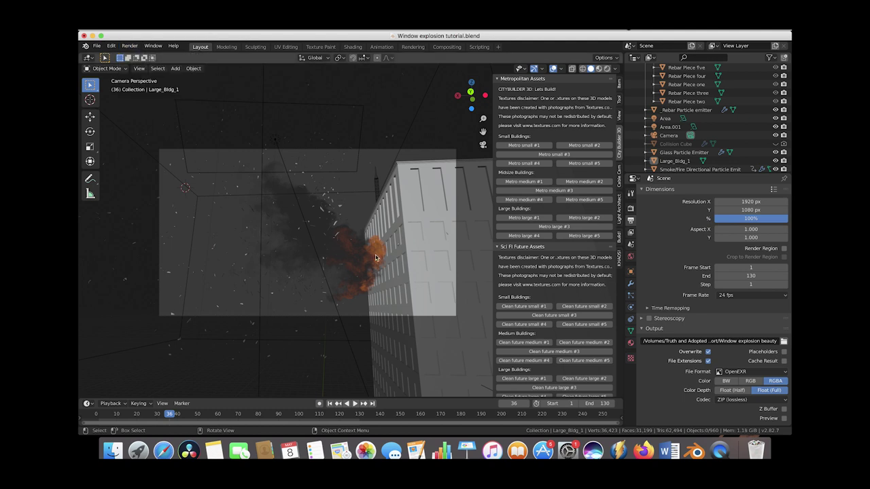
pyautogui.click(129, 46)
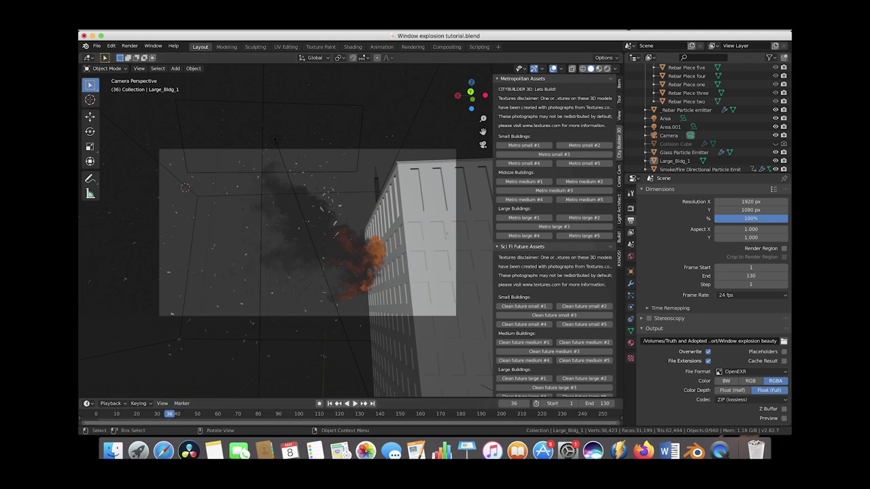
pyautogui.click(130, 46)
pyautogui.click(150, 56)
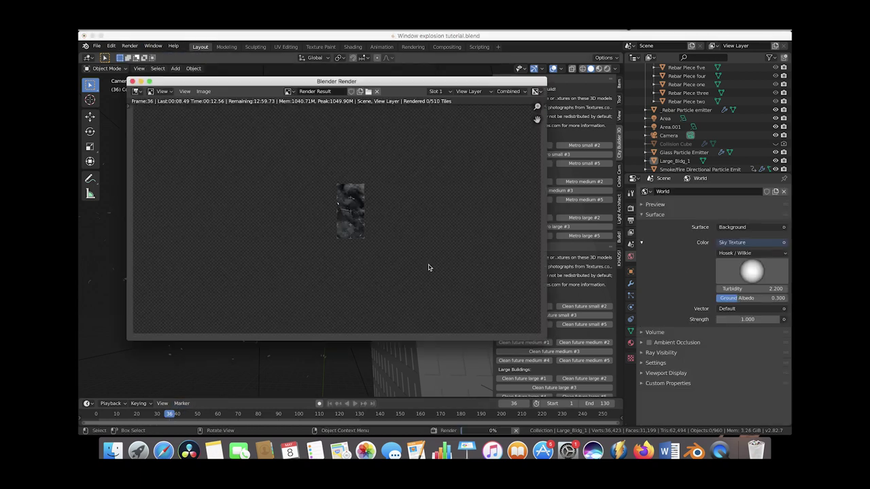